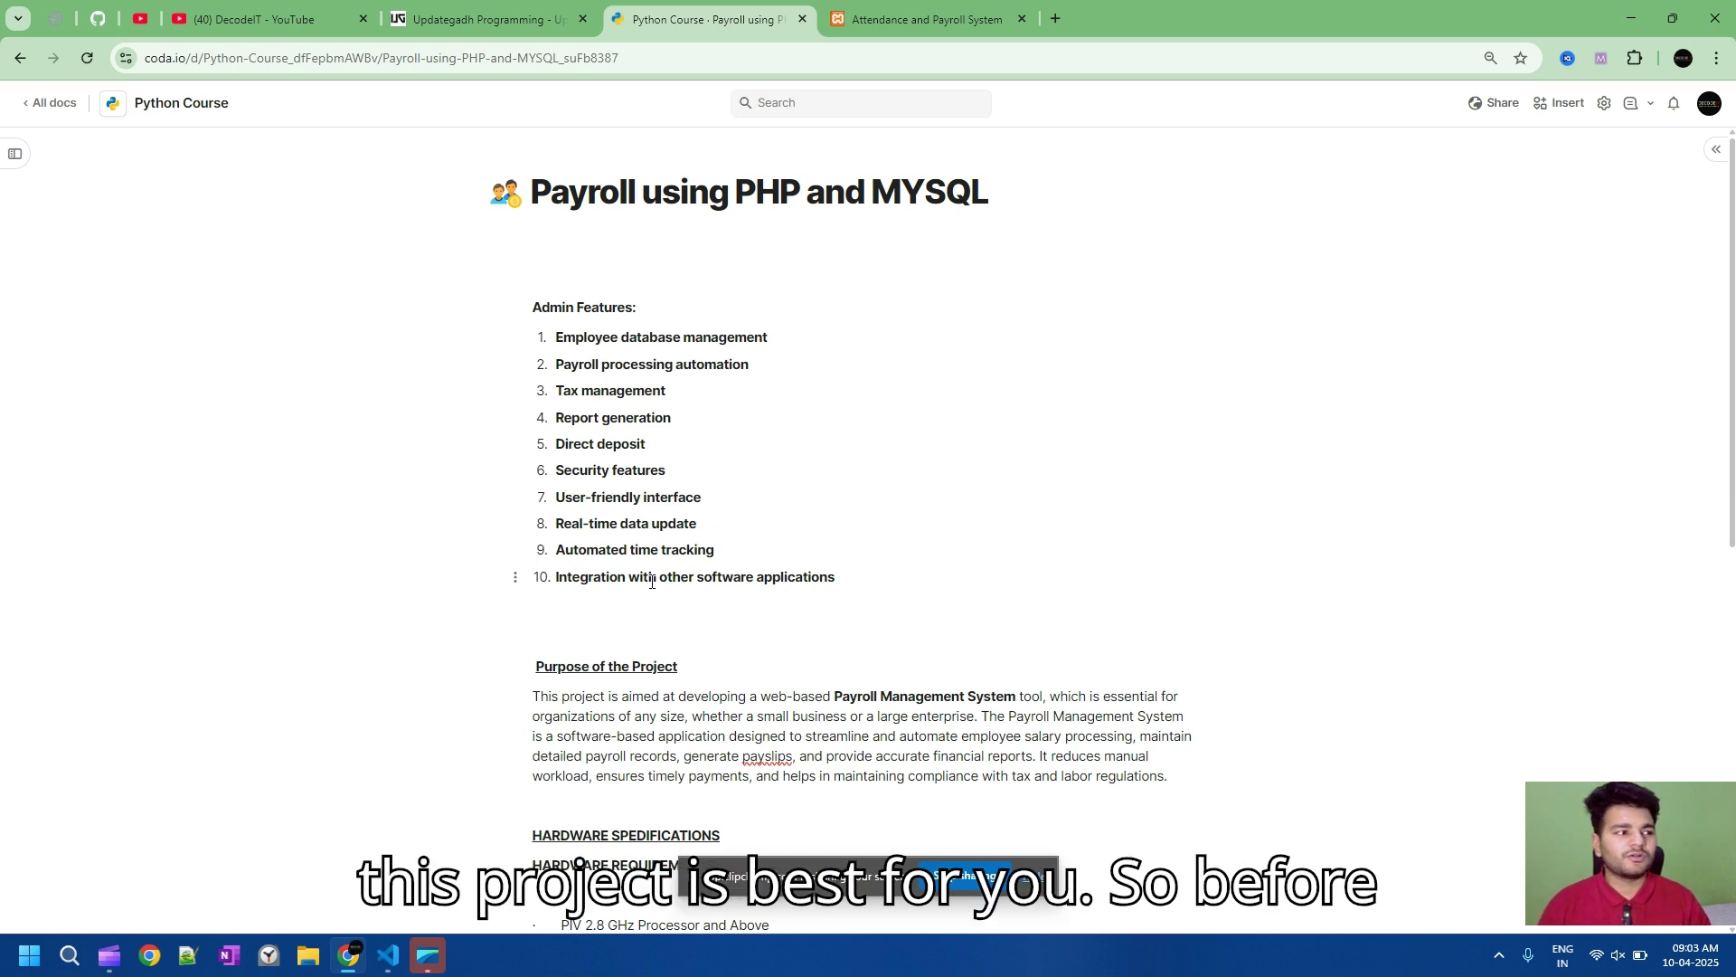
Scroll through the page in the current tab
{"action": "scroll", "coordinate": [651, 581], "scroll_direction": "down", "scroll_amount": 1}
{"action": "scroll", "coordinate": [673, 545], "scroll_direction": "down", "scroll_amount": 1}
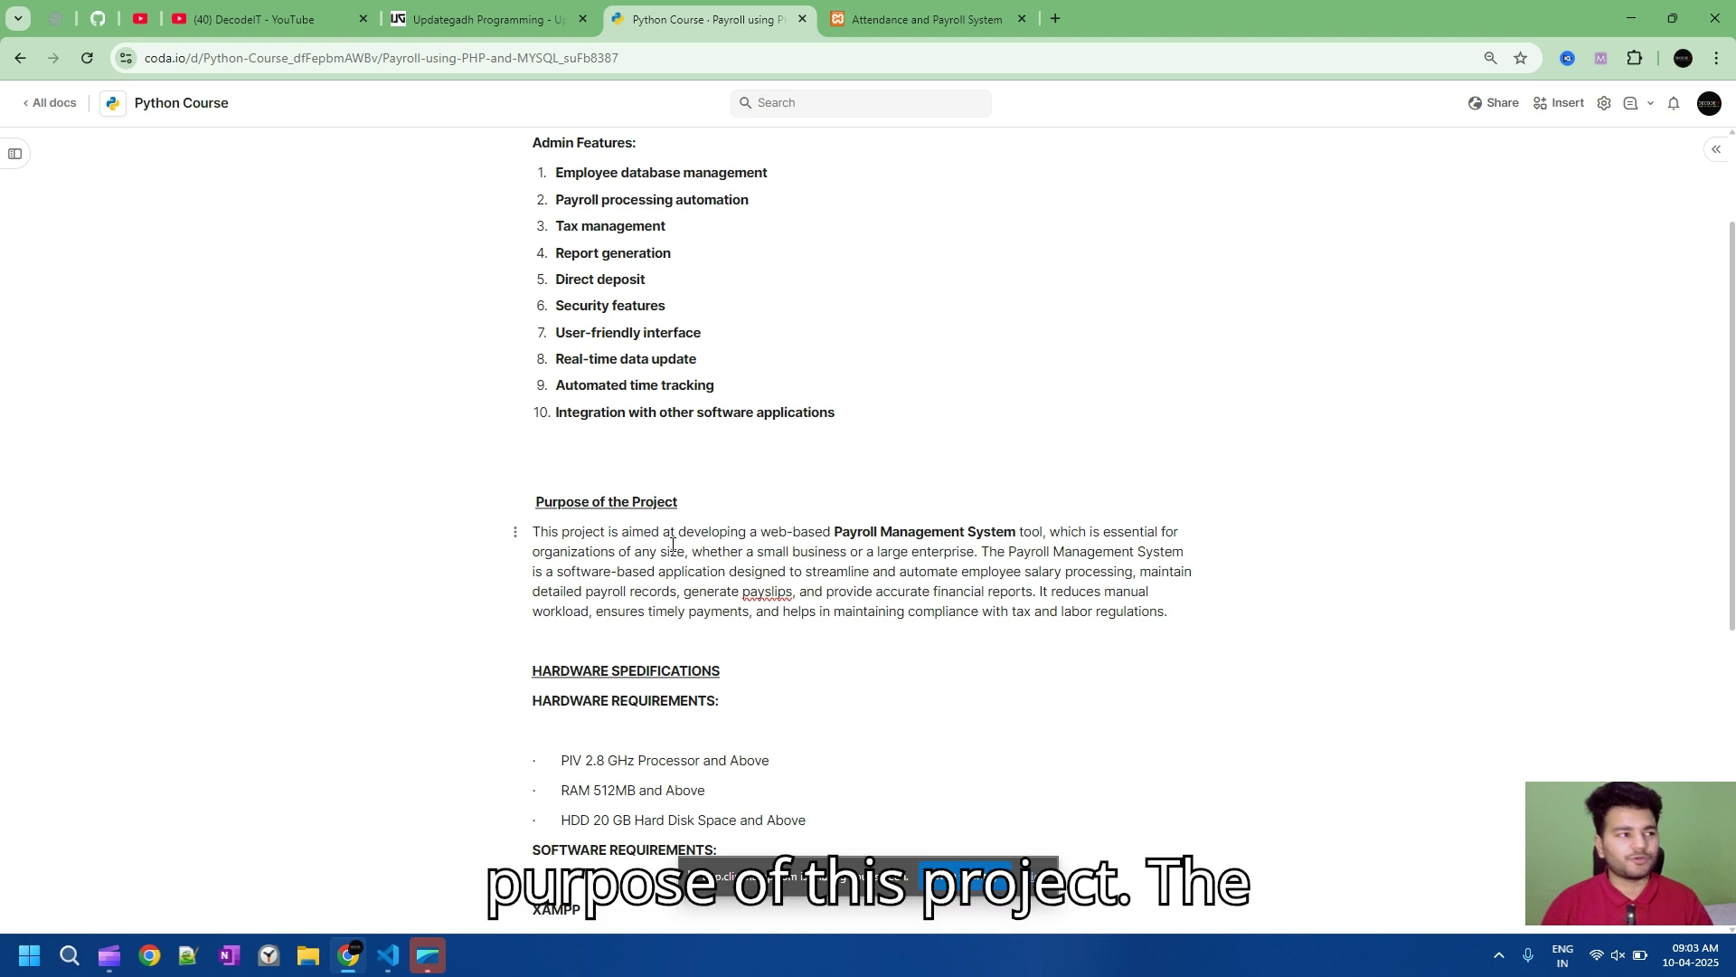
{"action": "scroll", "coordinate": [673, 544], "scroll_direction": "down", "scroll_amount": 1}
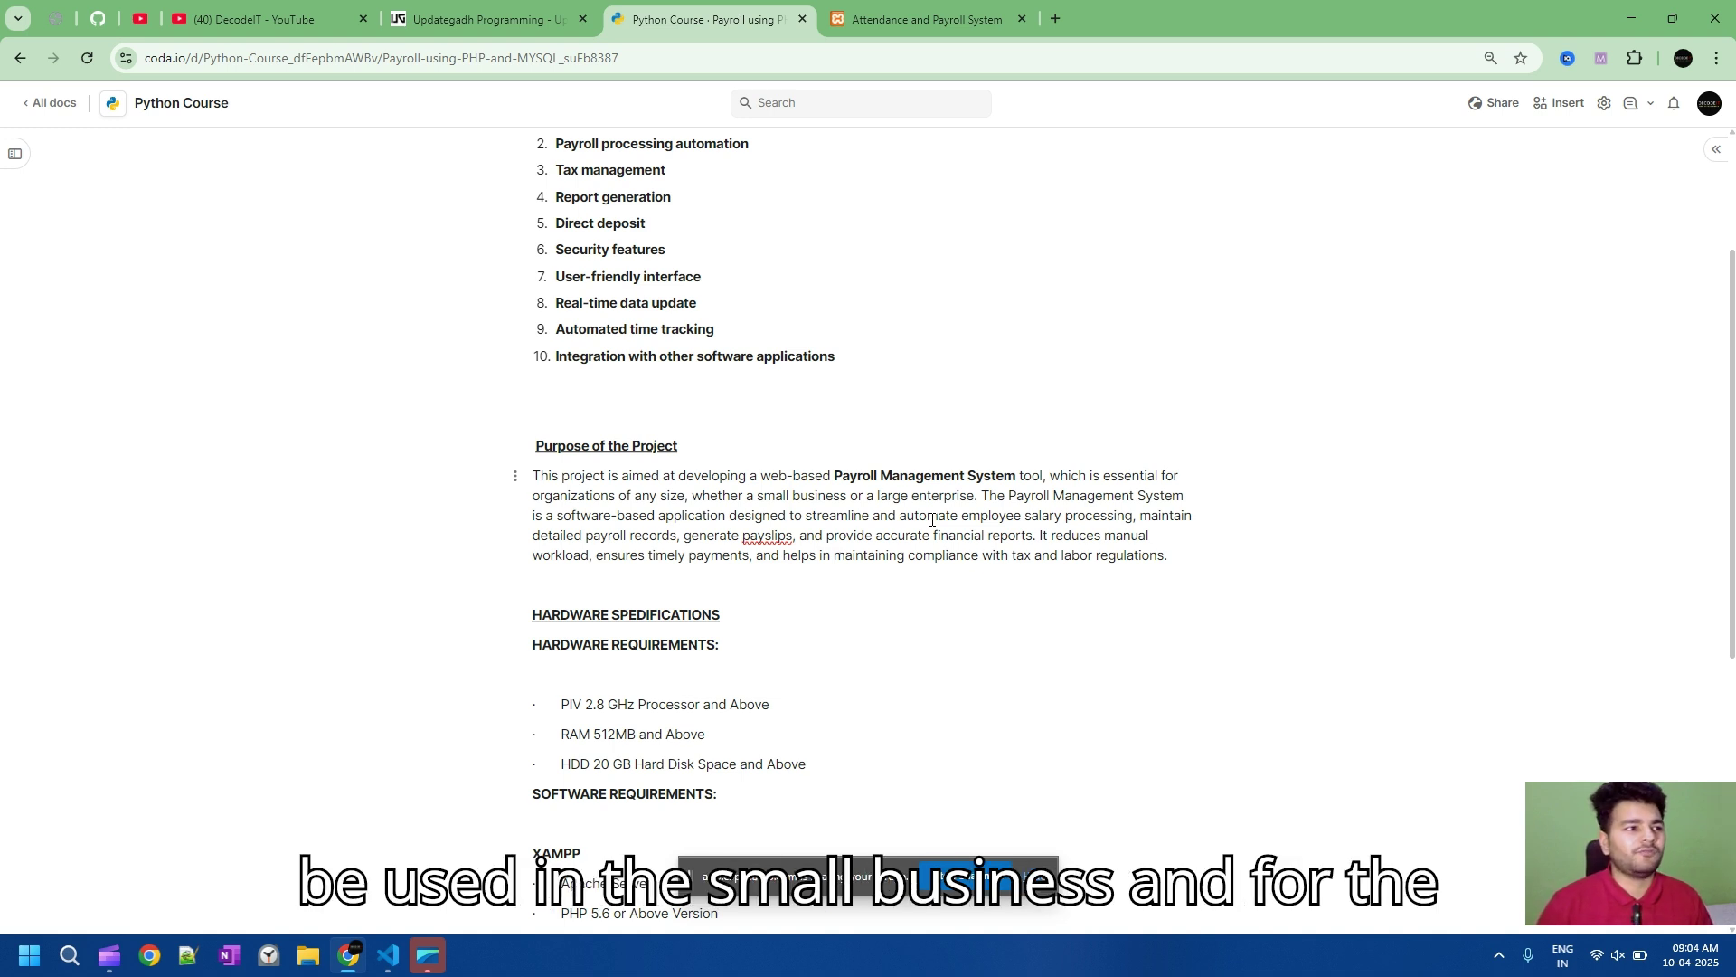
{"action": "scroll", "coordinate": [933, 520], "scroll_direction": "down", "scroll_amount": 3}
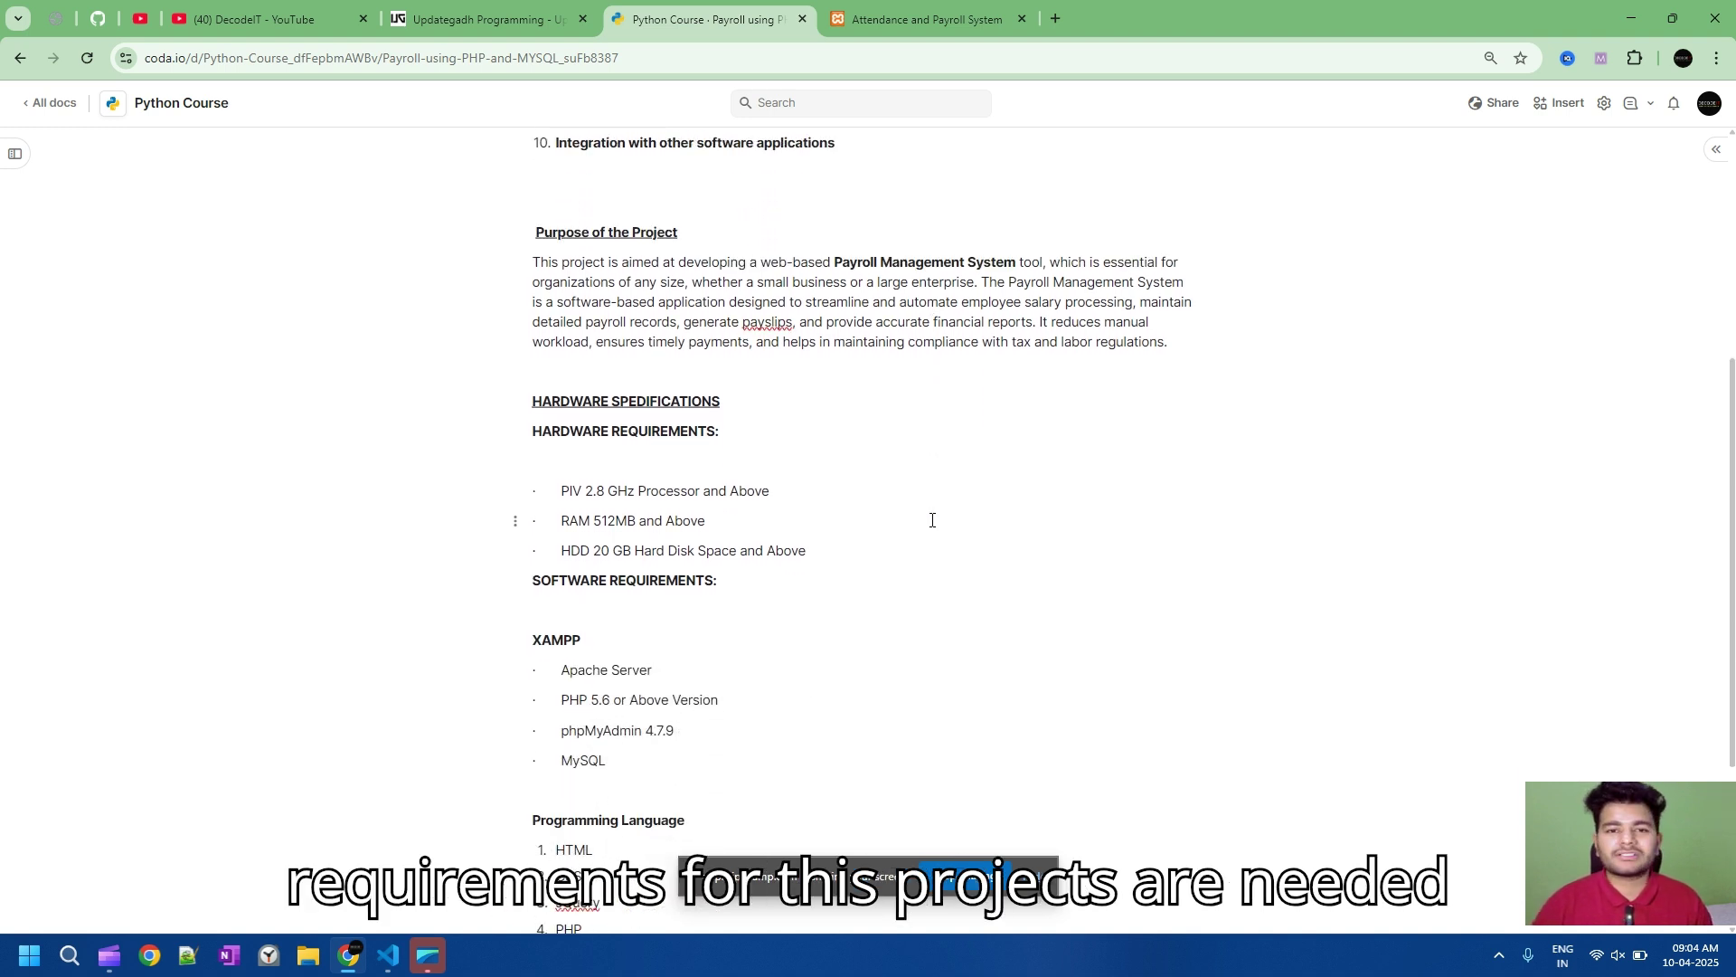
{"action": "scroll", "coordinate": [643, 533], "scroll_direction": "down", "scroll_amount": 1}
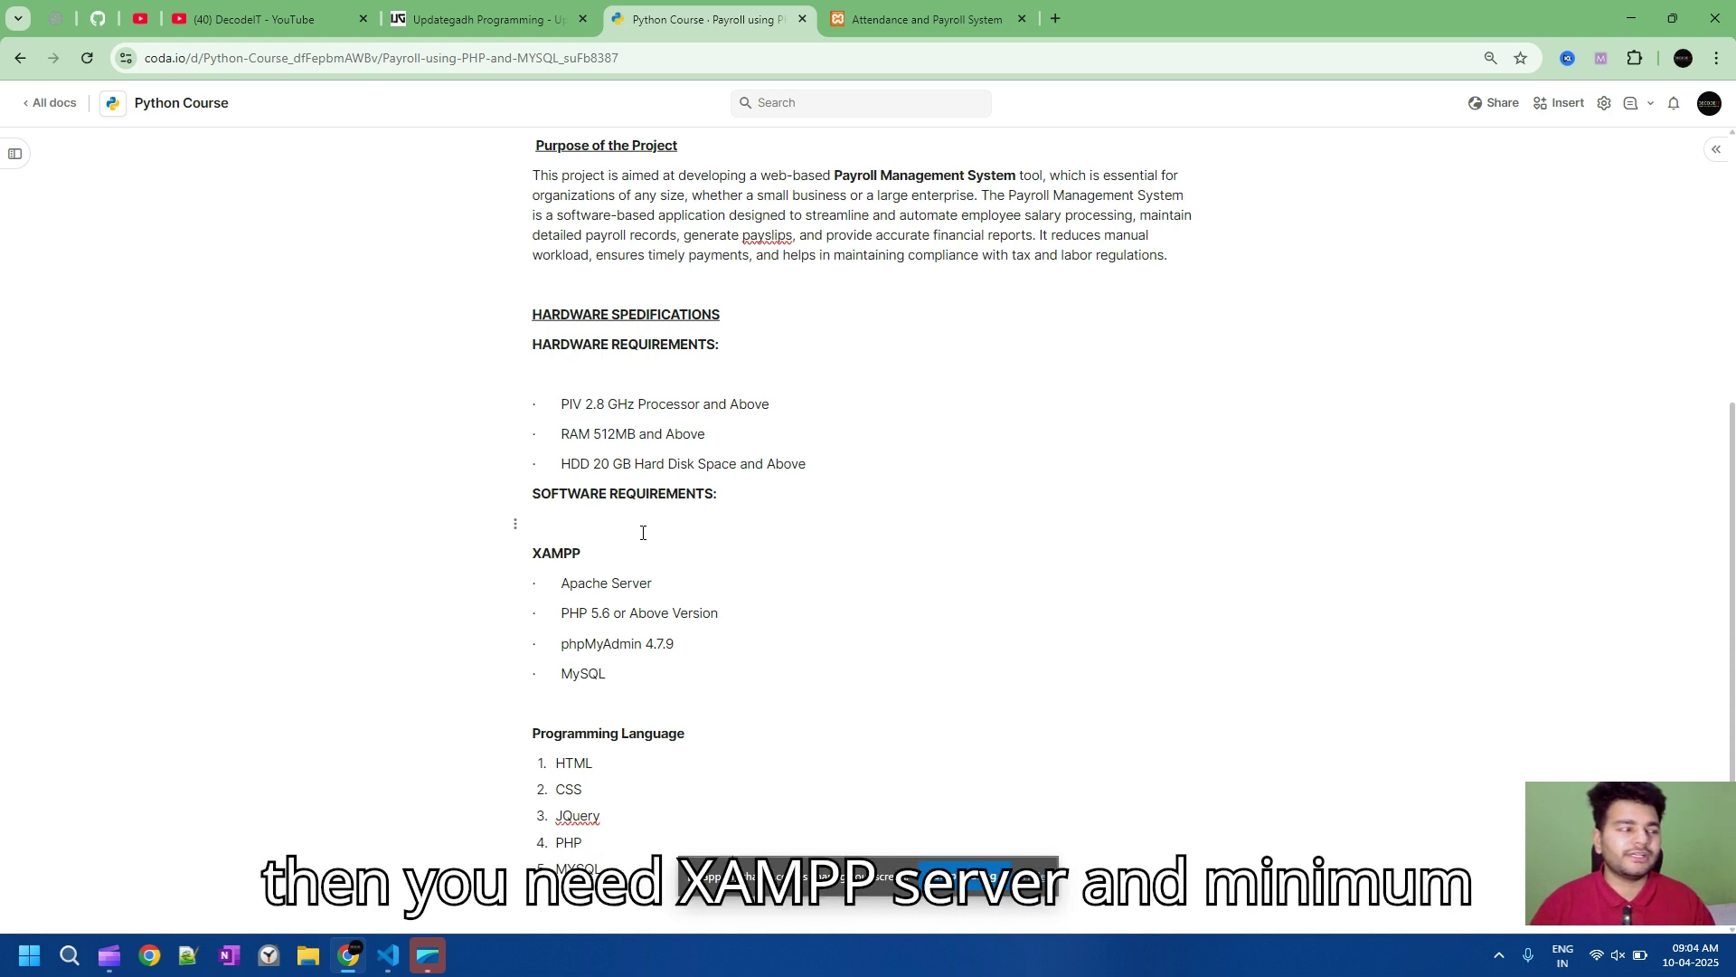
{"action": "scroll", "coordinate": [643, 533], "scroll_direction": "down", "scroll_amount": 1}
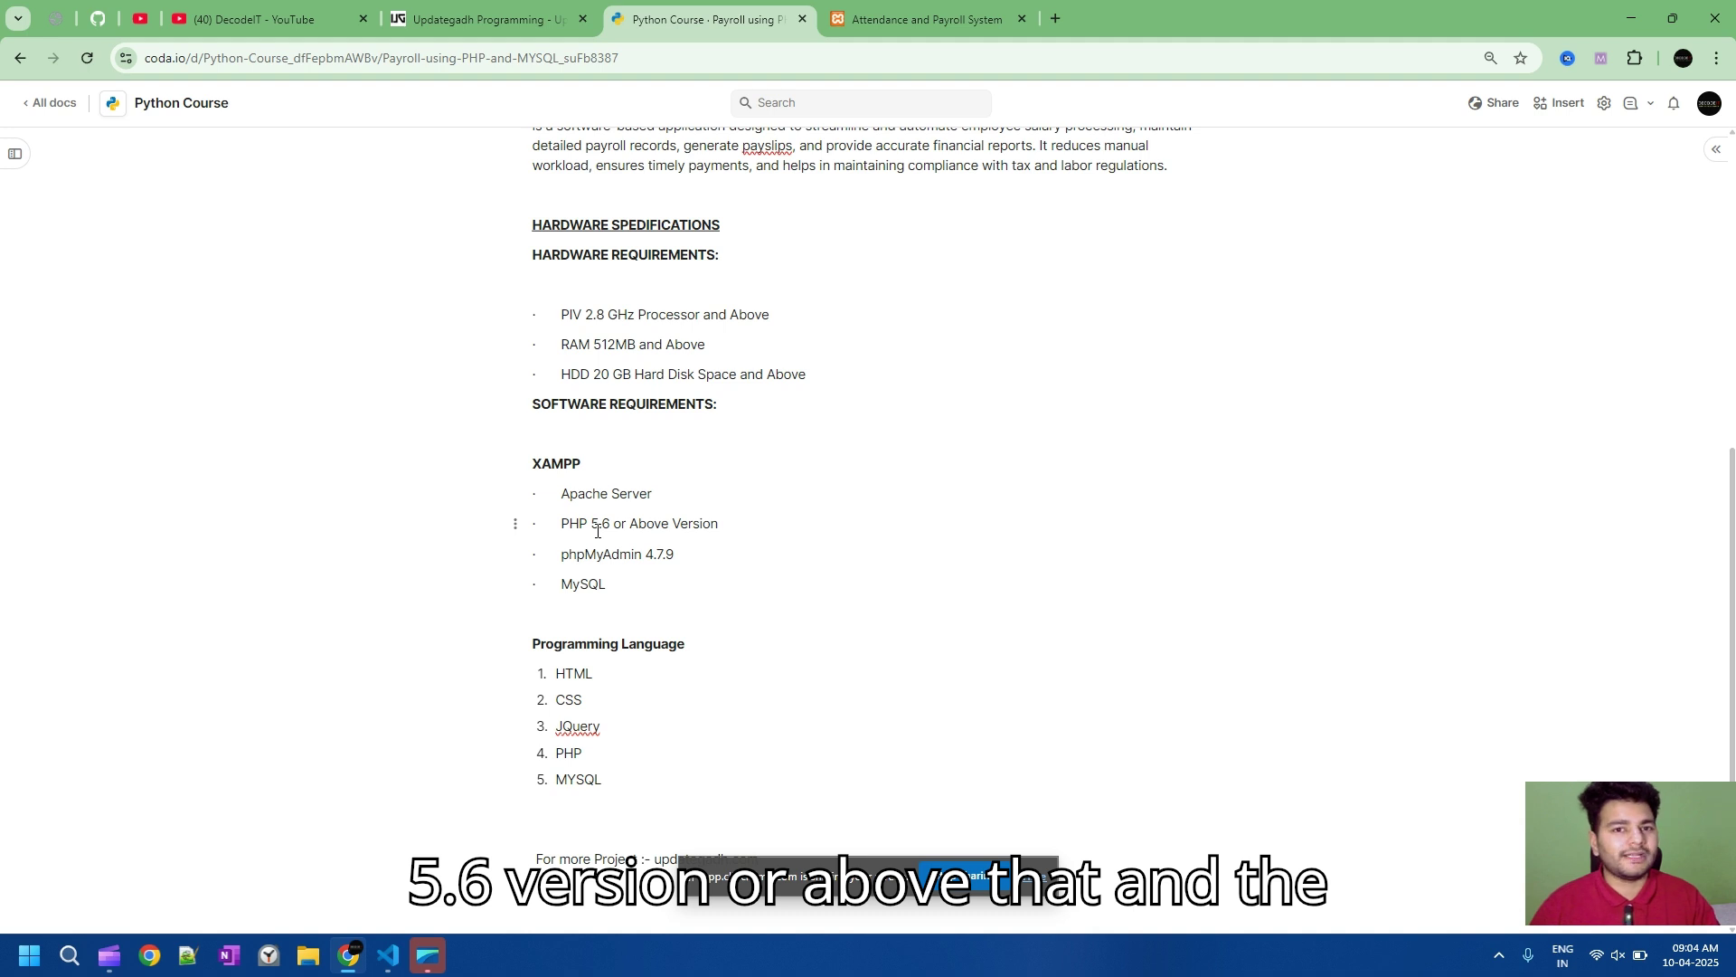
{"action": "scroll", "coordinate": [597, 532], "scroll_direction": "down", "scroll_amount": 1}
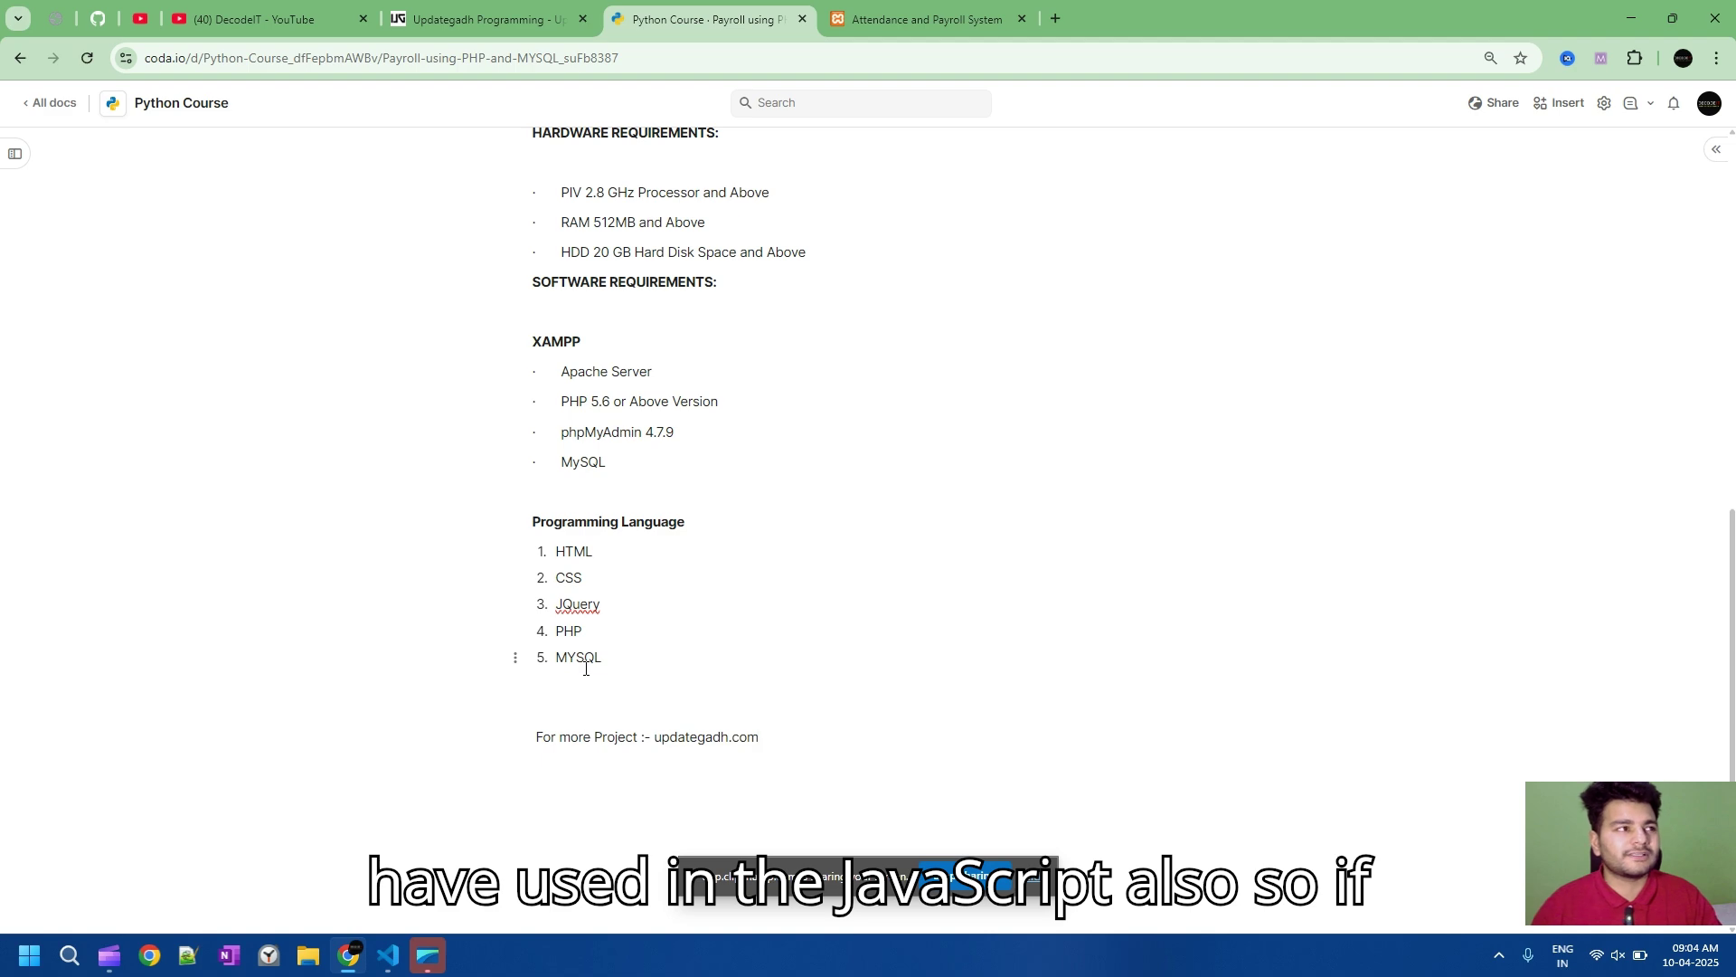
{"action": "scroll", "coordinate": [586, 669], "scroll_direction": "down", "scroll_amount": 1}
{"action": "scroll", "coordinate": [611, 733], "scroll_direction": "up", "scroll_amount": 3}
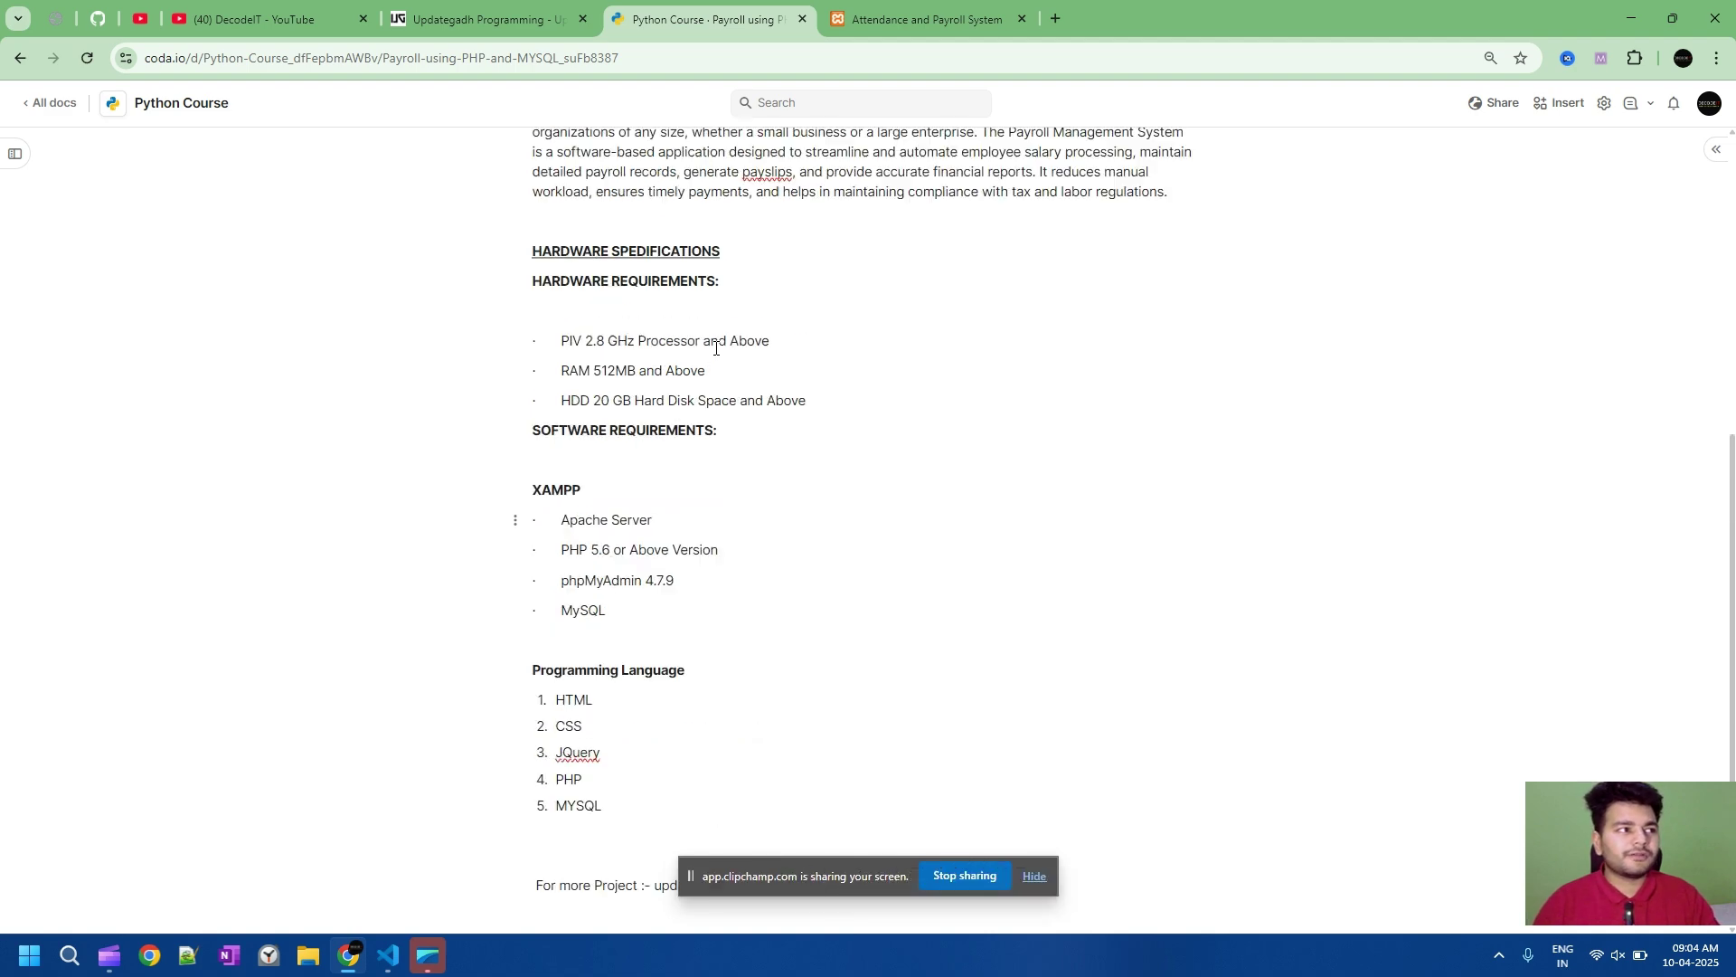
{"action": "scroll", "coordinate": [715, 348], "scroll_direction": "down", "scroll_amount": 3}
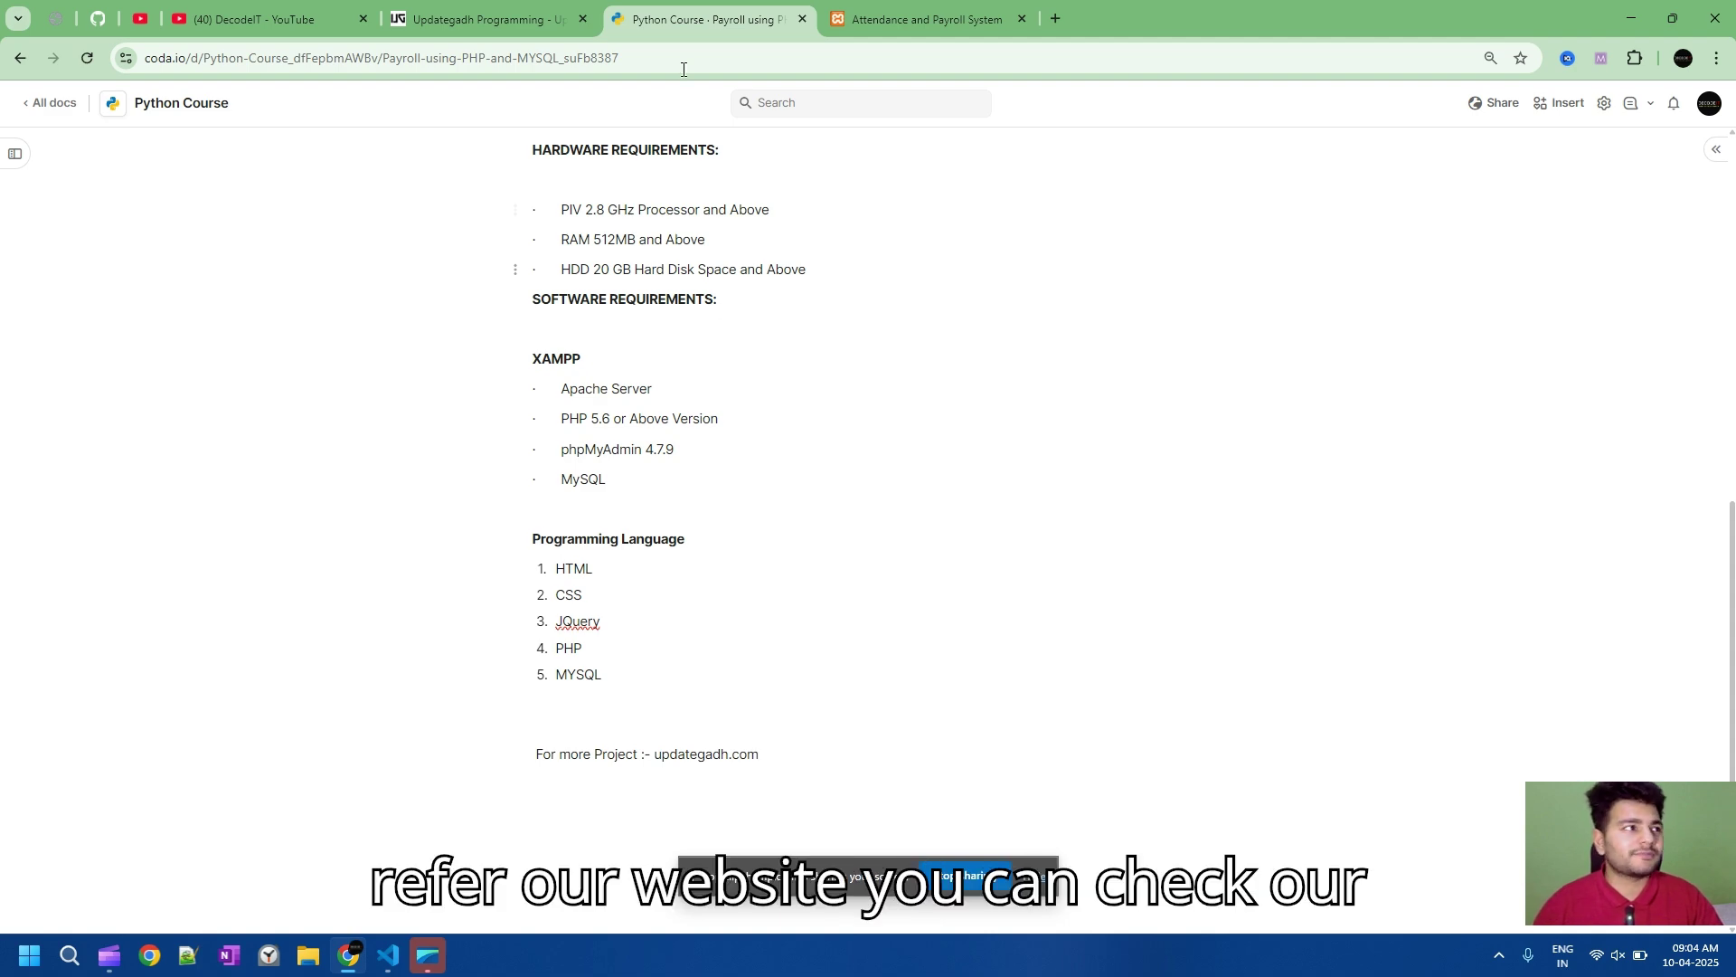
Switch to the Updategadh site and browse its project collections
{"action": "left_click", "coordinate": [485, 19]}
{"action": "scroll", "coordinate": [484, 341], "scroll_direction": "up", "scroll_amount": 15}
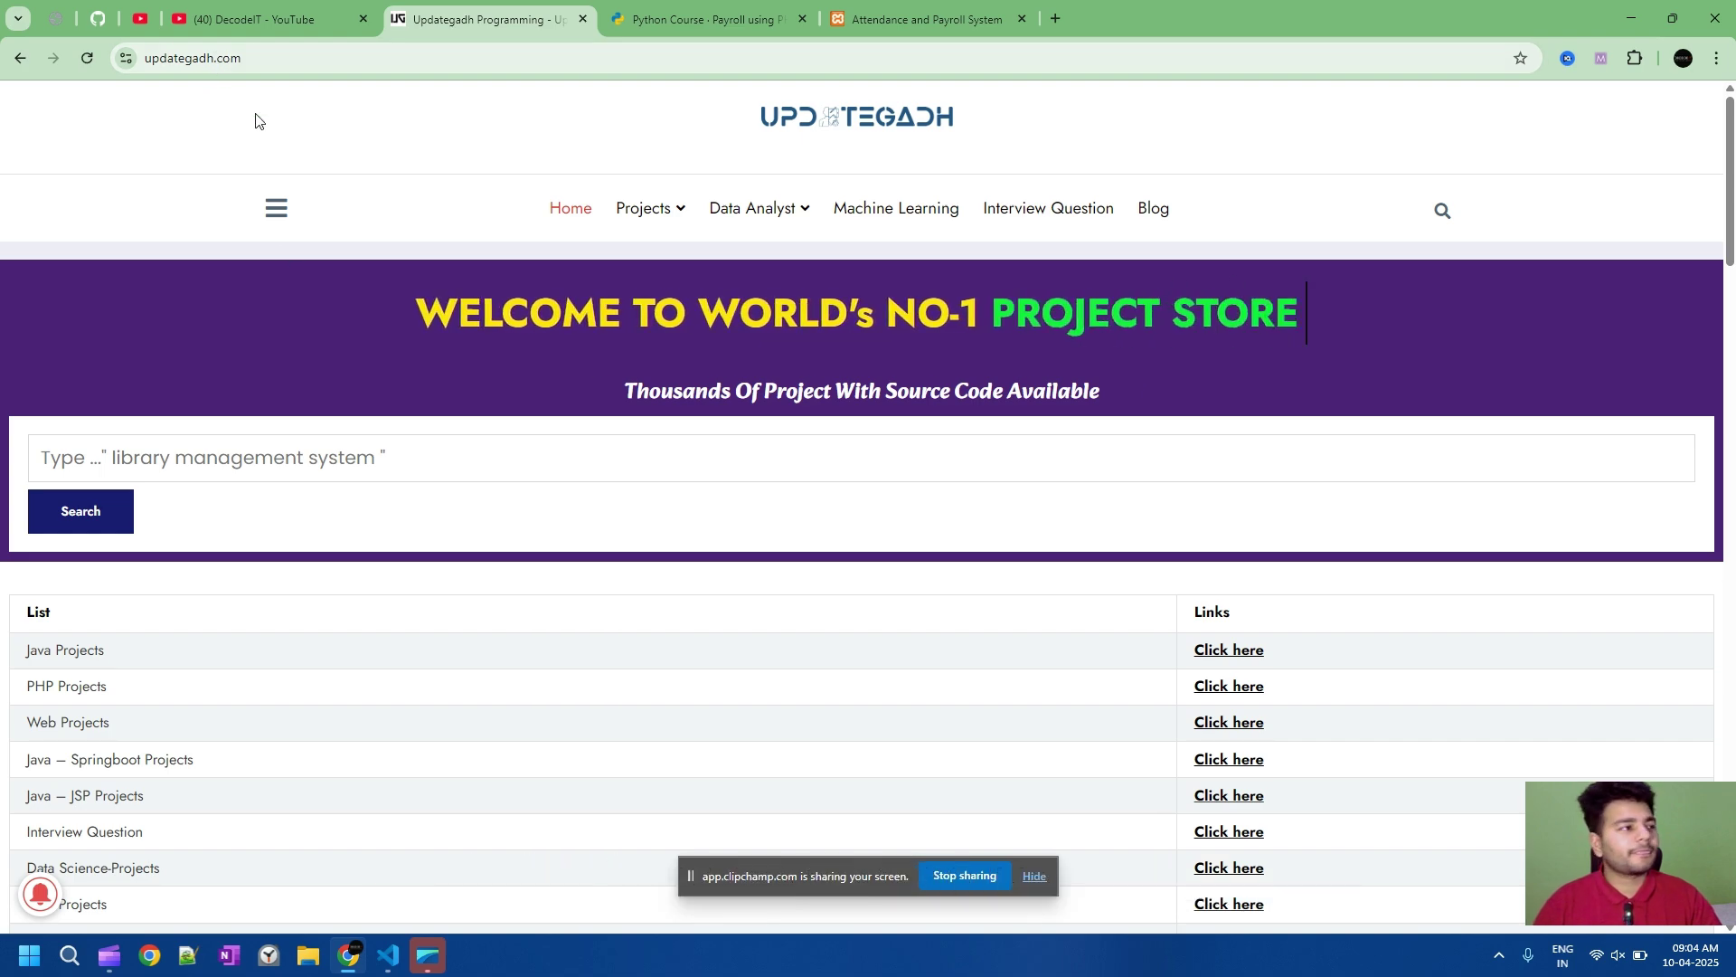
{"action": "scroll", "coordinate": [289, 276], "scroll_direction": "down", "scroll_amount": 12}
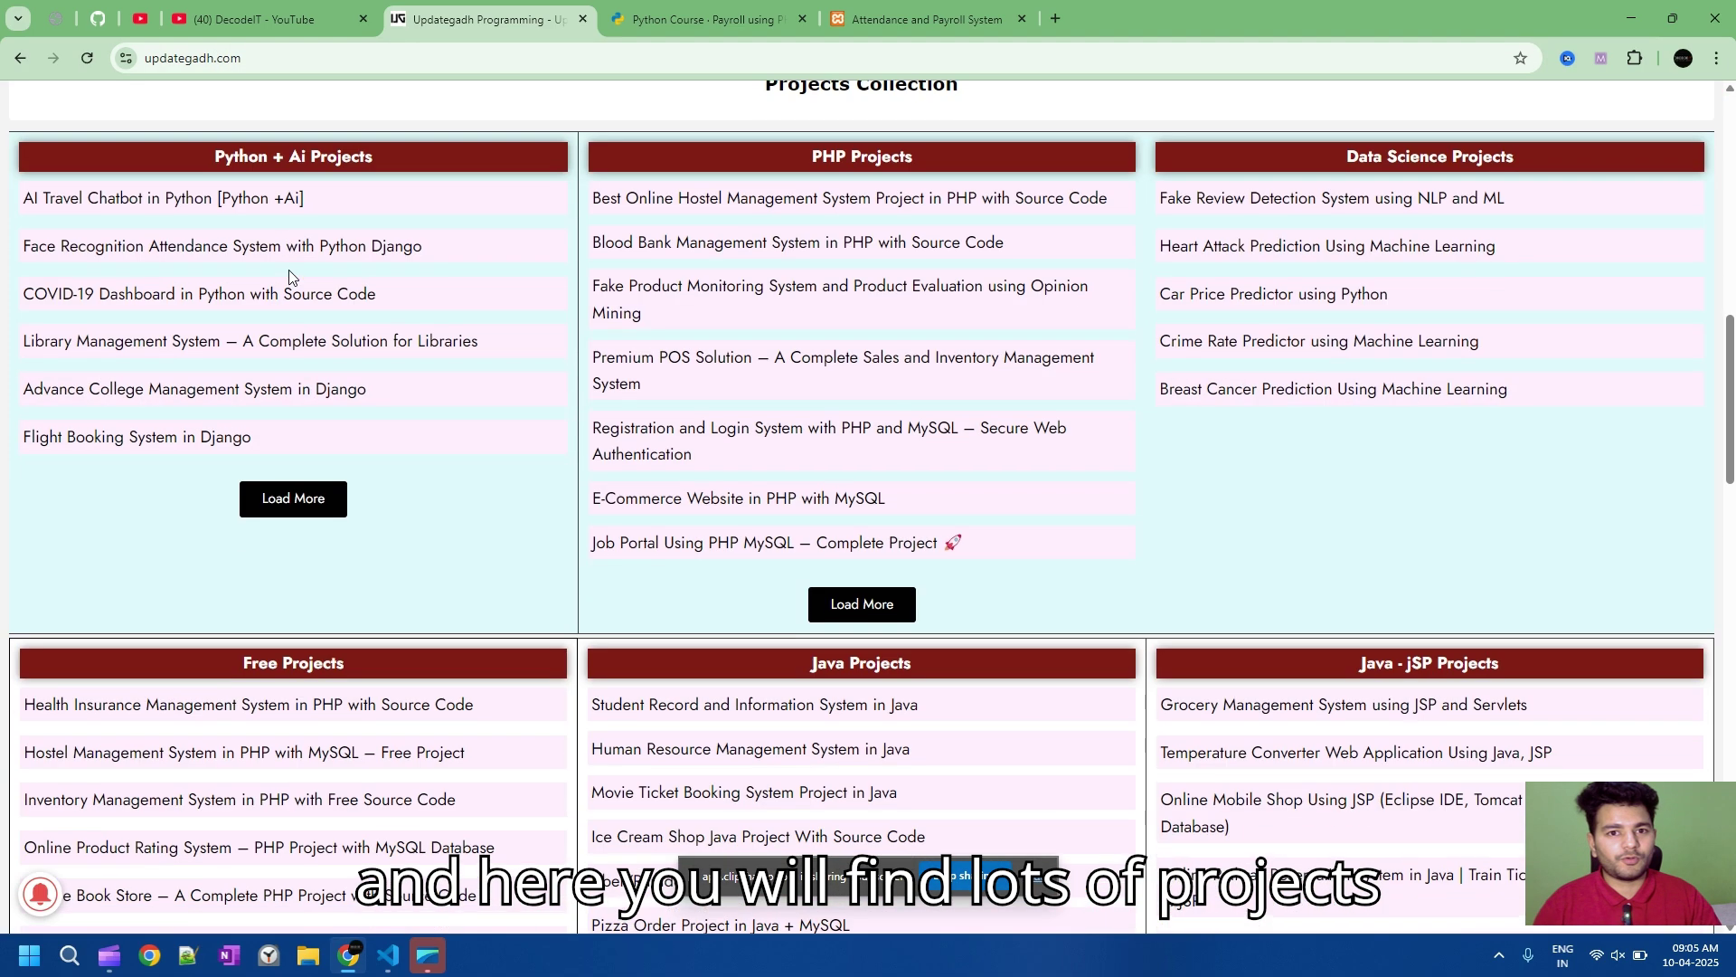
{"action": "scroll", "coordinate": [289, 276], "scroll_direction": "up", "scroll_amount": 3}
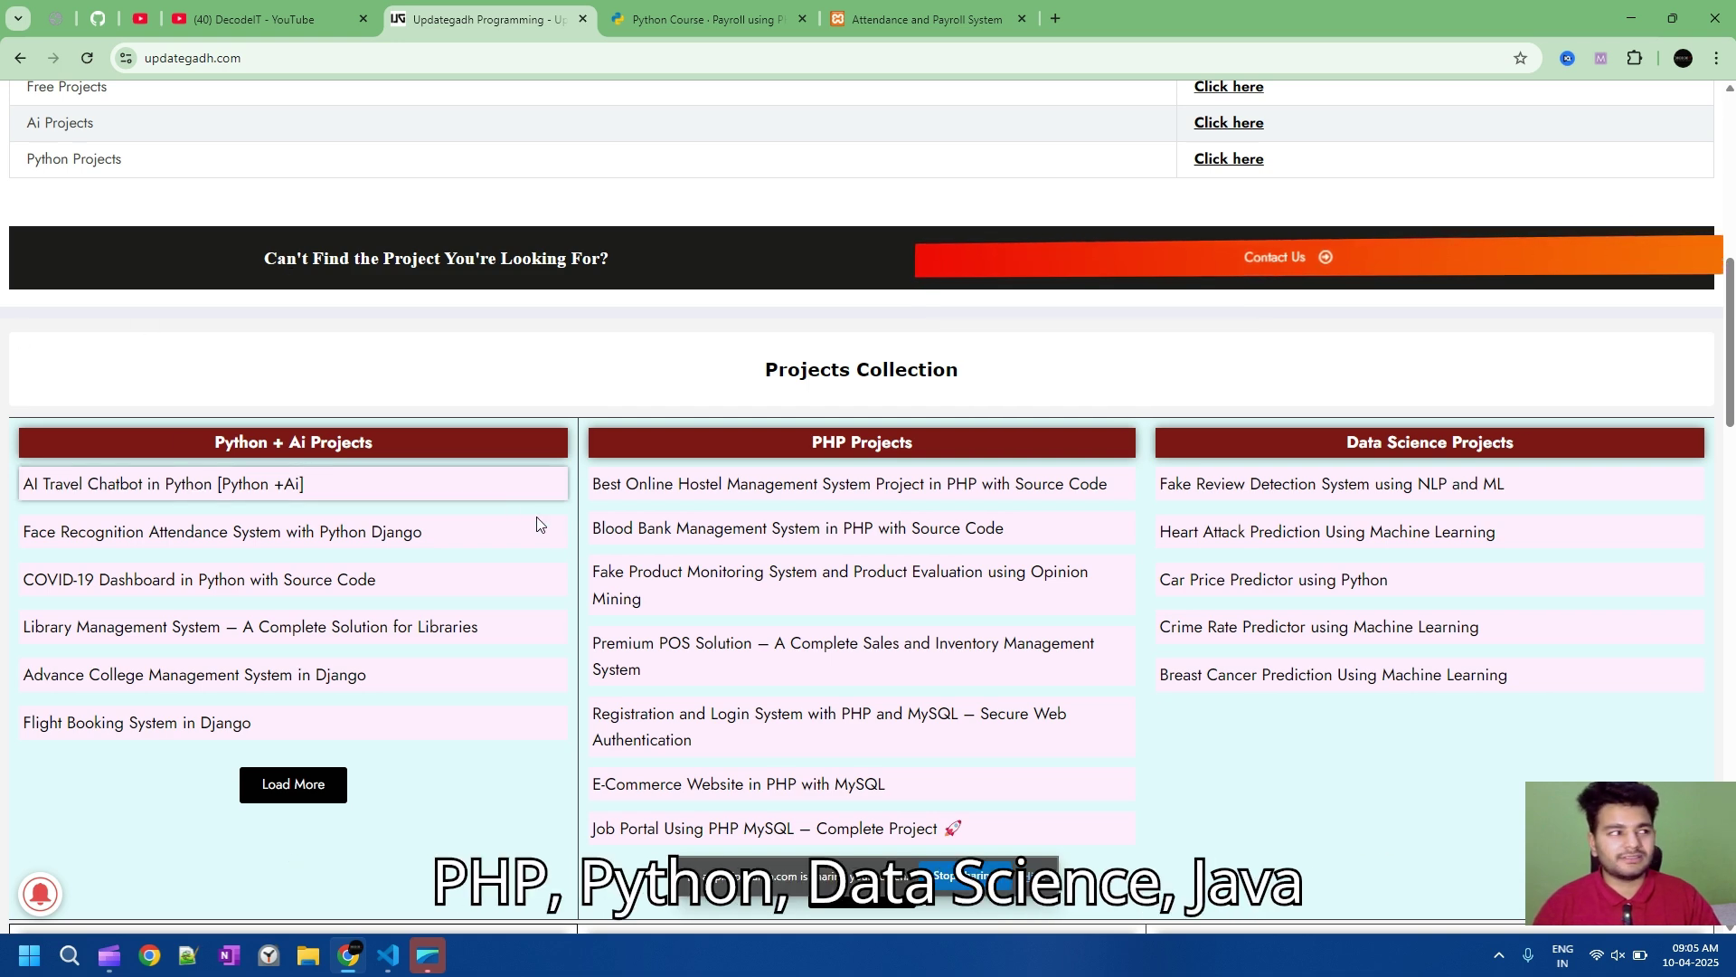
{"action": "scroll", "coordinate": [542, 527], "scroll_direction": "down", "scroll_amount": 6}
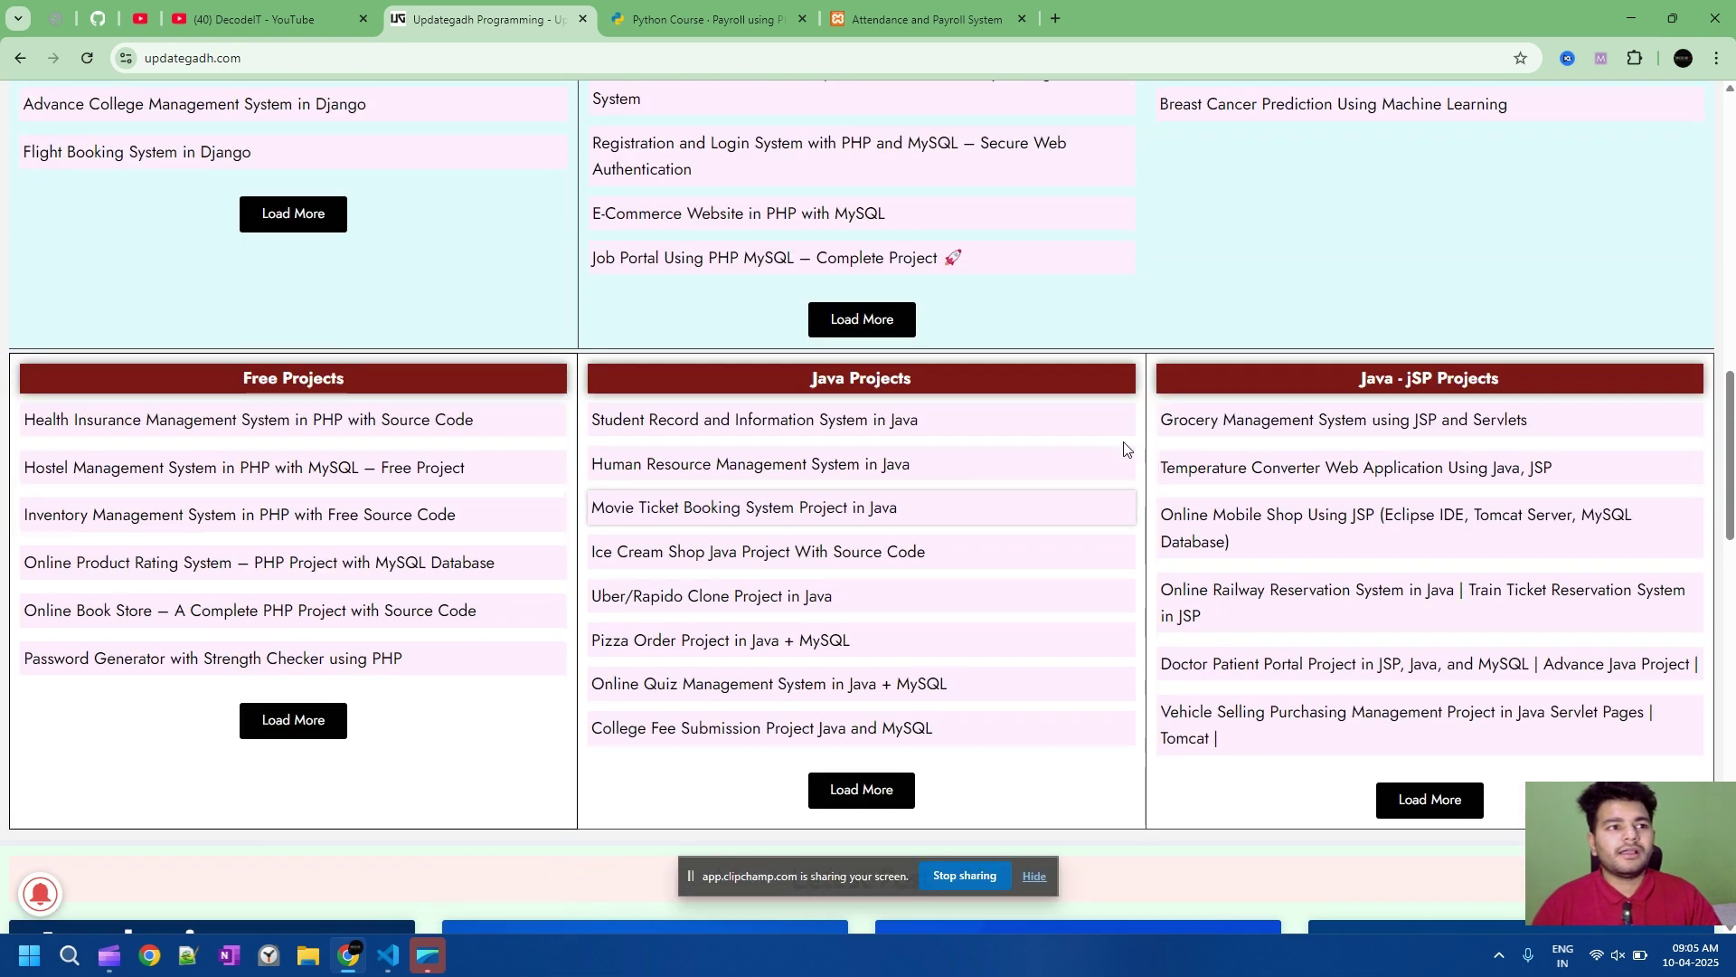
{"action": "scroll", "coordinate": [1454, 427], "scroll_direction": "up", "scroll_amount": 2}
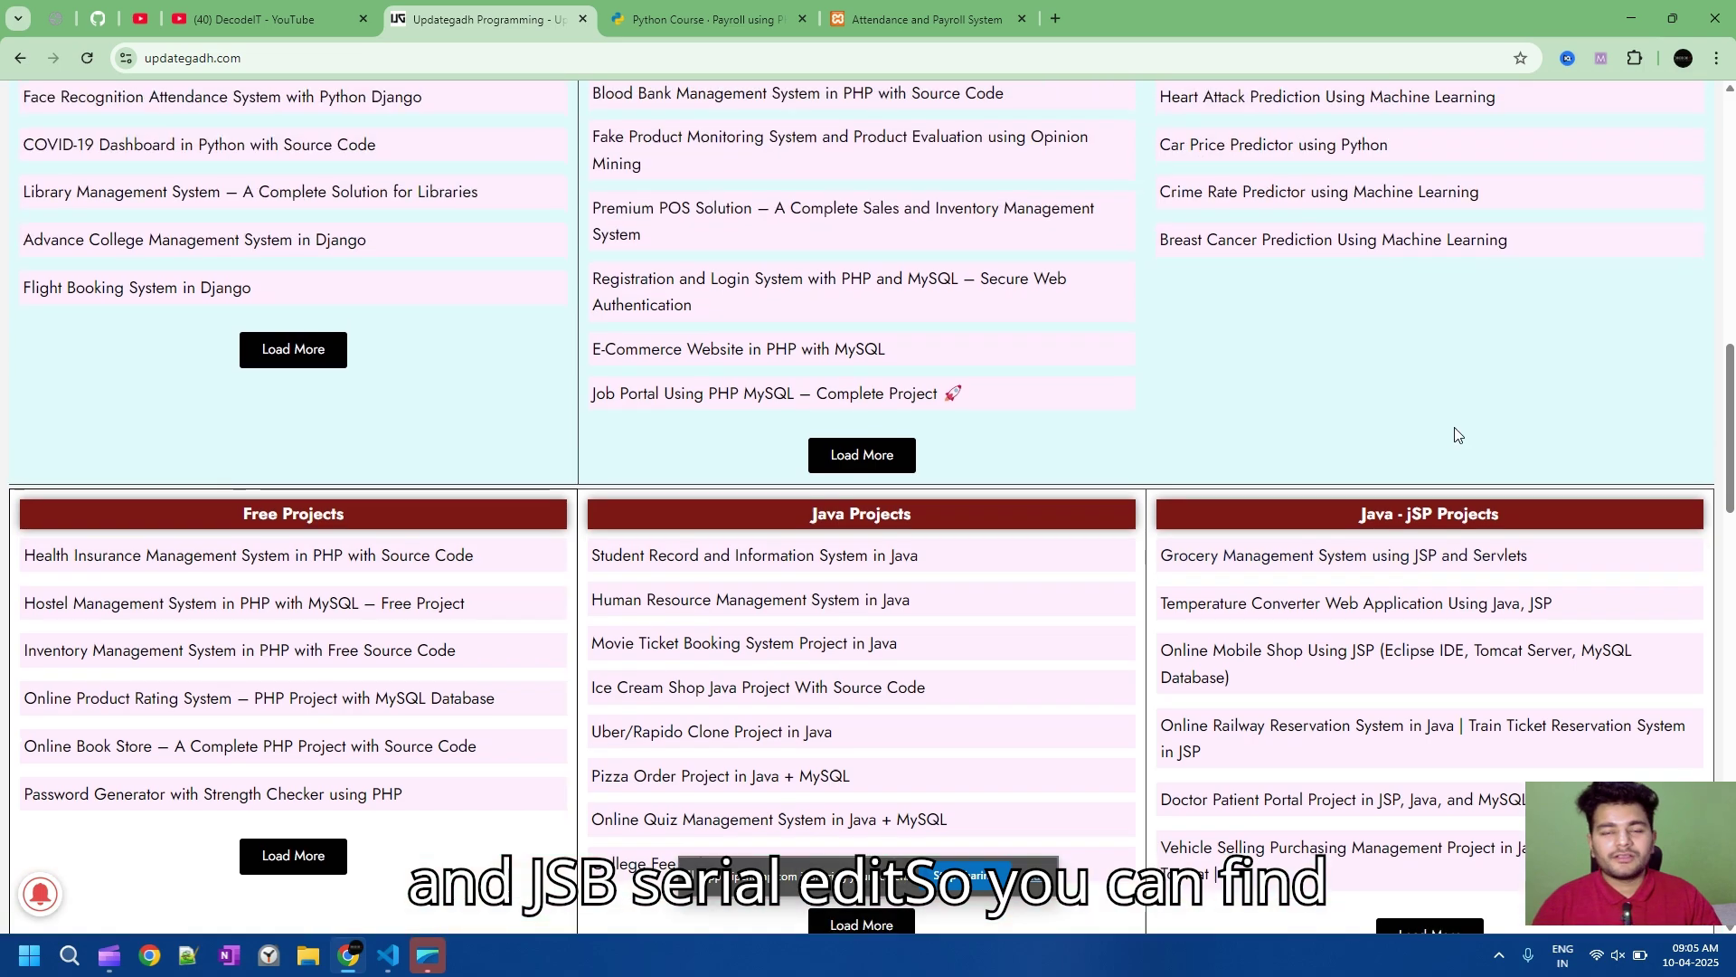
{"action": "scroll", "coordinate": [1455, 434], "scroll_direction": "down", "scroll_amount": 2}
{"action": "scroll", "coordinate": [1455, 434], "scroll_direction": "down", "scroll_amount": 3}
{"action": "scroll", "coordinate": [1455, 434], "scroll_direction": "up", "scroll_amount": 4}
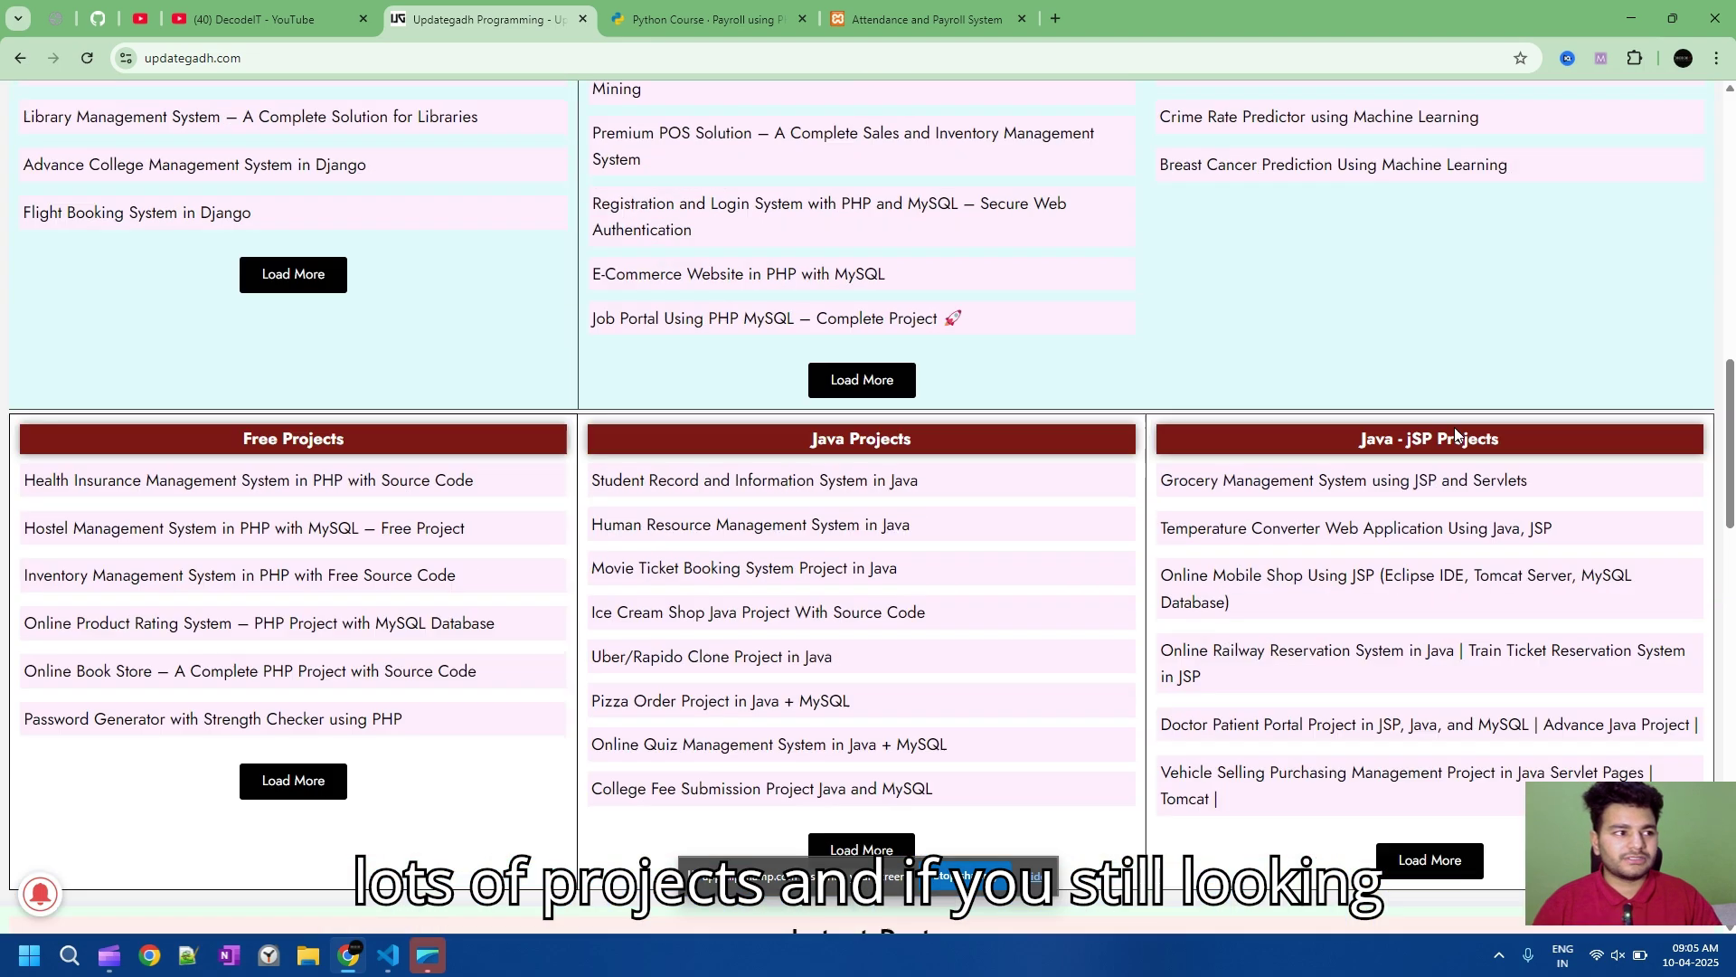
{"action": "scroll", "coordinate": [1454, 427], "scroll_direction": "up", "scroll_amount": 10}
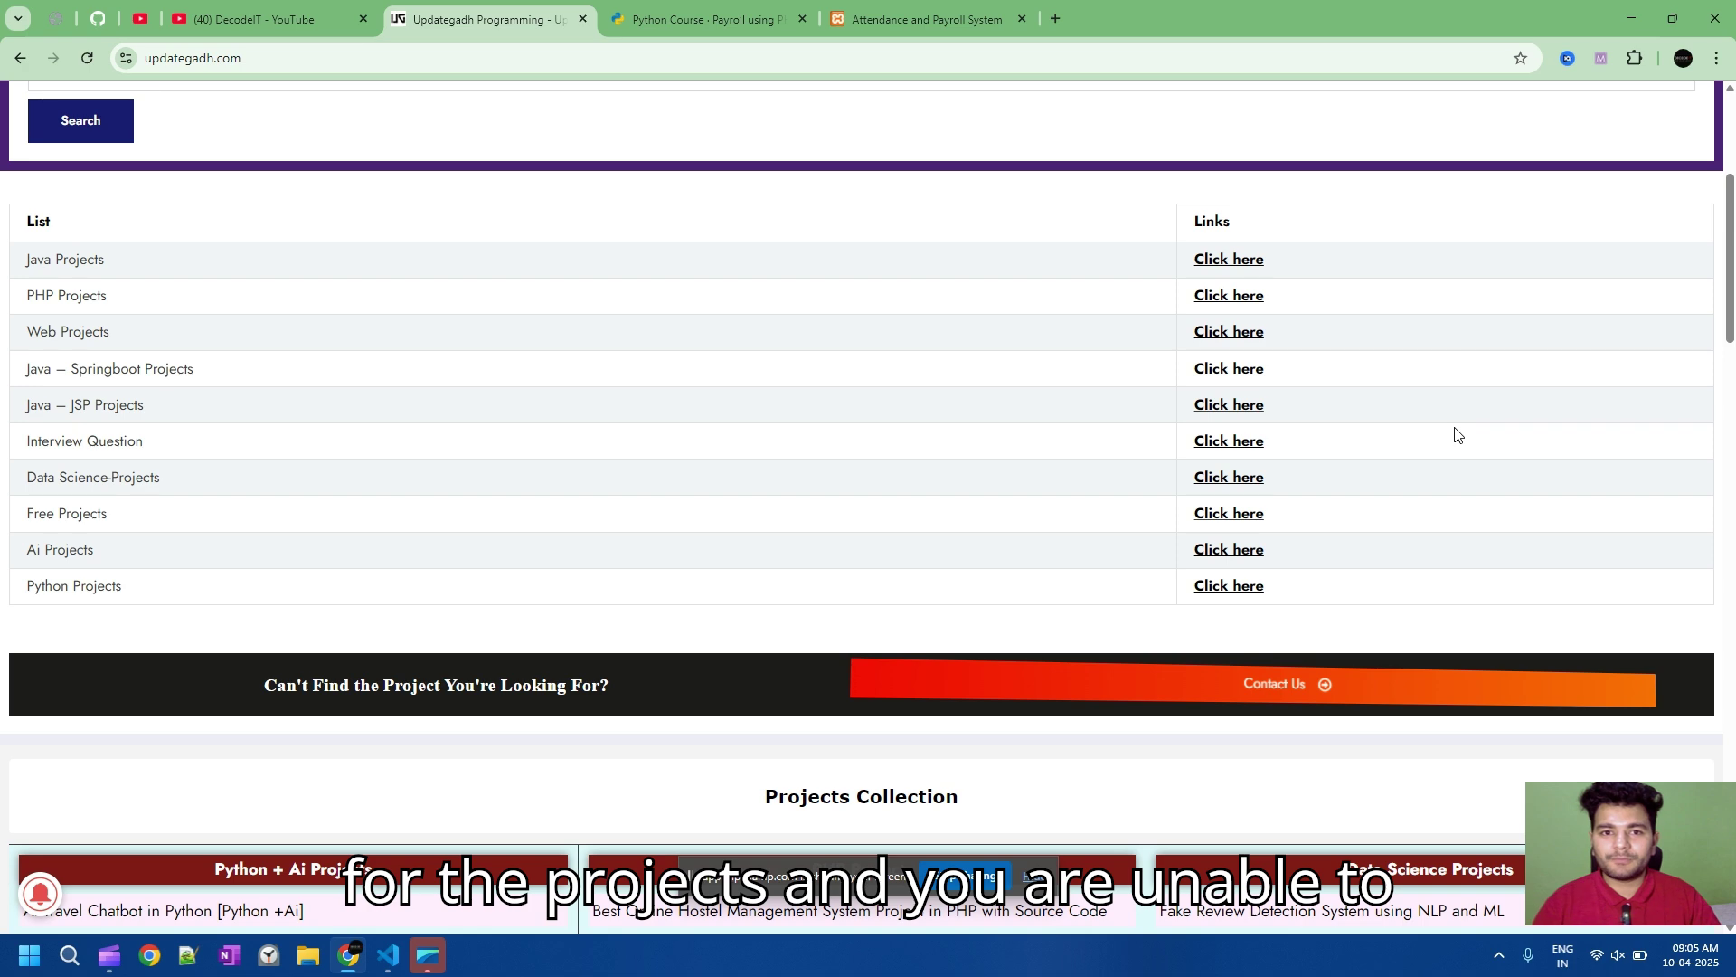
{"action": "scroll", "coordinate": [1454, 435], "scroll_direction": "up", "scroll_amount": 1}
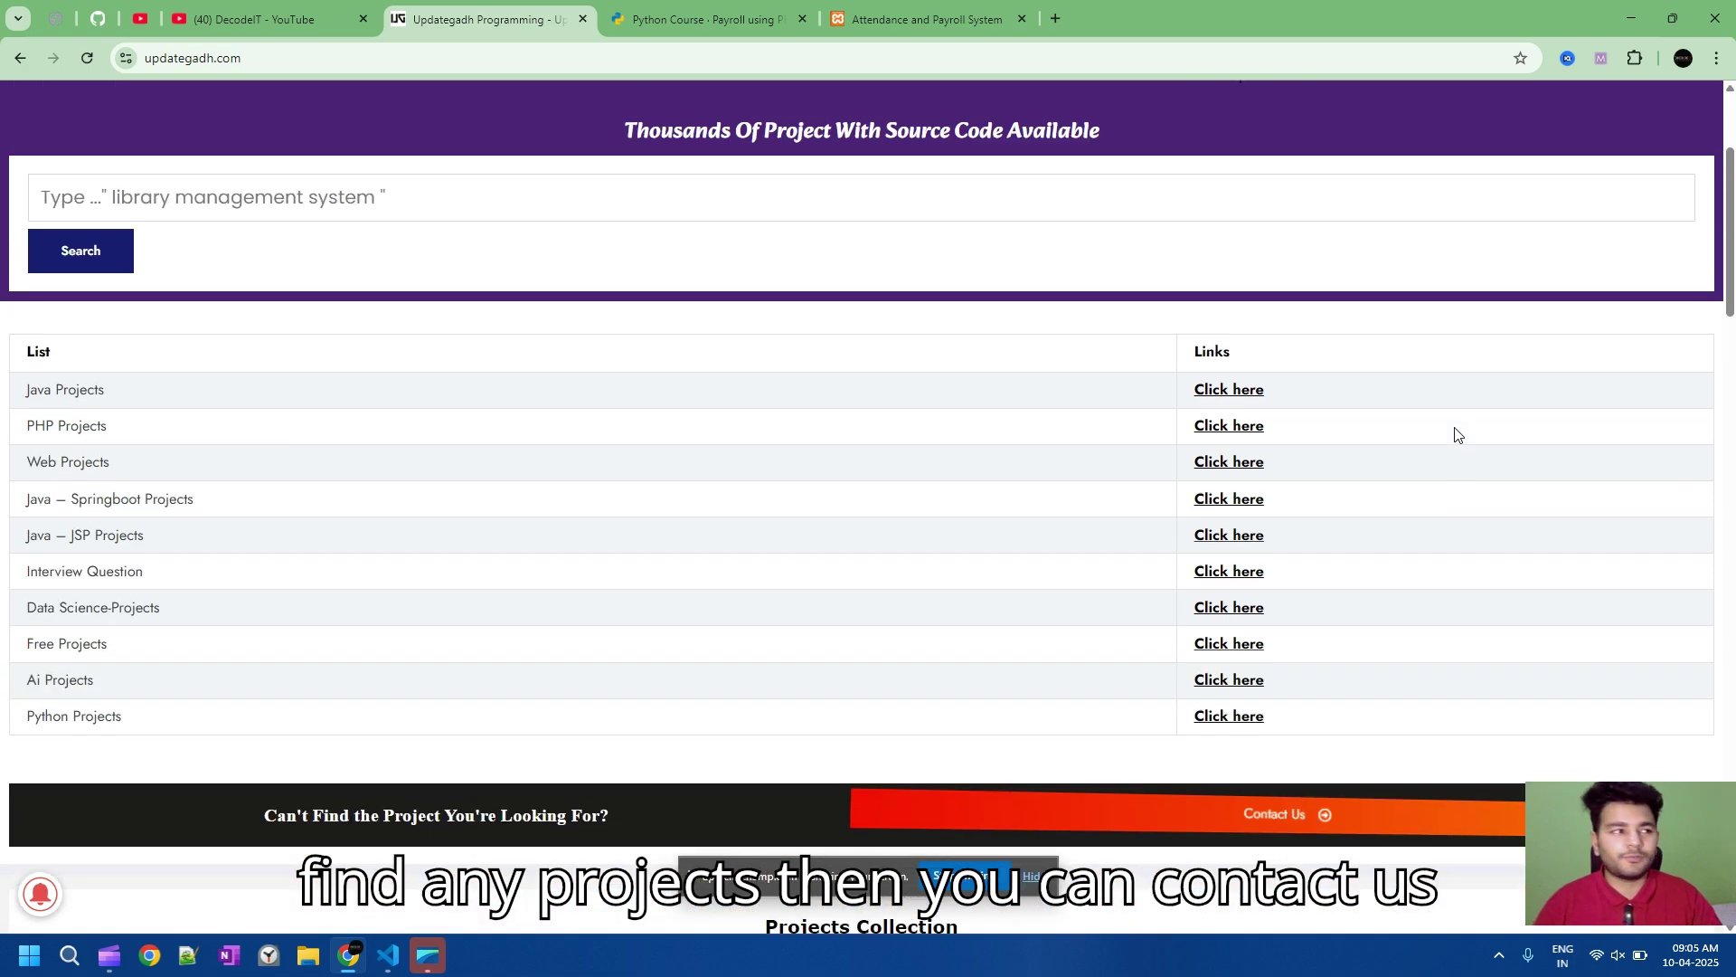
{"action": "scroll", "coordinate": [1085, 466], "scroll_direction": "up", "scroll_amount": 2}
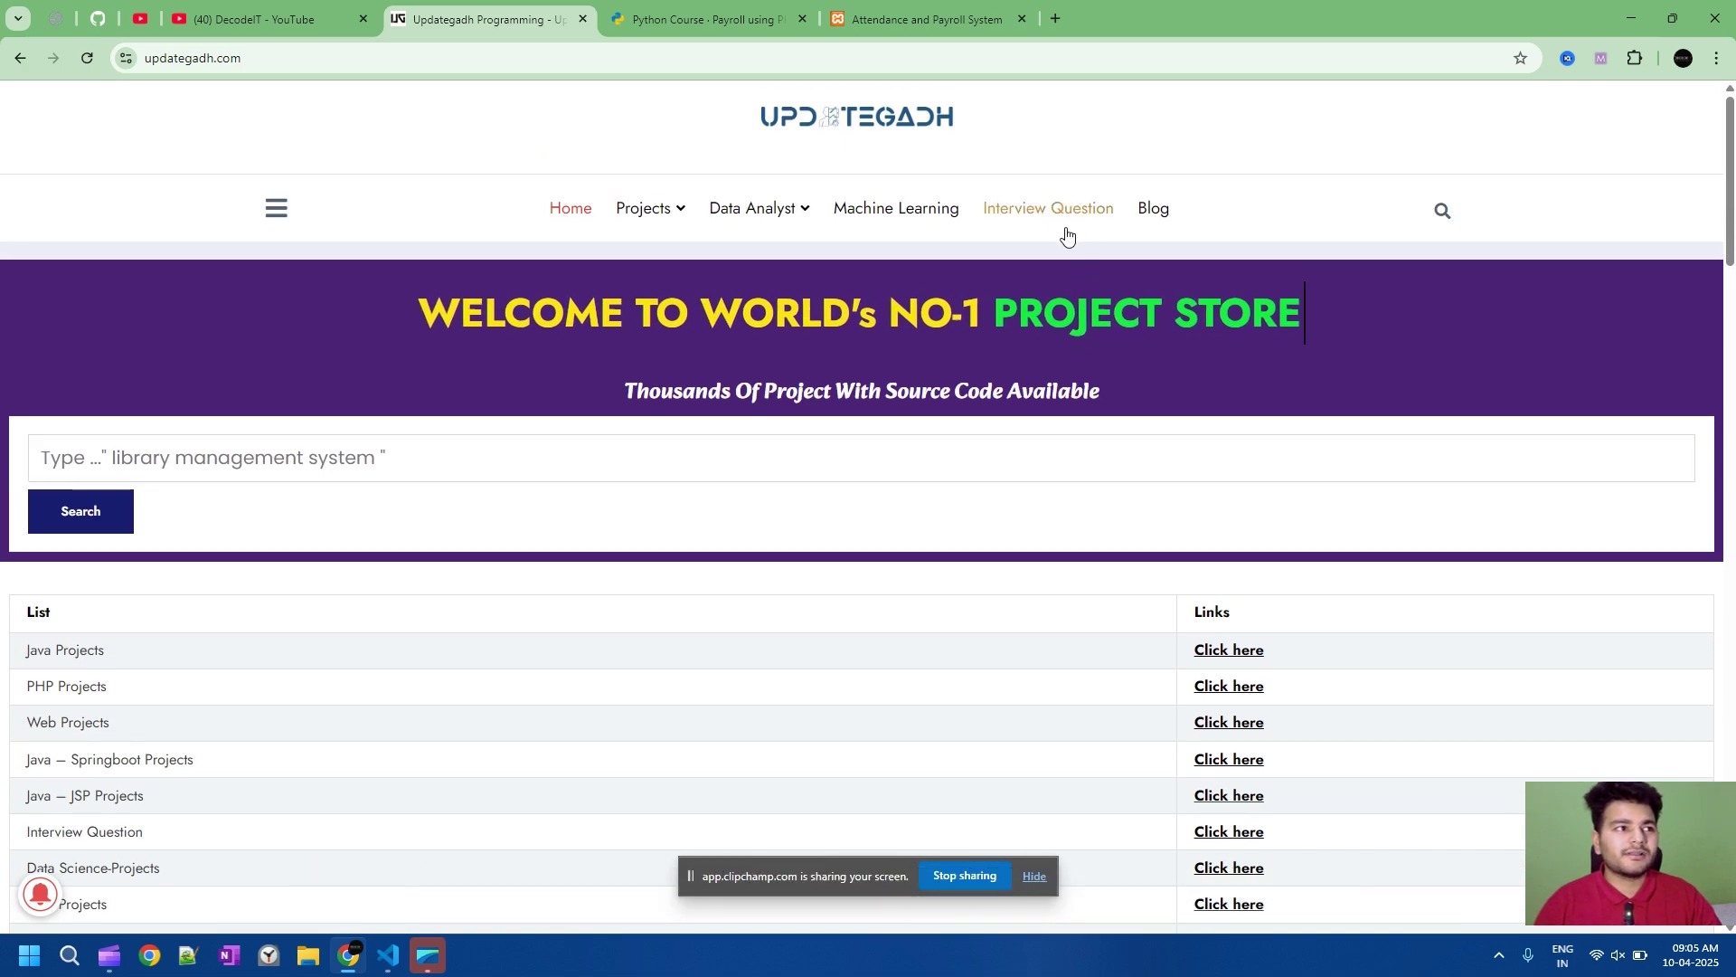
{"action": "scroll", "coordinate": [931, 267], "scroll_direction": "down", "scroll_amount": 10}
{"action": "scroll", "coordinate": [931, 269], "scroll_direction": "up", "scroll_amount": 3}
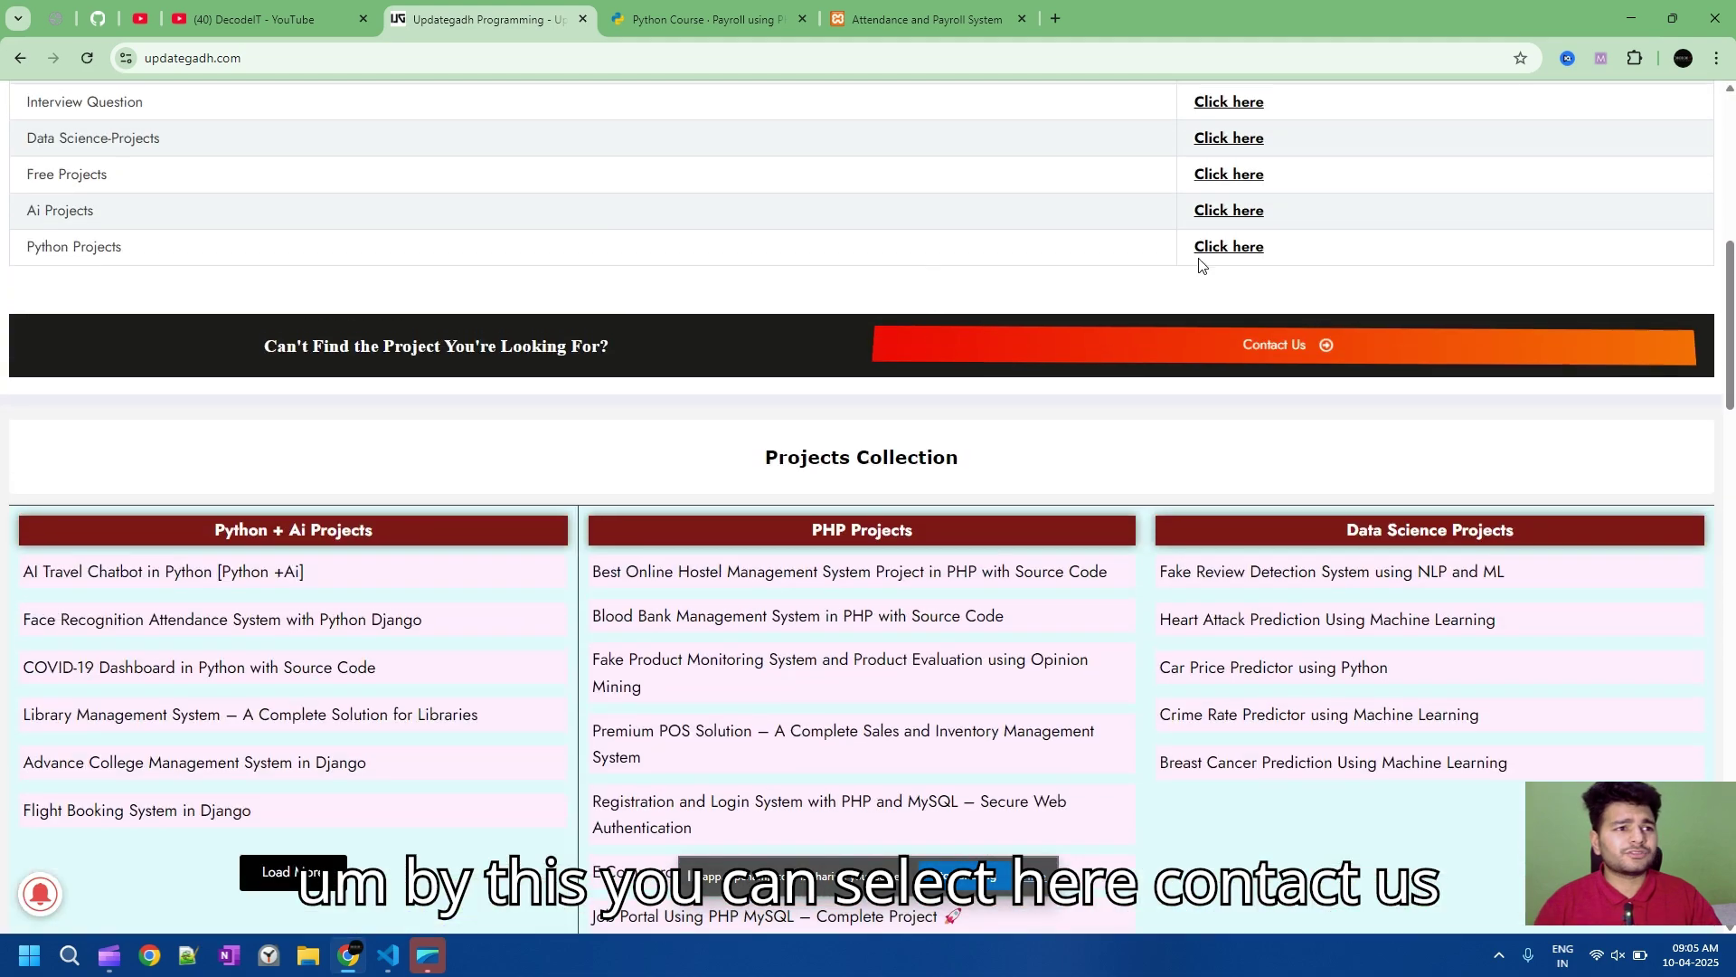
Visit the Buy and Download Projects page, return home, and close the pop-up ad
{"action": "left_click", "coordinate": [1252, 360]}
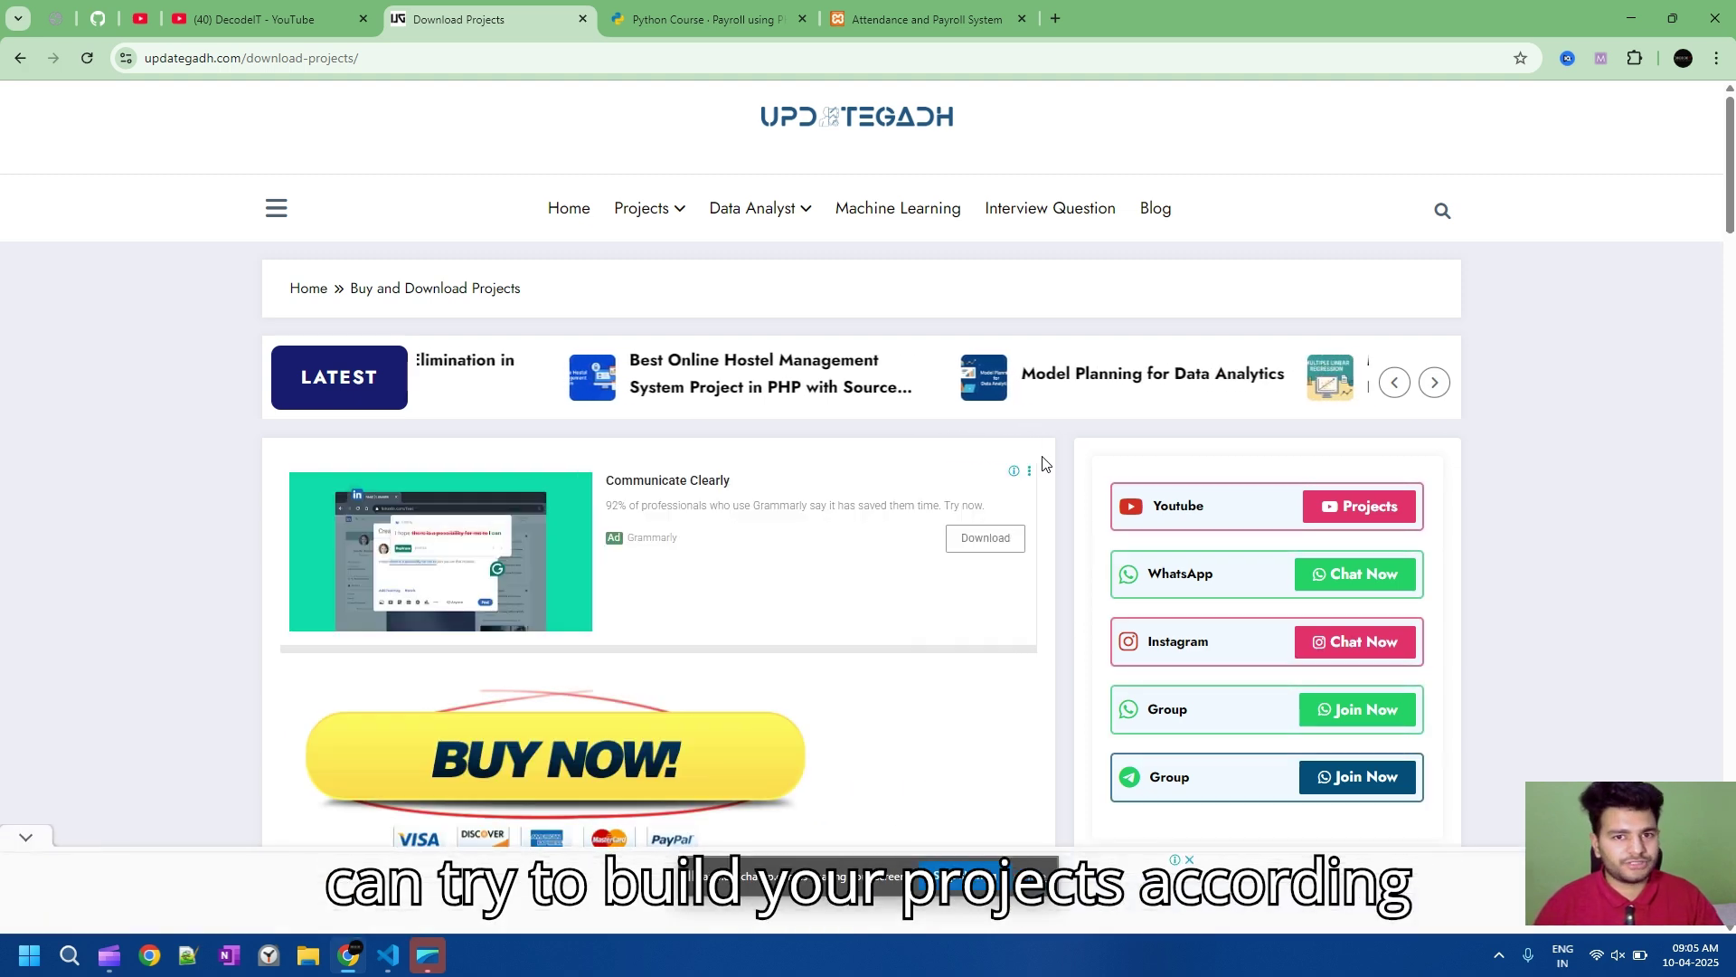
{"action": "scroll", "coordinate": [1043, 463], "scroll_direction": "down", "scroll_amount": 6}
{"action": "scroll", "coordinate": [1042, 463], "scroll_direction": "up", "scroll_amount": 6}
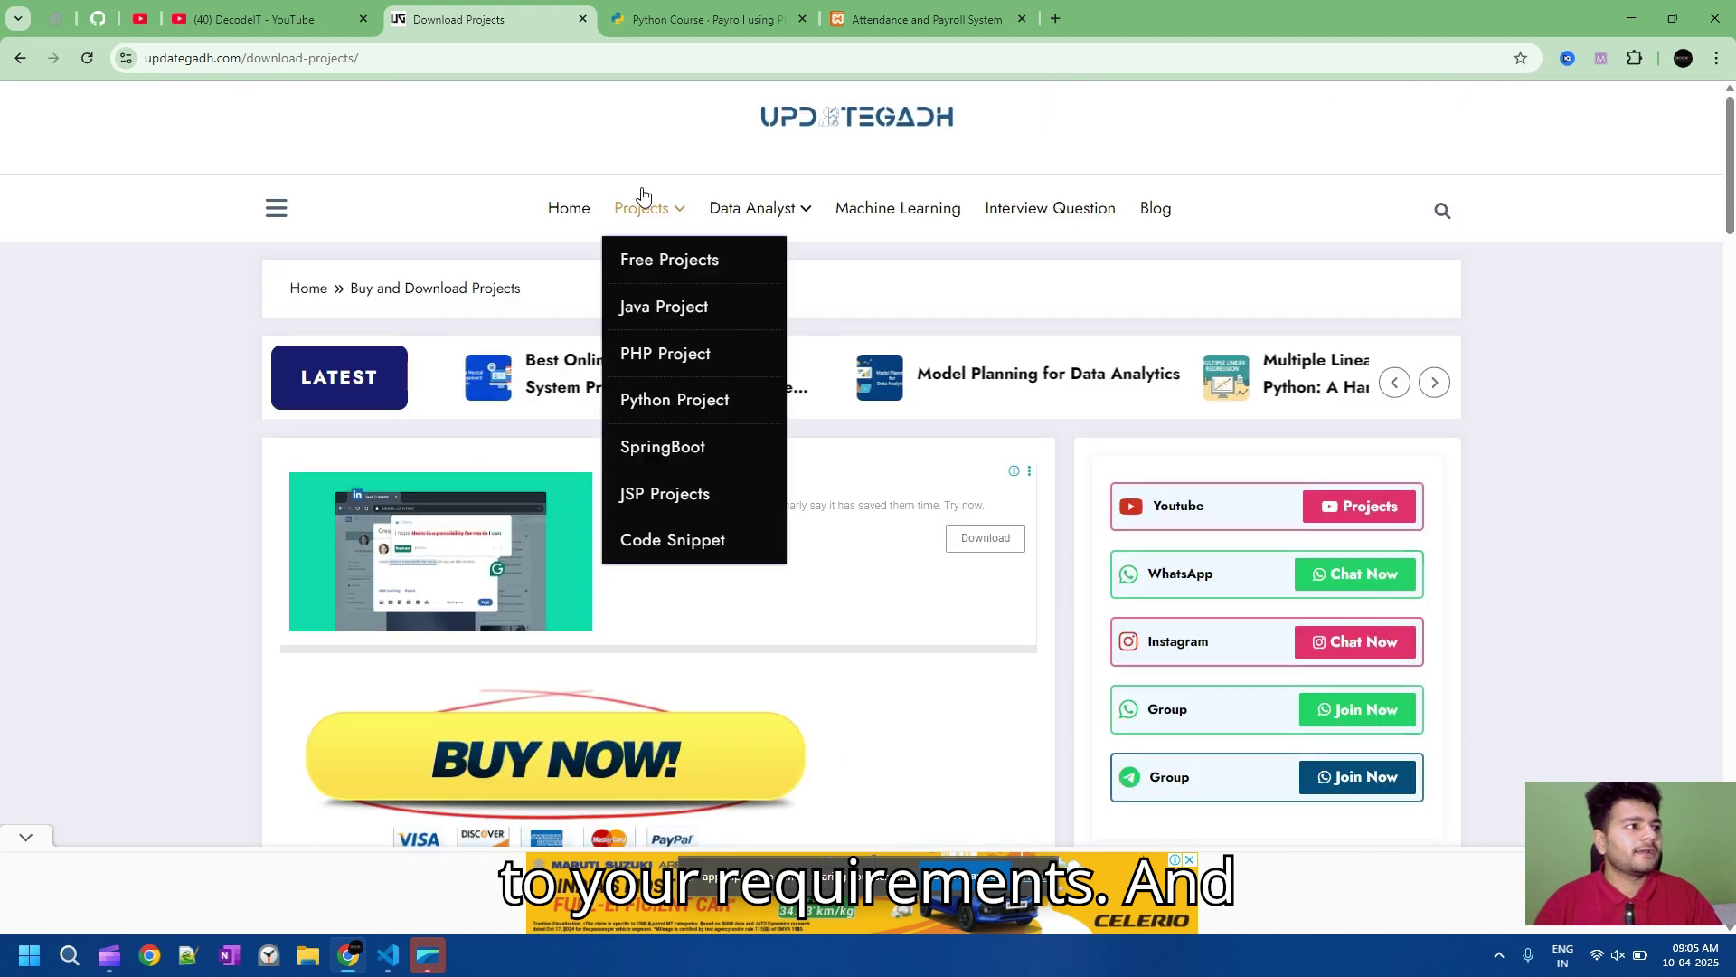
{"action": "left_click", "coordinate": [572, 210]}
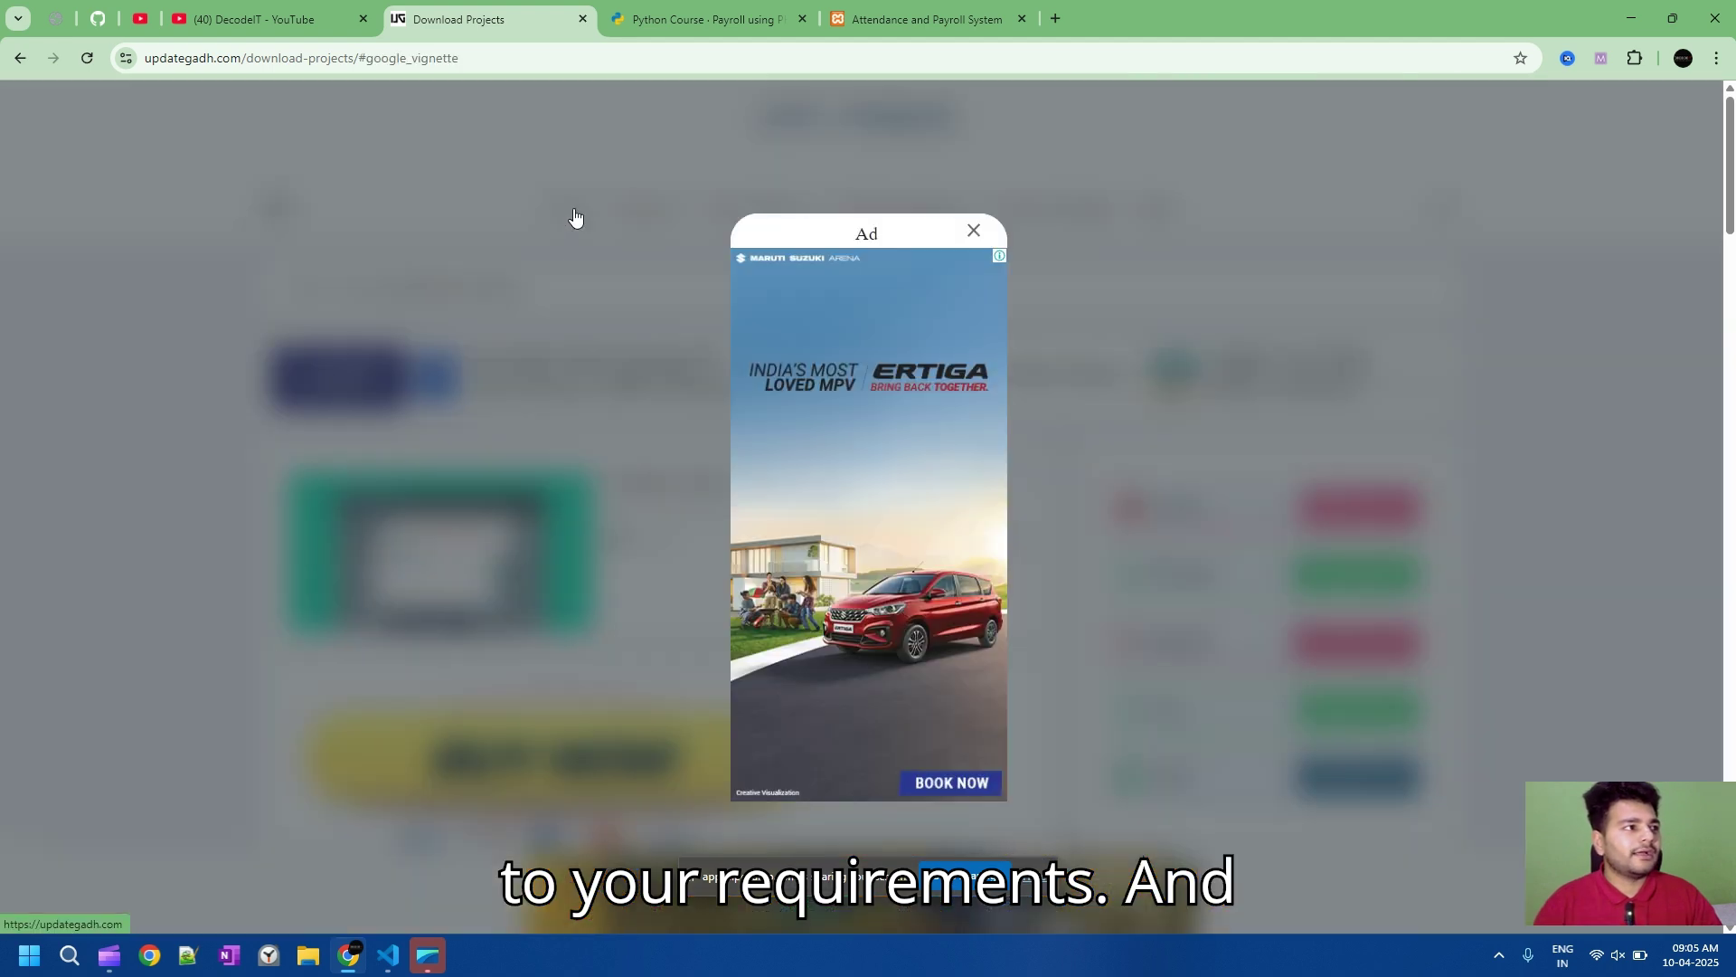
{"action": "left_click", "coordinate": [973, 232]}
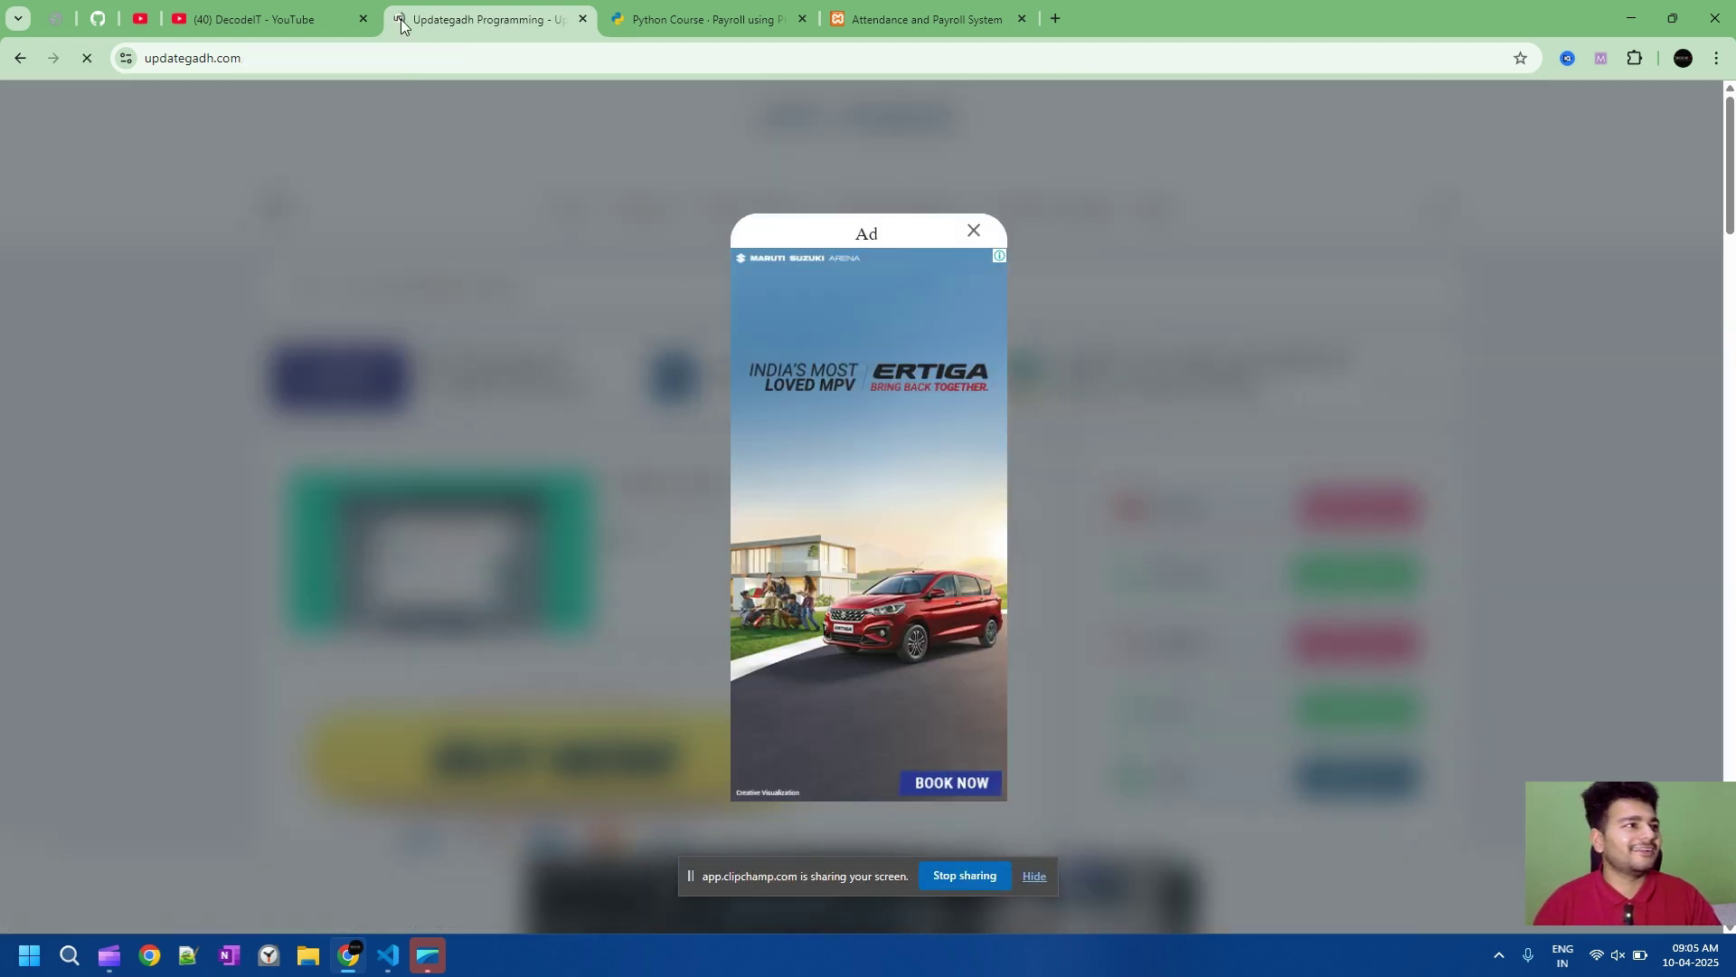
Browse the channel's YouTube Videos list, then switch to the Attendance and Payroll System tab
{"action": "left_click", "coordinate": [262, 19]}
{"action": "scroll", "coordinate": [648, 512], "scroll_direction": "up", "scroll_amount": 8}
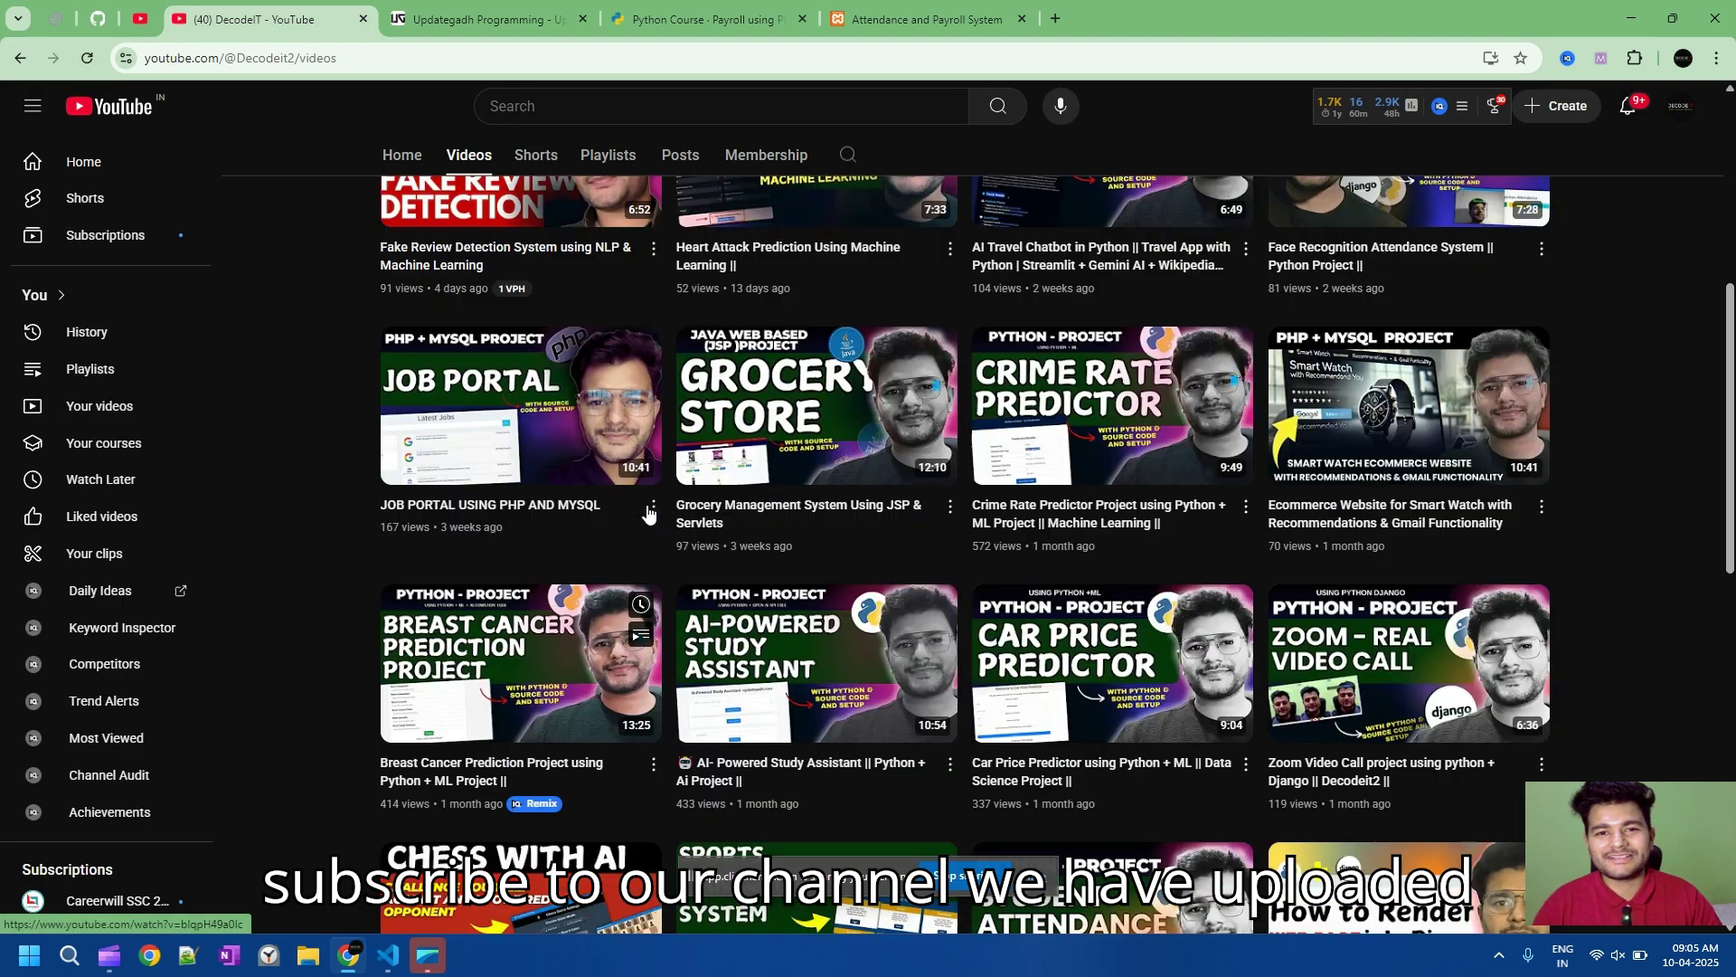
{"action": "scroll", "coordinate": [647, 509], "scroll_direction": "down", "scroll_amount": 7}
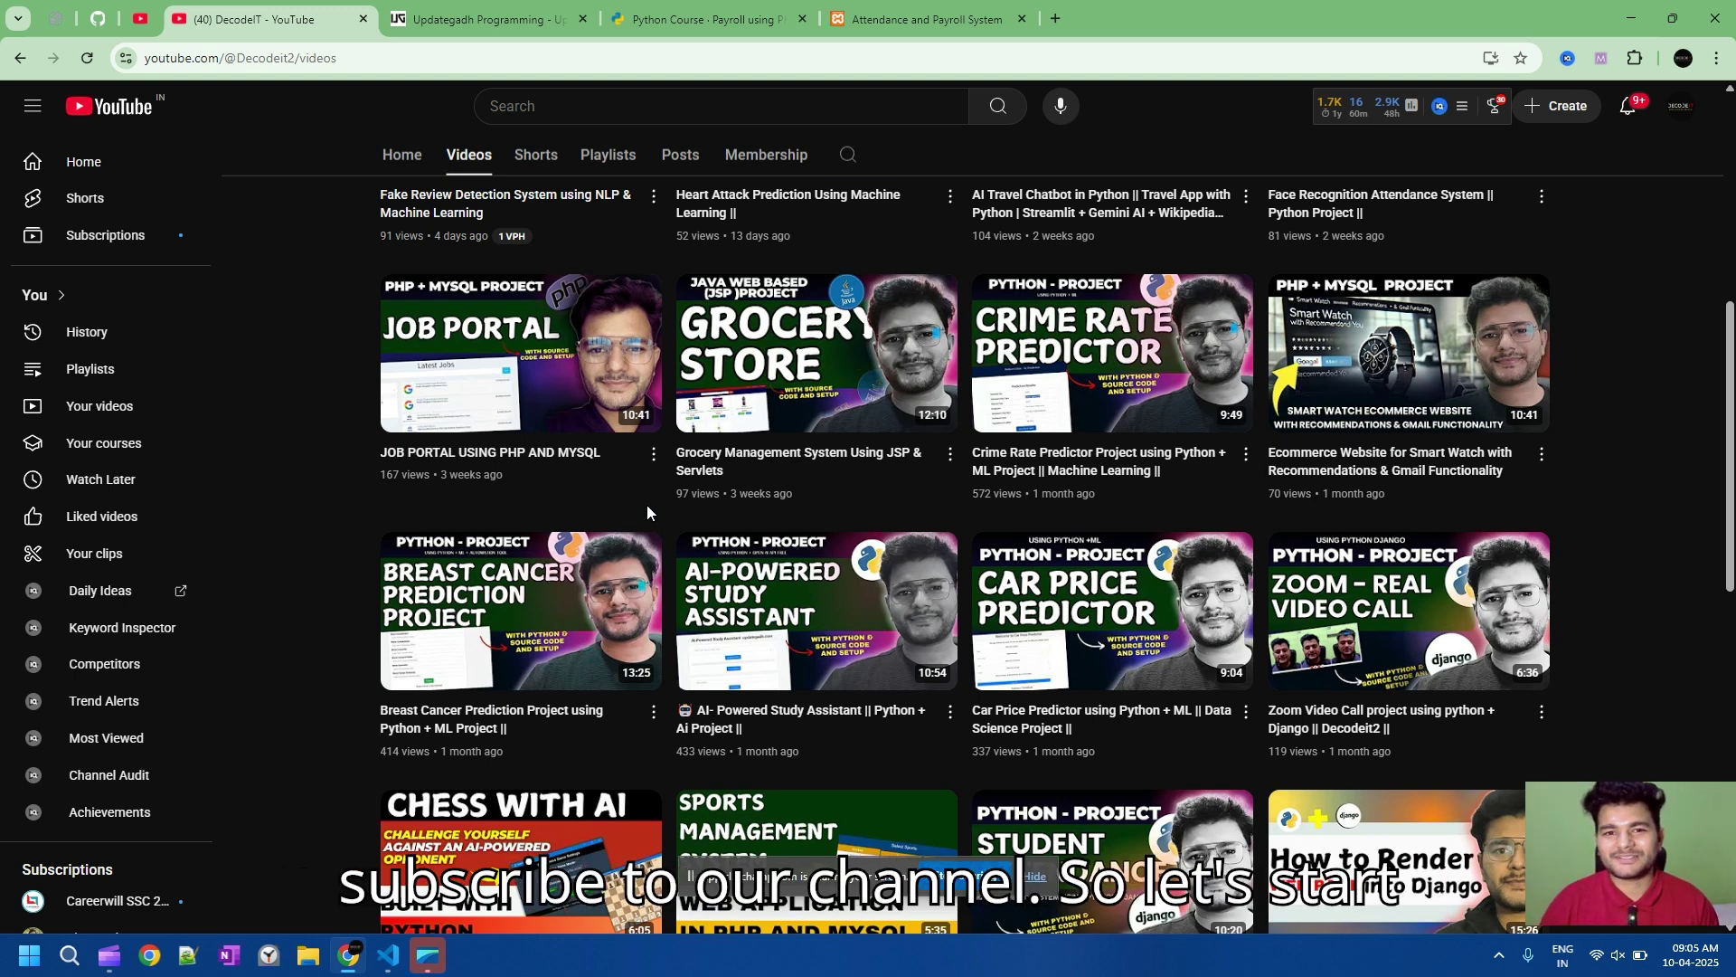
{"action": "scroll", "coordinate": [648, 504], "scroll_direction": "up", "scroll_amount": 3}
{"action": "left_click", "coordinate": [929, 8]}
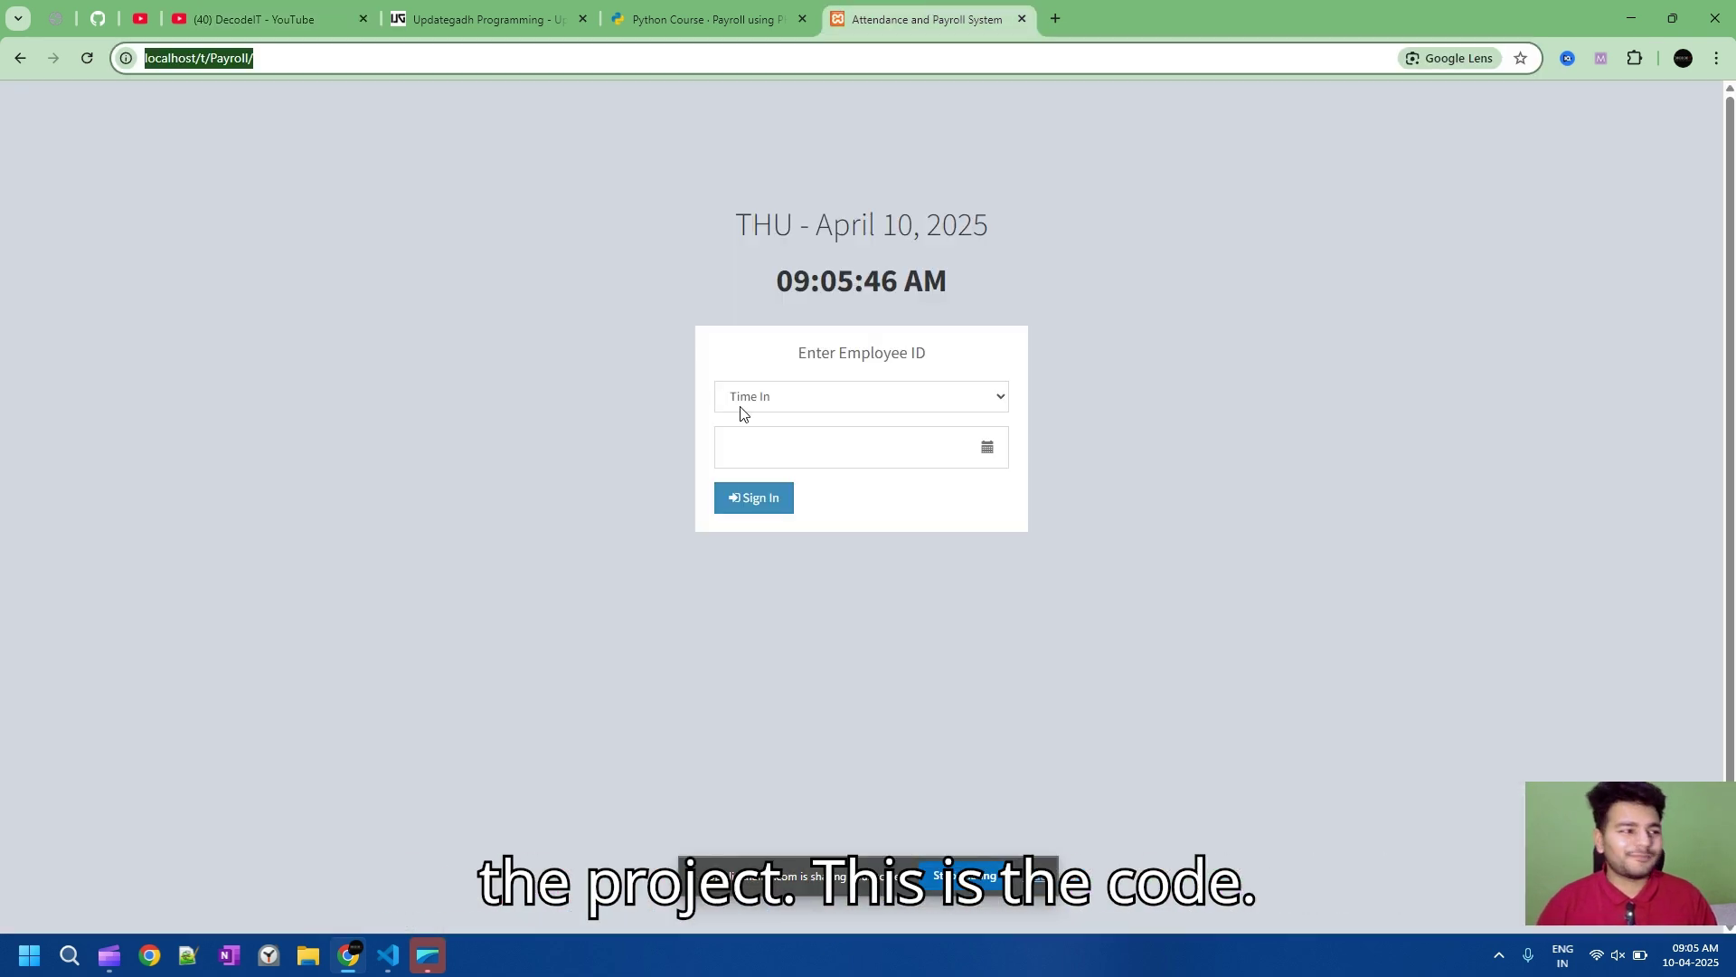
{"action": "left_click", "coordinate": [395, 967]}
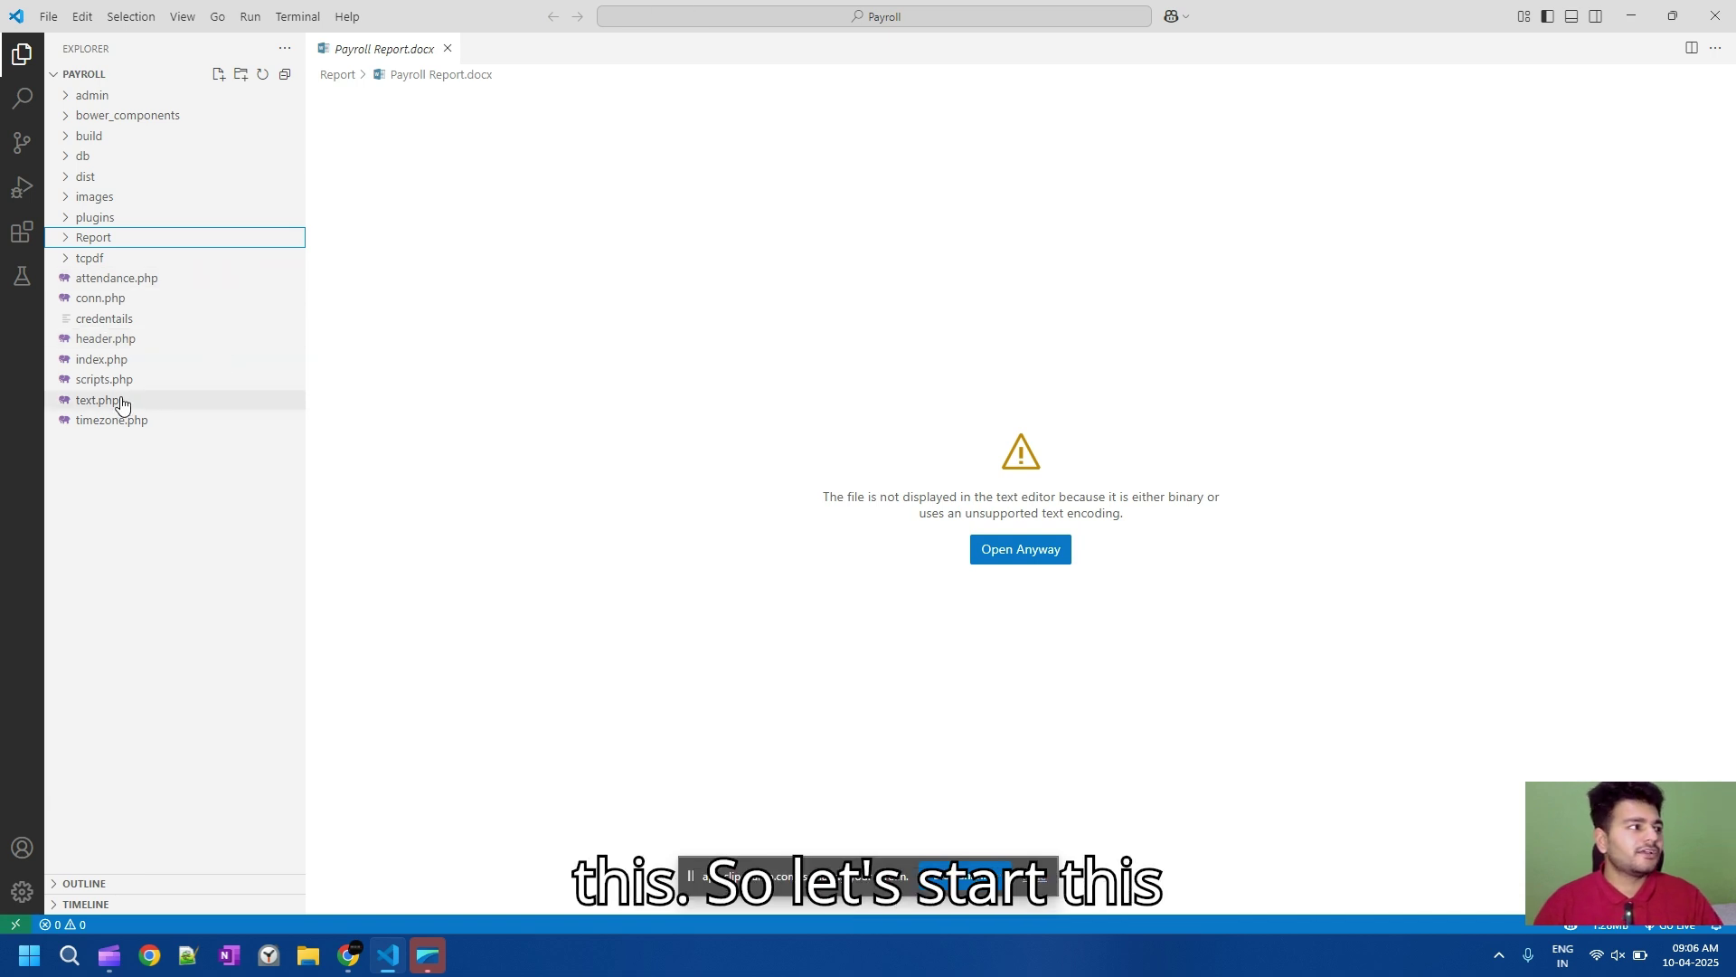
{"action": "left_click", "coordinate": [348, 955]}
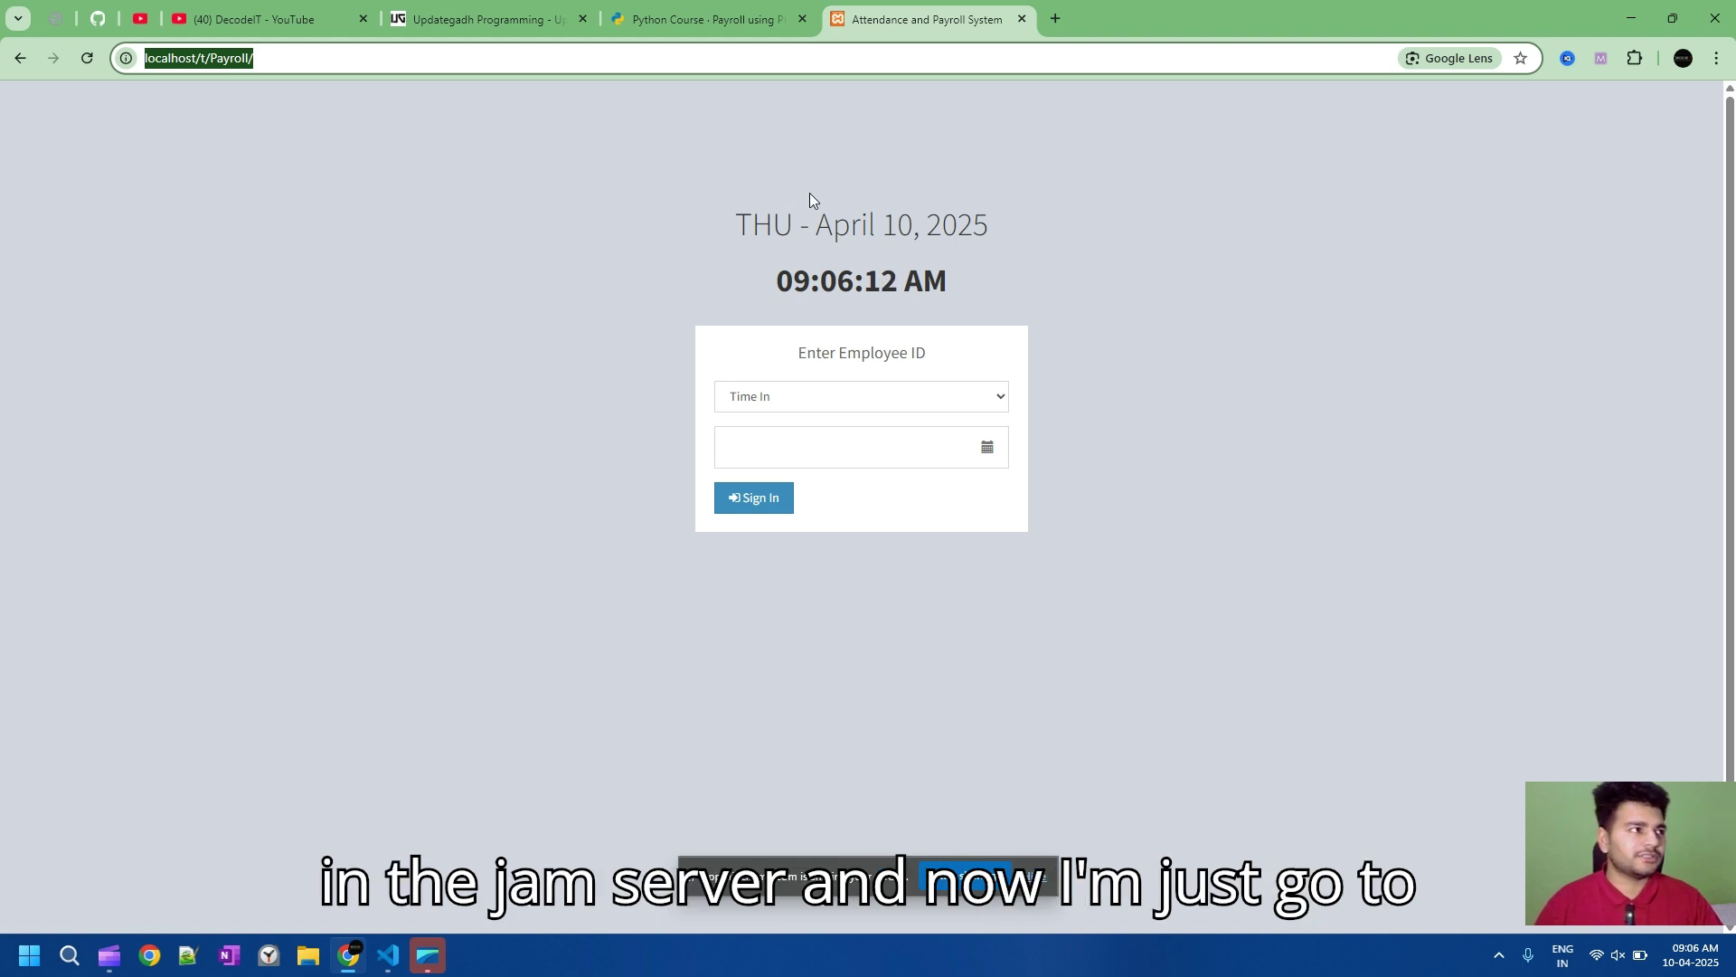
Reload localhost/t/payroll/ and set the attendance mode to Time Out before entering the employee ID
{"action": "left_click", "coordinate": [348, 59]}
{"action": "key", "text": "Return"}
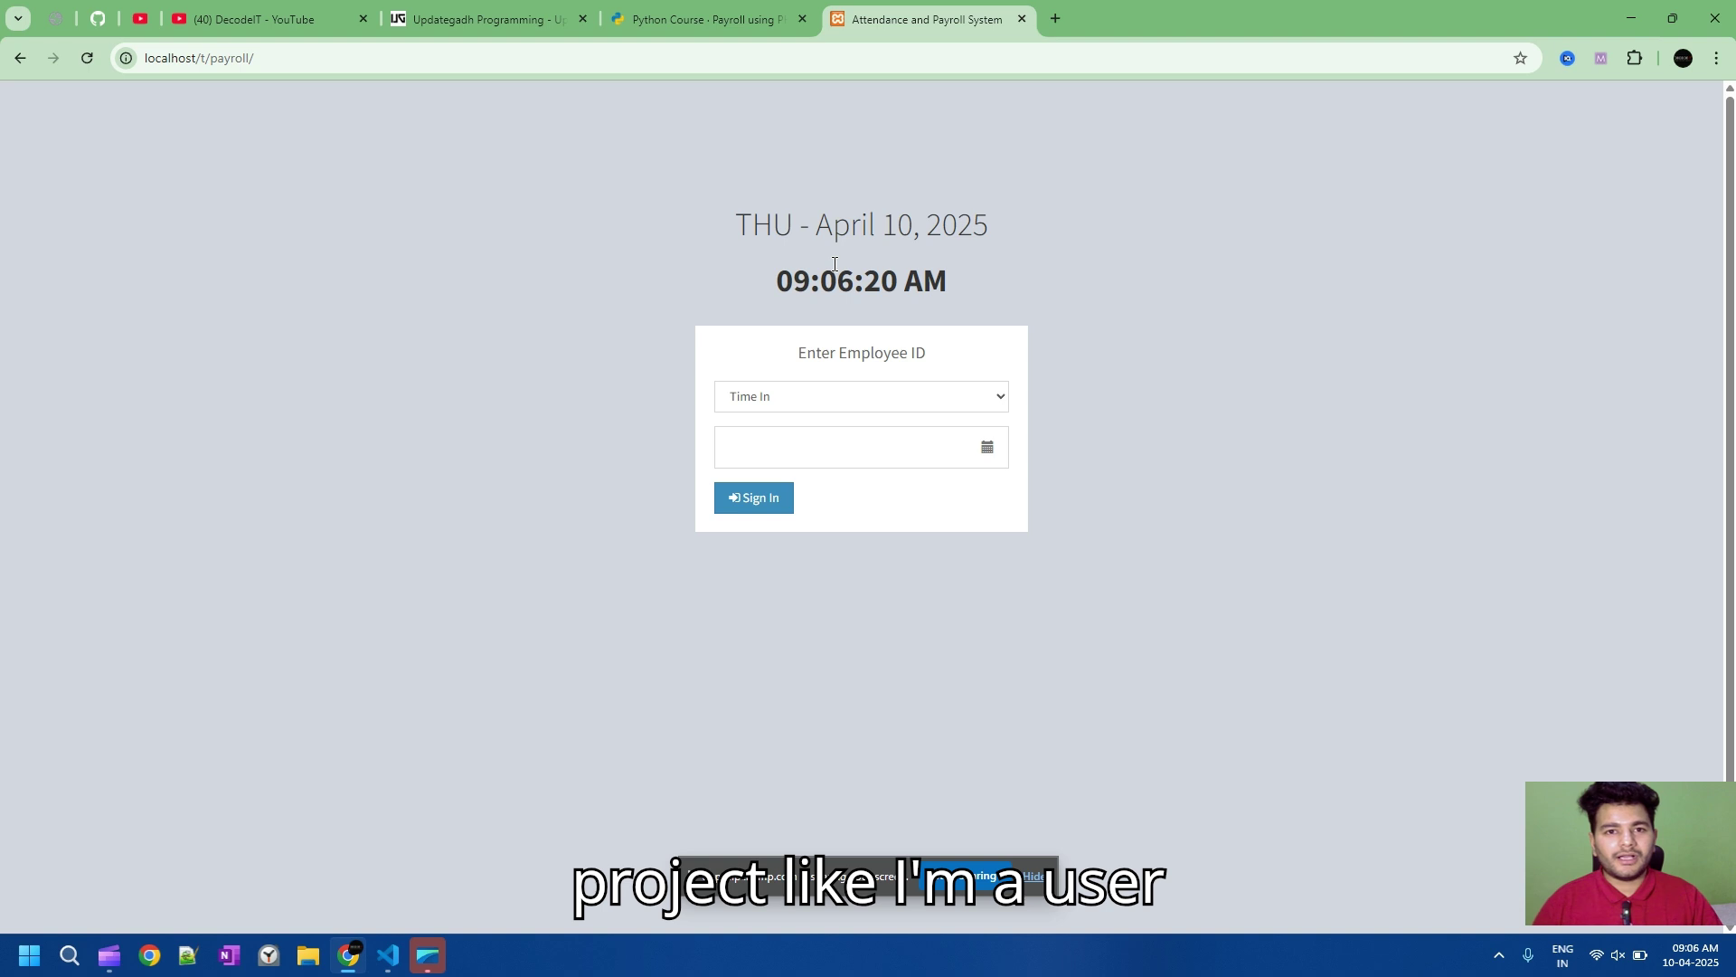
{"action": "left_click", "coordinate": [841, 395]}
{"action": "left_click", "coordinate": [826, 447]}
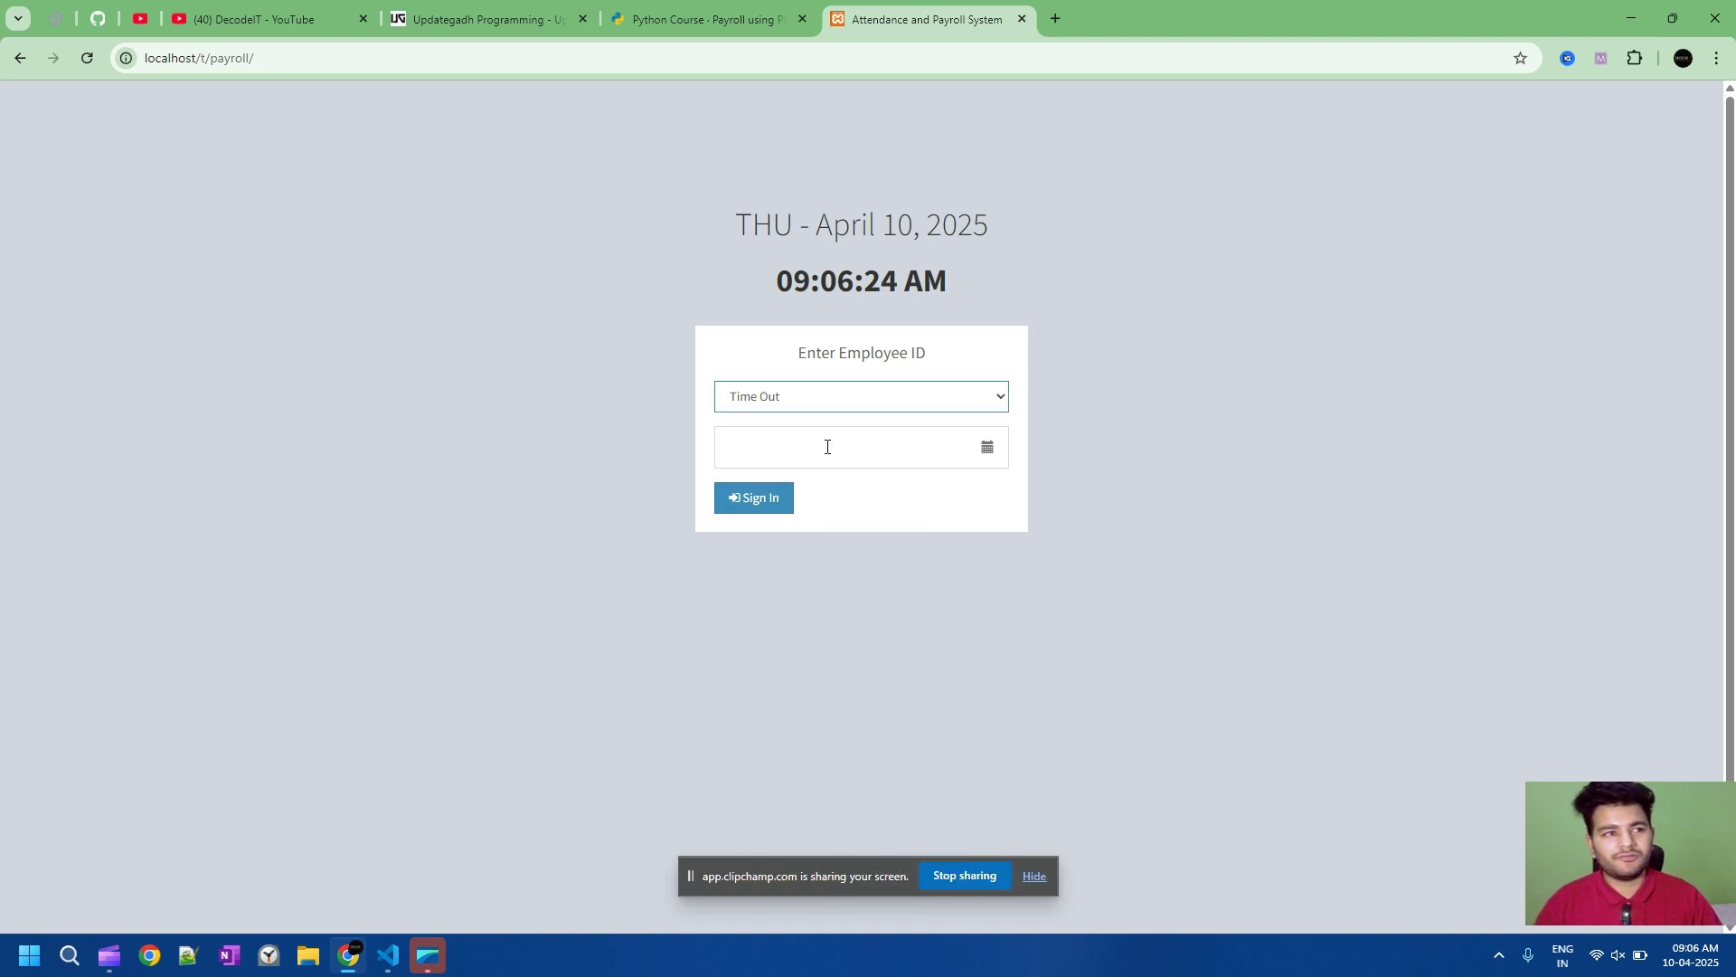
{"action": "left_click", "coordinate": [862, 407]}
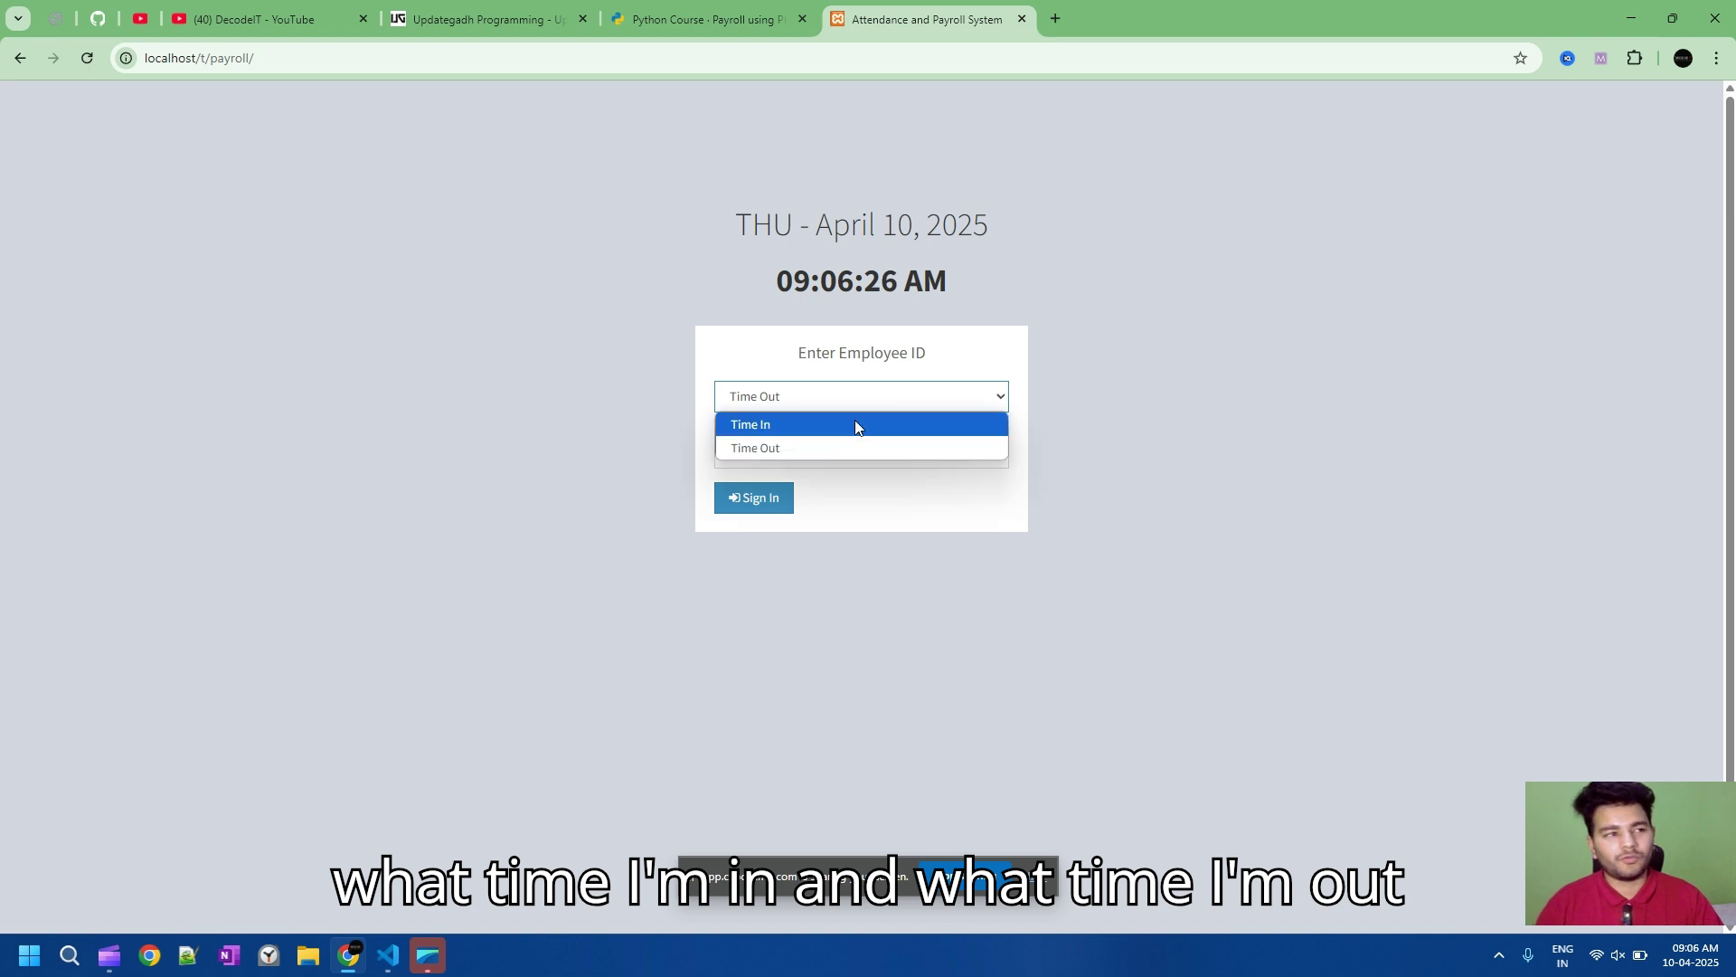
{"action": "left_click", "coordinate": [691, 472]}
{"action": "left_click", "coordinate": [816, 449]}
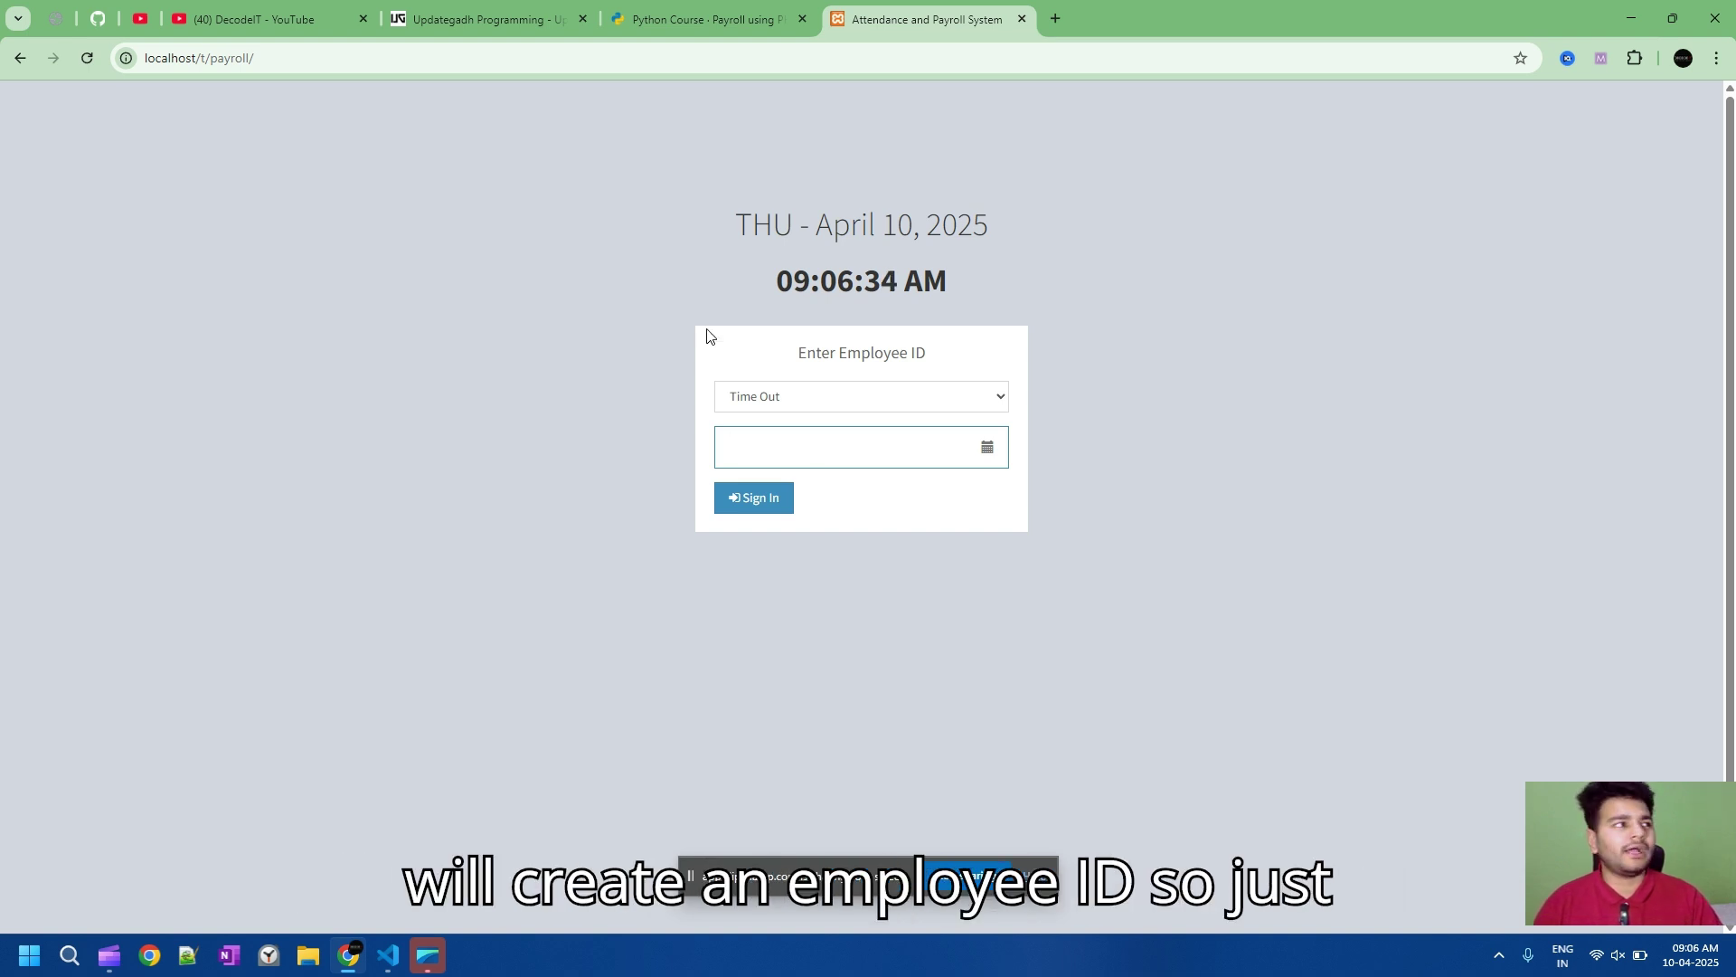
Load the admin login page by adding admin to the payroll URL
{"action": "left_click", "coordinate": [558, 58]}
{"action": "left_click", "coordinate": [558, 58]}
{"action": "type", "text": "admin"}
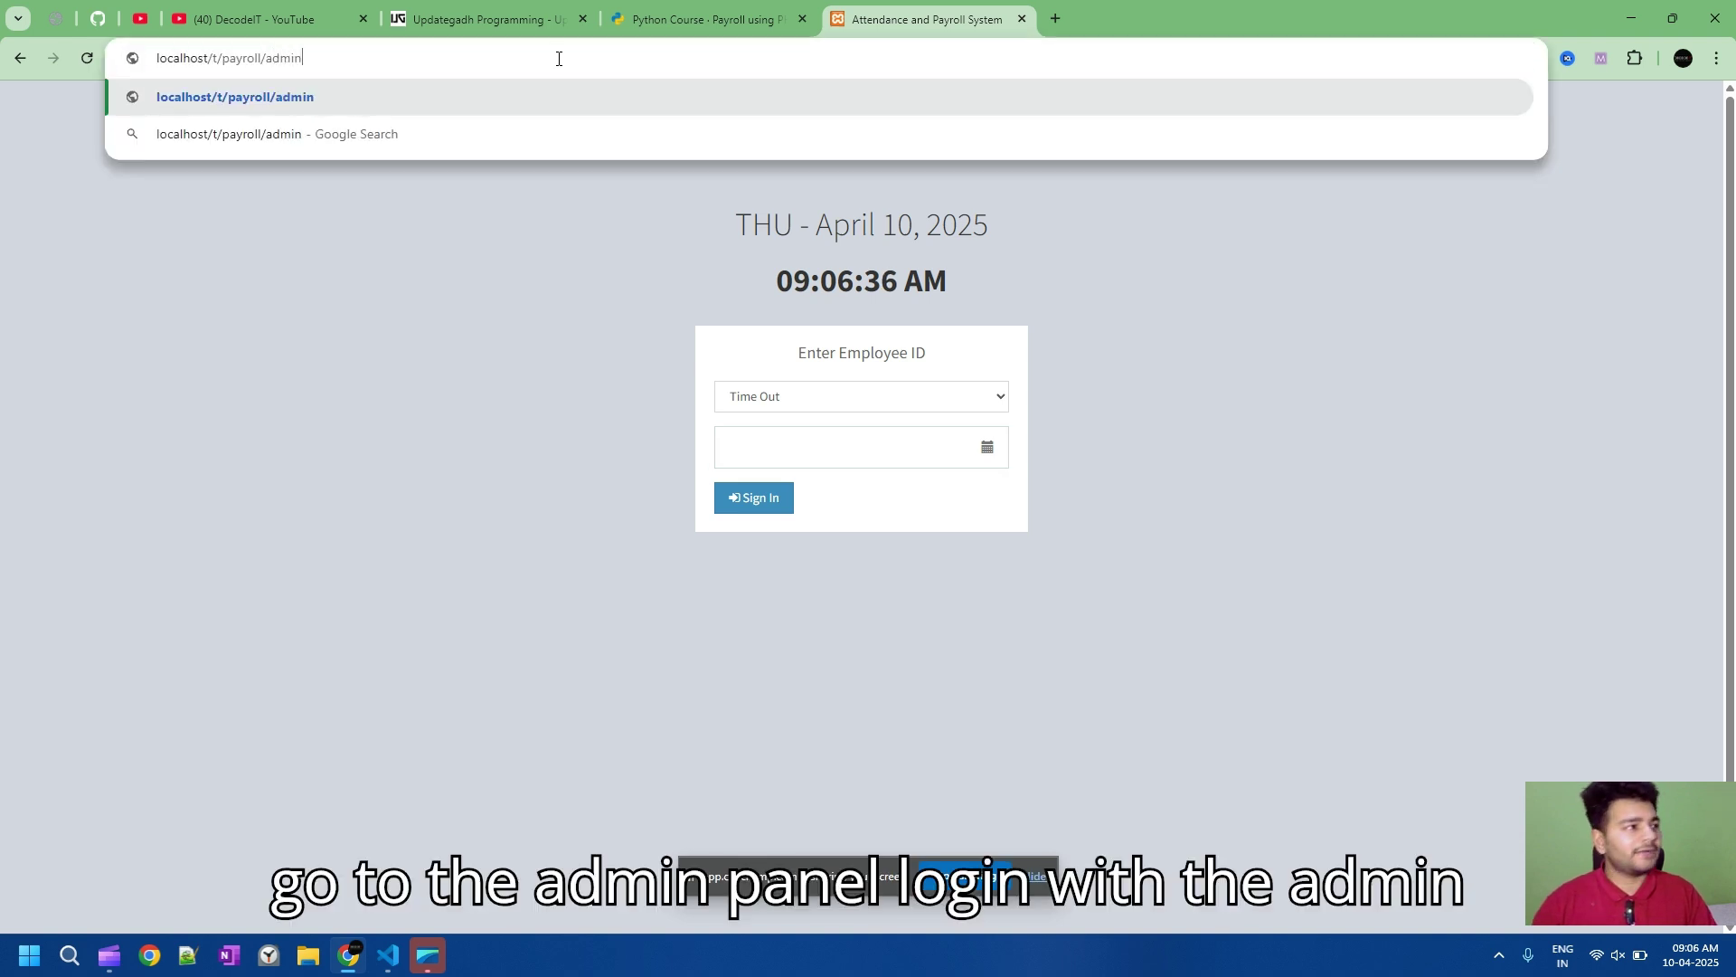
{"action": "key", "text": "Return"}
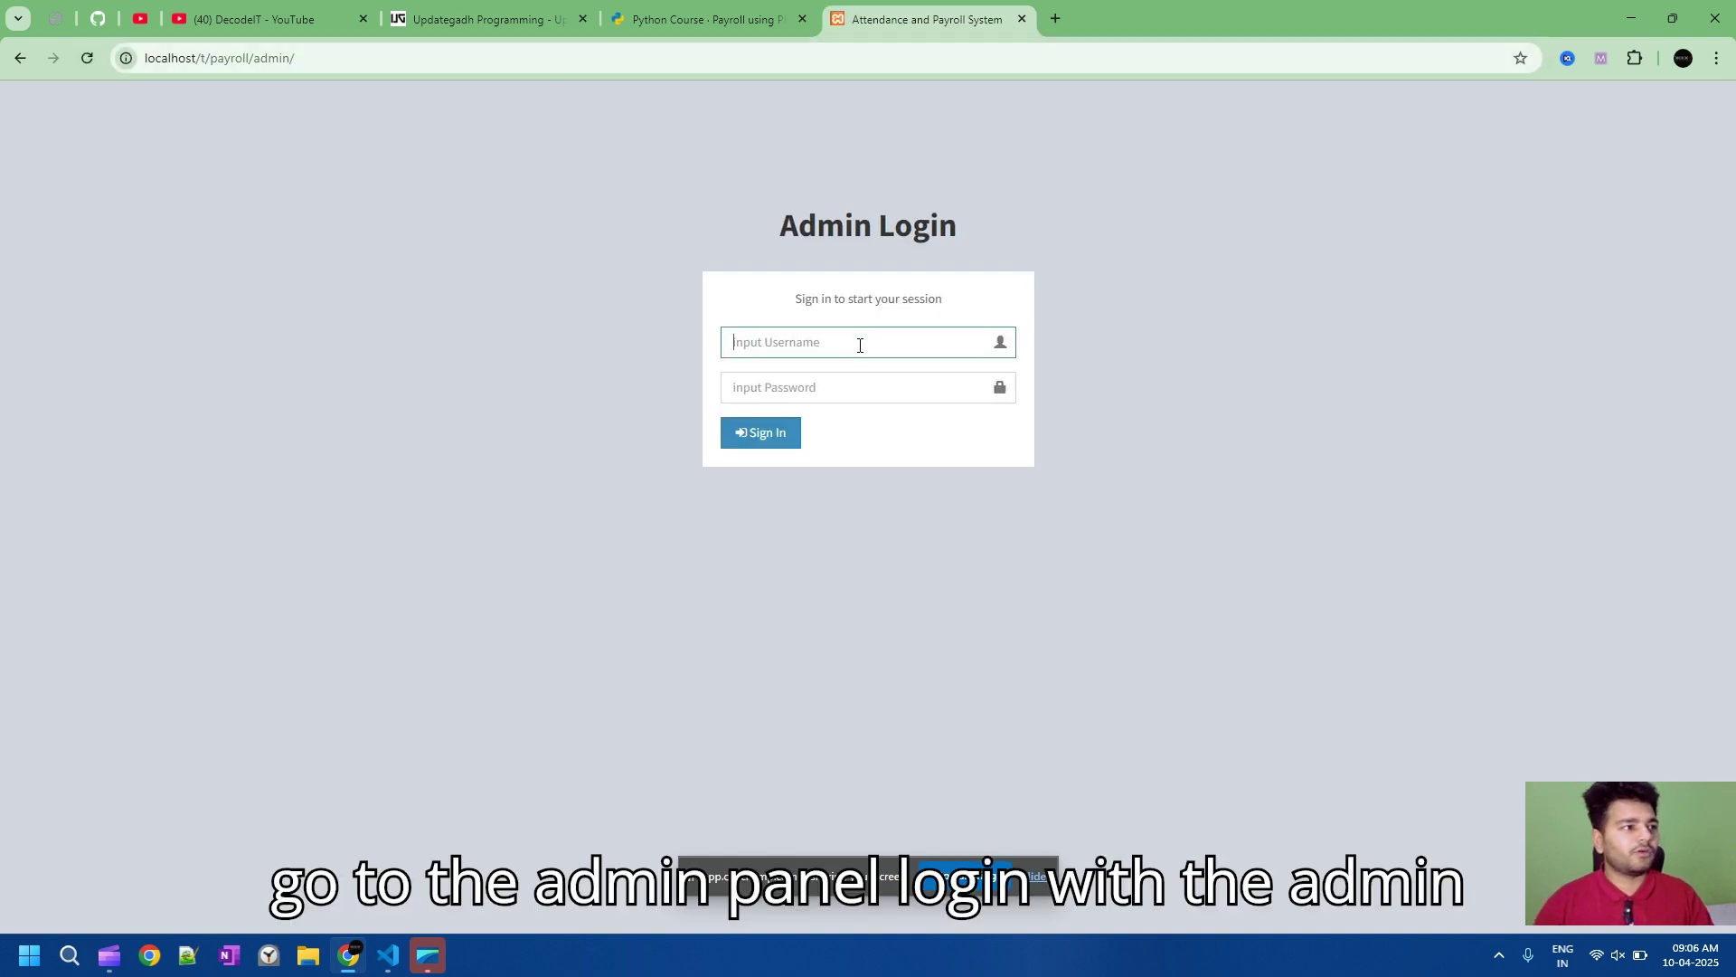
Log in with the admin username and password, dismiss Chrome's warning, and open Attendance
{"action": "type", "text": "admin"}
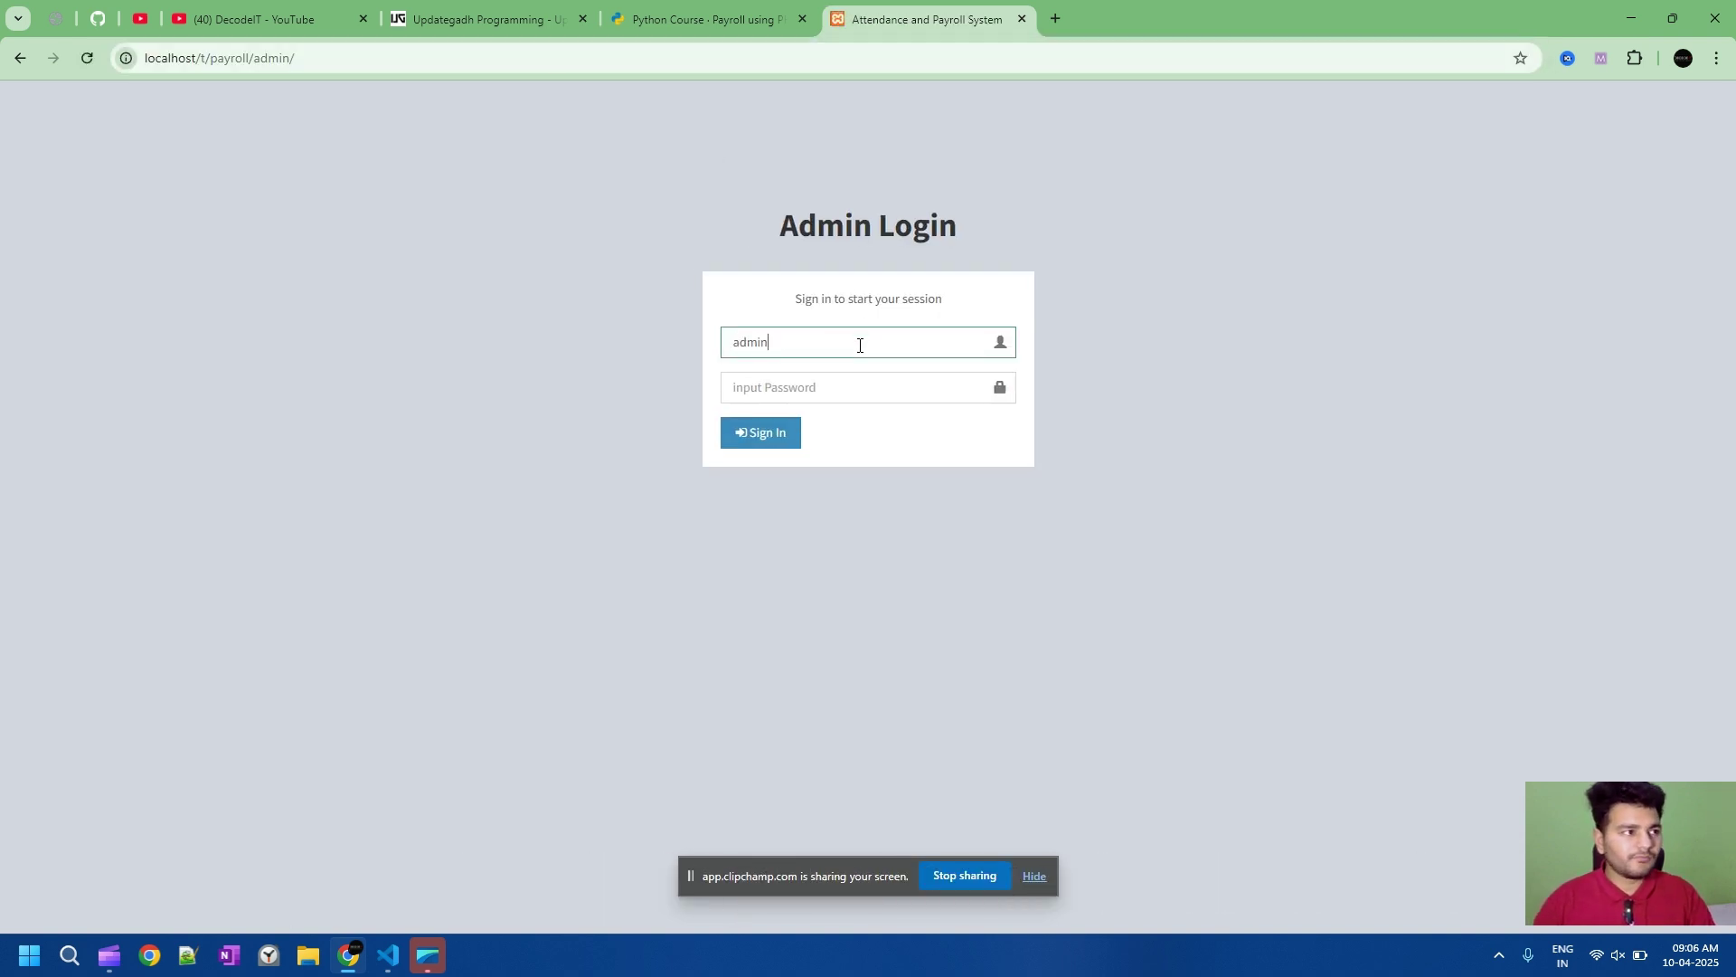
{"action": "key", "text": "Tab"}
{"action": "type", "text": "admin123"}
{"action": "key", "text": "Return"}
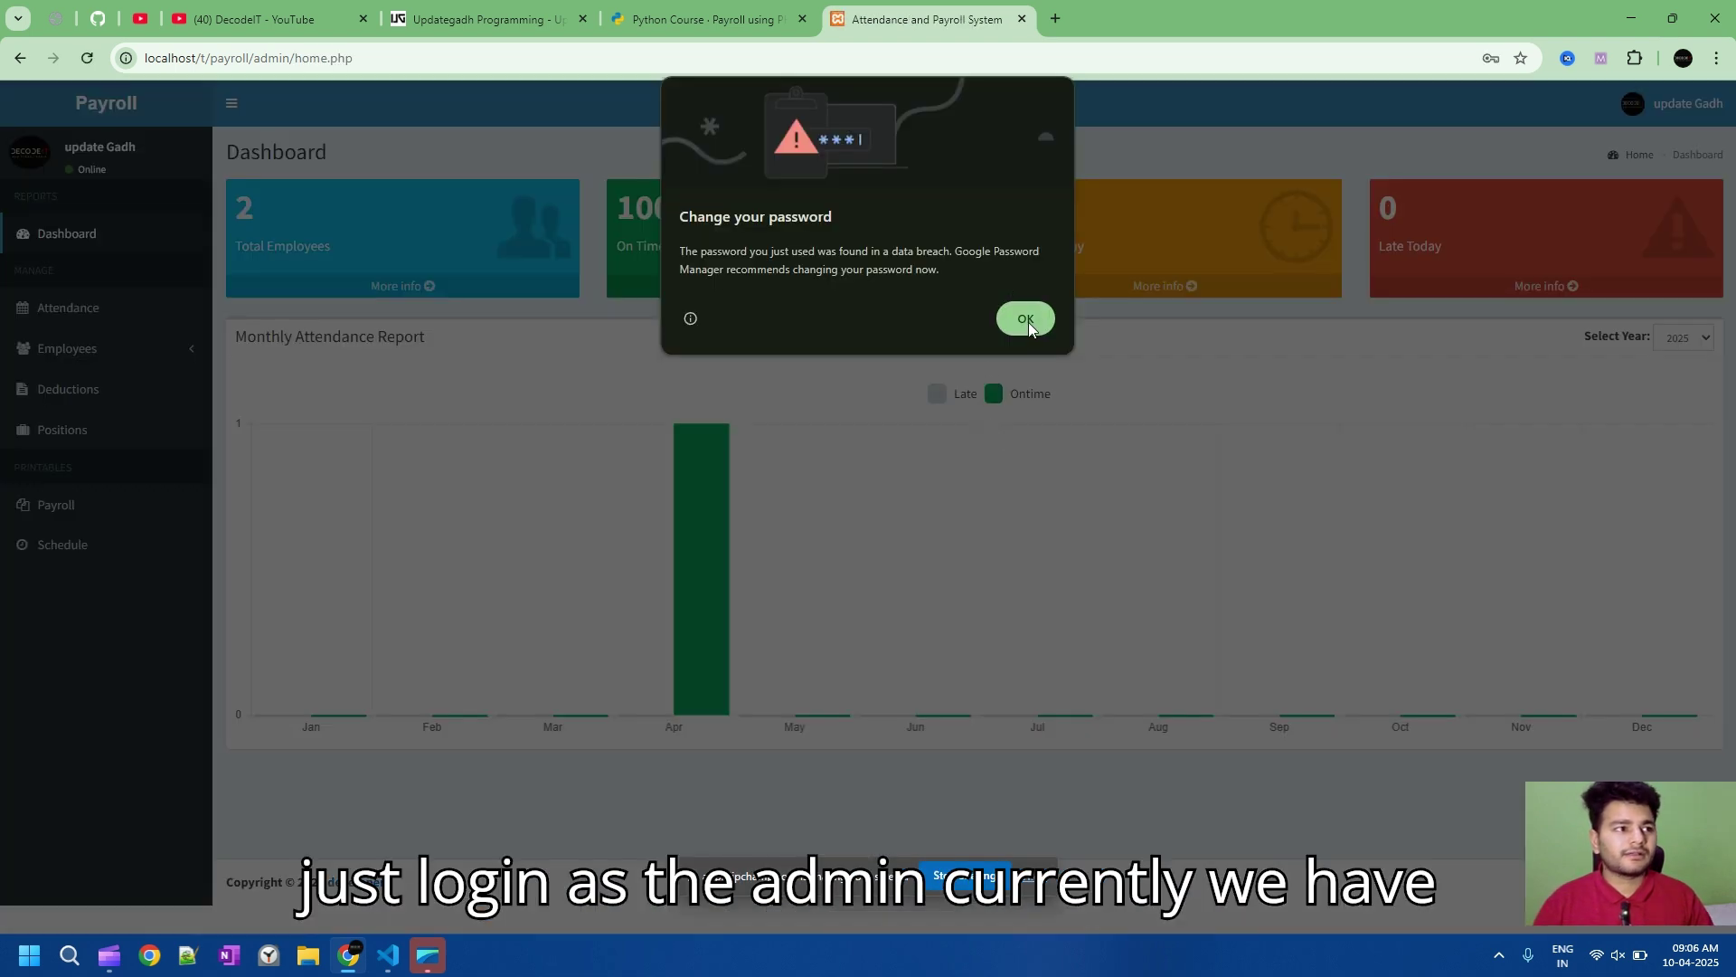
{"action": "left_click", "coordinate": [1025, 319]}
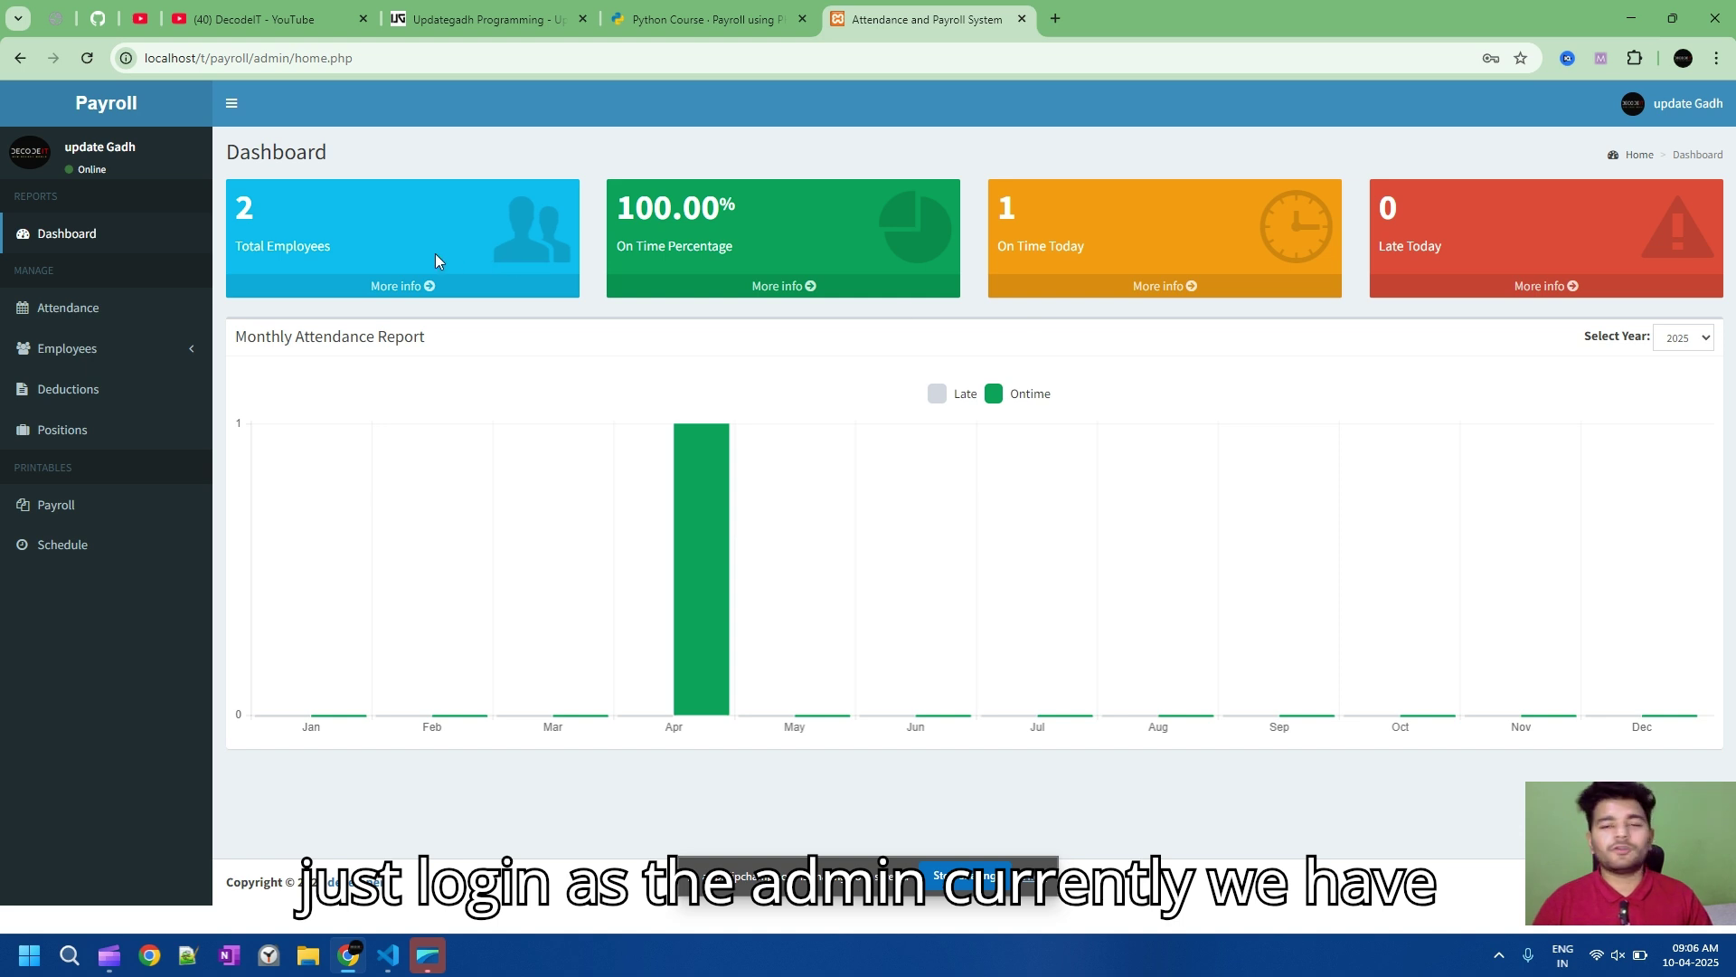
{"action": "left_click", "coordinate": [97, 238]}
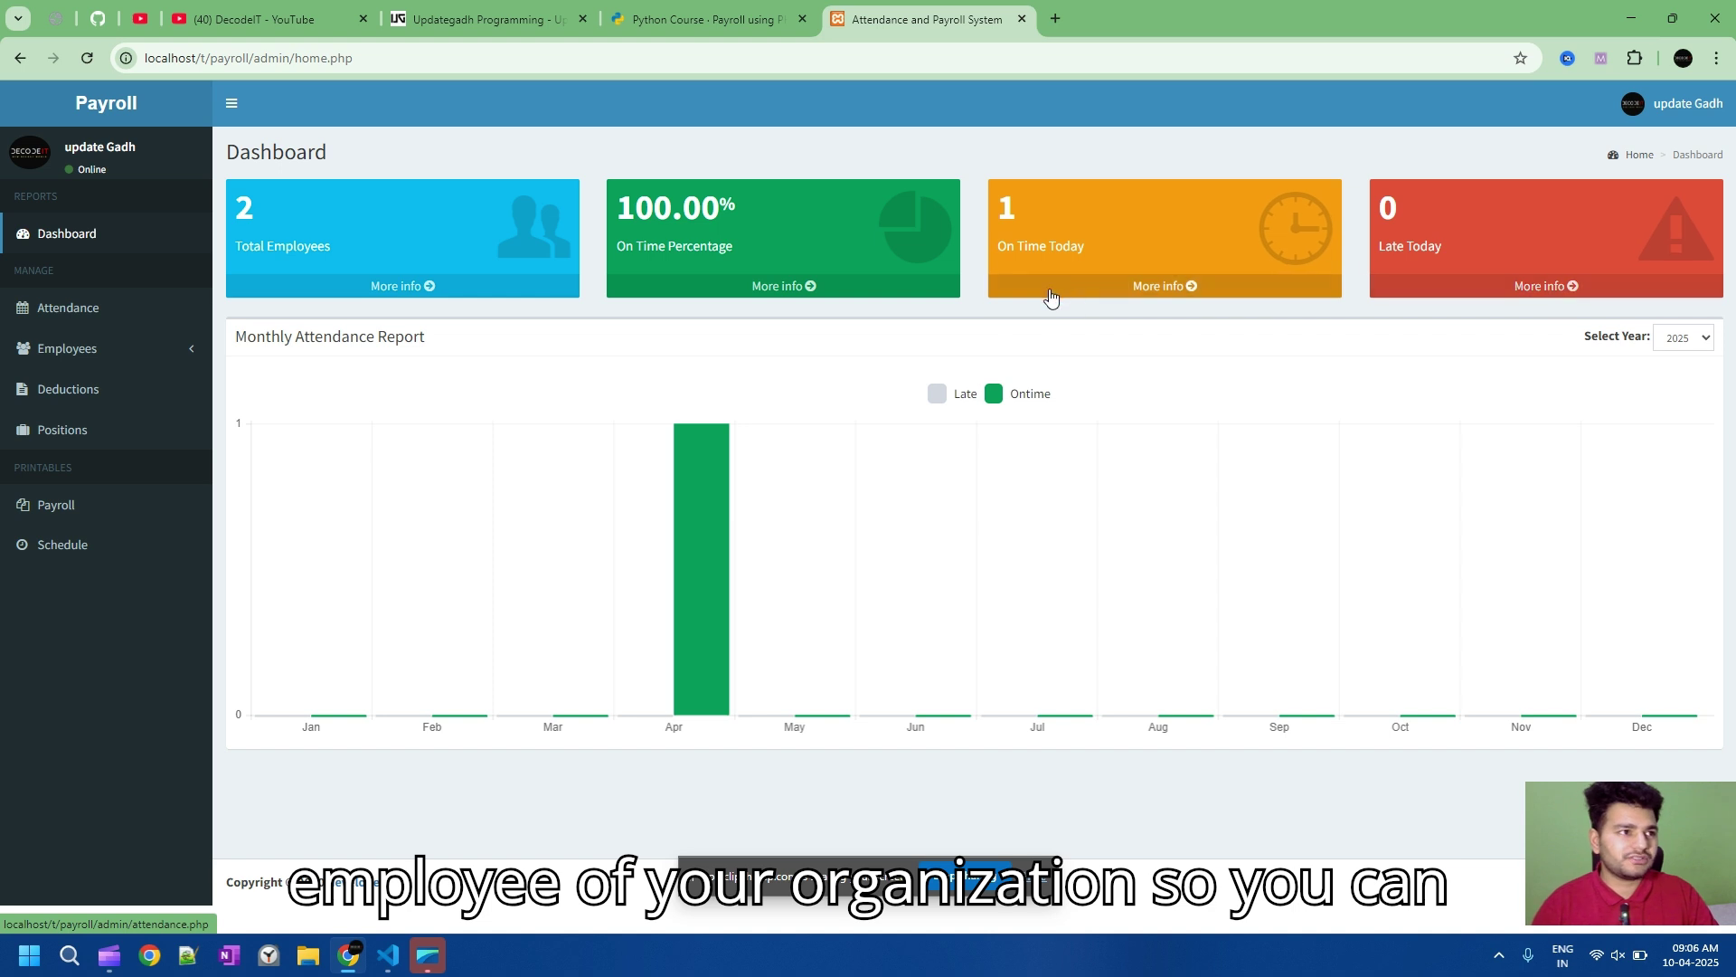
{"action": "left_click", "coordinate": [117, 318]}
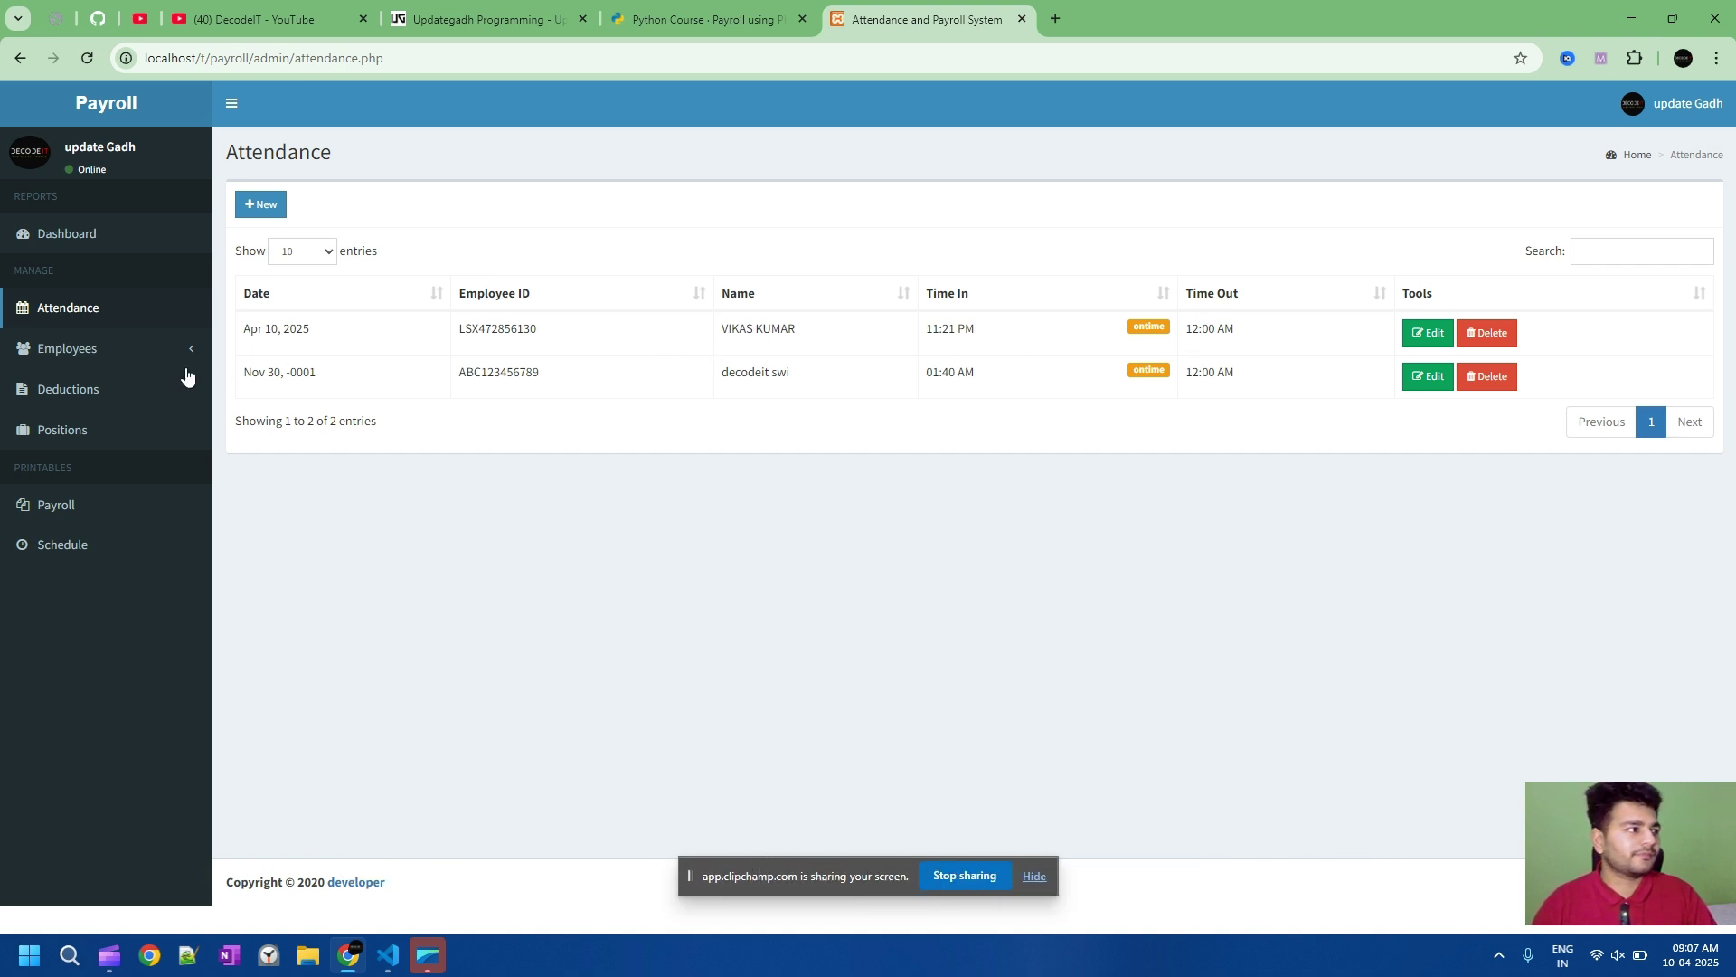
Copy an existing employee's ID and paste it into the new attendance form
{"action": "left_click", "coordinate": [103, 351]}
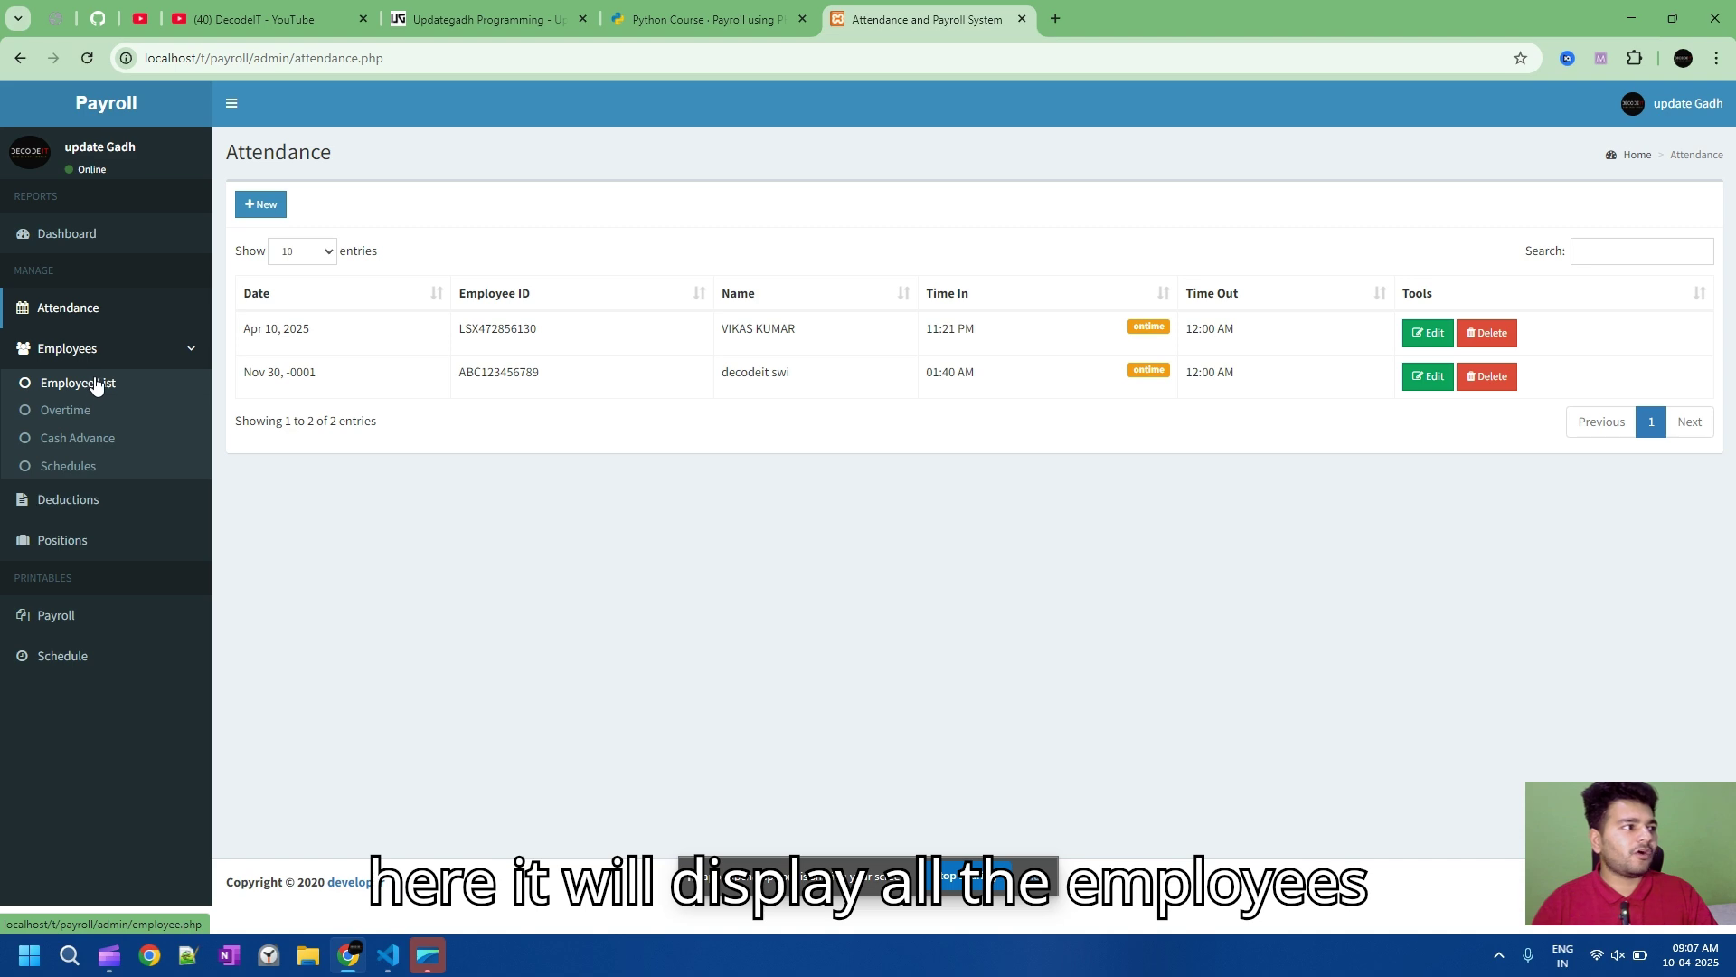
{"action": "left_click", "coordinate": [274, 205]}
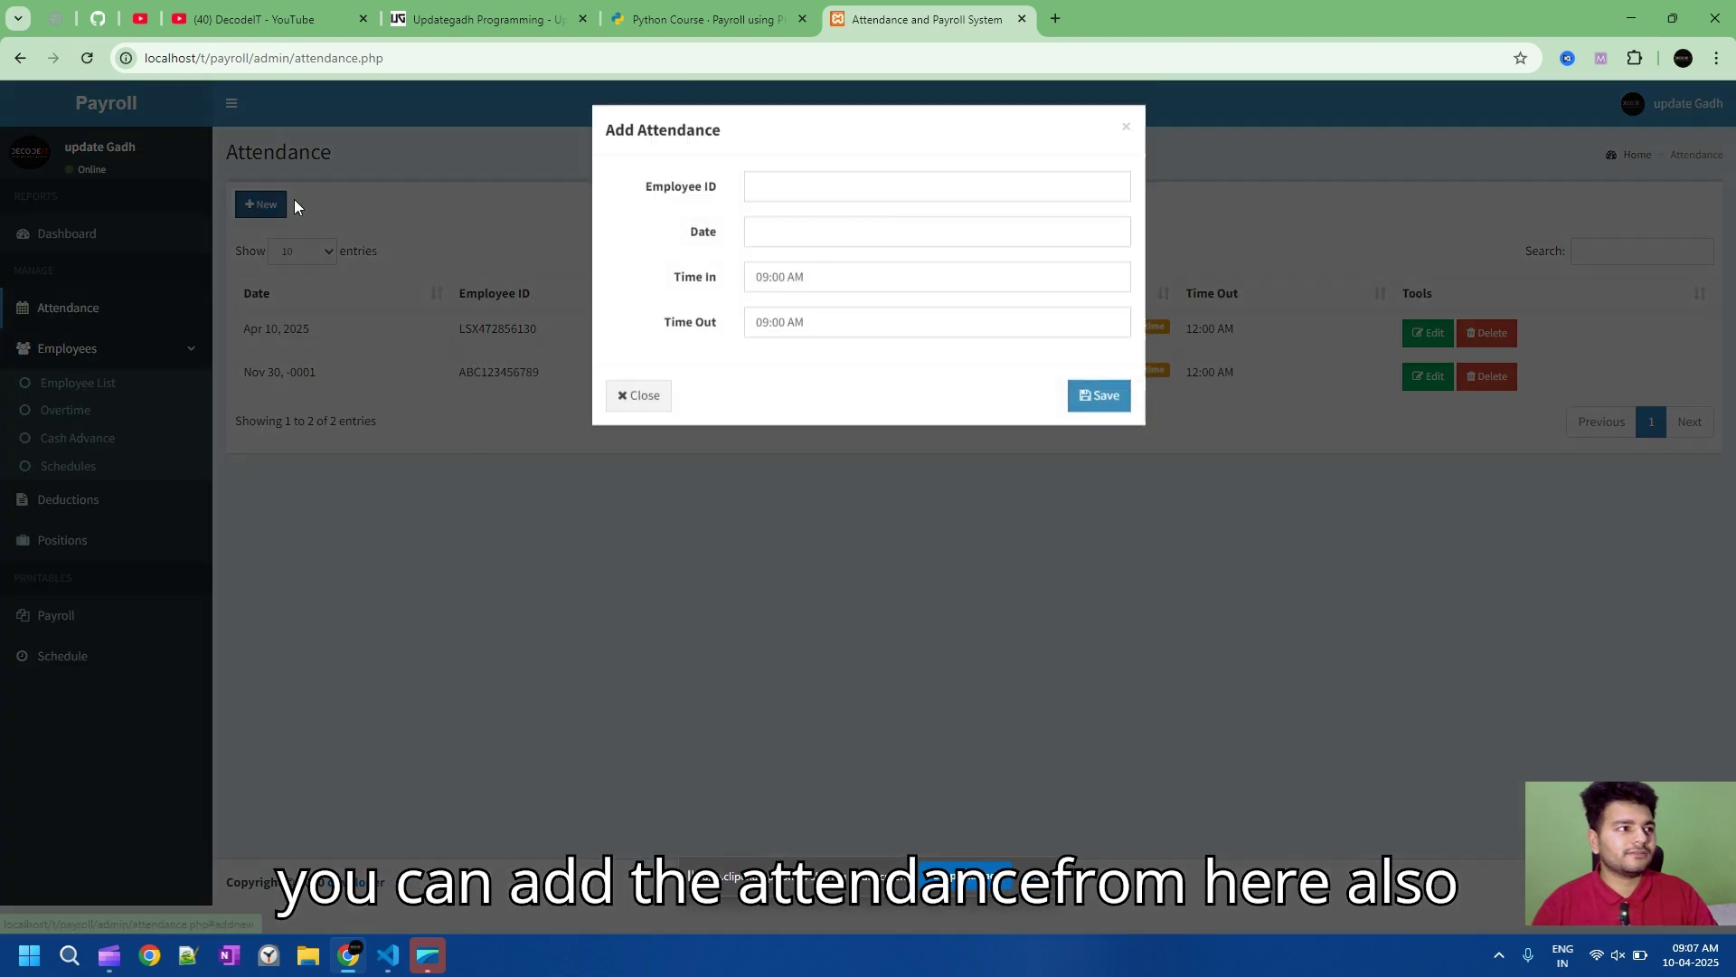
{"action": "left_click", "coordinate": [1125, 131]}
{"action": "left_click_drag", "start_coordinate": [585, 364], "coordinate": [461, 387]}
{"action": "key", "text": "ctrl+c"}
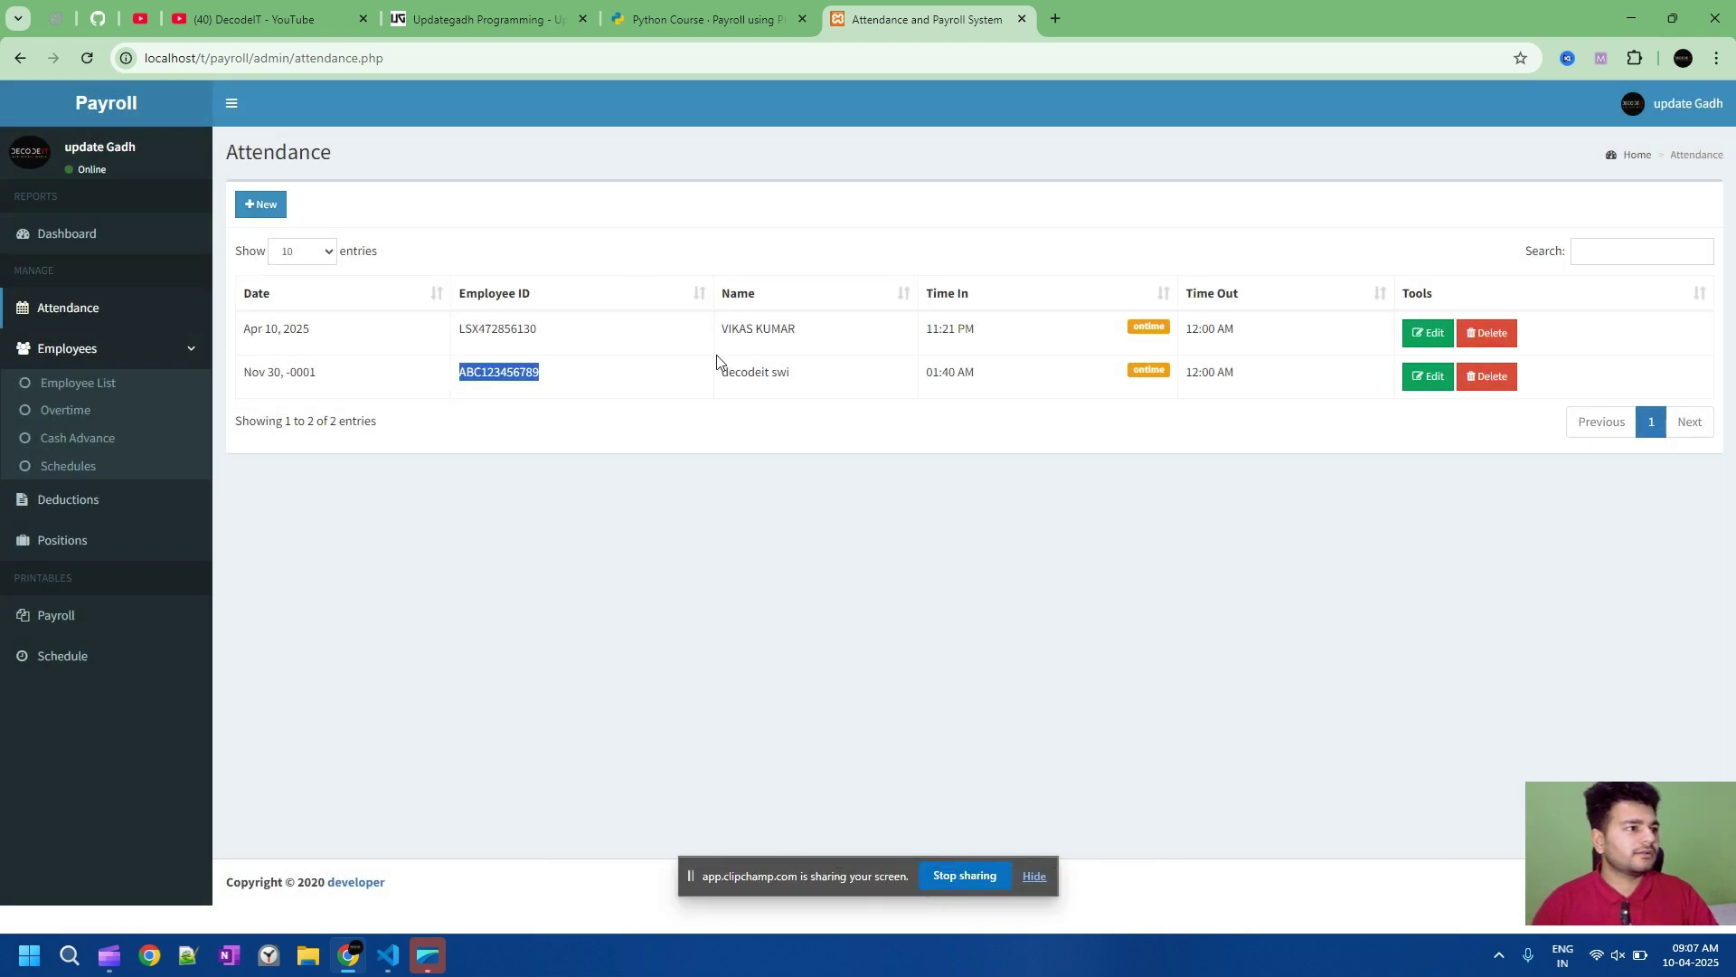
{"action": "left_click", "coordinate": [266, 208]}
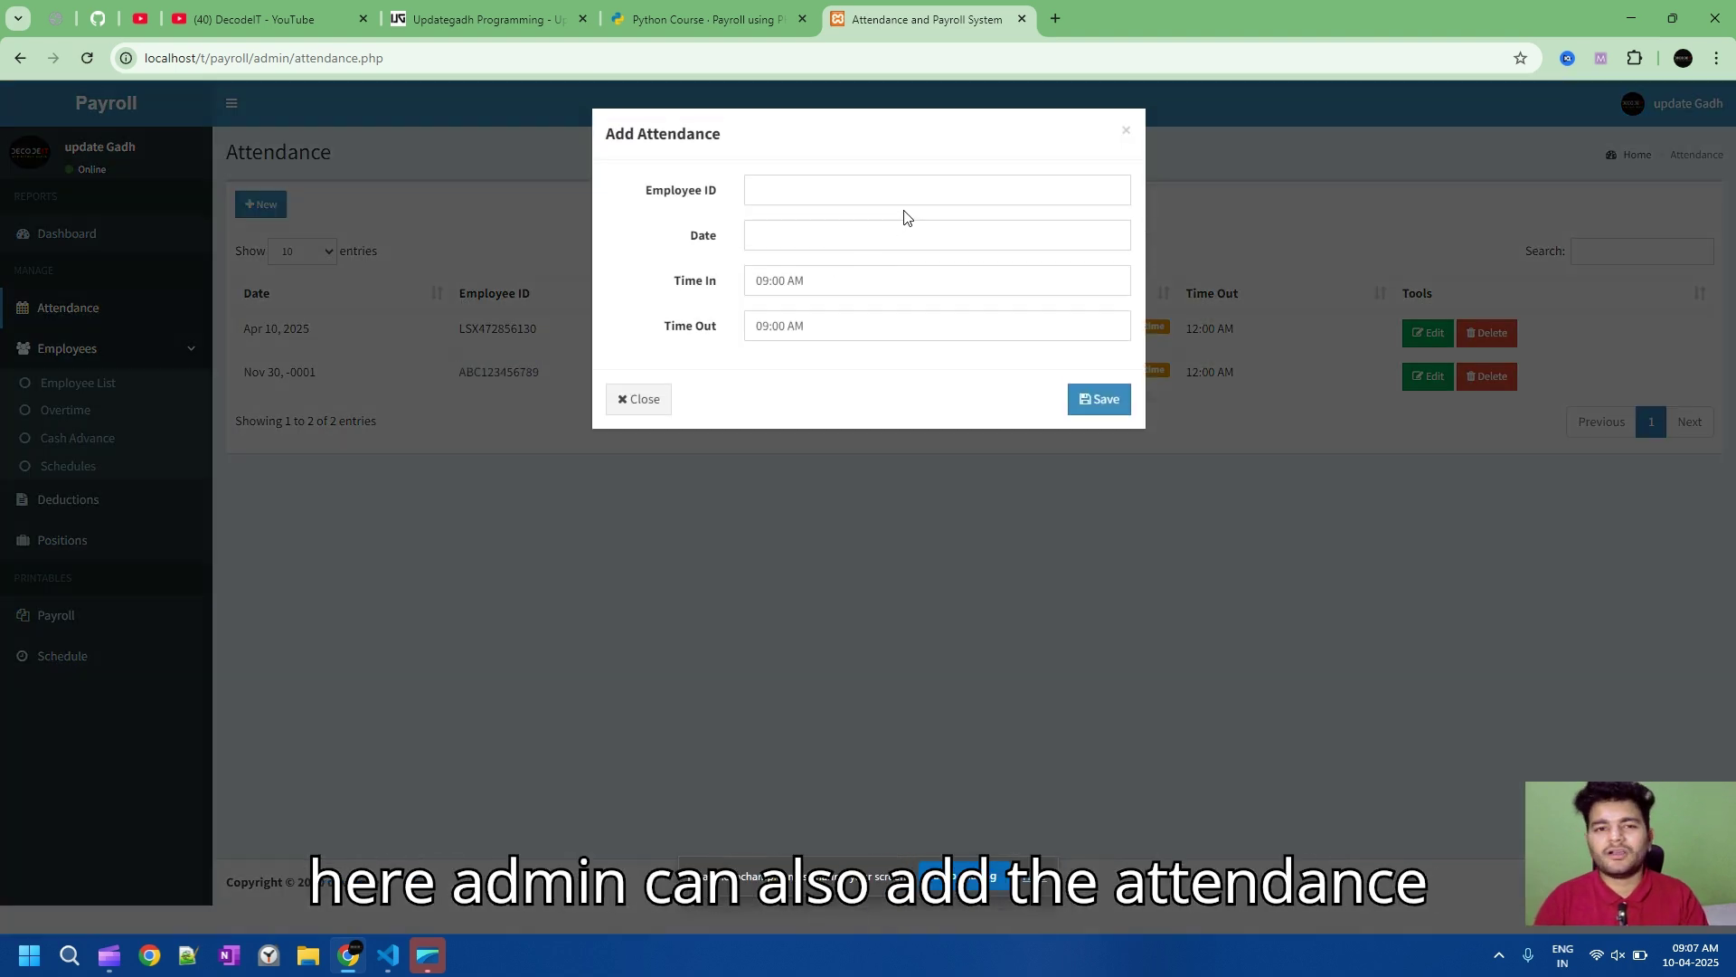
{"action": "left_click", "coordinate": [923, 187]}
{"action": "key", "text": "ctrl+v"}
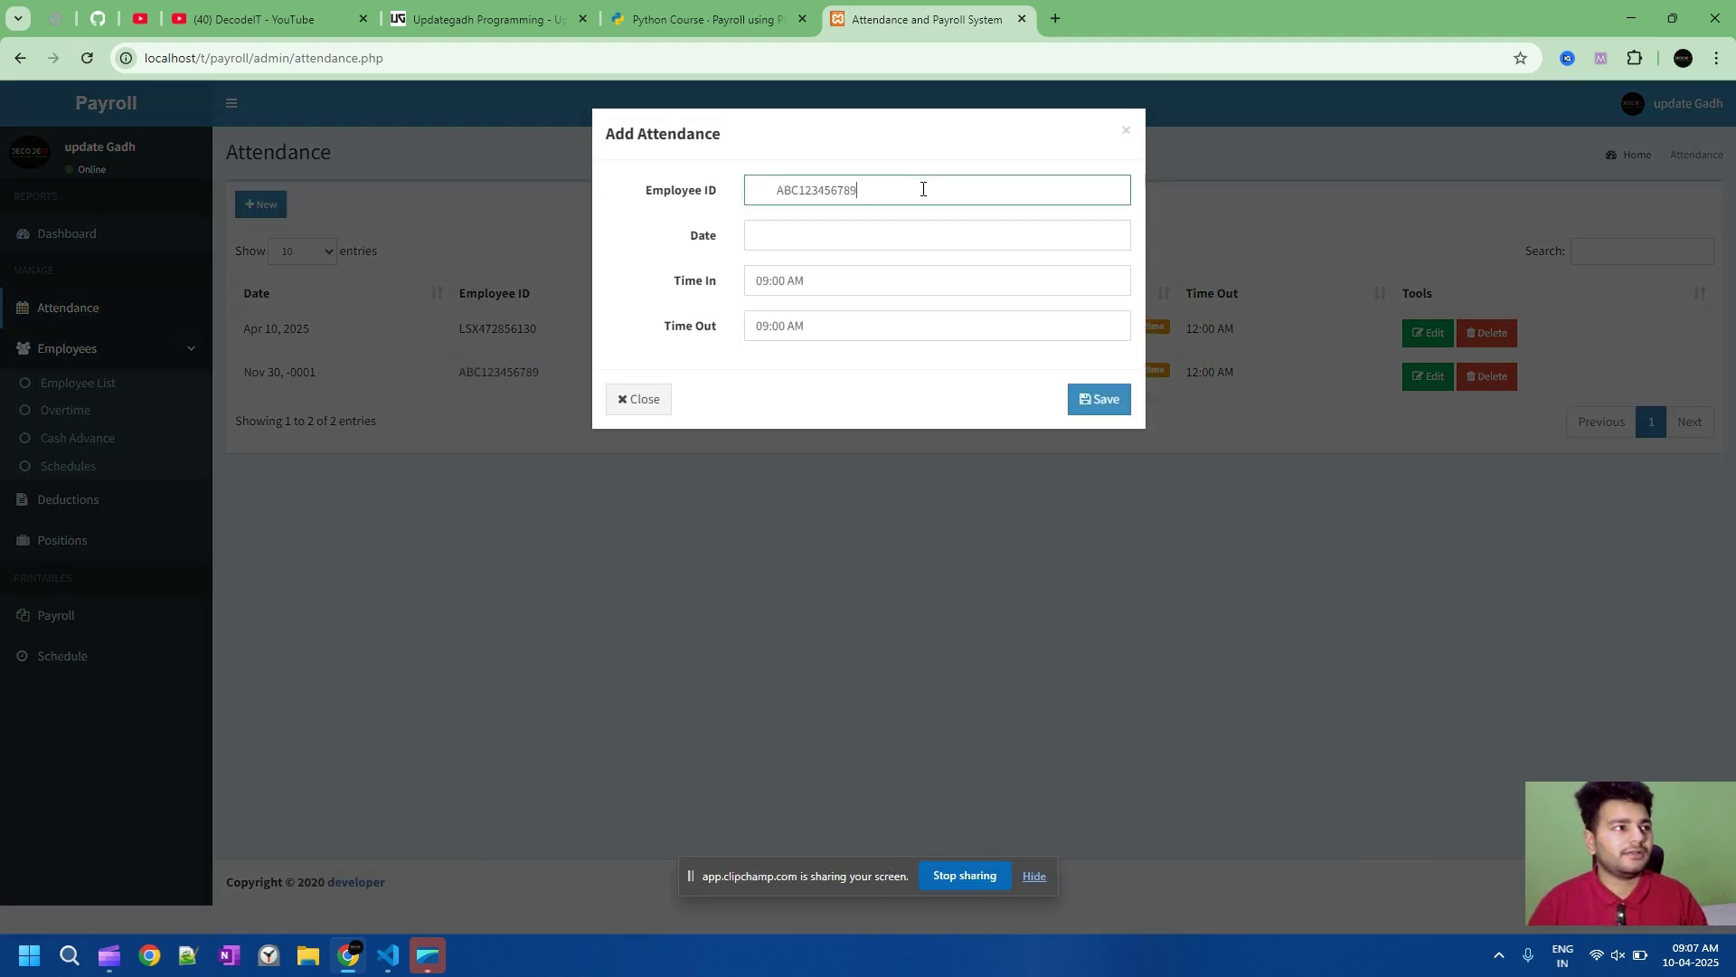
{"action": "left_click", "coordinate": [779, 192]}
{"action": "key", "text": "BackSpace"}
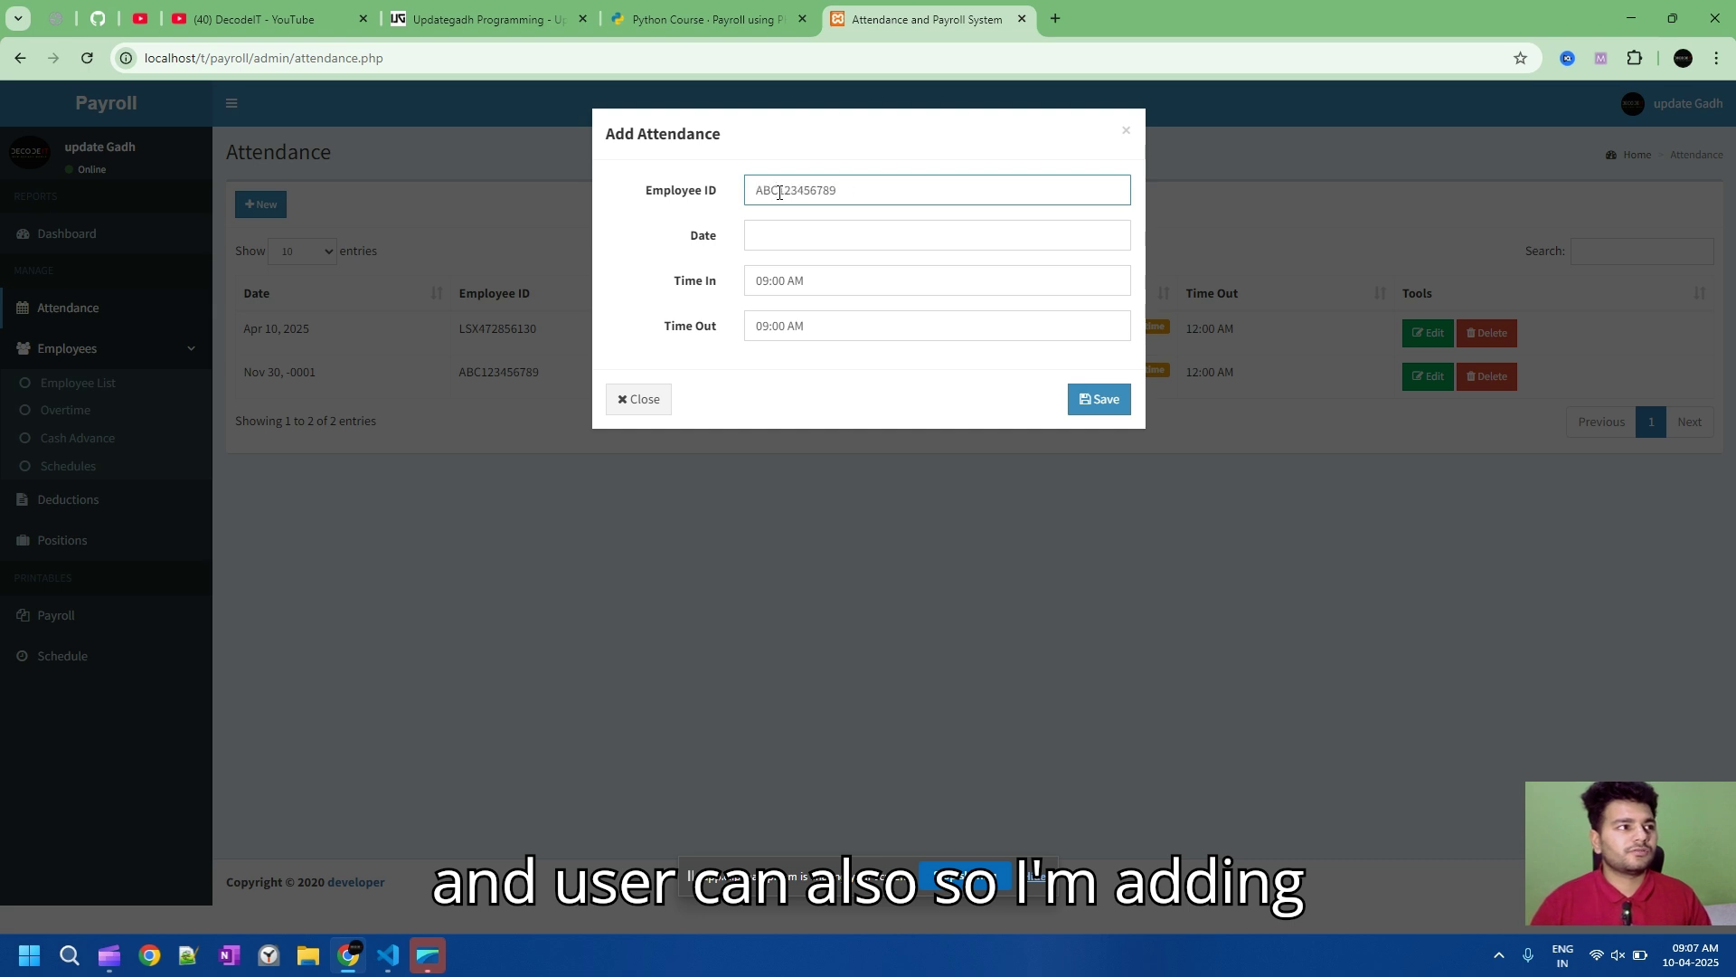
Set the date to April 11 and time out to 09:00 PM, then save the record
{"action": "left_click", "coordinate": [795, 228]}
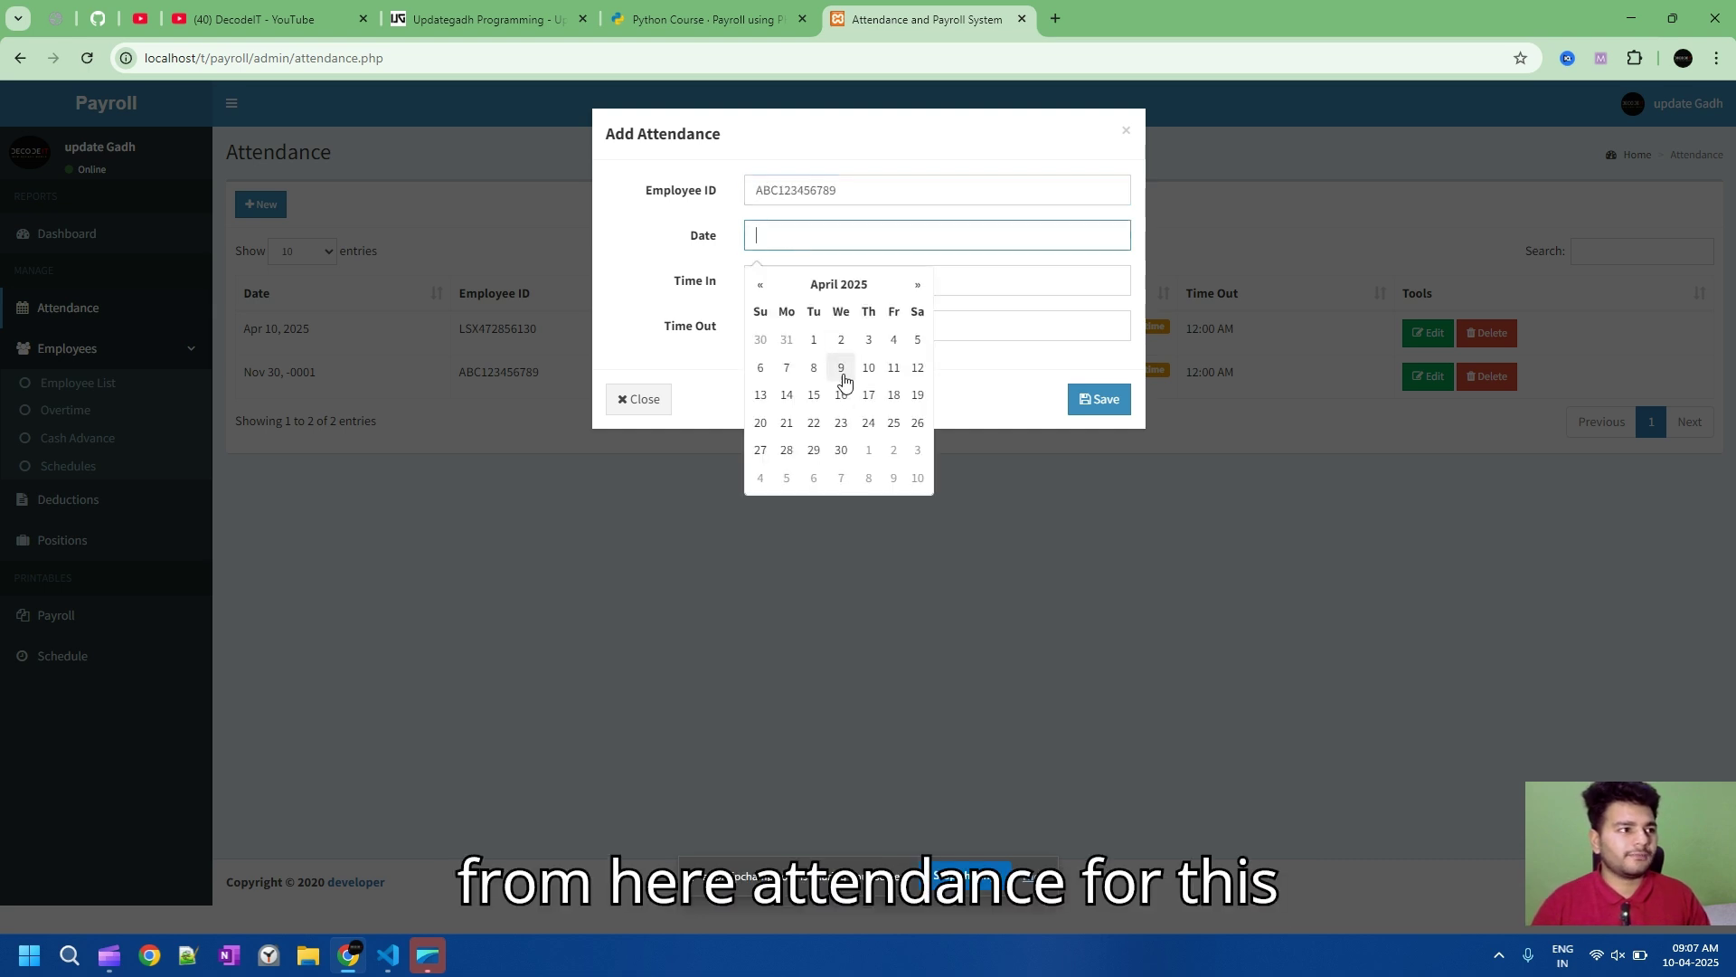
{"action": "left_click", "coordinate": [890, 368]}
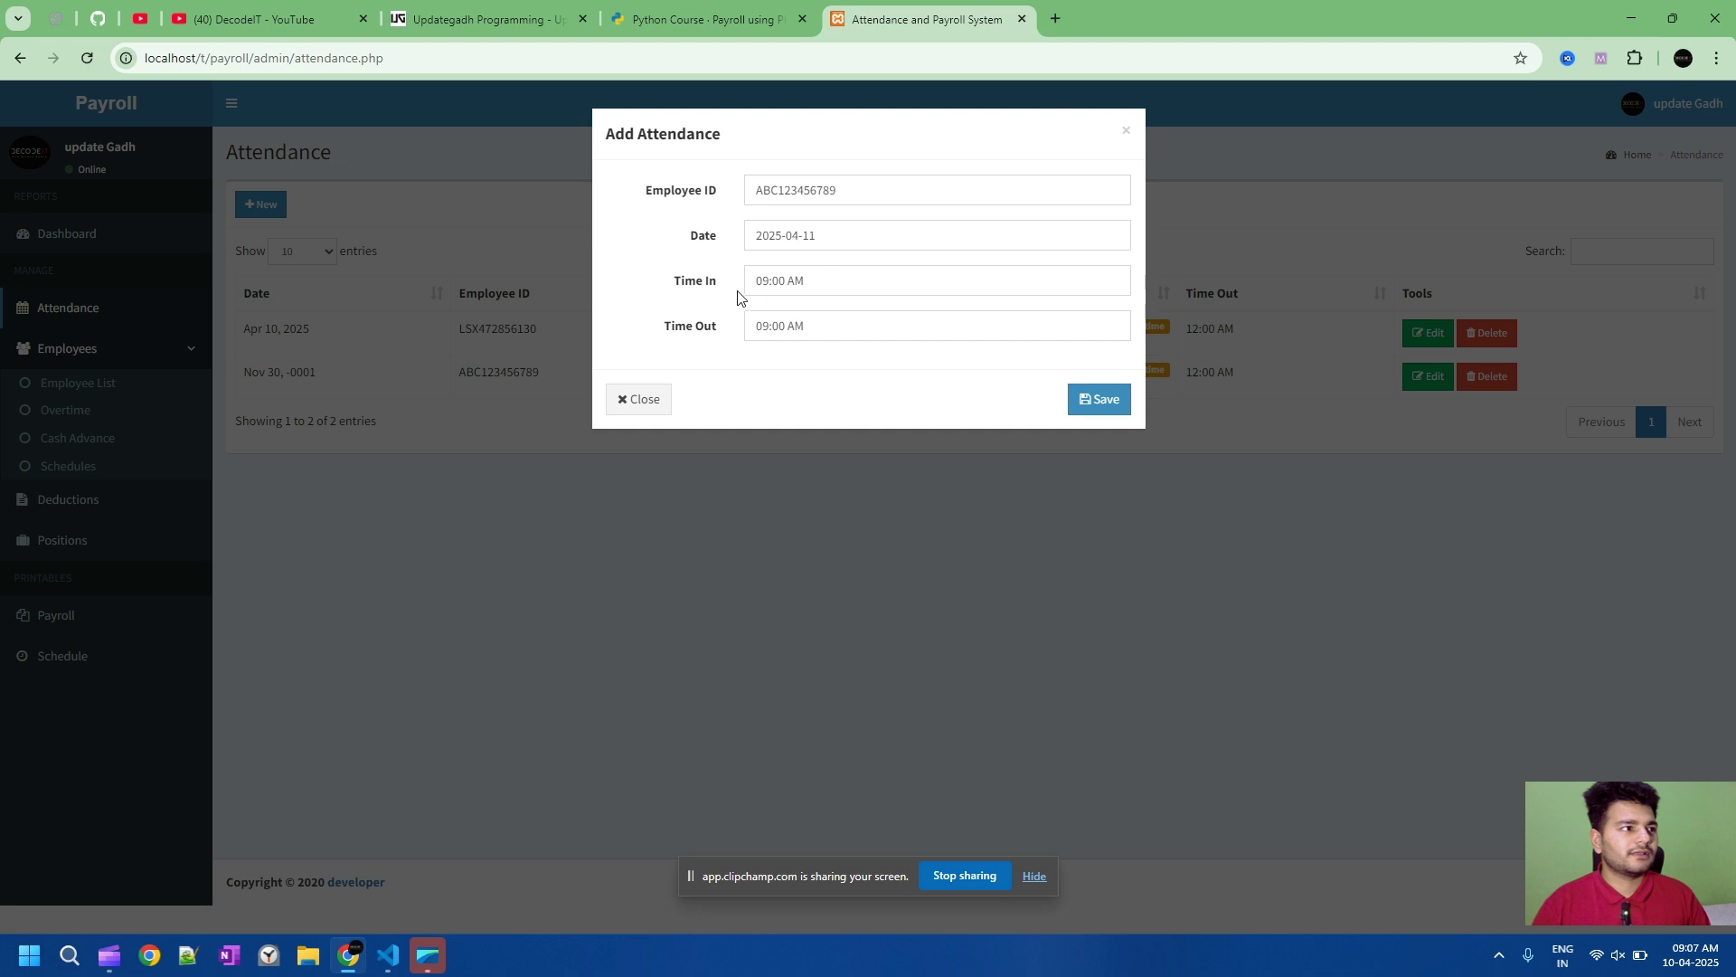
{"action": "left_click", "coordinate": [814, 335]}
{"action": "left_click", "coordinate": [770, 399]}
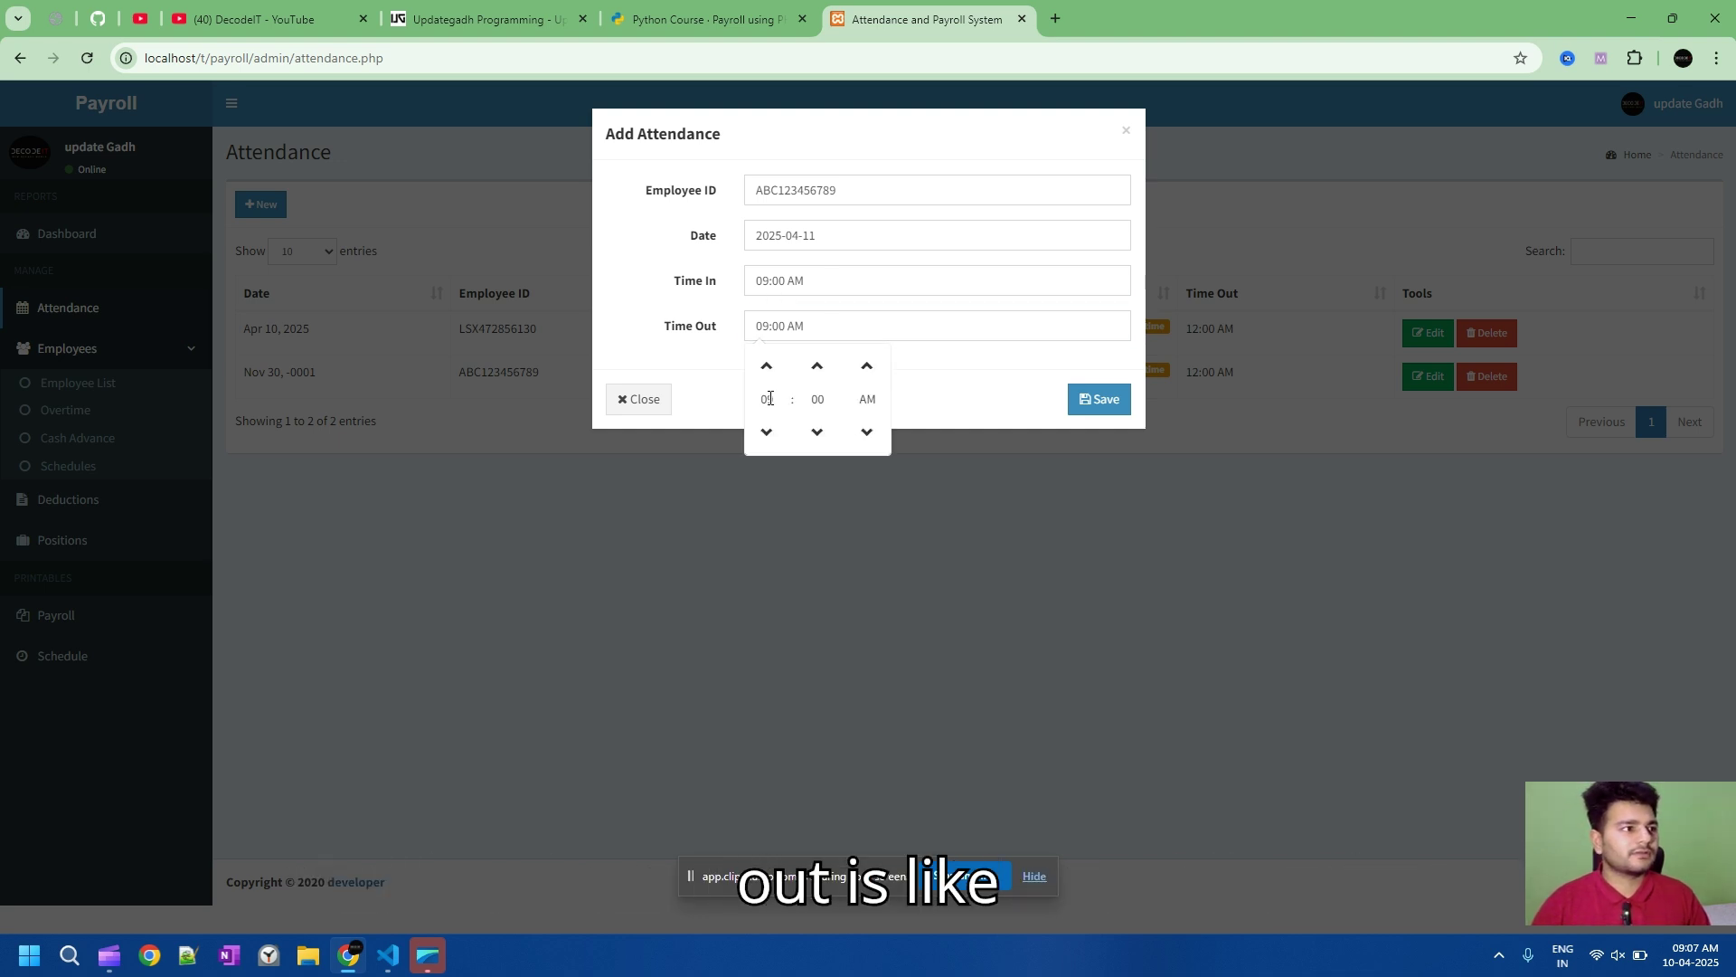
{"action": "right_click", "coordinate": [770, 399]}
{"action": "key", "text": "Escape"}
{"action": "left_click", "coordinate": [867, 367]}
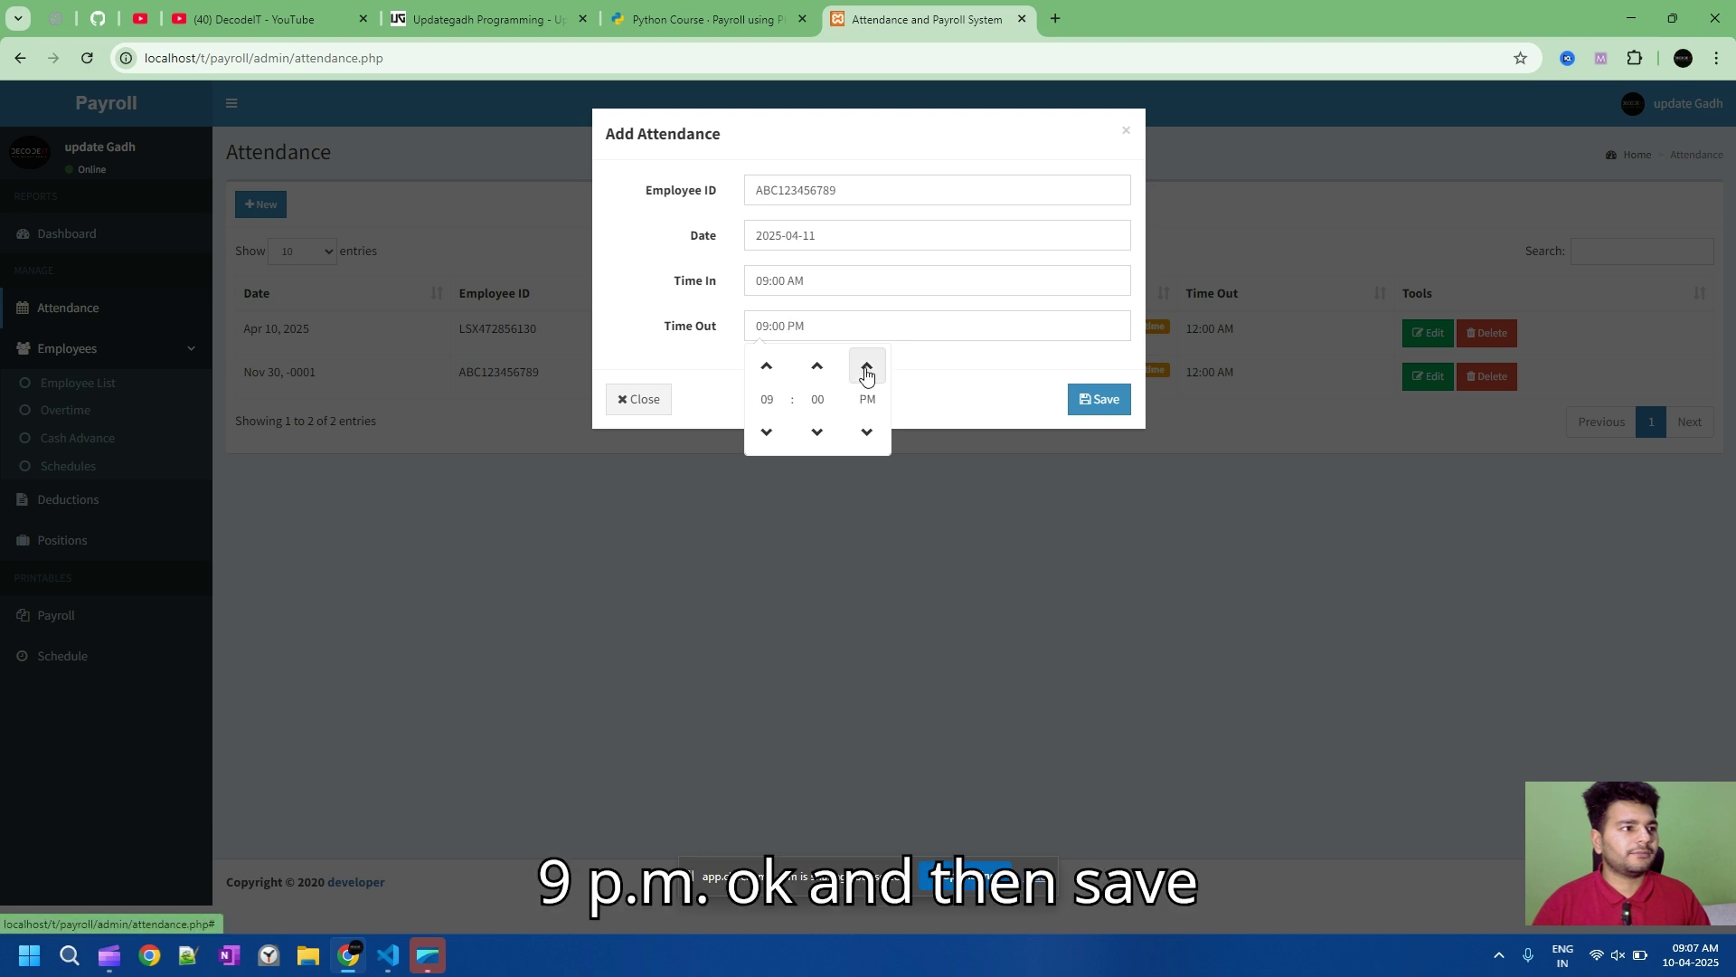
{"action": "left_click", "coordinate": [1074, 399]}
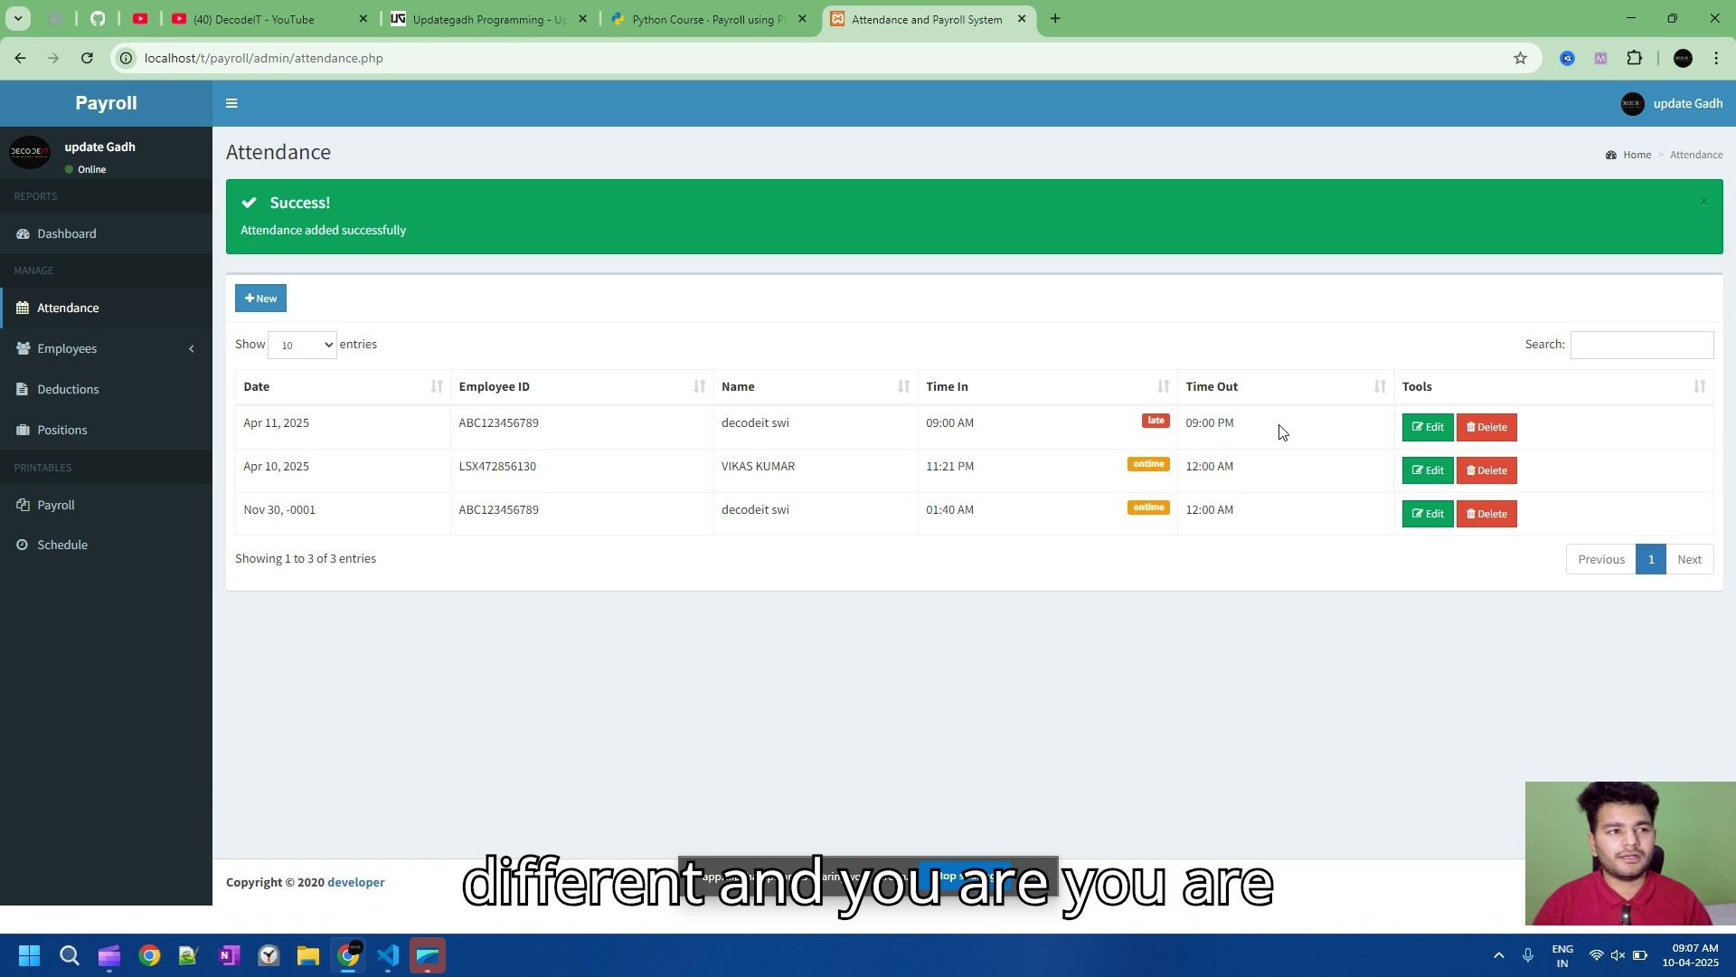
Check the new Apr 11 row's 09:00 PM time out, flagged late
{"action": "left_click_drag", "start_coordinate": [1284, 432], "coordinate": [1173, 416]}
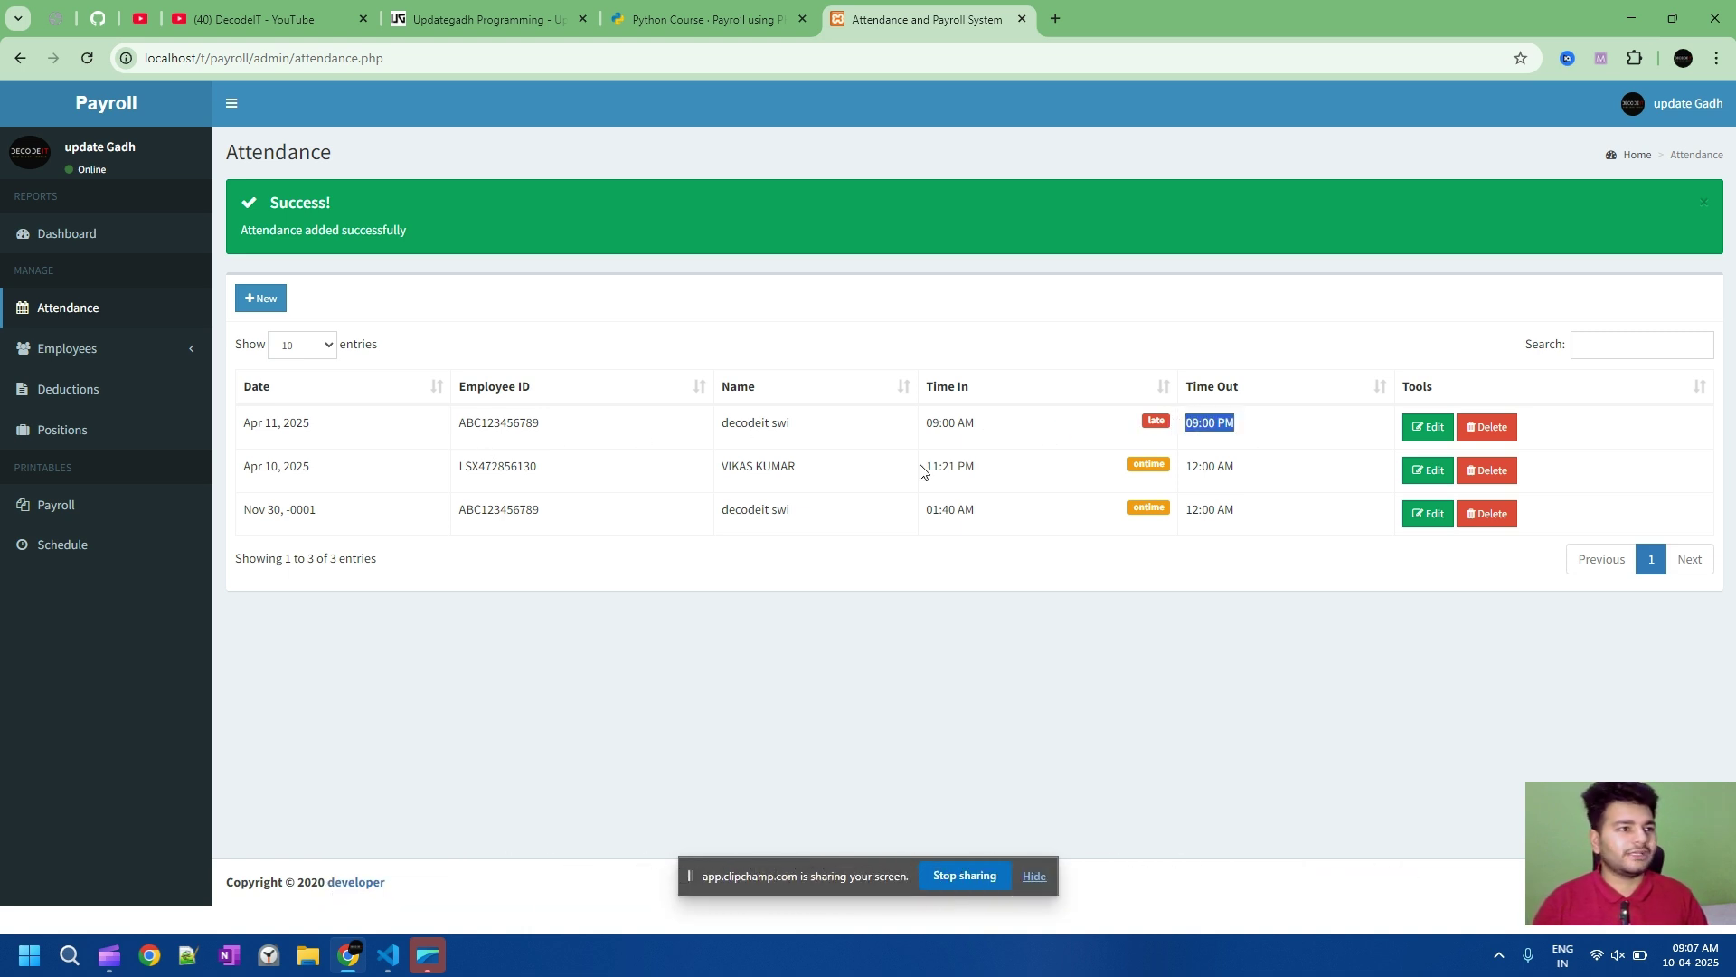
{"action": "left_click", "coordinate": [91, 359]}
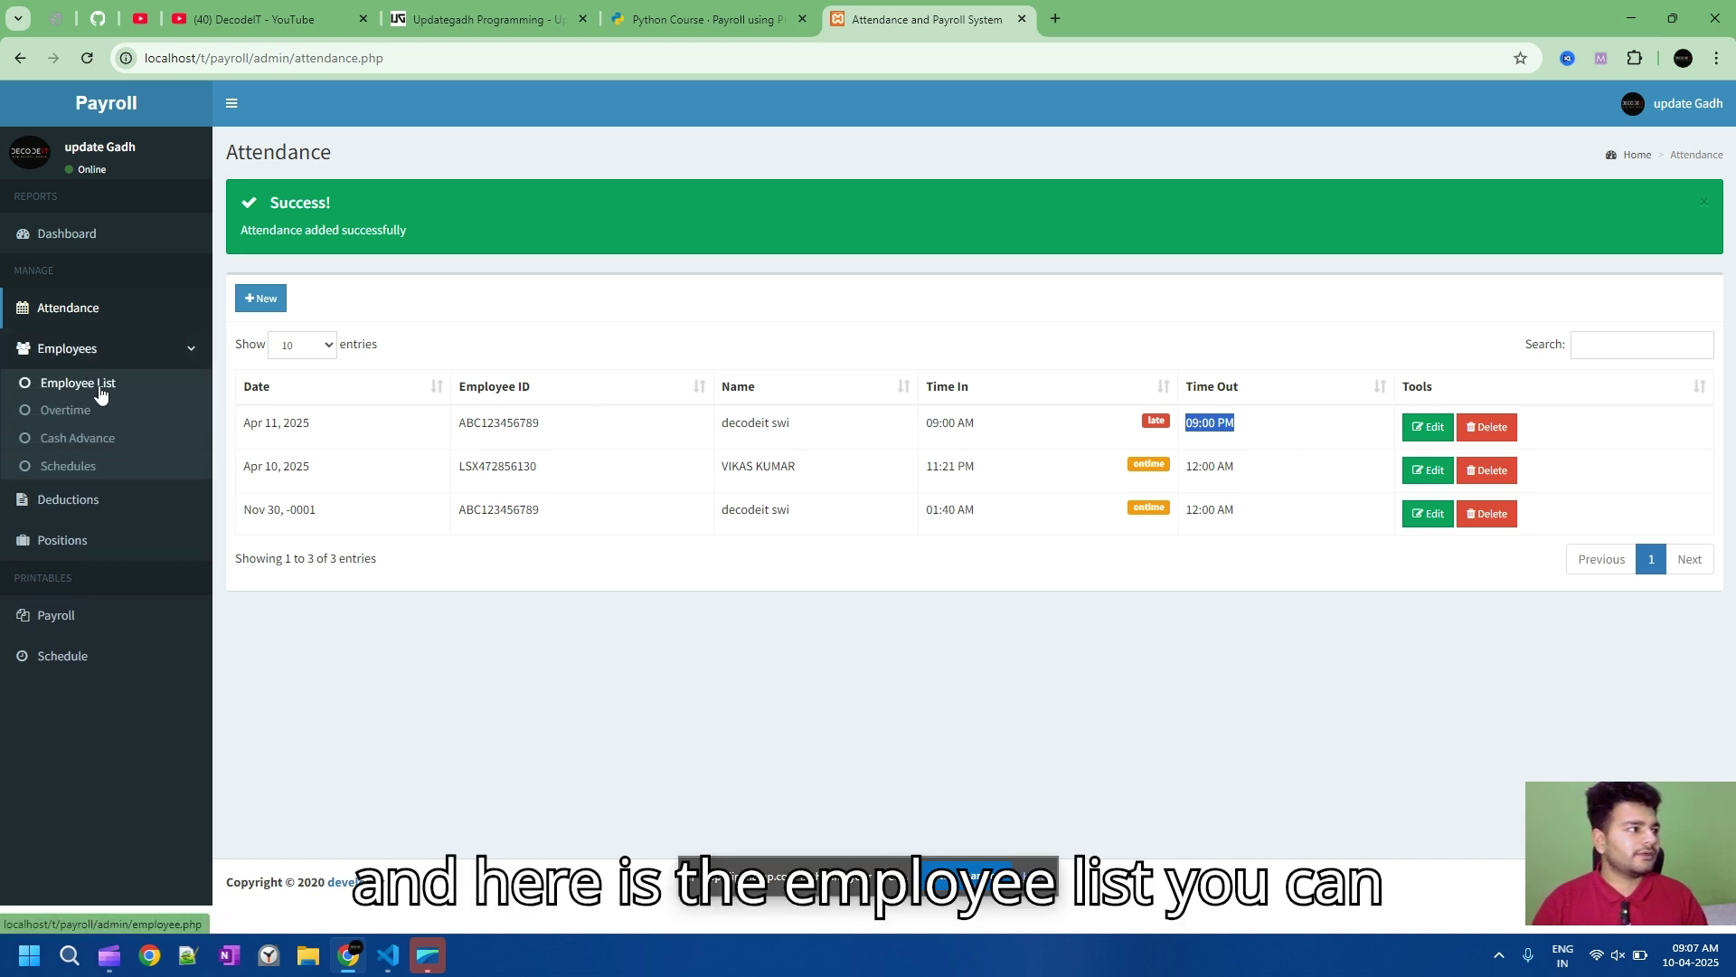
Open the Employee List, preview the Add Employee form's fields and schedules, and close it unsaved
{"action": "left_click", "coordinate": [100, 385]}
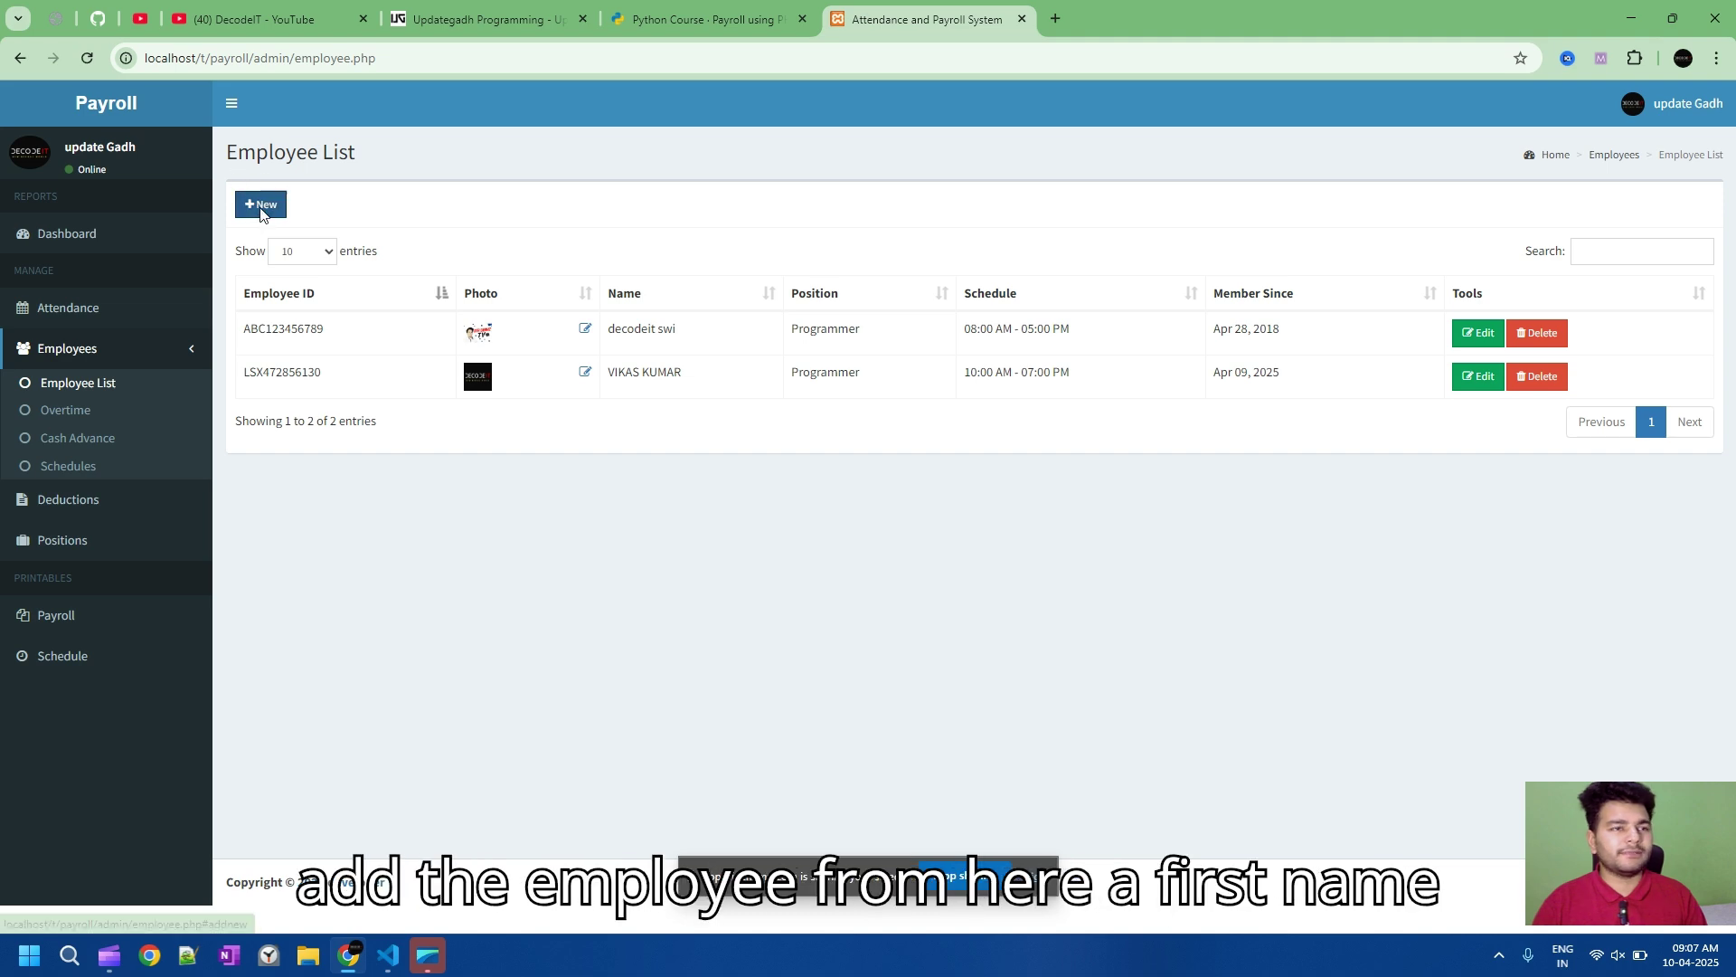
{"action": "left_click", "coordinate": [261, 207]}
{"action": "left_click", "coordinate": [783, 193]}
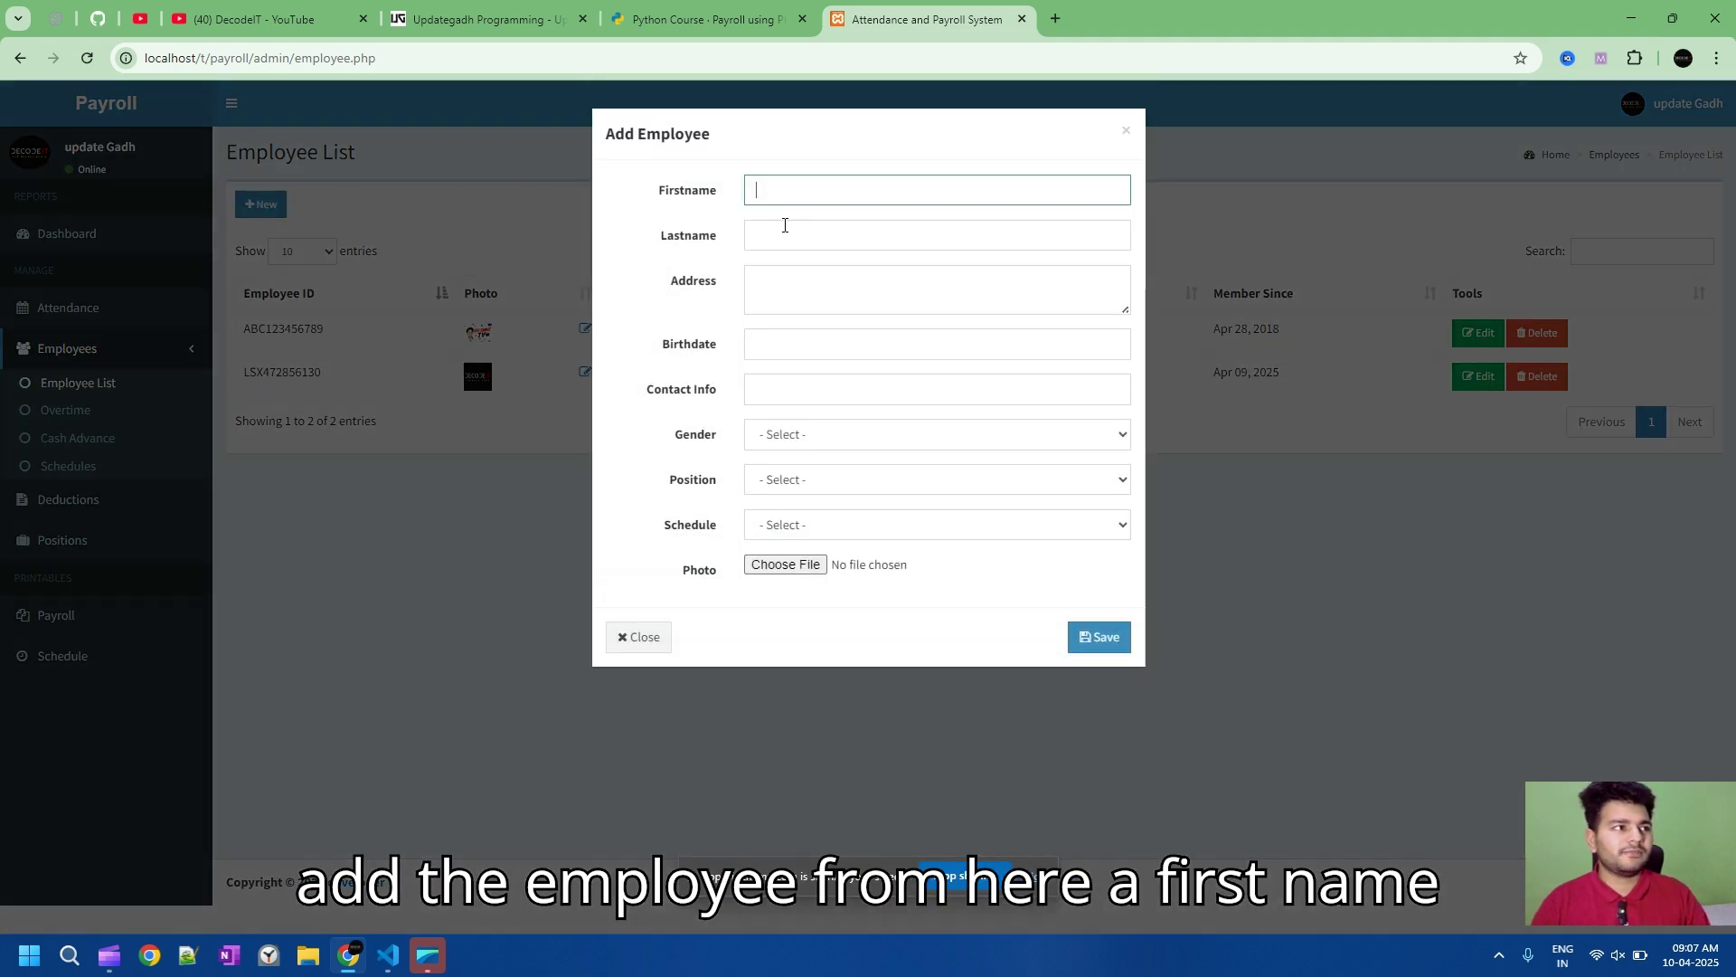
{"action": "left_click", "coordinate": [783, 235]}
{"action": "left_click", "coordinate": [780, 292]}
{"action": "left_click", "coordinate": [780, 387]}
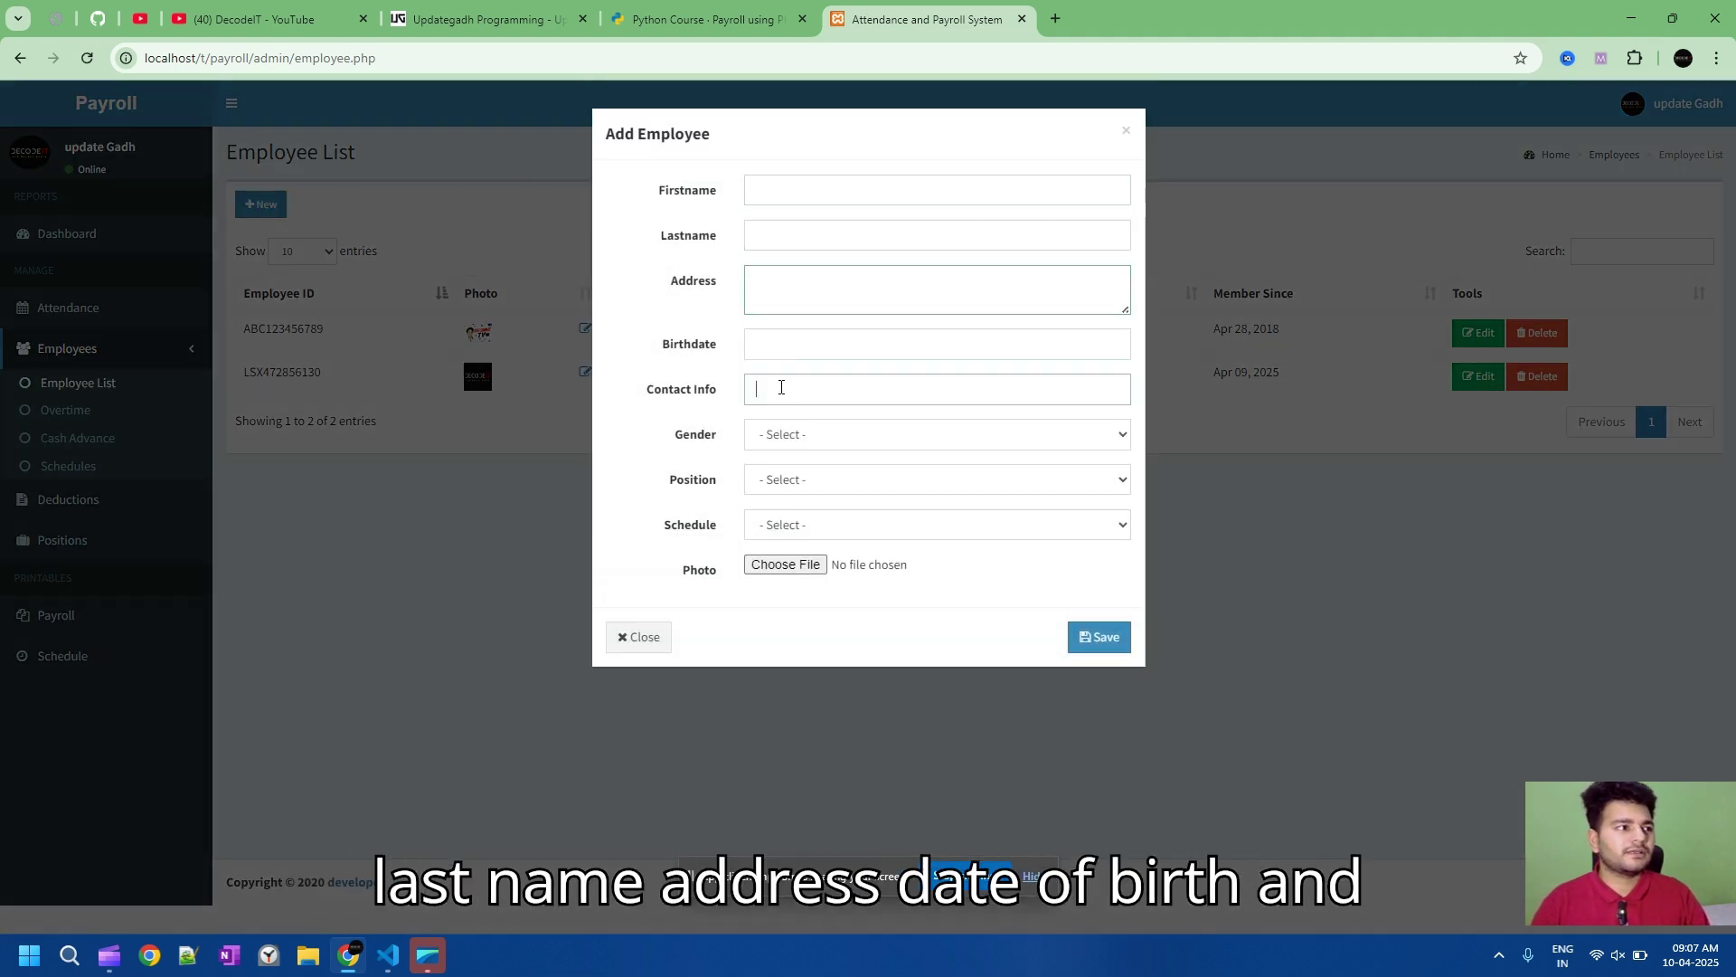
{"action": "left_click", "coordinate": [862, 528]}
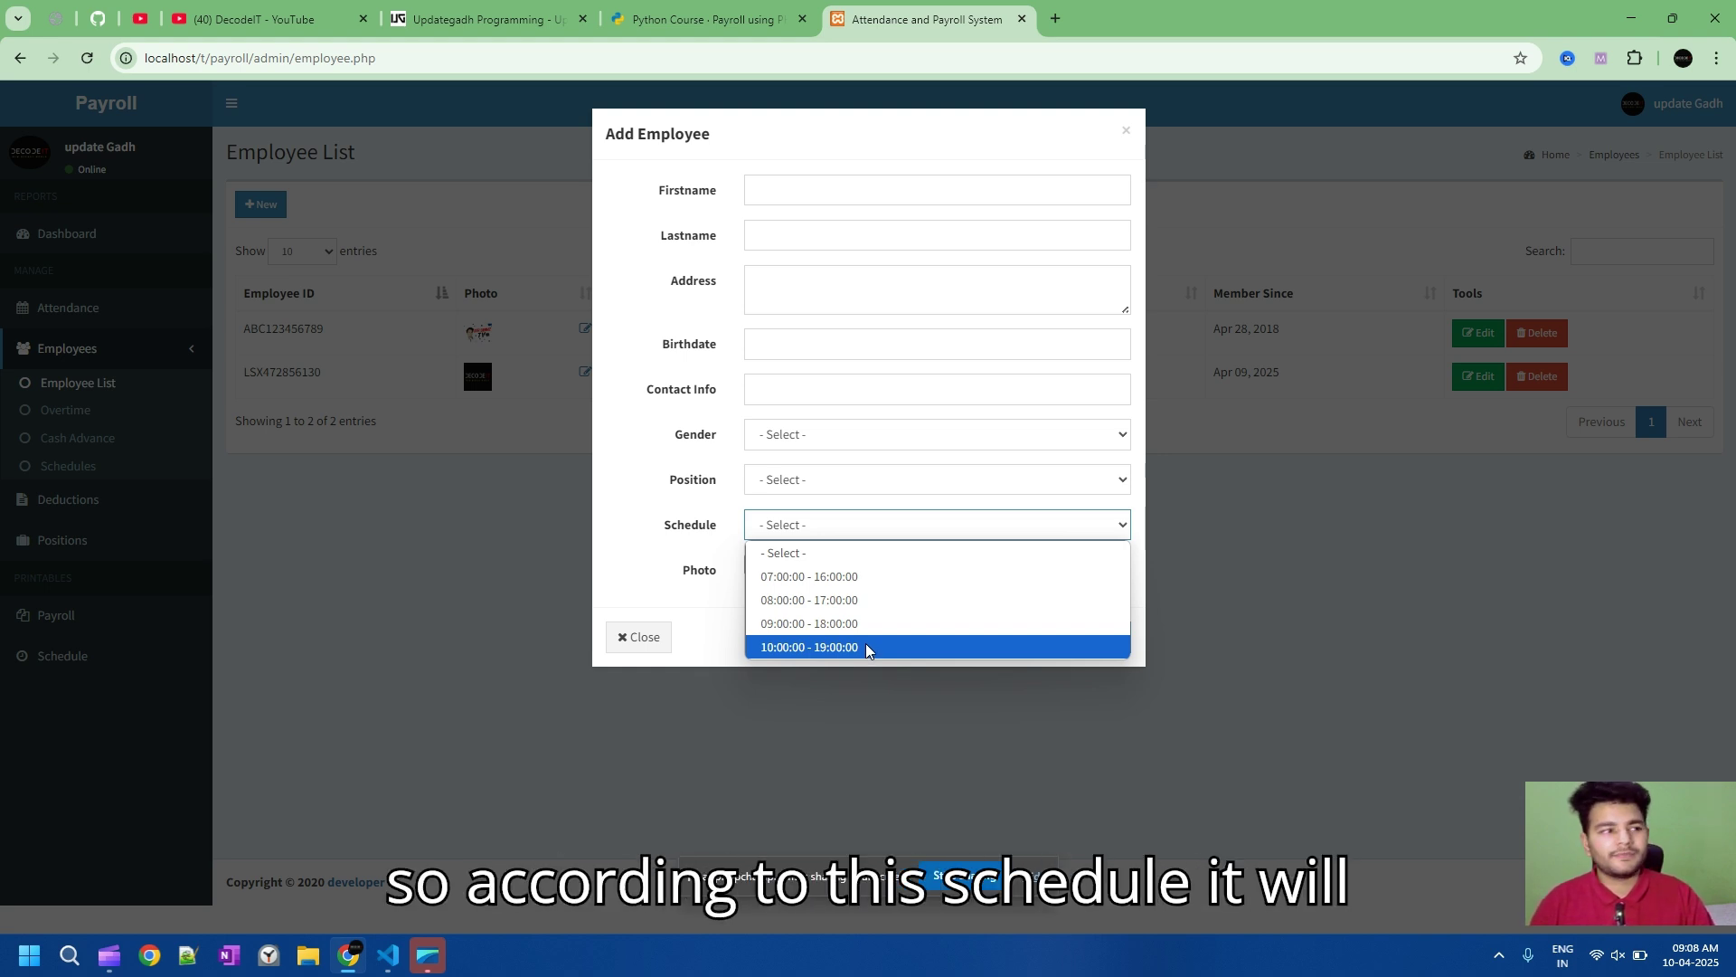
{"action": "left_click", "coordinate": [866, 648]}
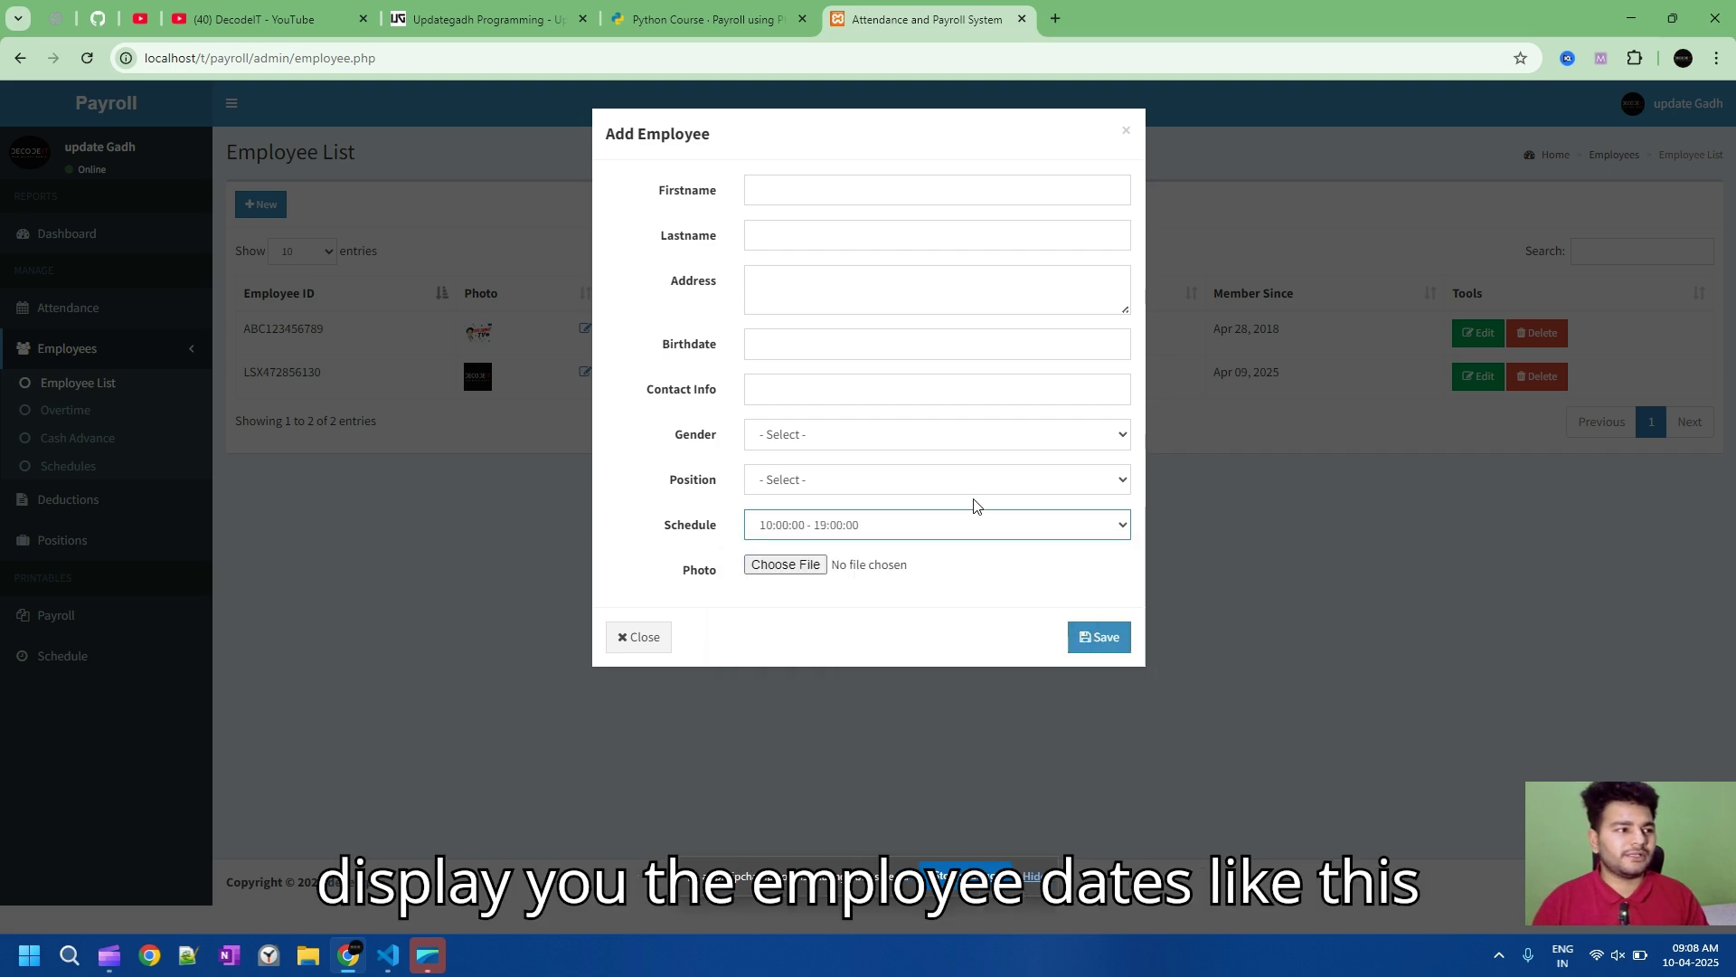
{"action": "left_click", "coordinate": [1126, 131]}
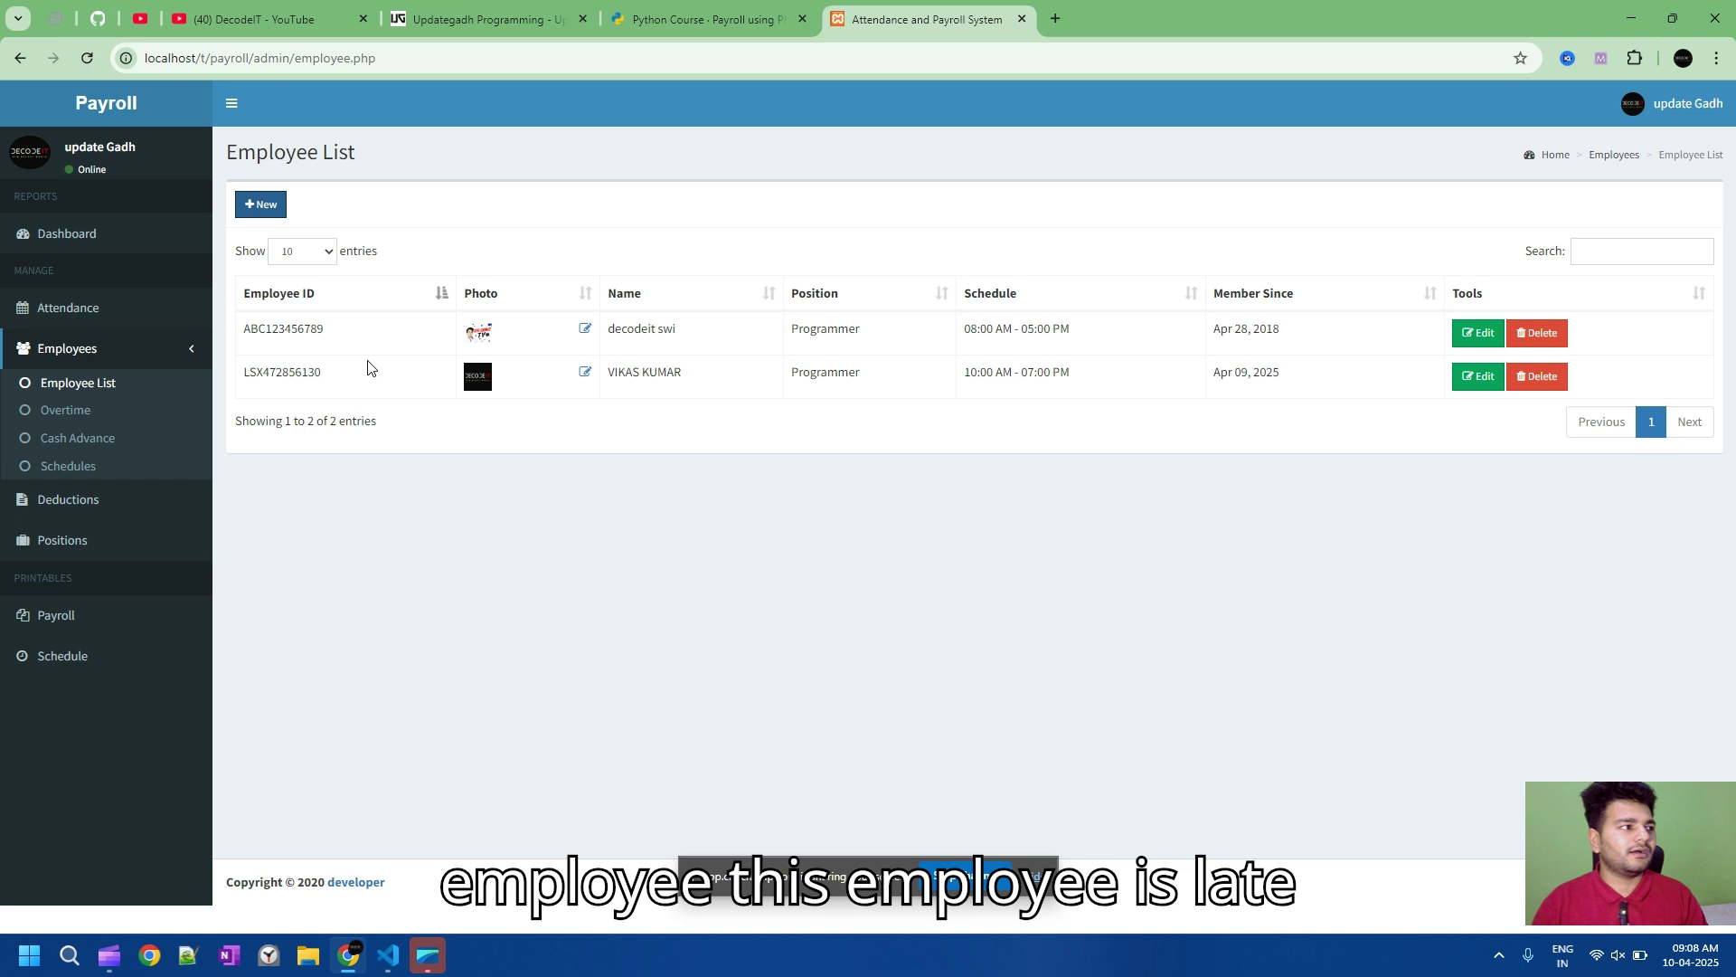
{"action": "left_click_drag", "start_coordinate": [348, 373], "coordinate": [228, 378]}
{"action": "left_click", "coordinate": [782, 407]}
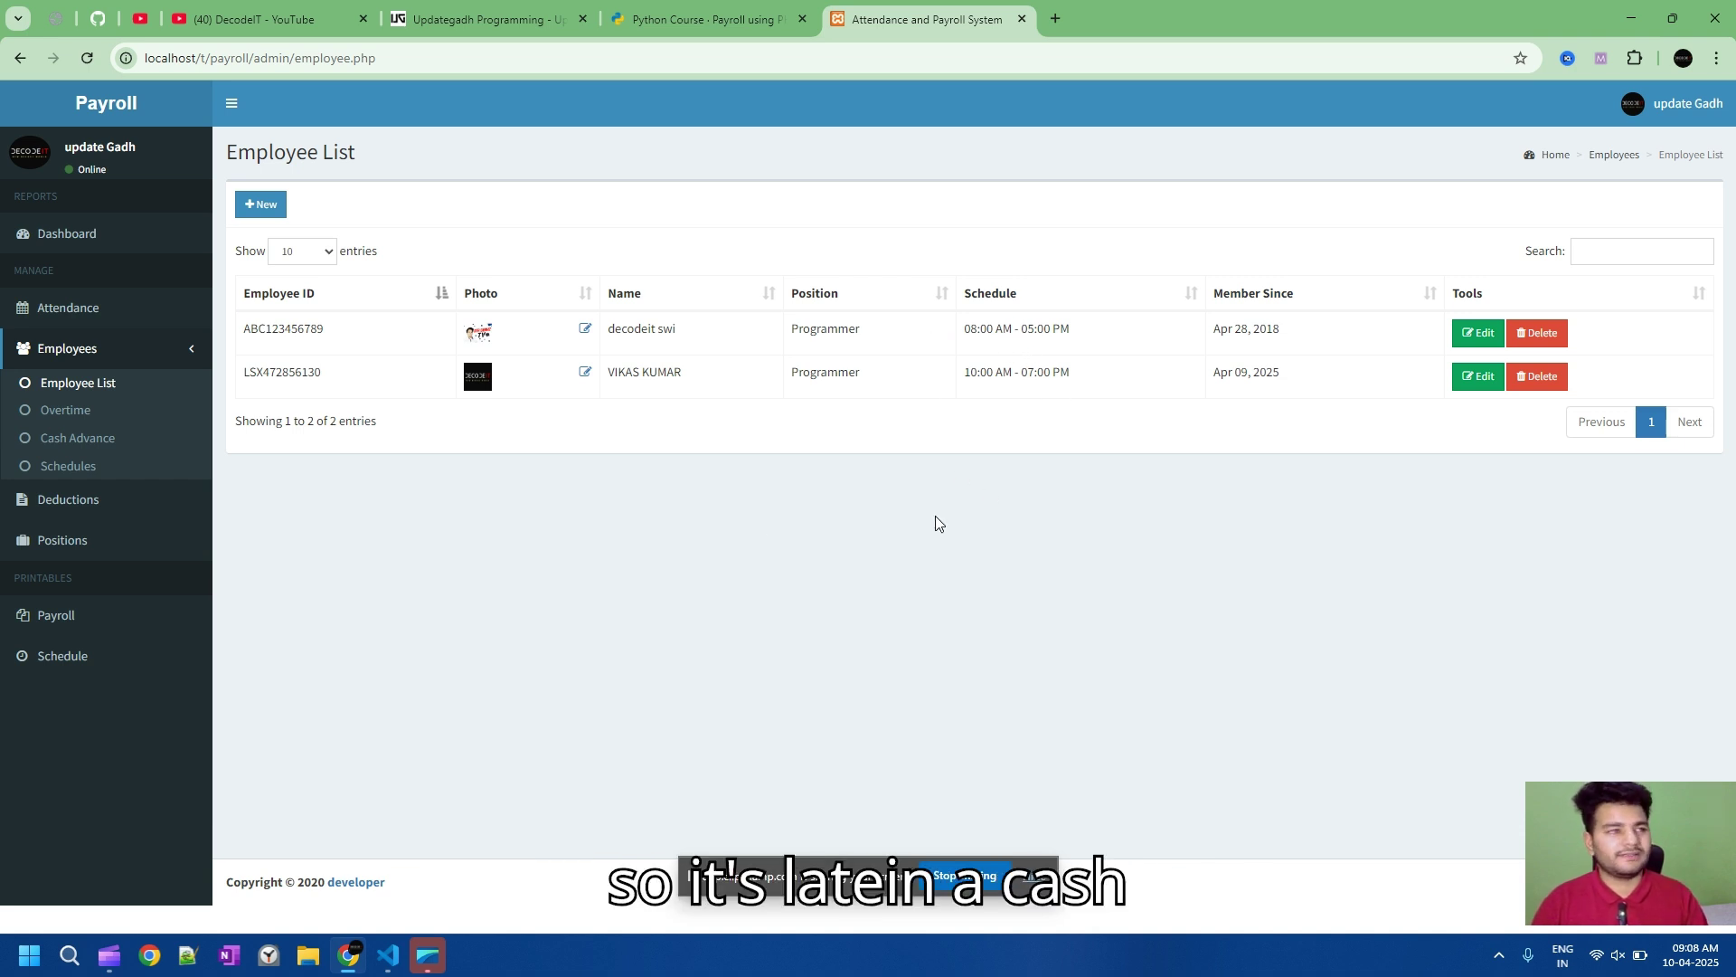
Add a 100,000 cash advance for the pasted employee ID and check the new Apr 10, 2025 row
{"action": "left_click", "coordinate": [95, 439]}
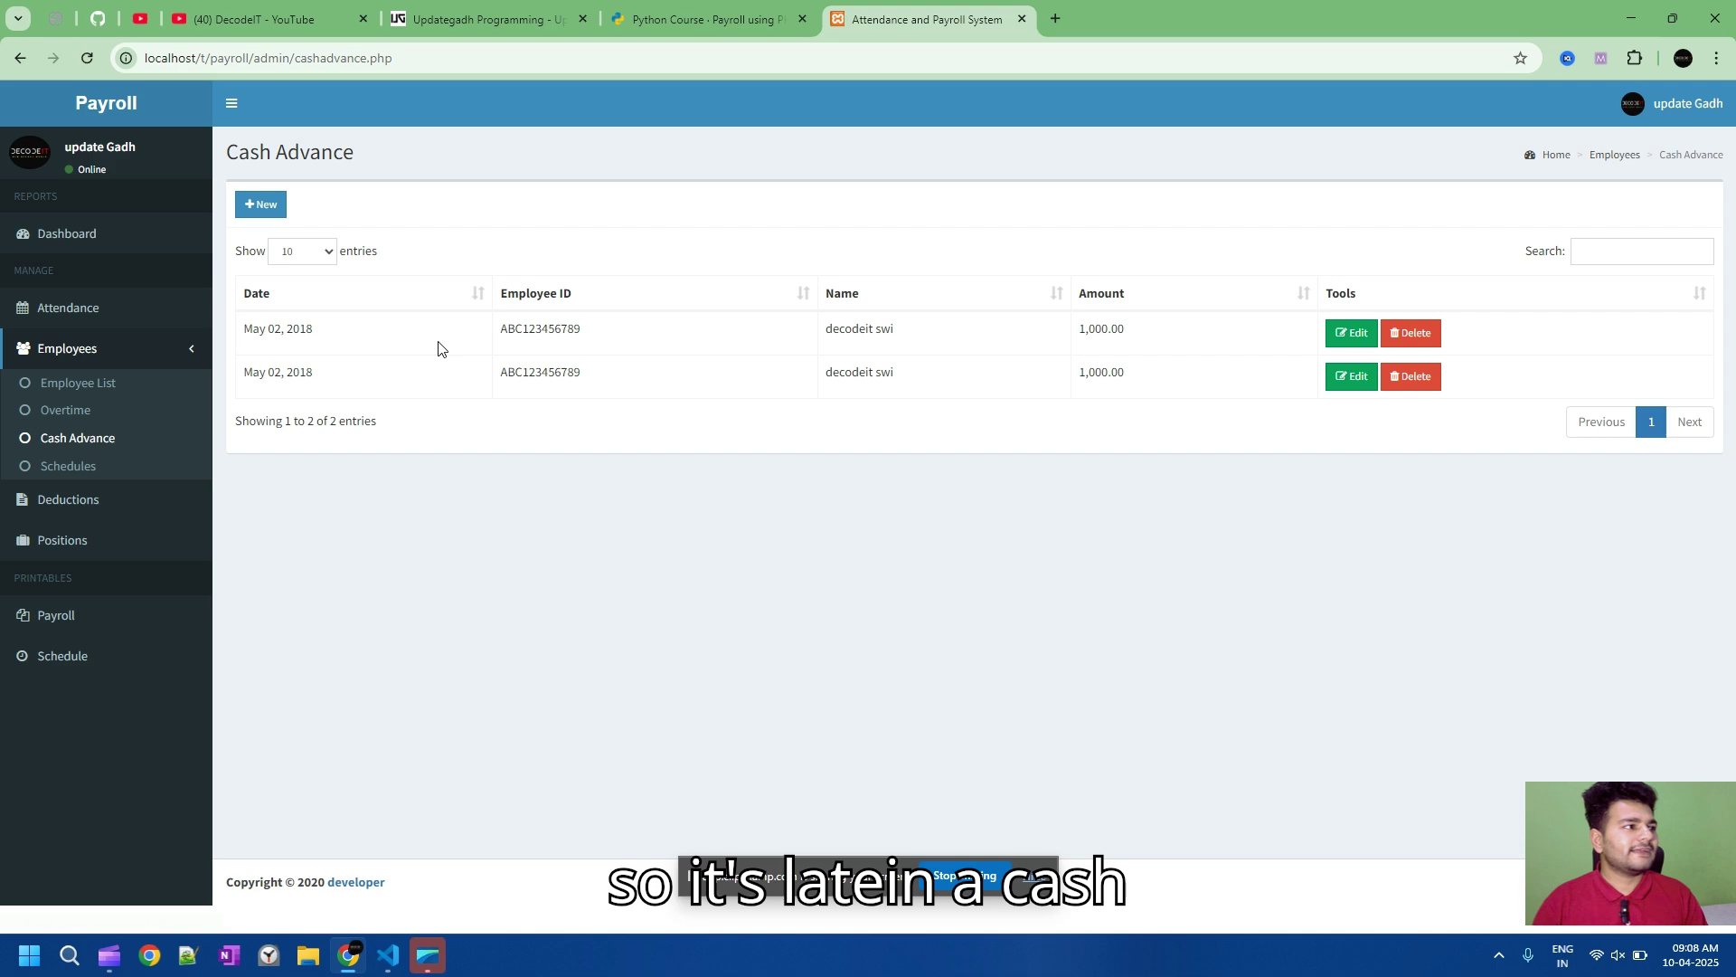
{"action": "left_click", "coordinate": [260, 205]}
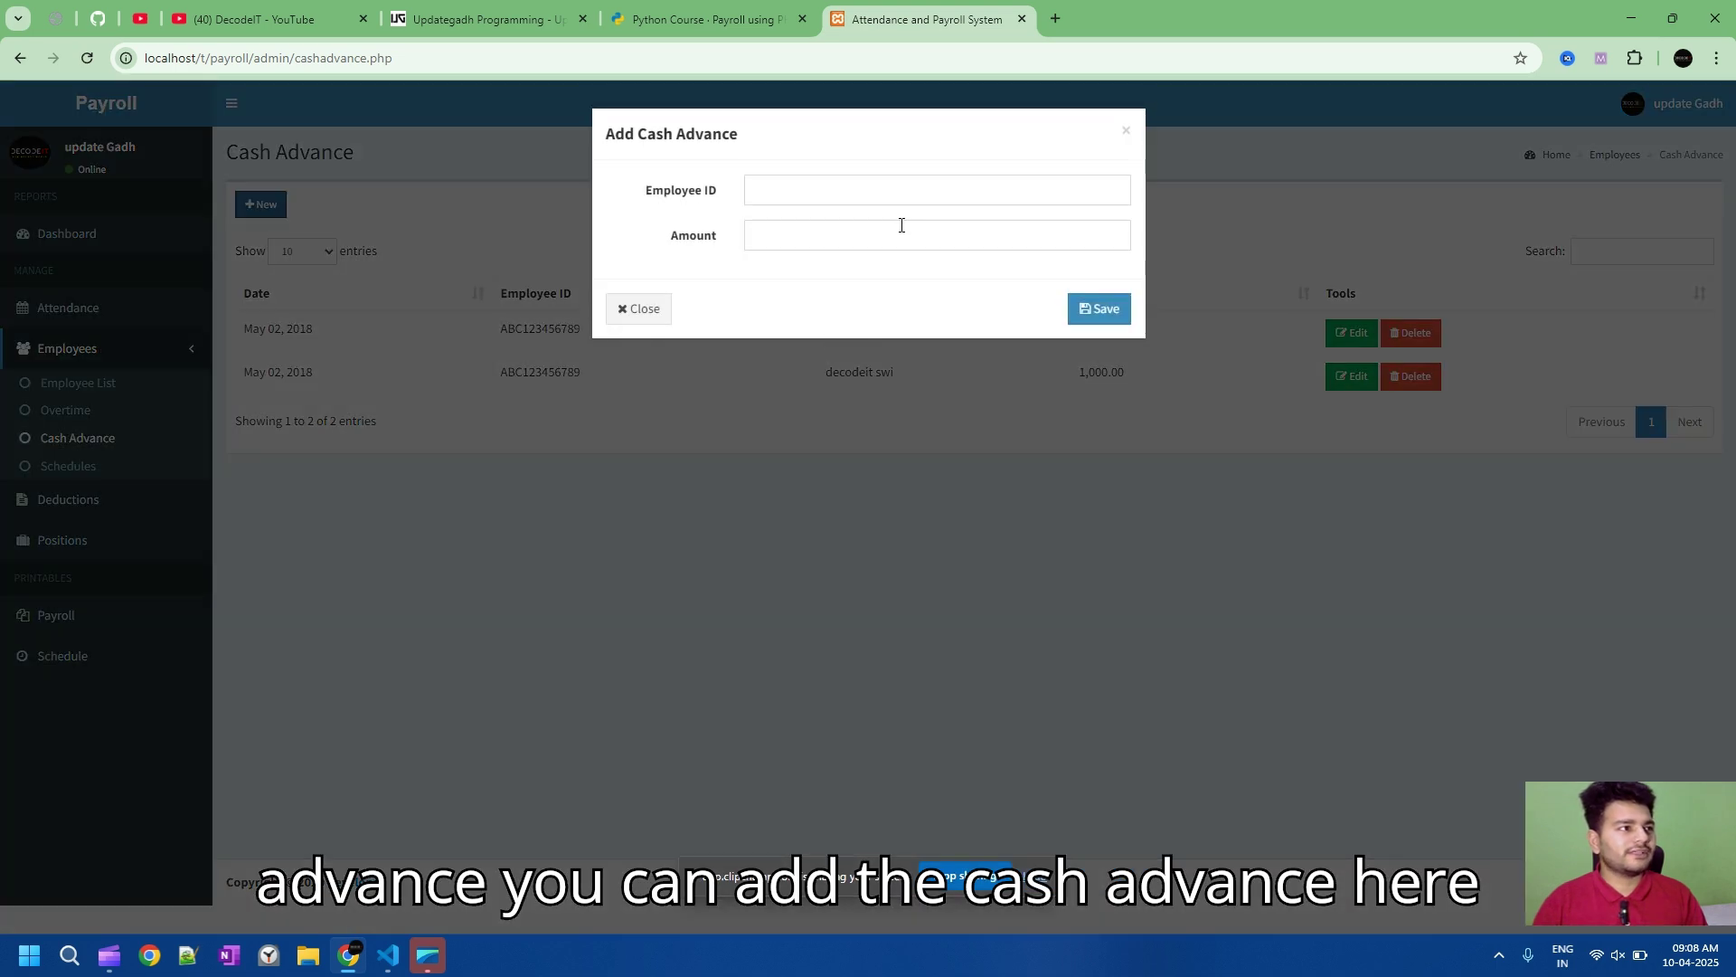
{"action": "left_click", "coordinate": [888, 191]}
{"action": "type", "text": "ABC123456789"}
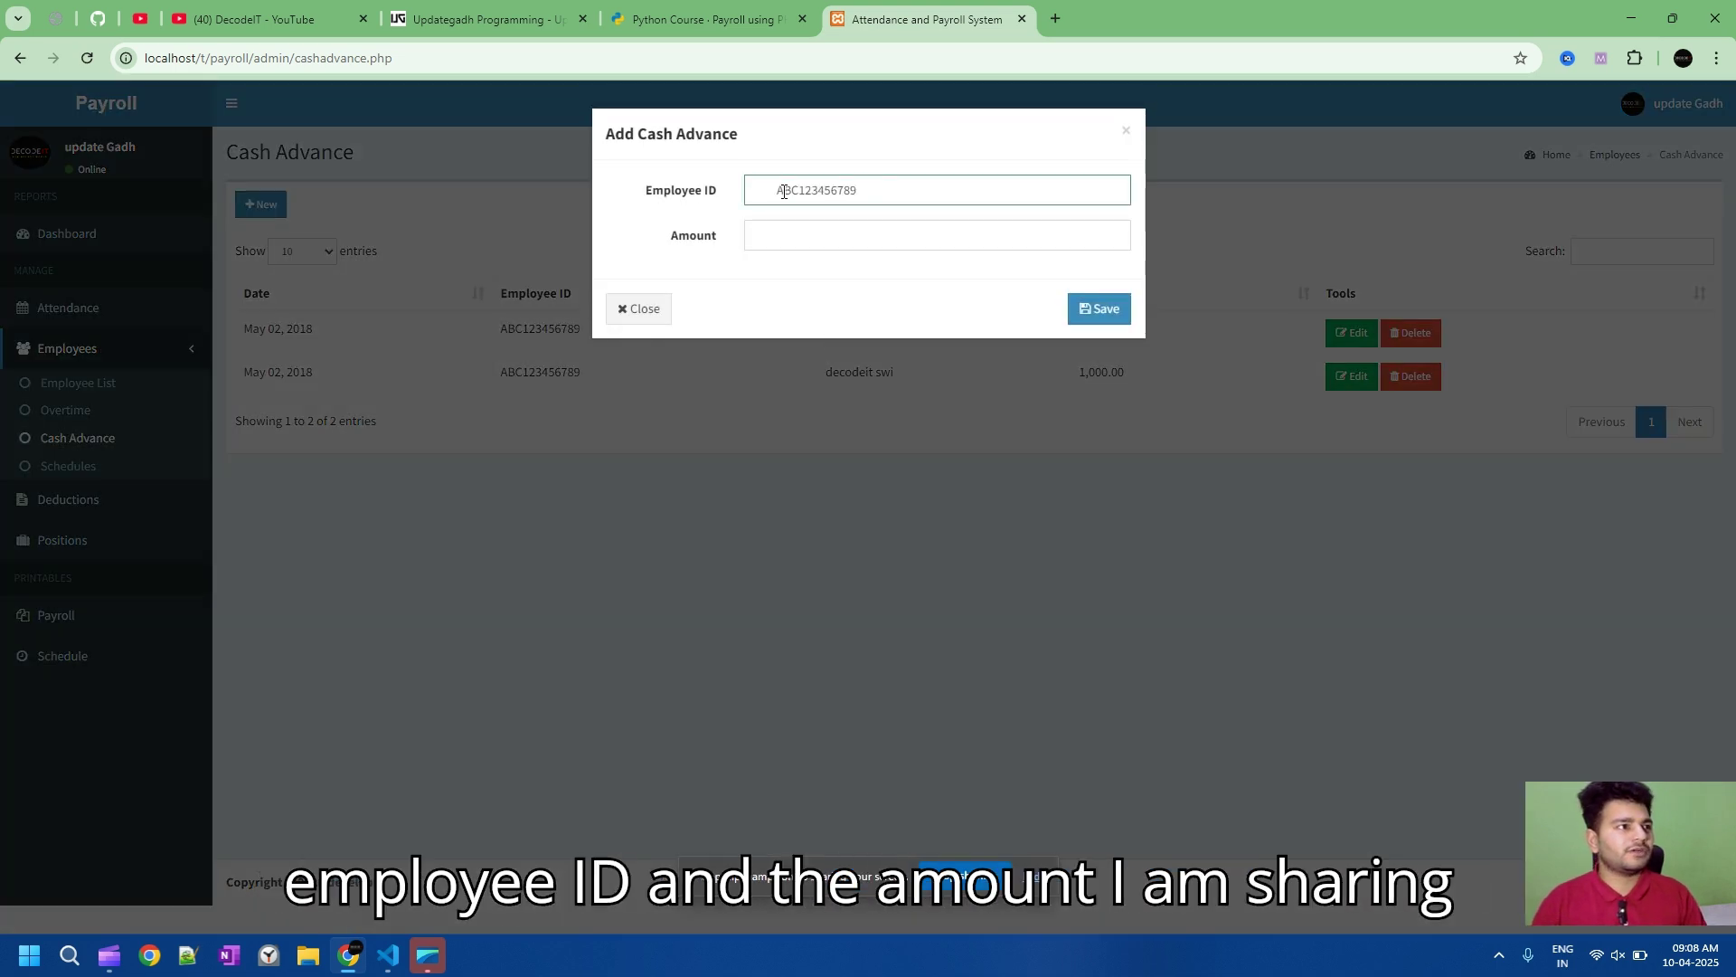
{"action": "left_click_drag", "start_coordinate": [784, 191], "coordinate": [692, 195]}
{"action": "left_click", "coordinate": [796, 230]}
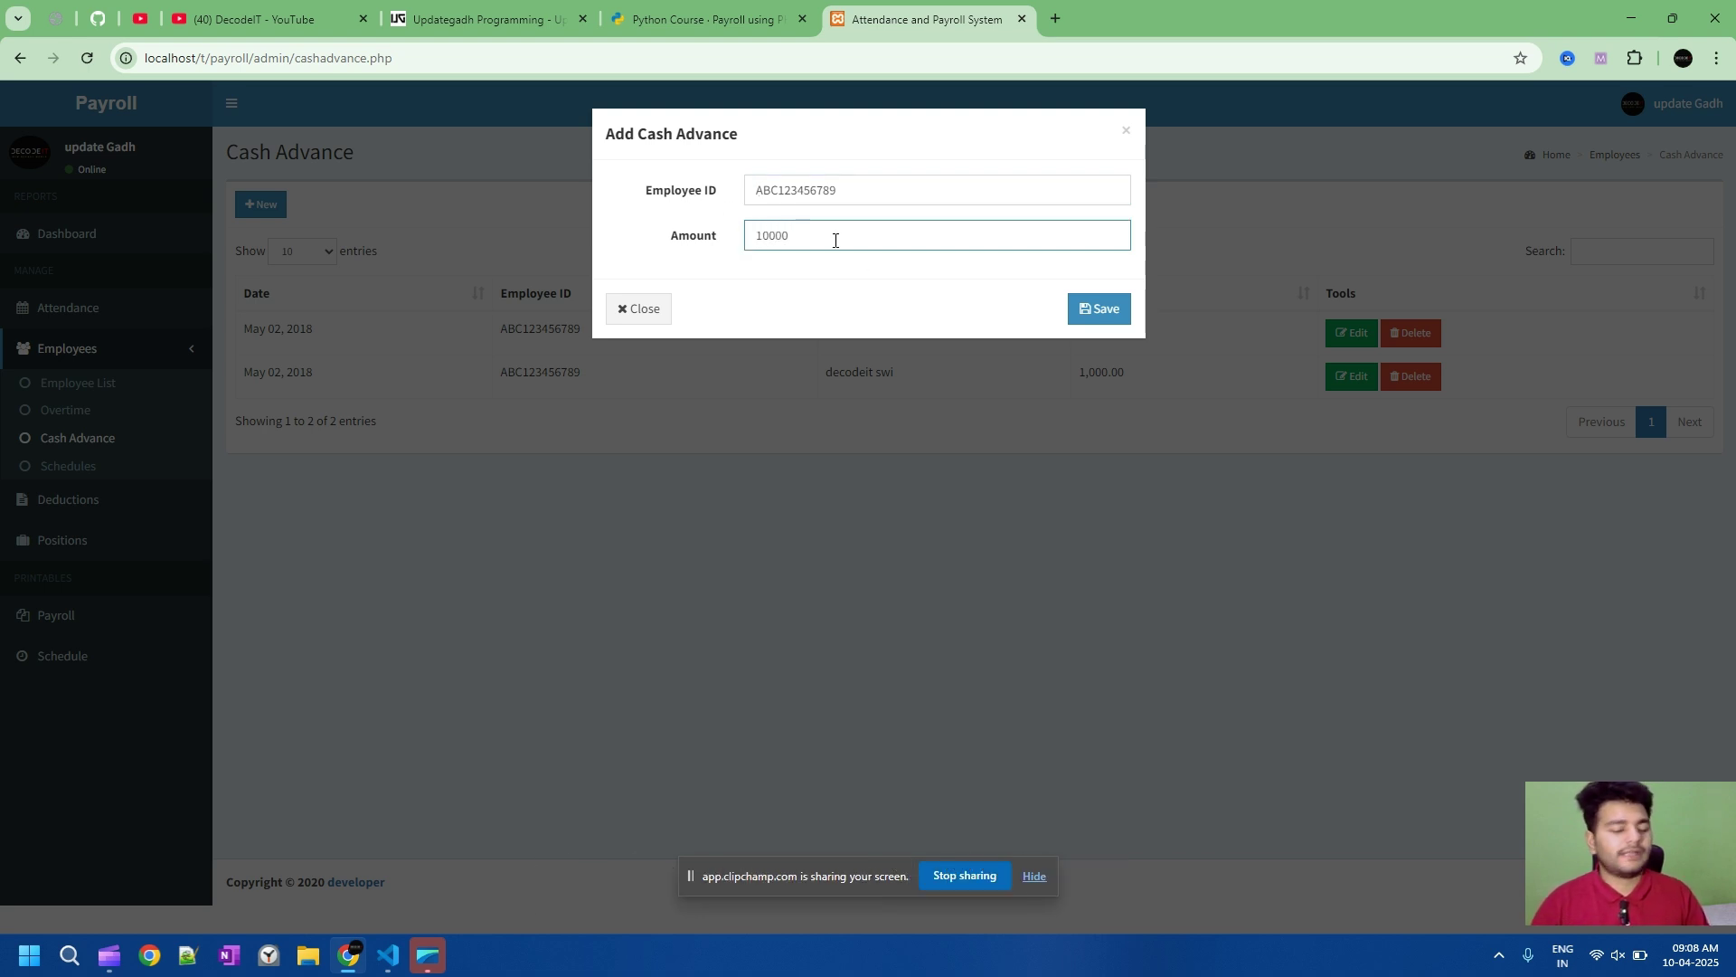
{"action": "left_click", "coordinate": [1110, 312]}
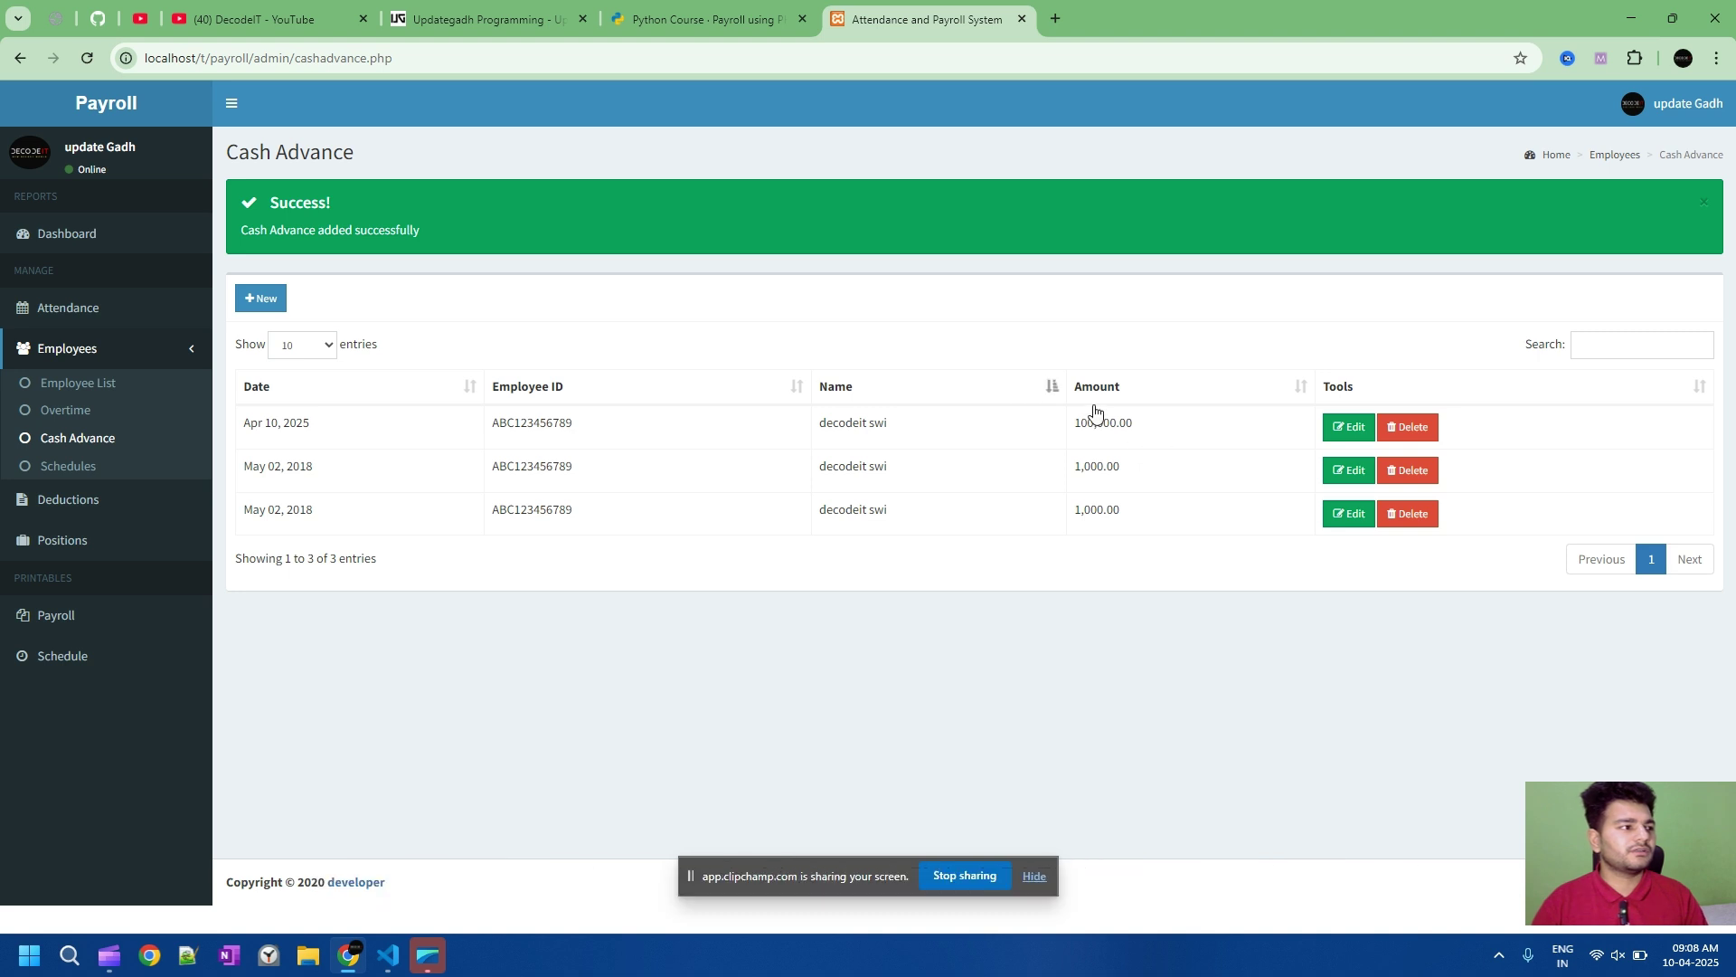
{"action": "left_click_drag", "start_coordinate": [1071, 423], "coordinate": [1128, 427]}
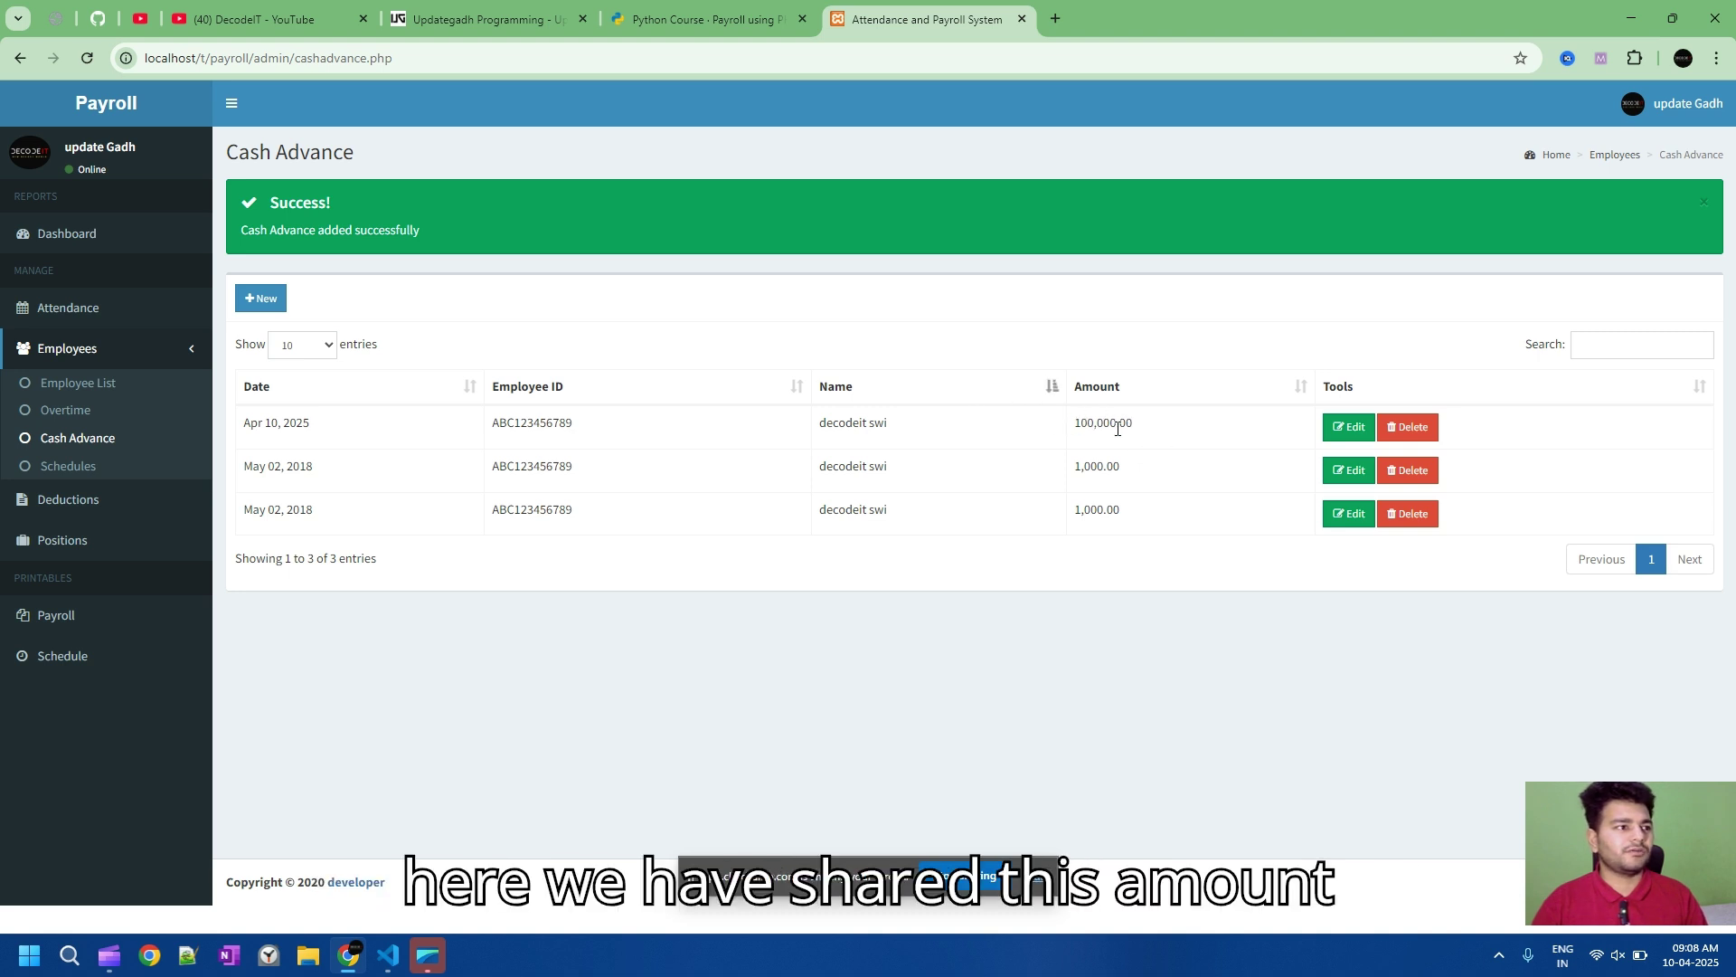
{"action": "triple_click", "coordinate": [242, 468]}
{"action": "left_click", "coordinate": [663, 531]}
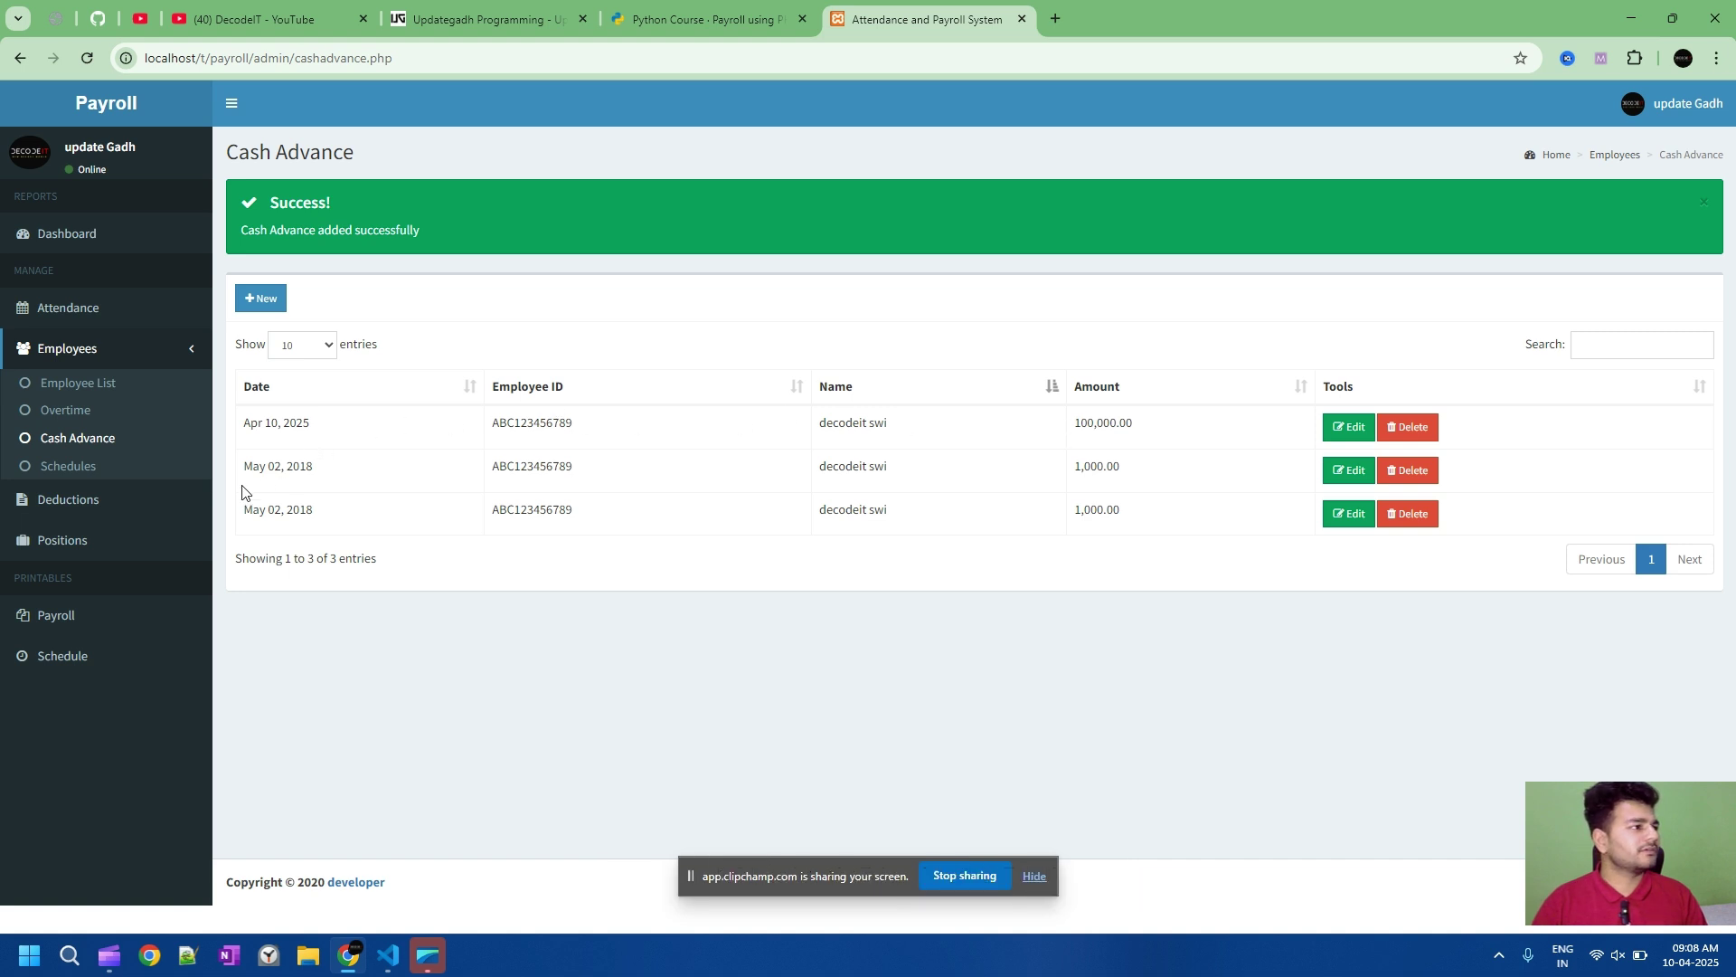
Open Schedules and review the times from 07:00 AM–04:00 PM to 10:00 AM–07:00 PM
{"action": "left_click", "coordinate": [80, 464]}
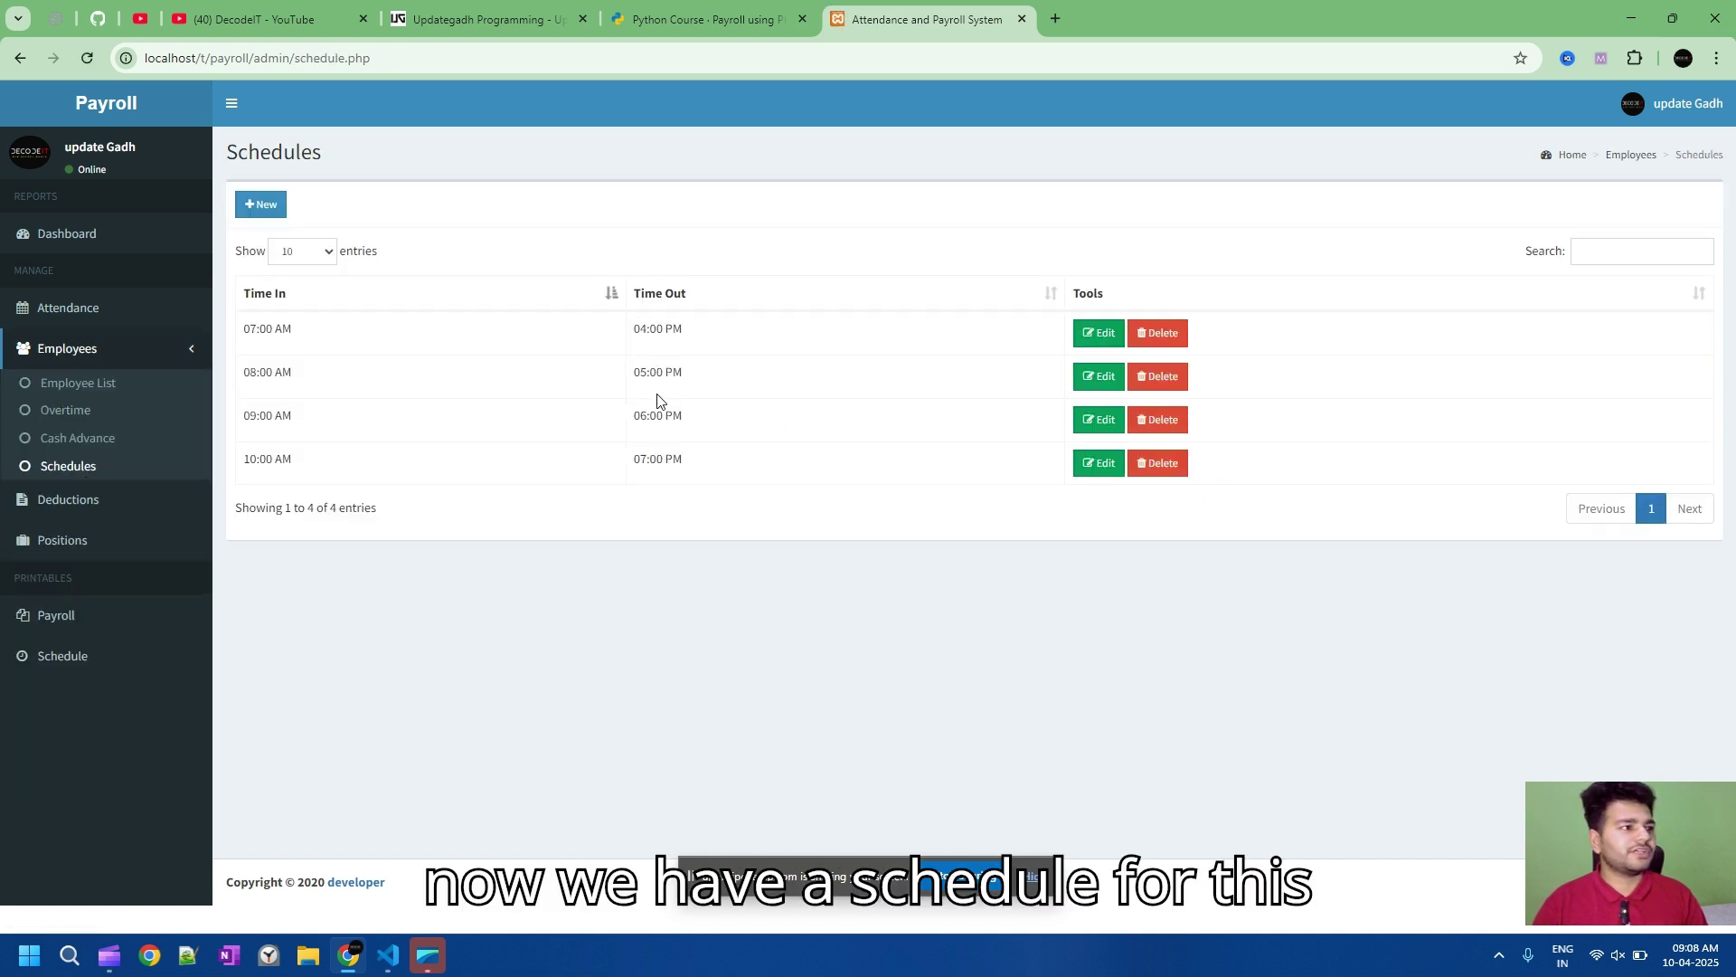
{"action": "left_click_drag", "start_coordinate": [257, 329], "coordinate": [551, 341]}
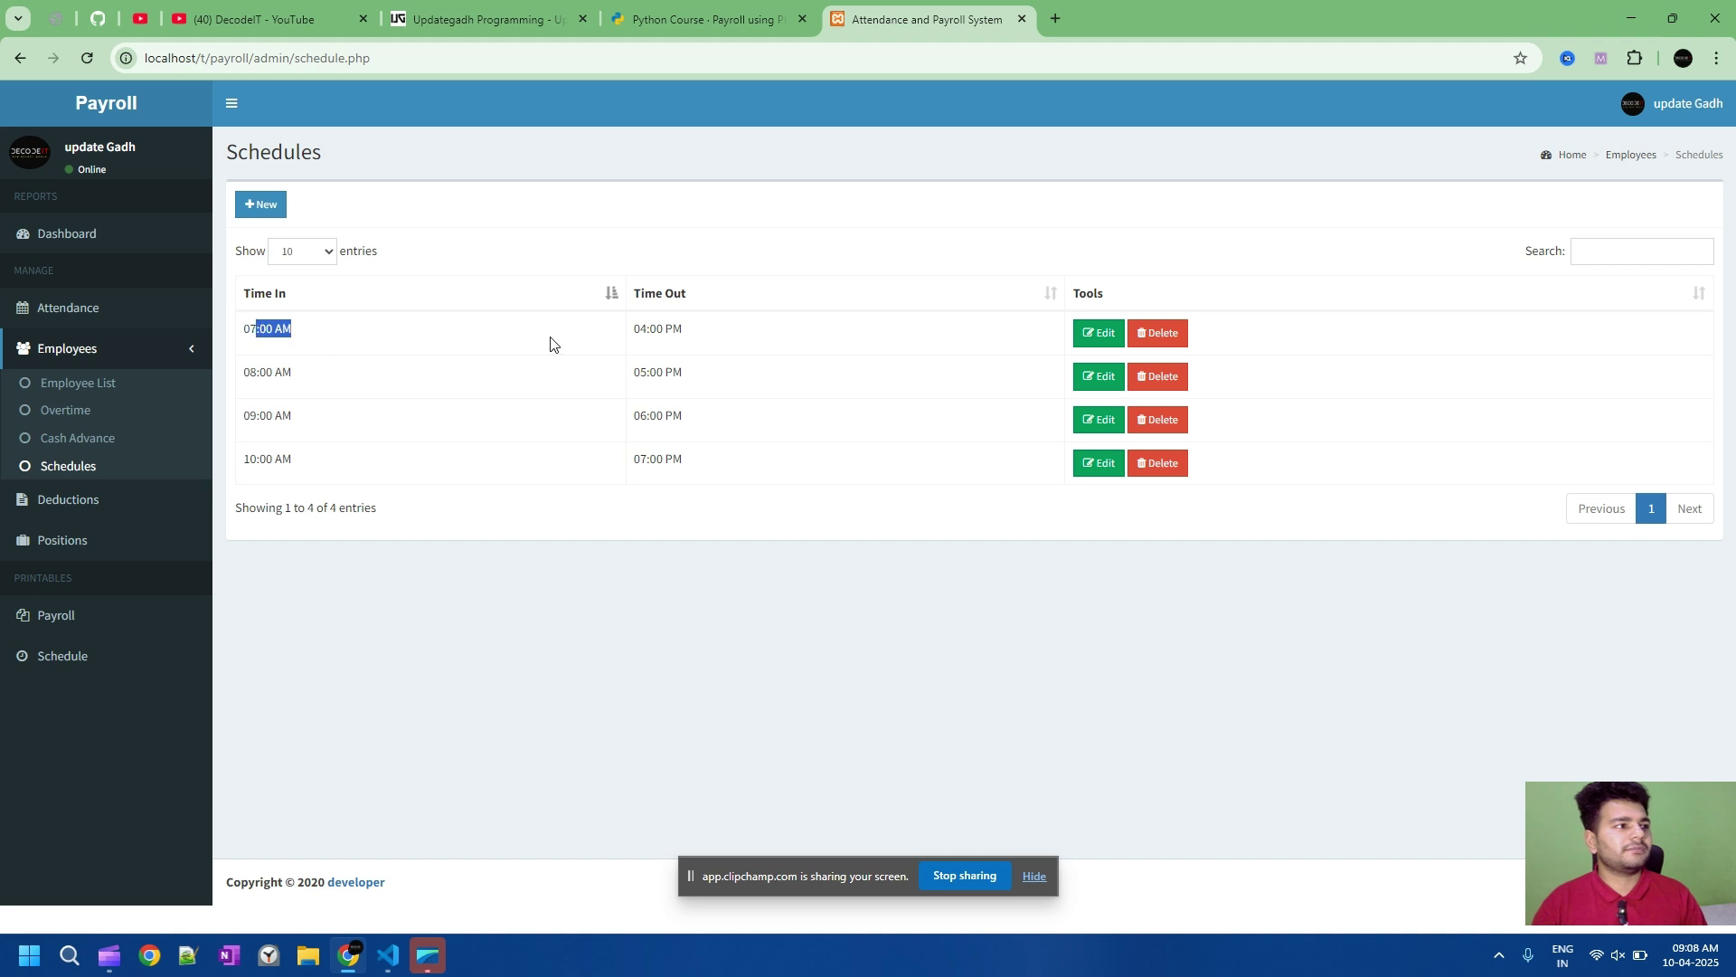
{"action": "left_click_drag", "start_coordinate": [687, 329], "coordinate": [621, 326]}
{"action": "left_click_drag", "start_coordinate": [369, 450], "coordinate": [221, 457]}
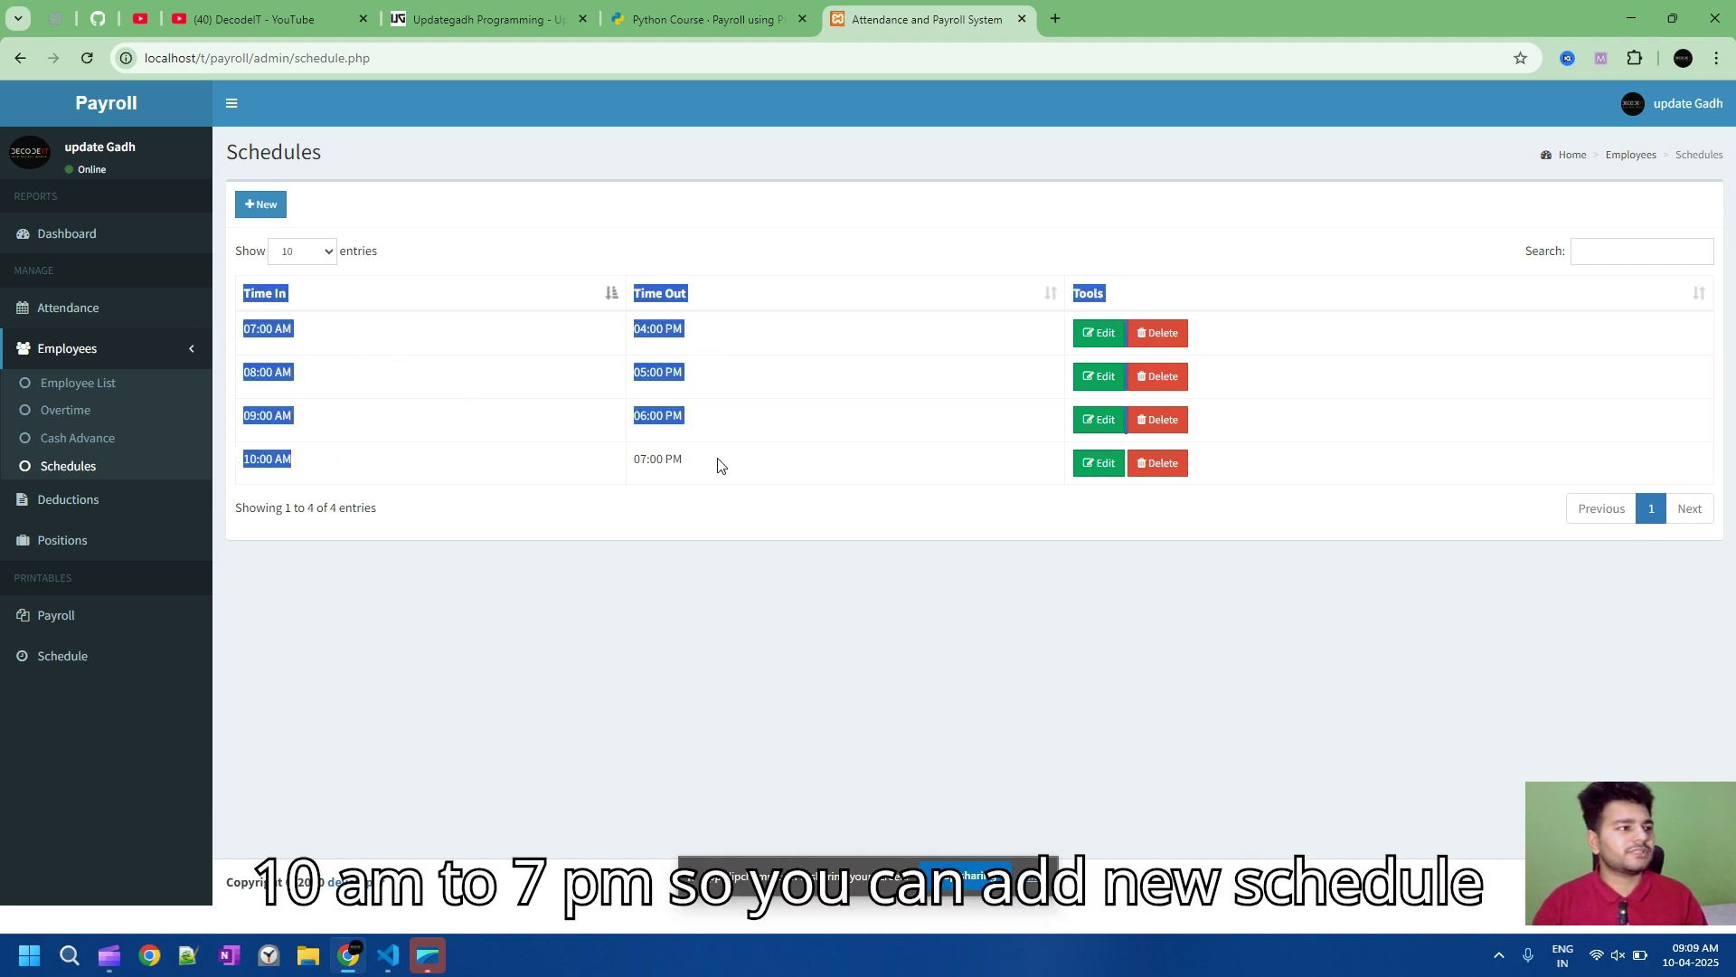
{"action": "left_click_drag", "start_coordinate": [717, 461], "coordinate": [636, 464]}
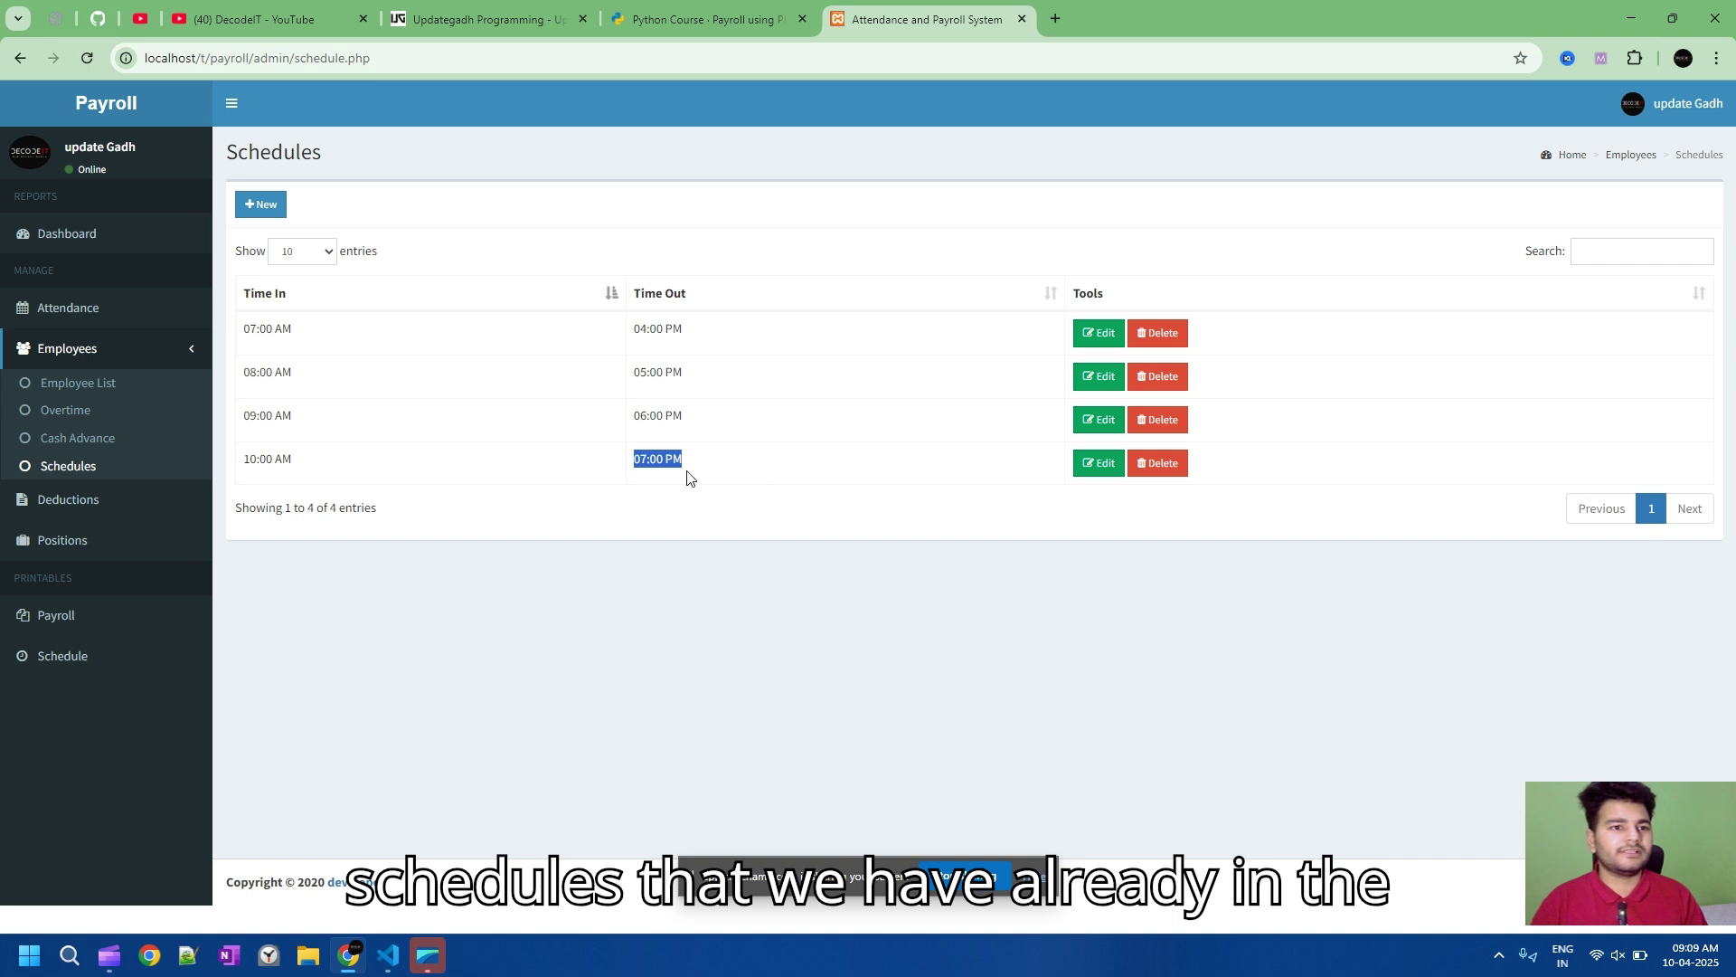
{"action": "left_click", "coordinate": [68, 499]}
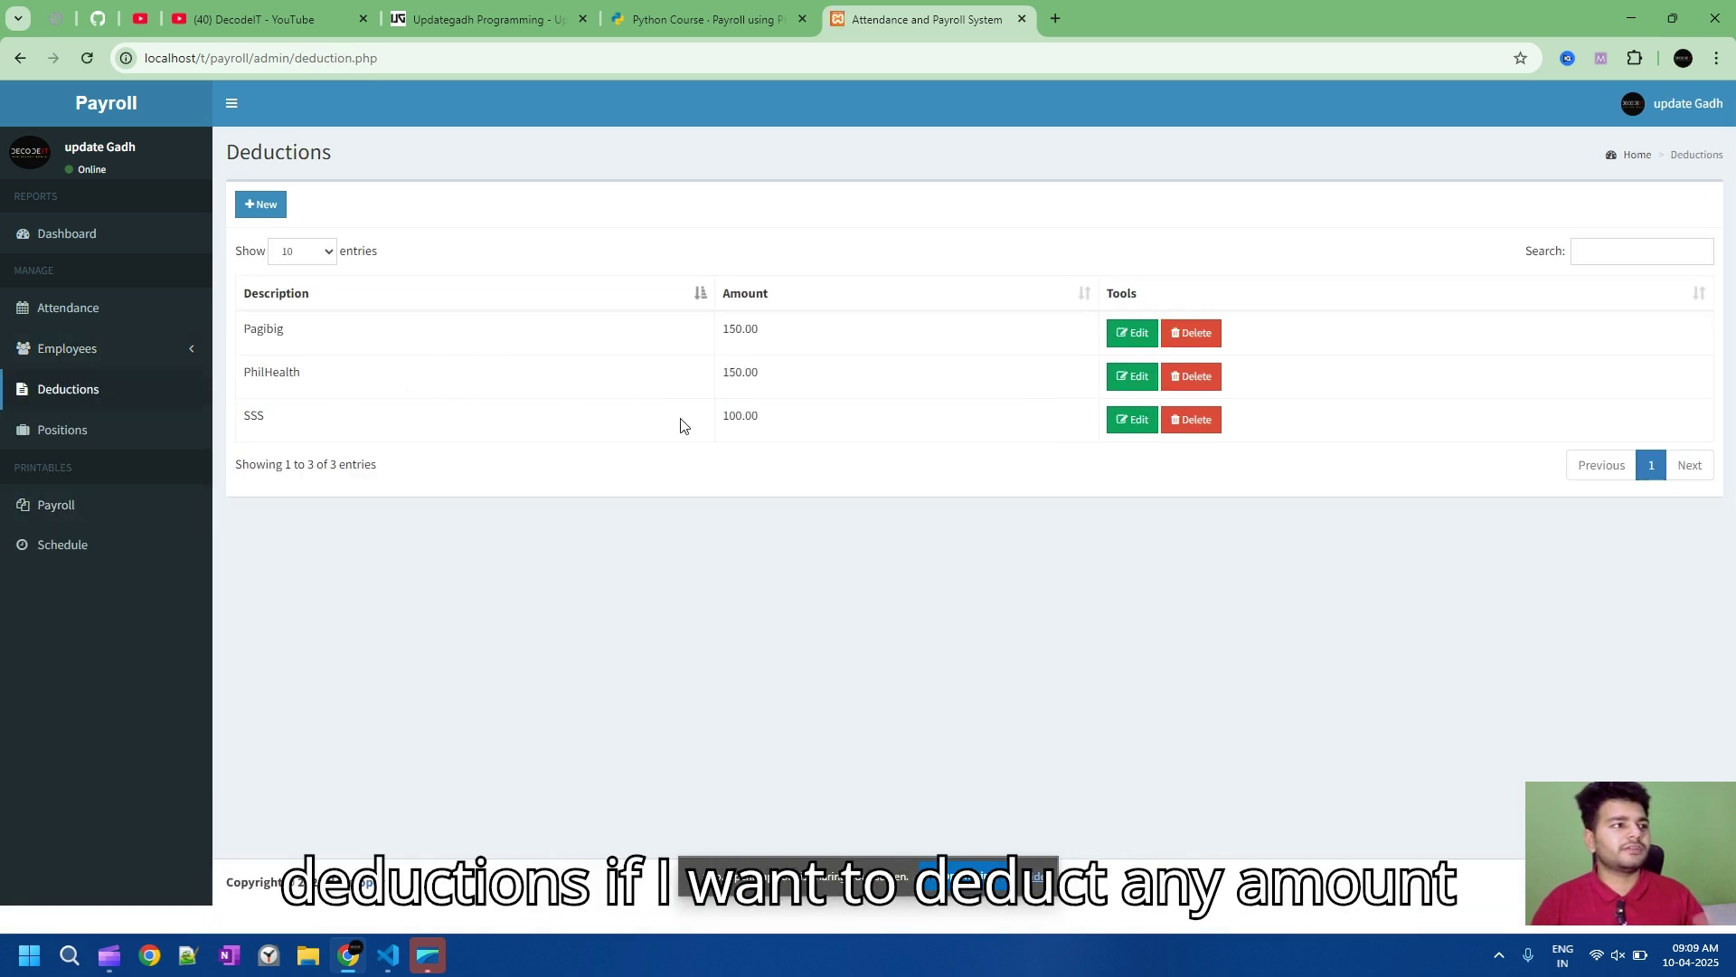
Cancel a new deduction unsaved, then open Positions showing Programmer 100.00 and Writer 50.00
{"action": "left_click", "coordinate": [262, 204]}
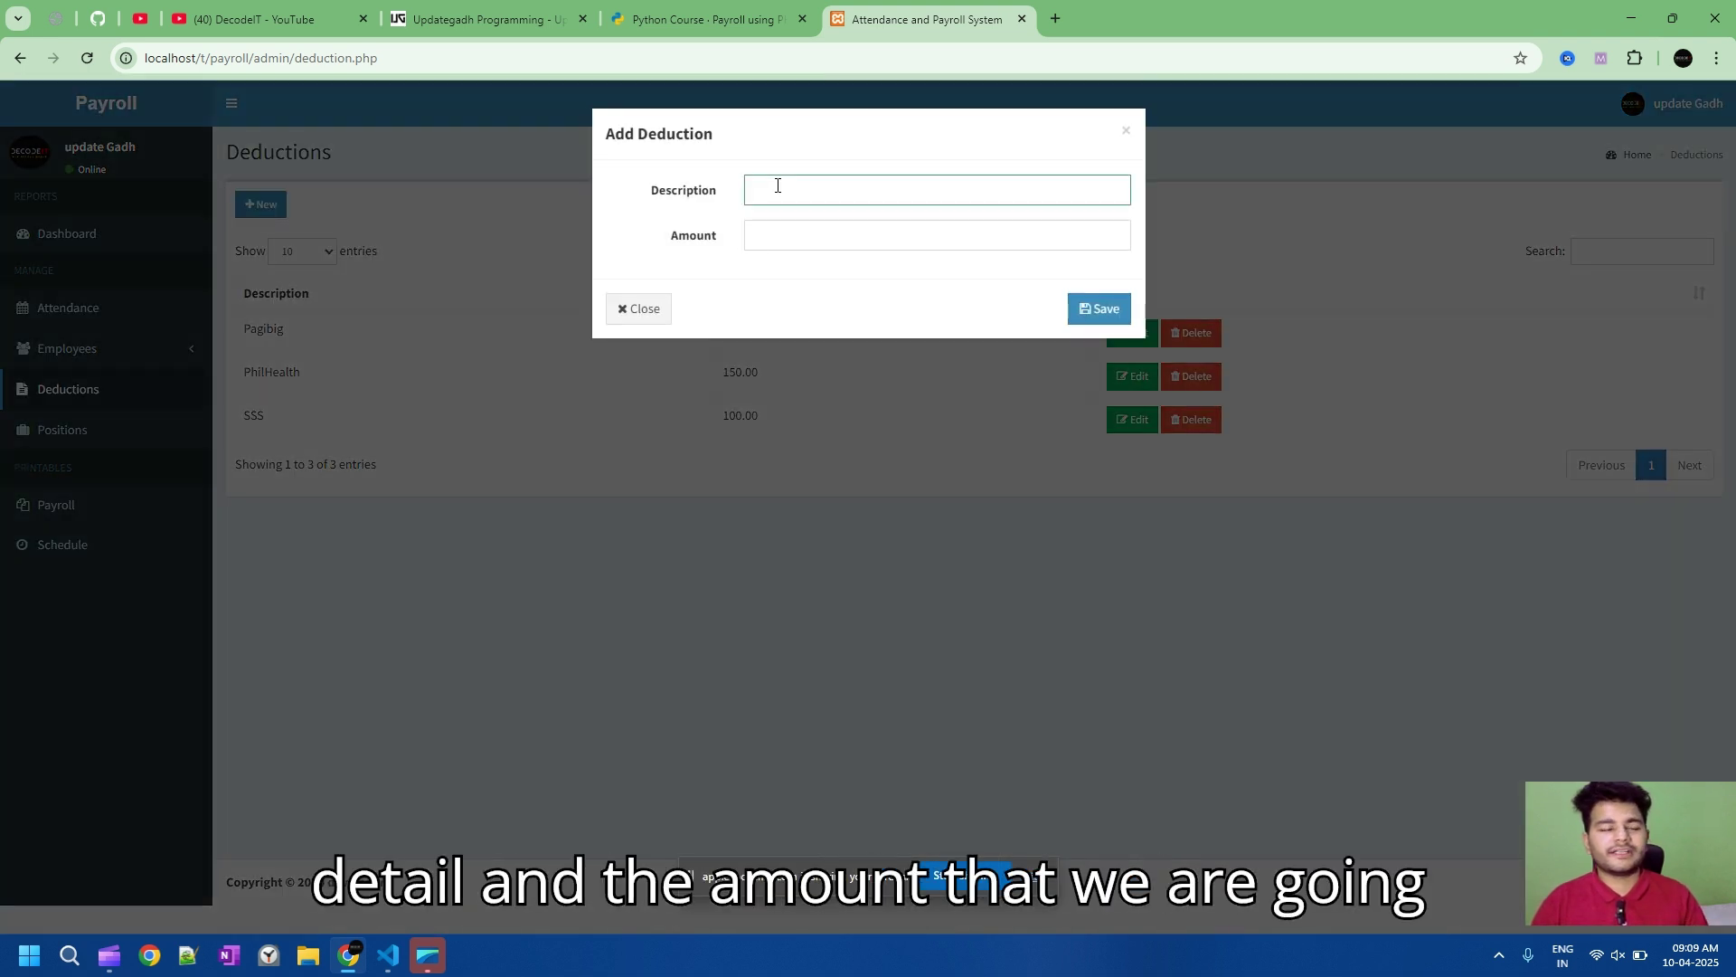
{"action": "left_click", "coordinate": [795, 252]}
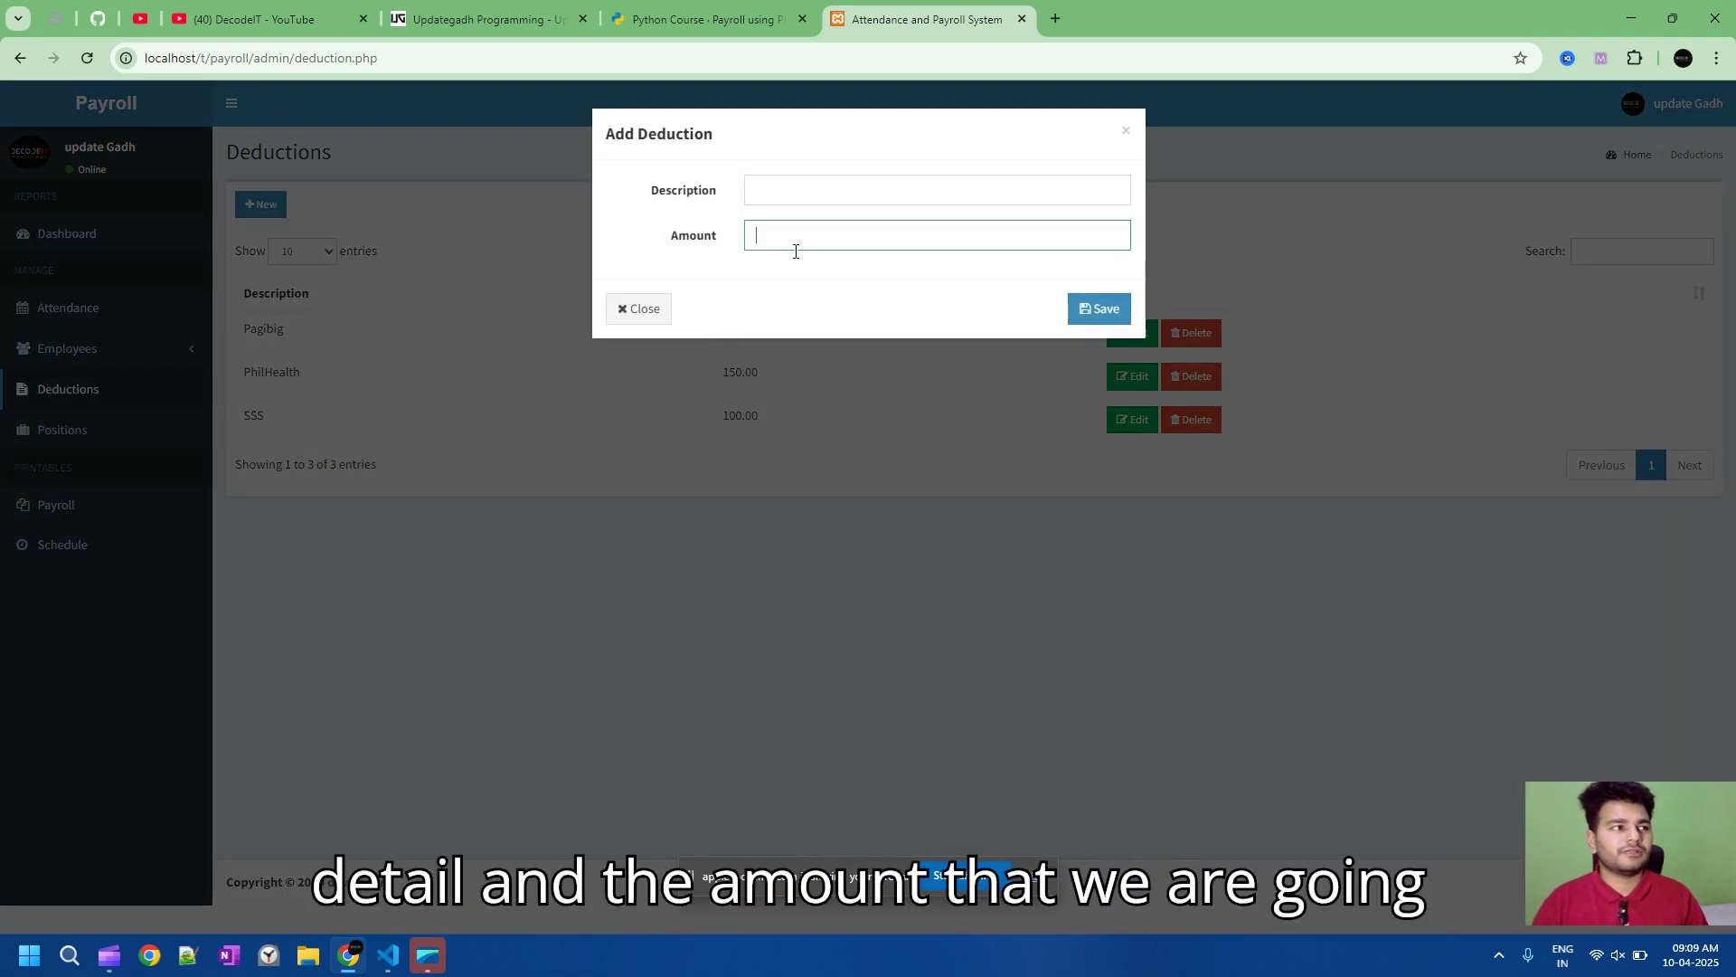
{"action": "left_click", "coordinate": [1123, 134]}
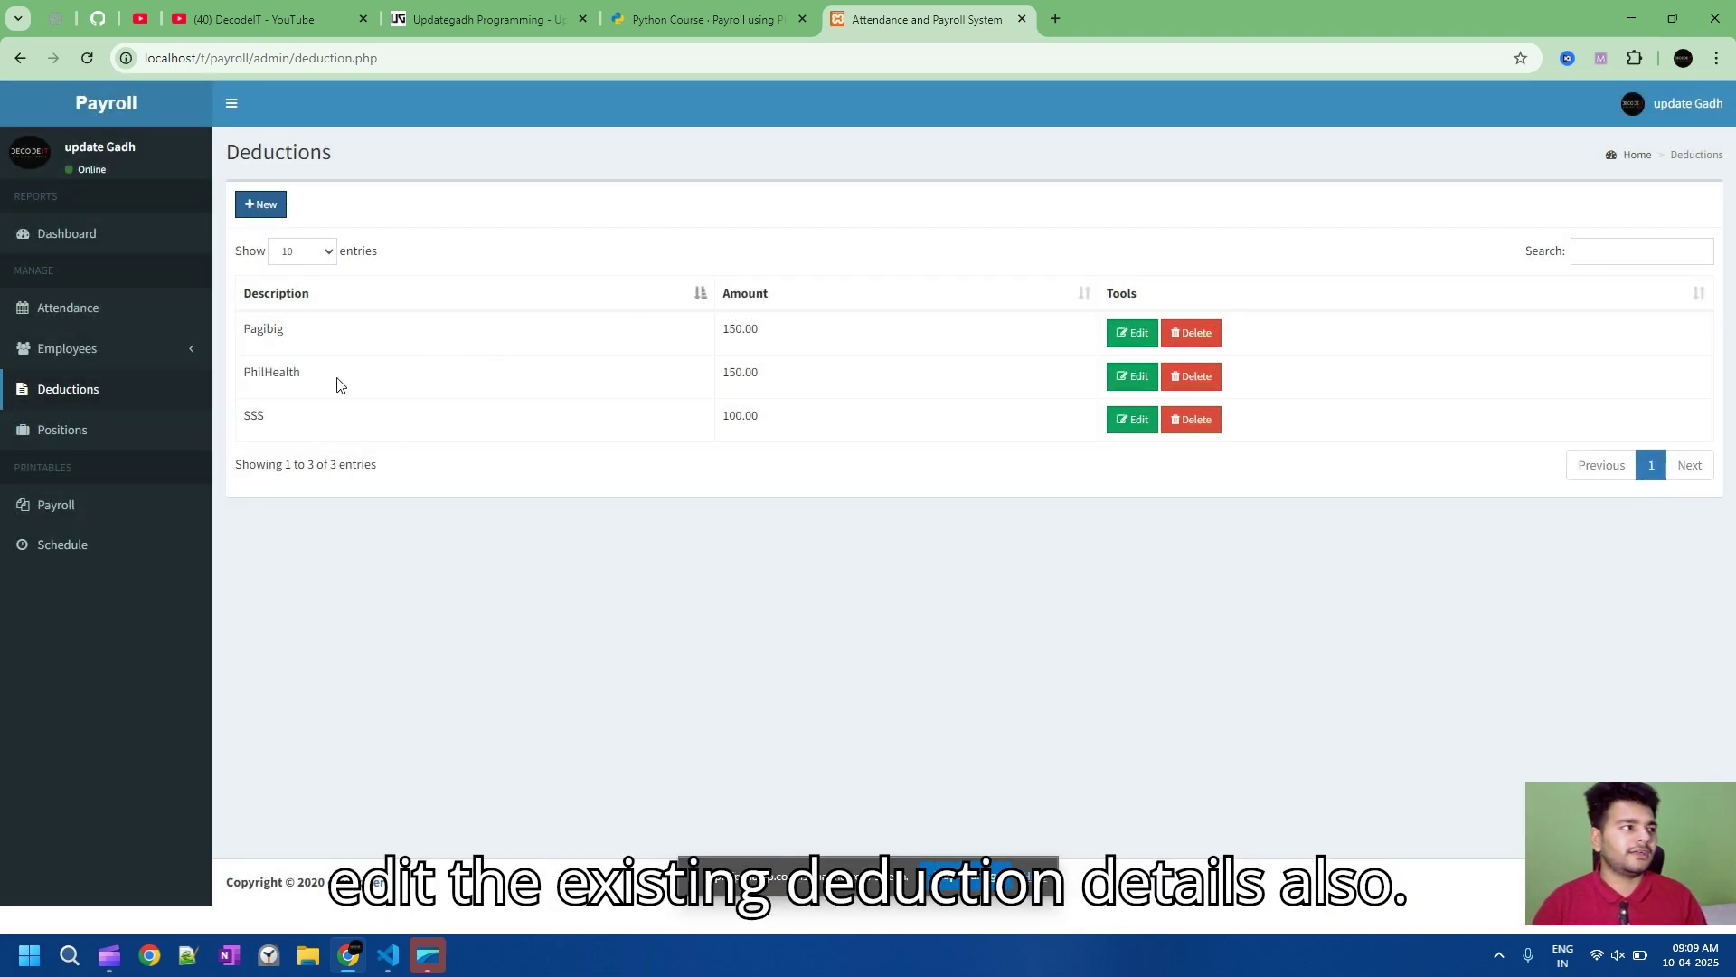
{"action": "left_click", "coordinate": [87, 439]}
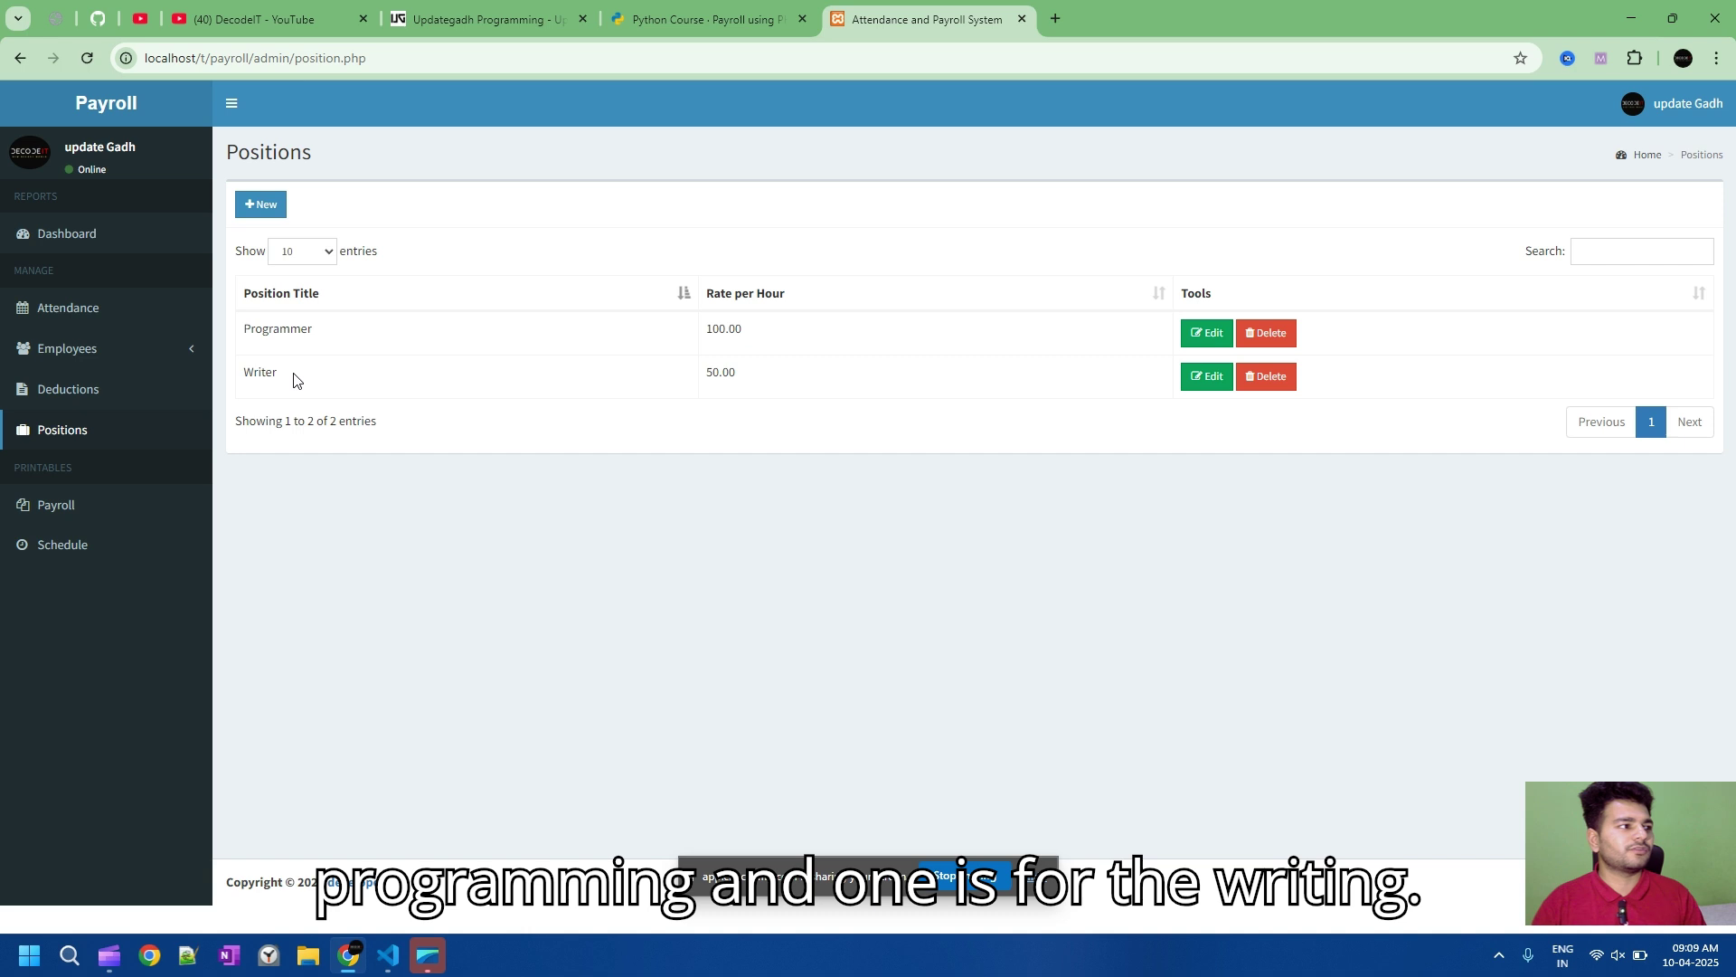
Add a new position titled Triner with a rate of 500.00 per hour
{"action": "left_click", "coordinate": [261, 206]}
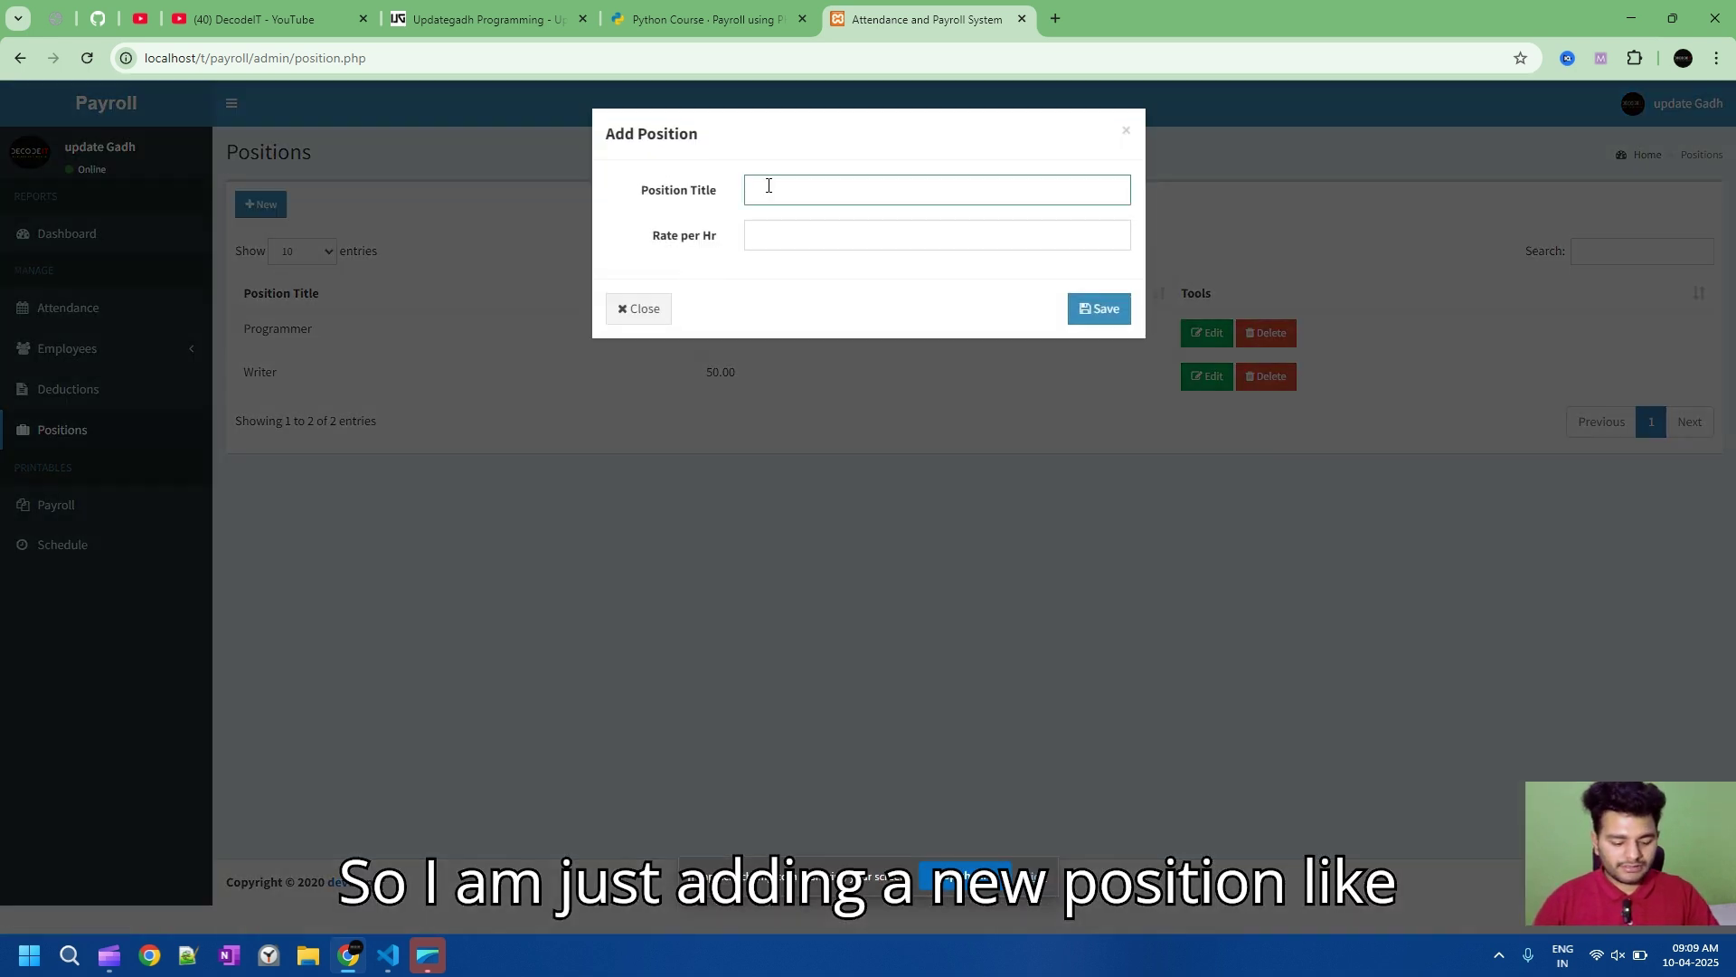
{"action": "type", "text": "Triner"}
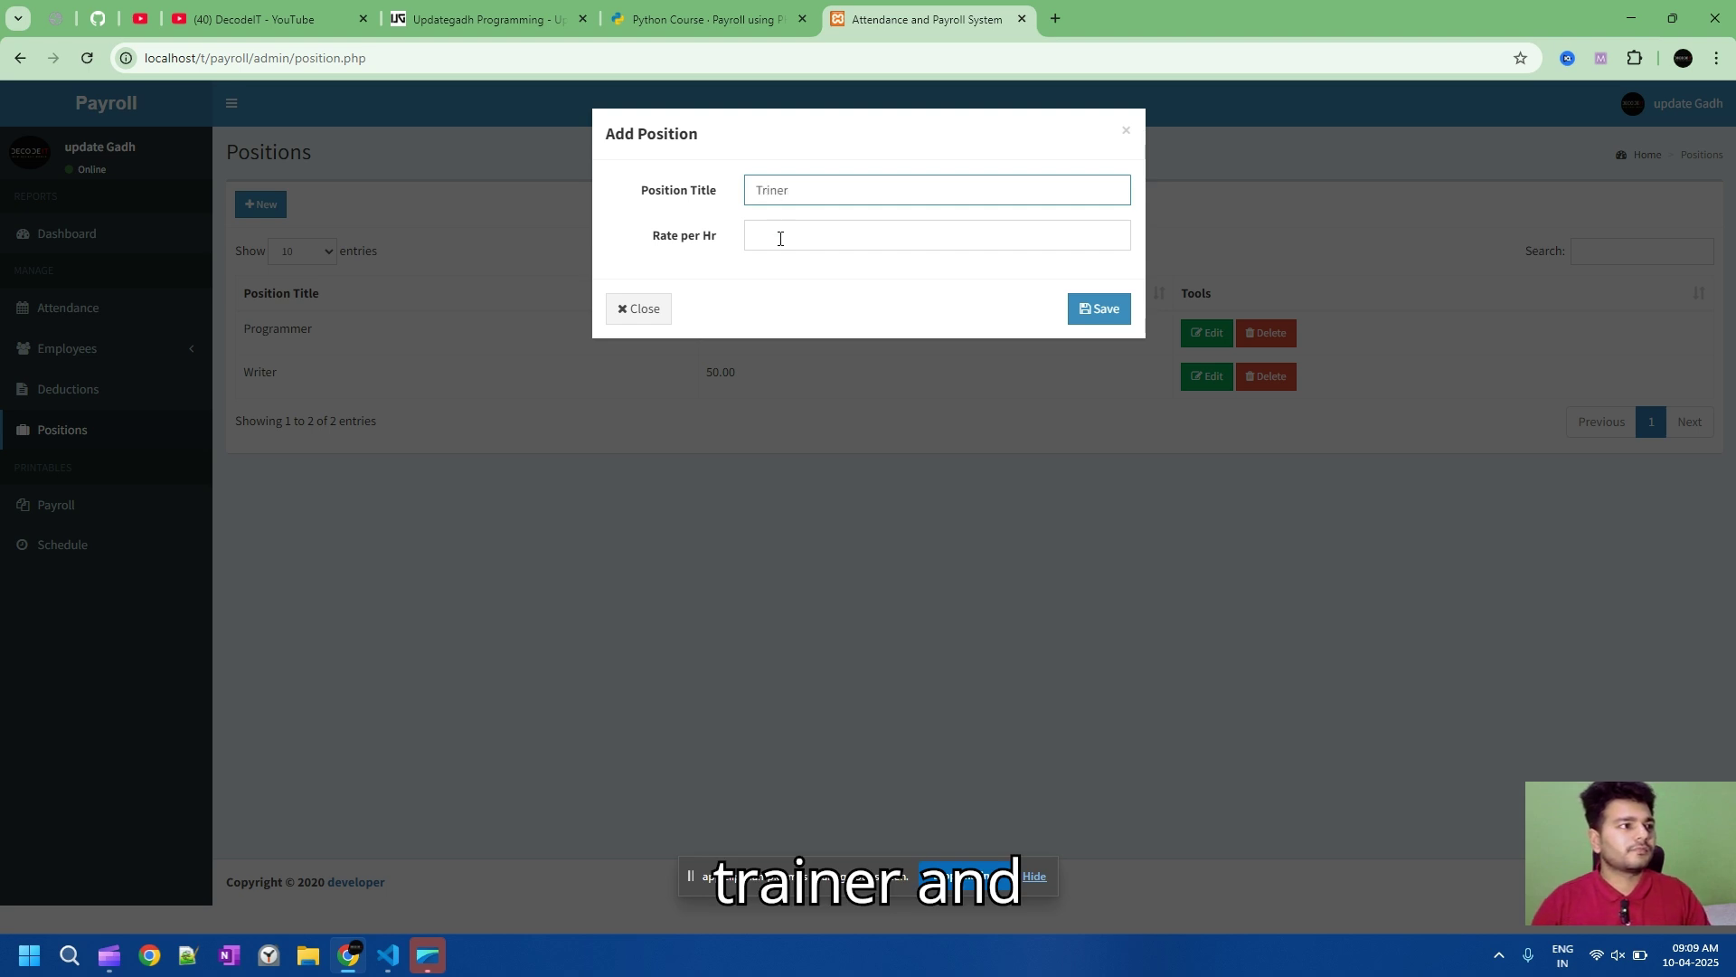
{"action": "left_click", "coordinate": [780, 239]}
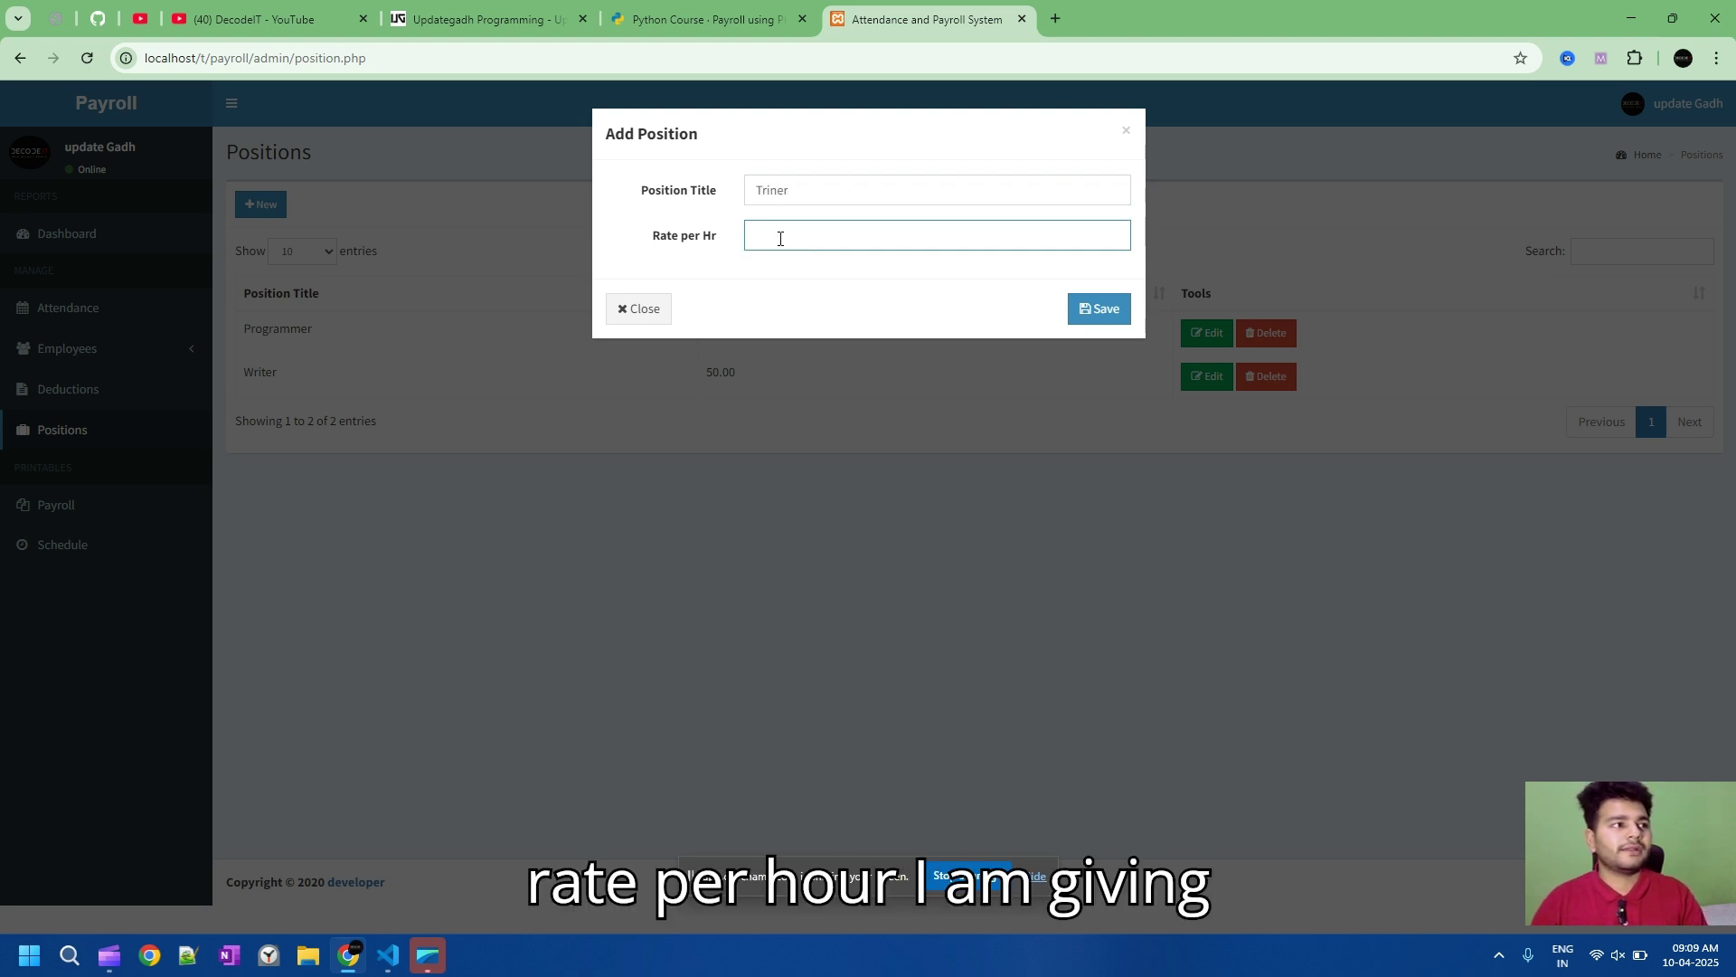
{"action": "type", "text": "100"}
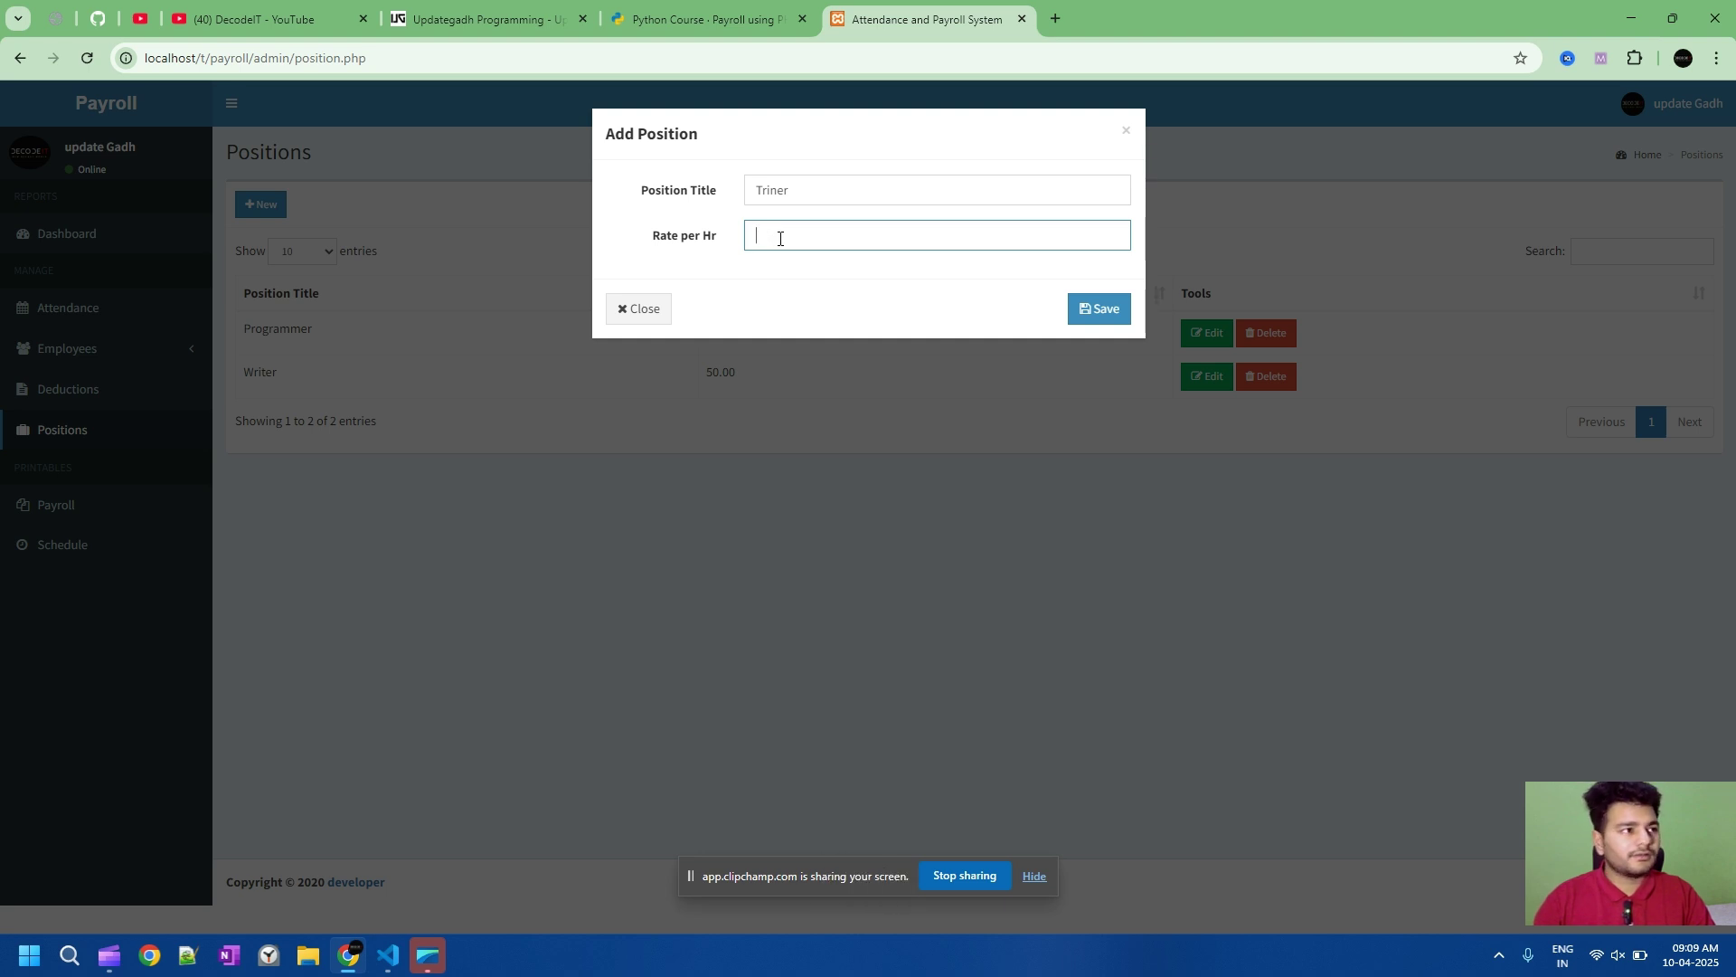
{"action": "type", "text": "5"}
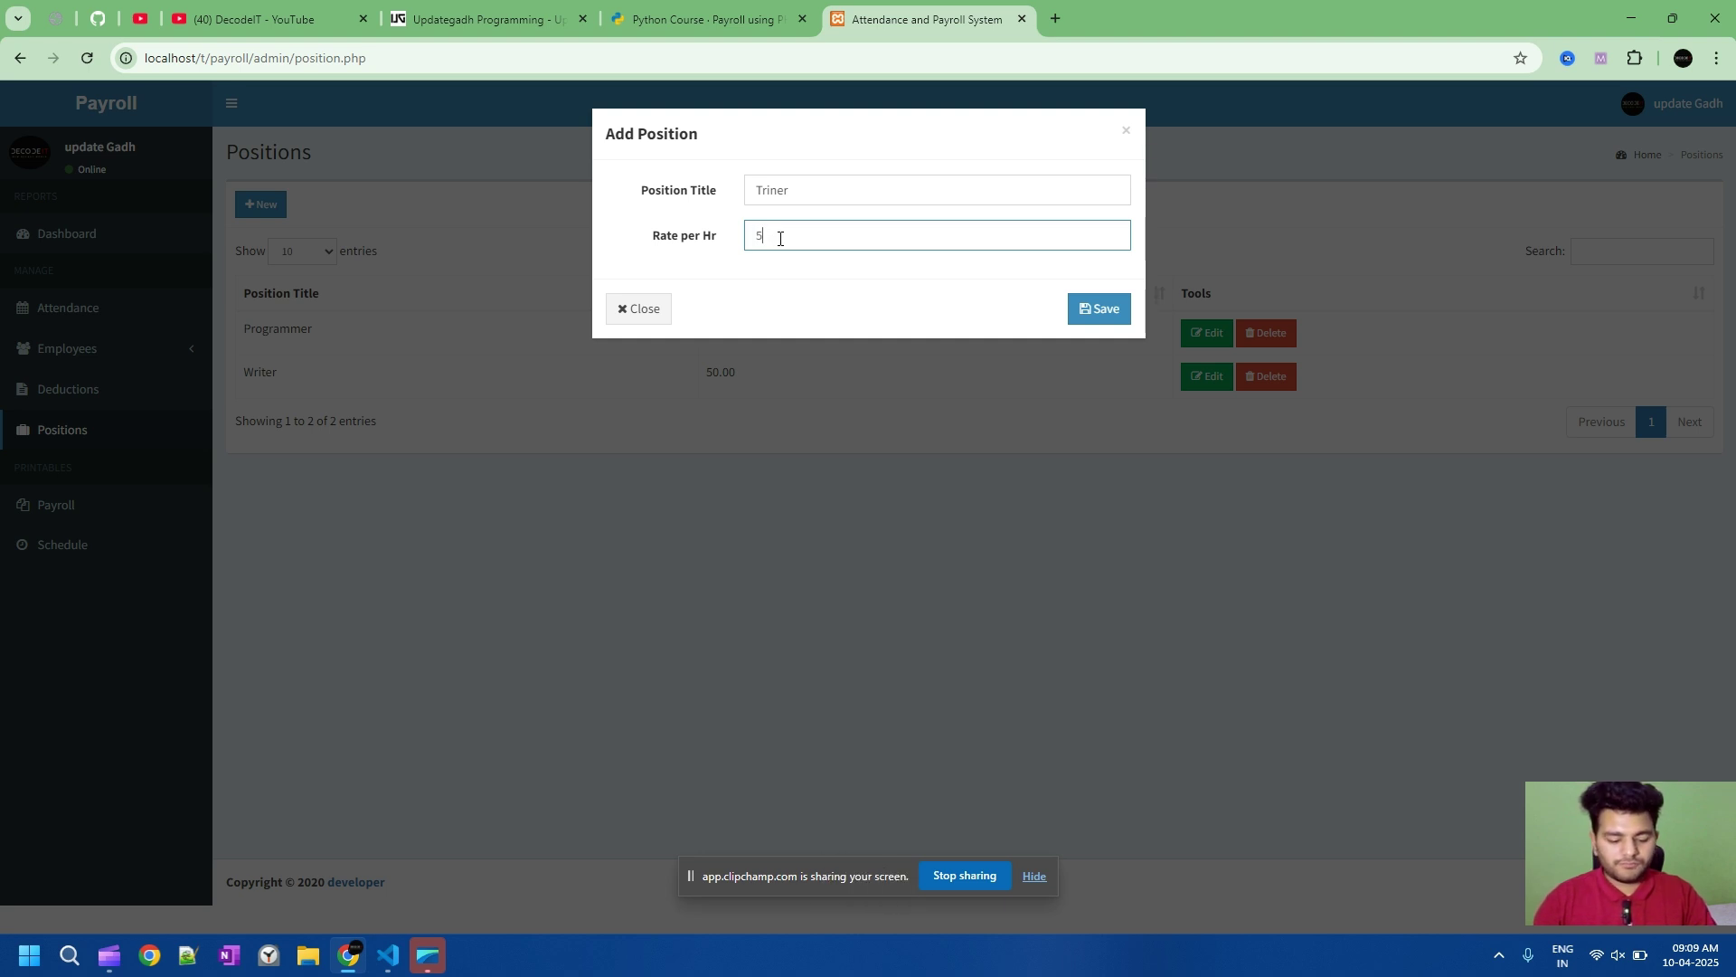
{"action": "type", "text": "00"}
{"action": "left_click", "coordinate": [1121, 310]}
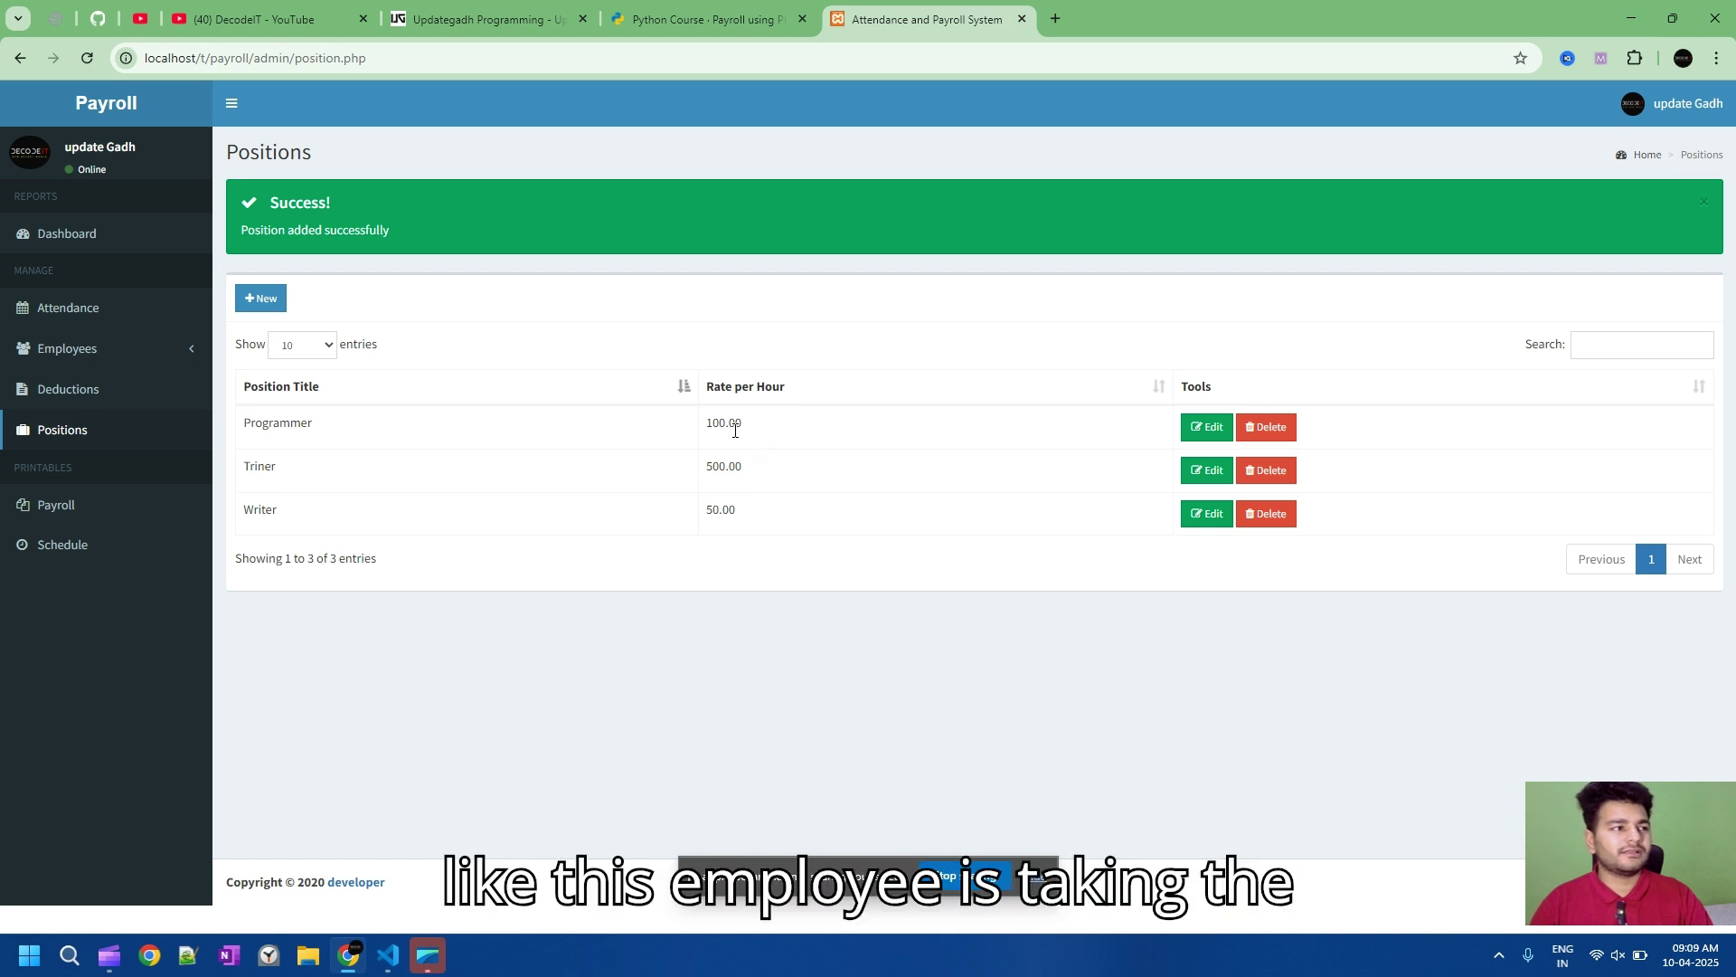
Highlight the Programmer and Triner titles and their 100.00 and 500.00 rates in the list
{"action": "left_click_drag", "start_coordinate": [735, 430], "coordinate": [699, 430]}
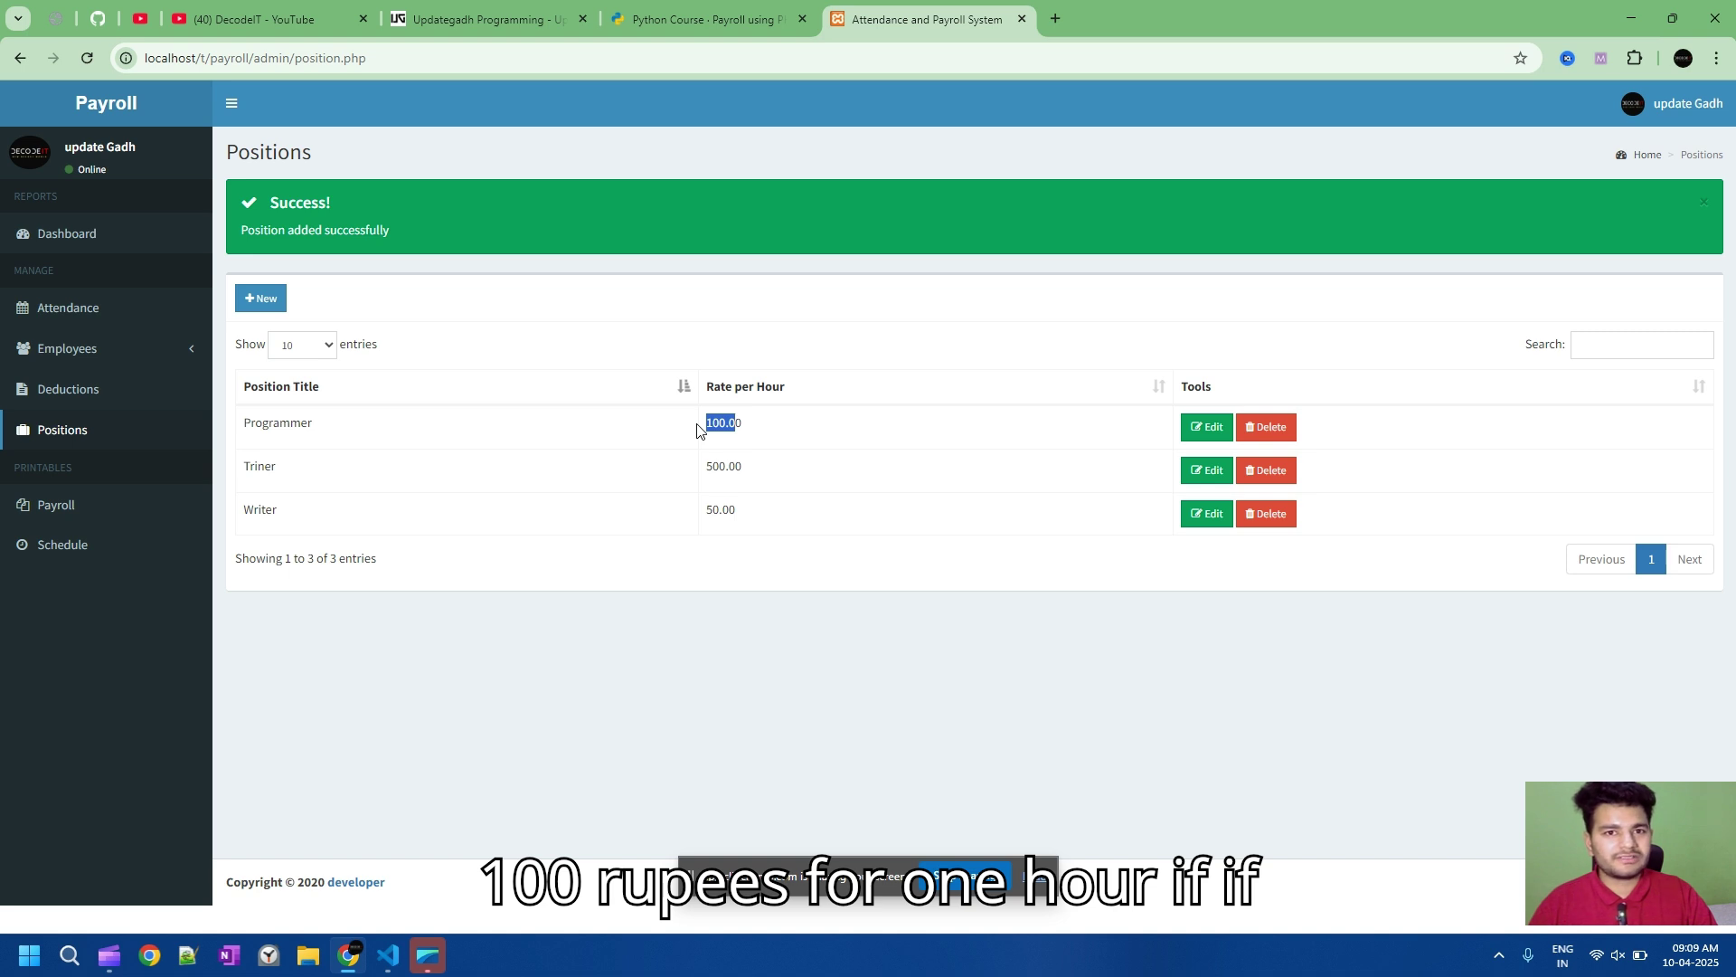
{"action": "double_click", "coordinate": [295, 423]}
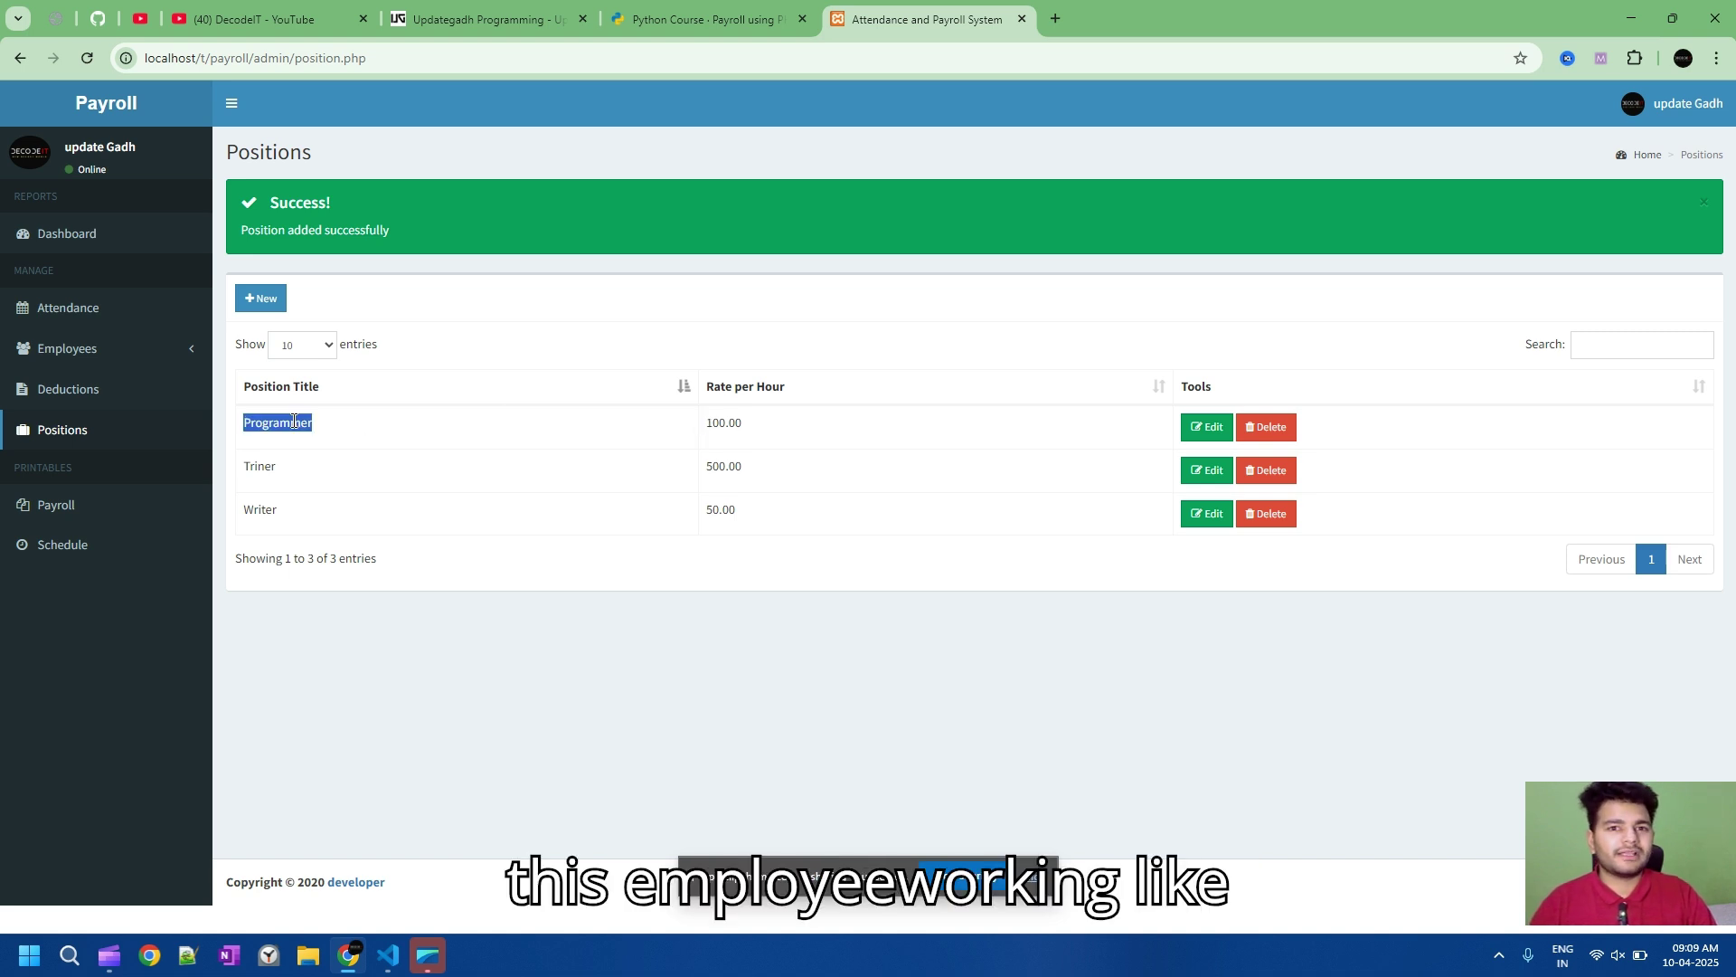
{"action": "double_click", "coordinate": [723, 425]}
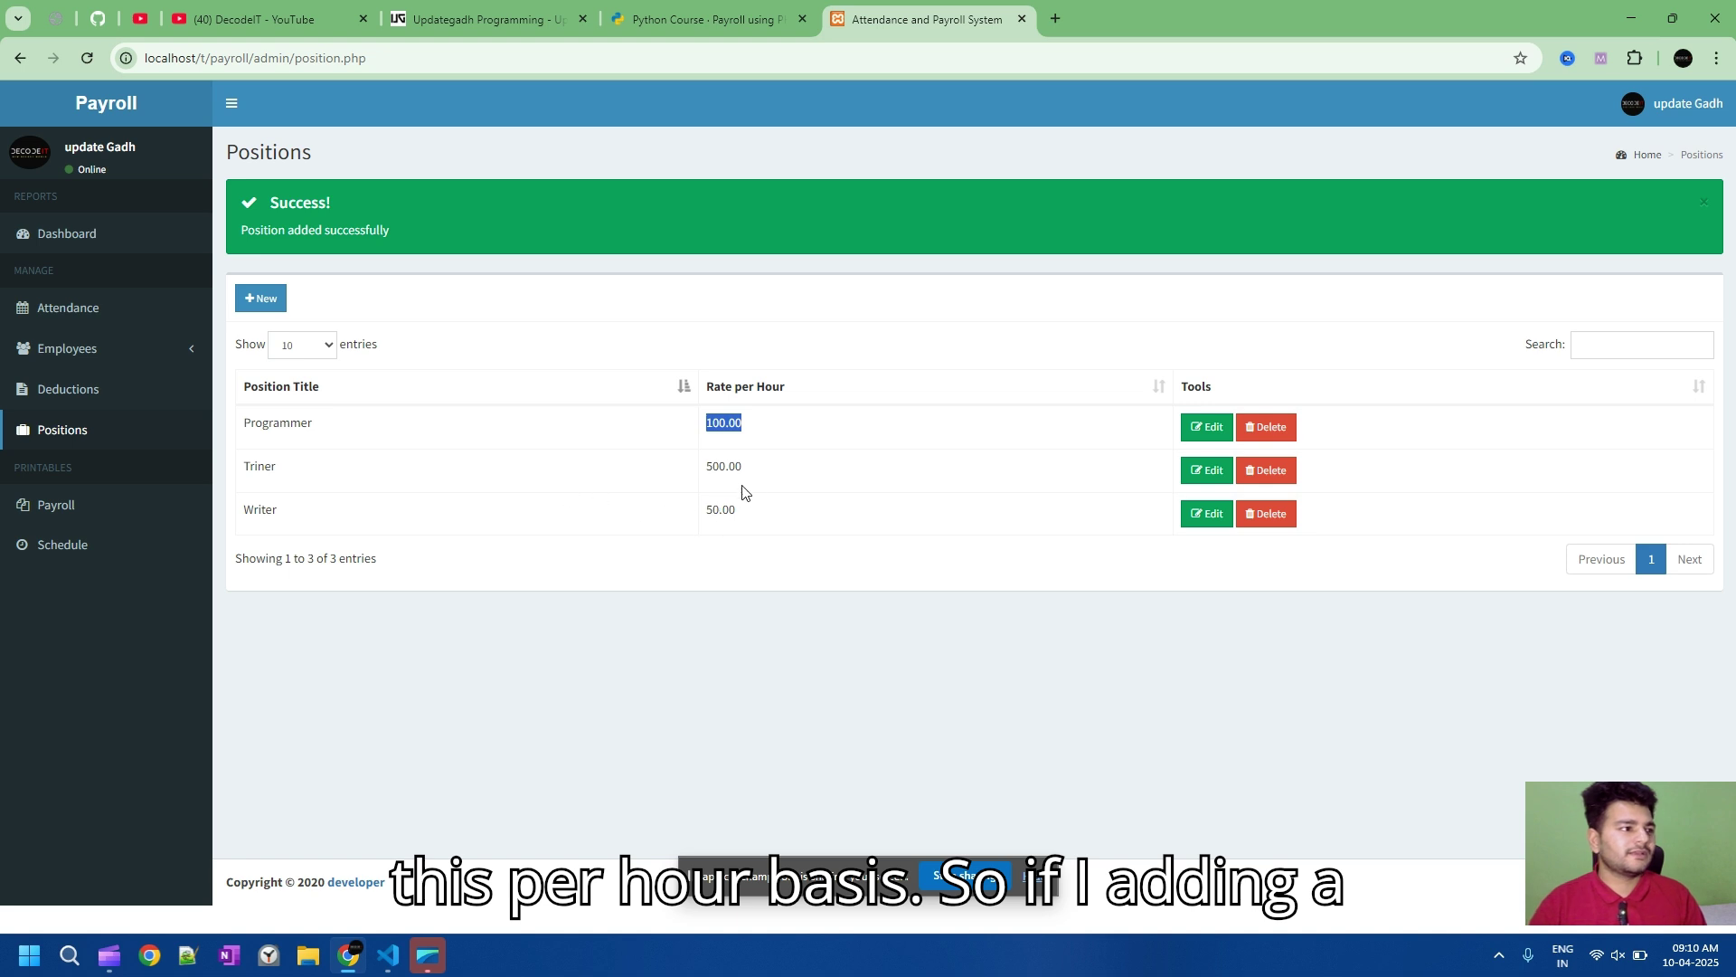
{"action": "left_click_drag", "start_coordinate": [743, 491], "coordinate": [280, 468]}
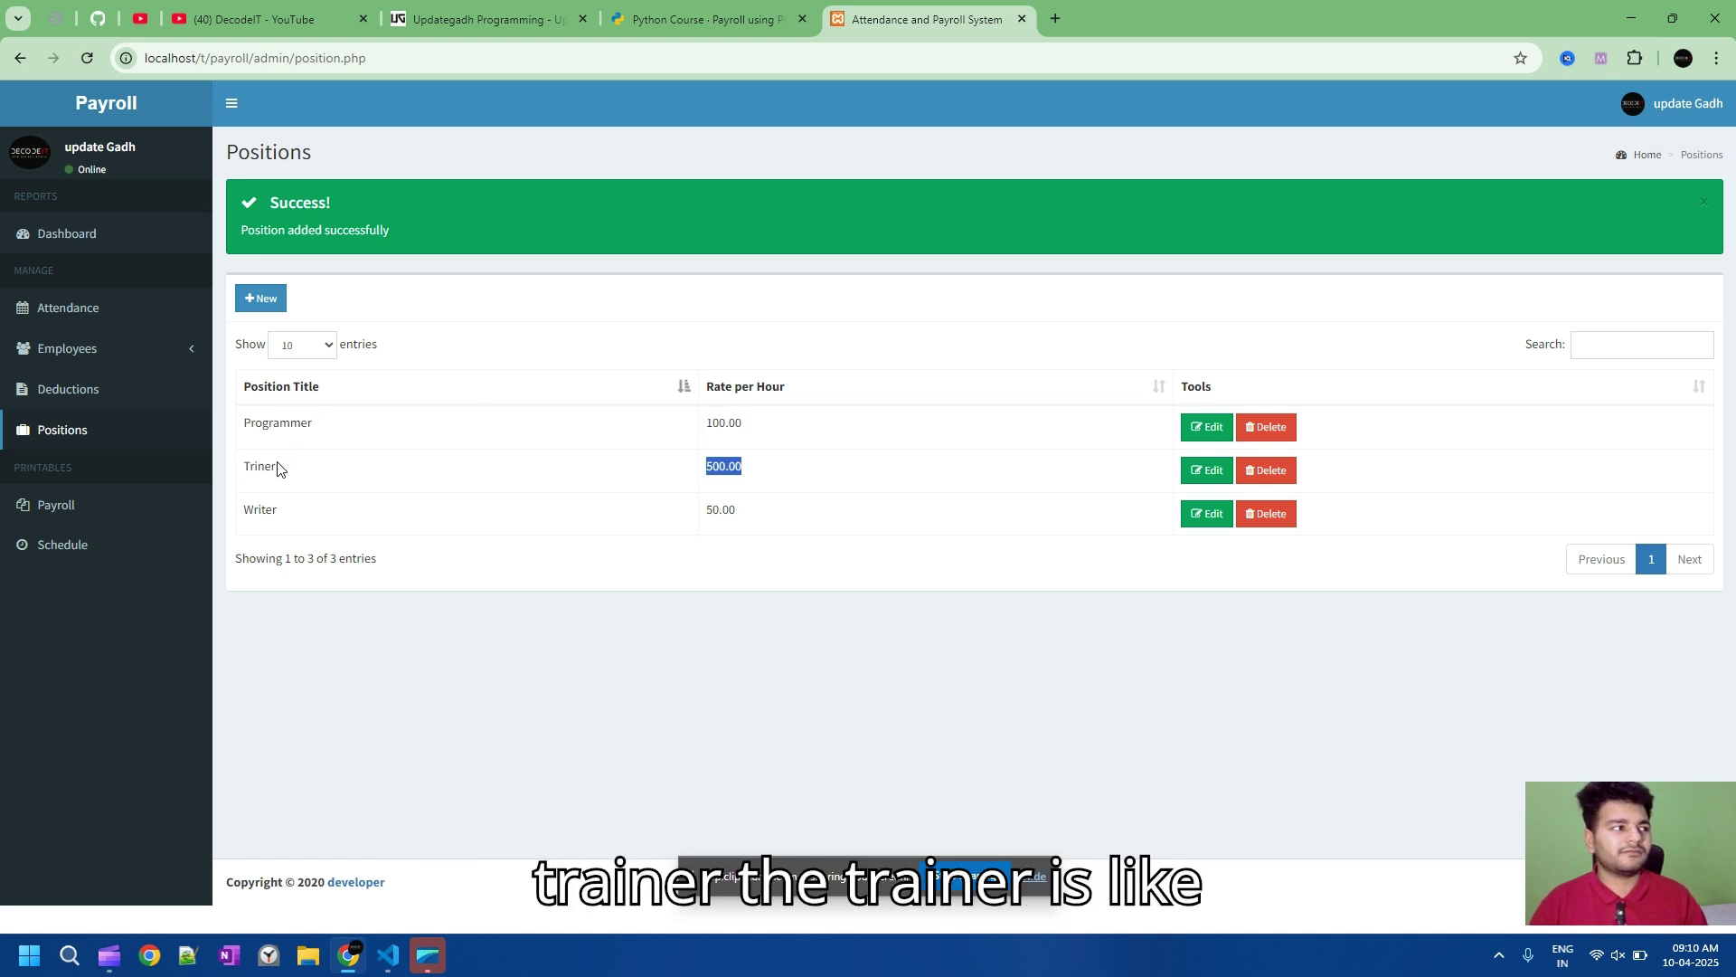
{"action": "double_click", "coordinate": [275, 464]}
{"action": "left_click_drag", "start_coordinate": [743, 465], "coordinate": [675, 465]}
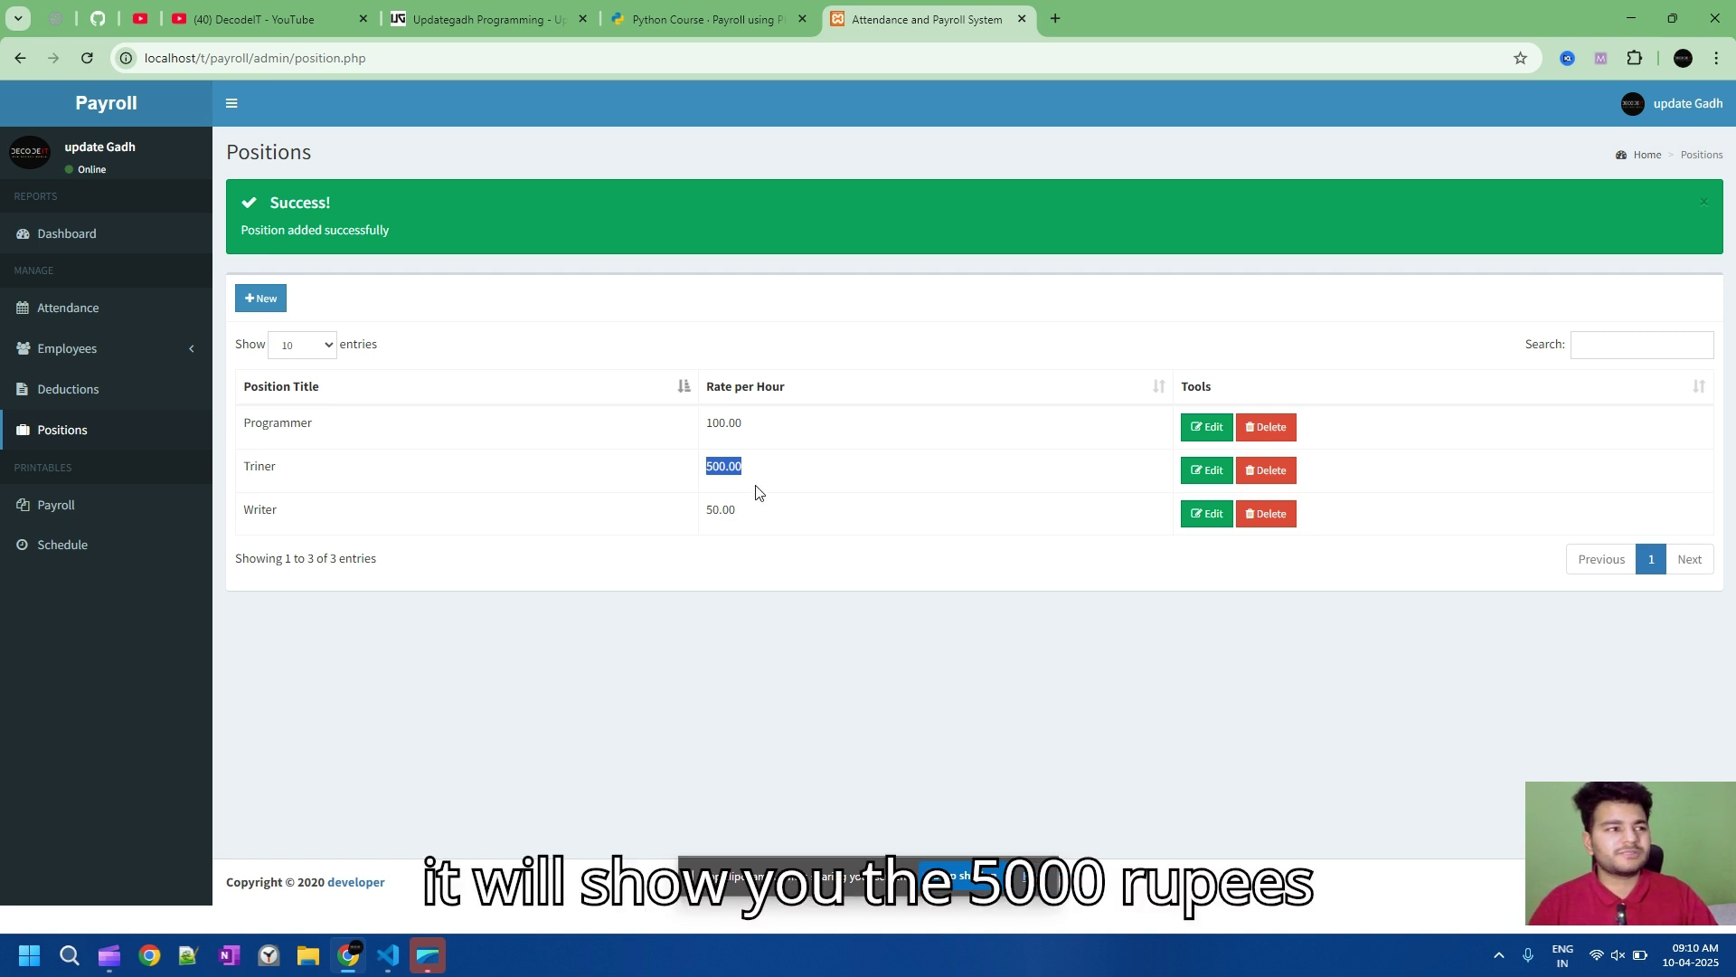
Go to the Payroll page and highlight the 400.00 deductions and -400.00 net pay
{"action": "left_click", "coordinate": [72, 507]}
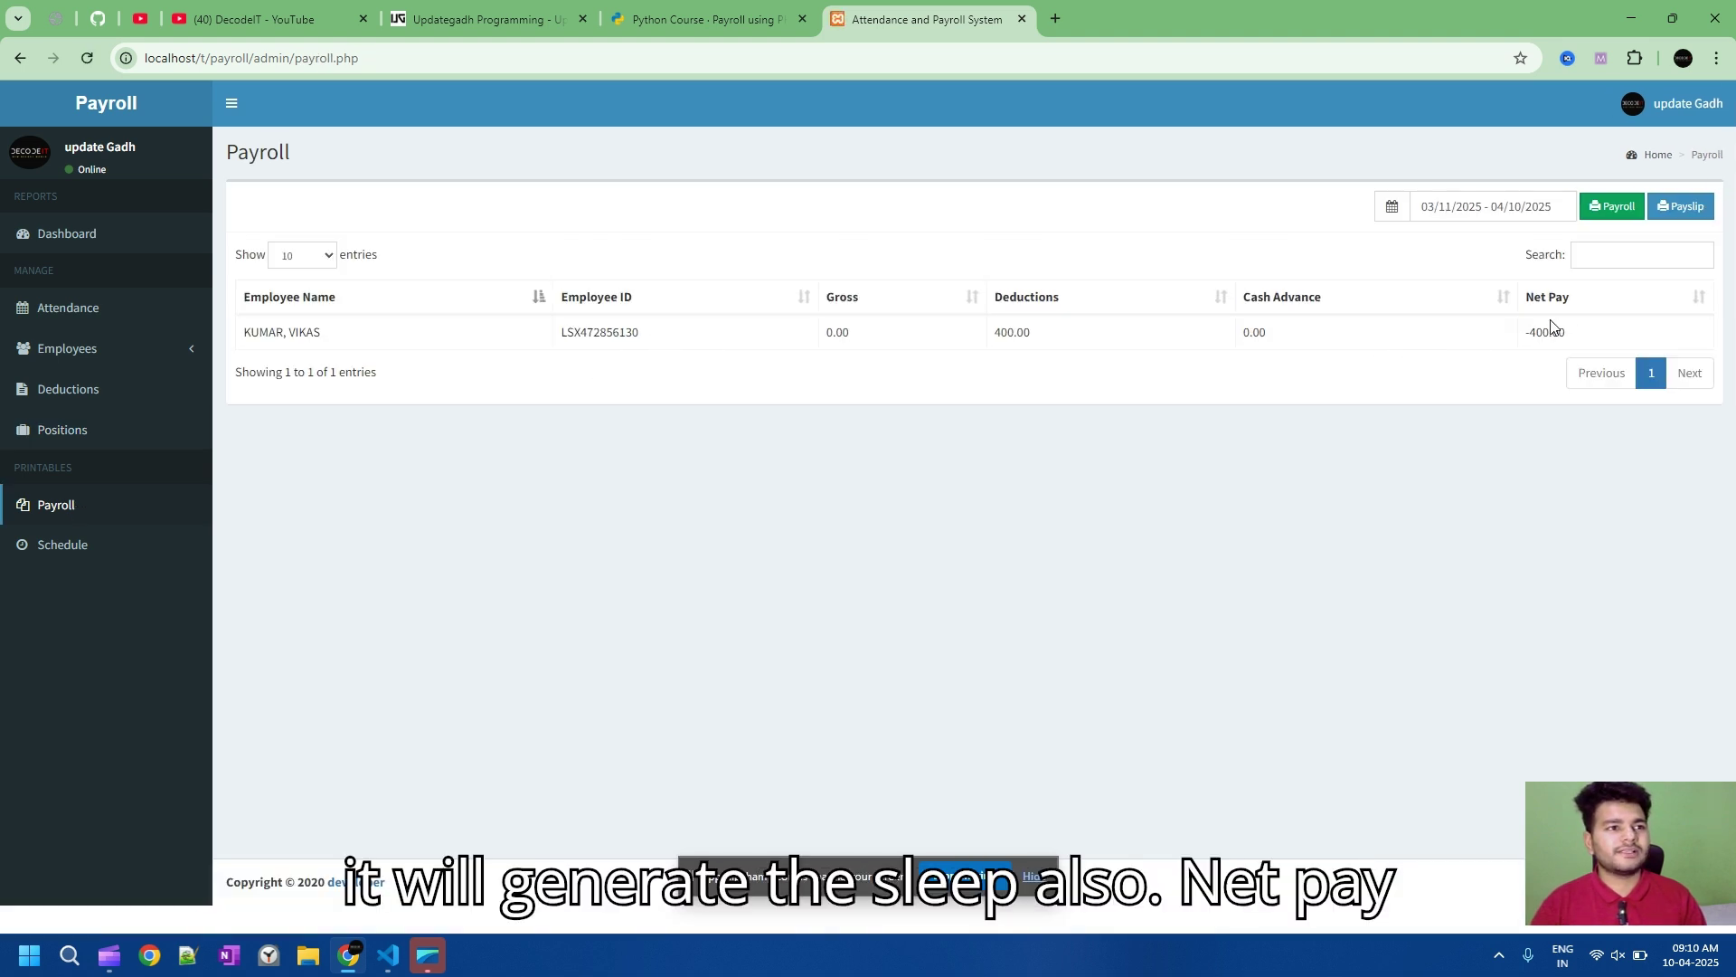
{"action": "left_click_drag", "start_coordinate": [1581, 338], "coordinate": [1537, 331]}
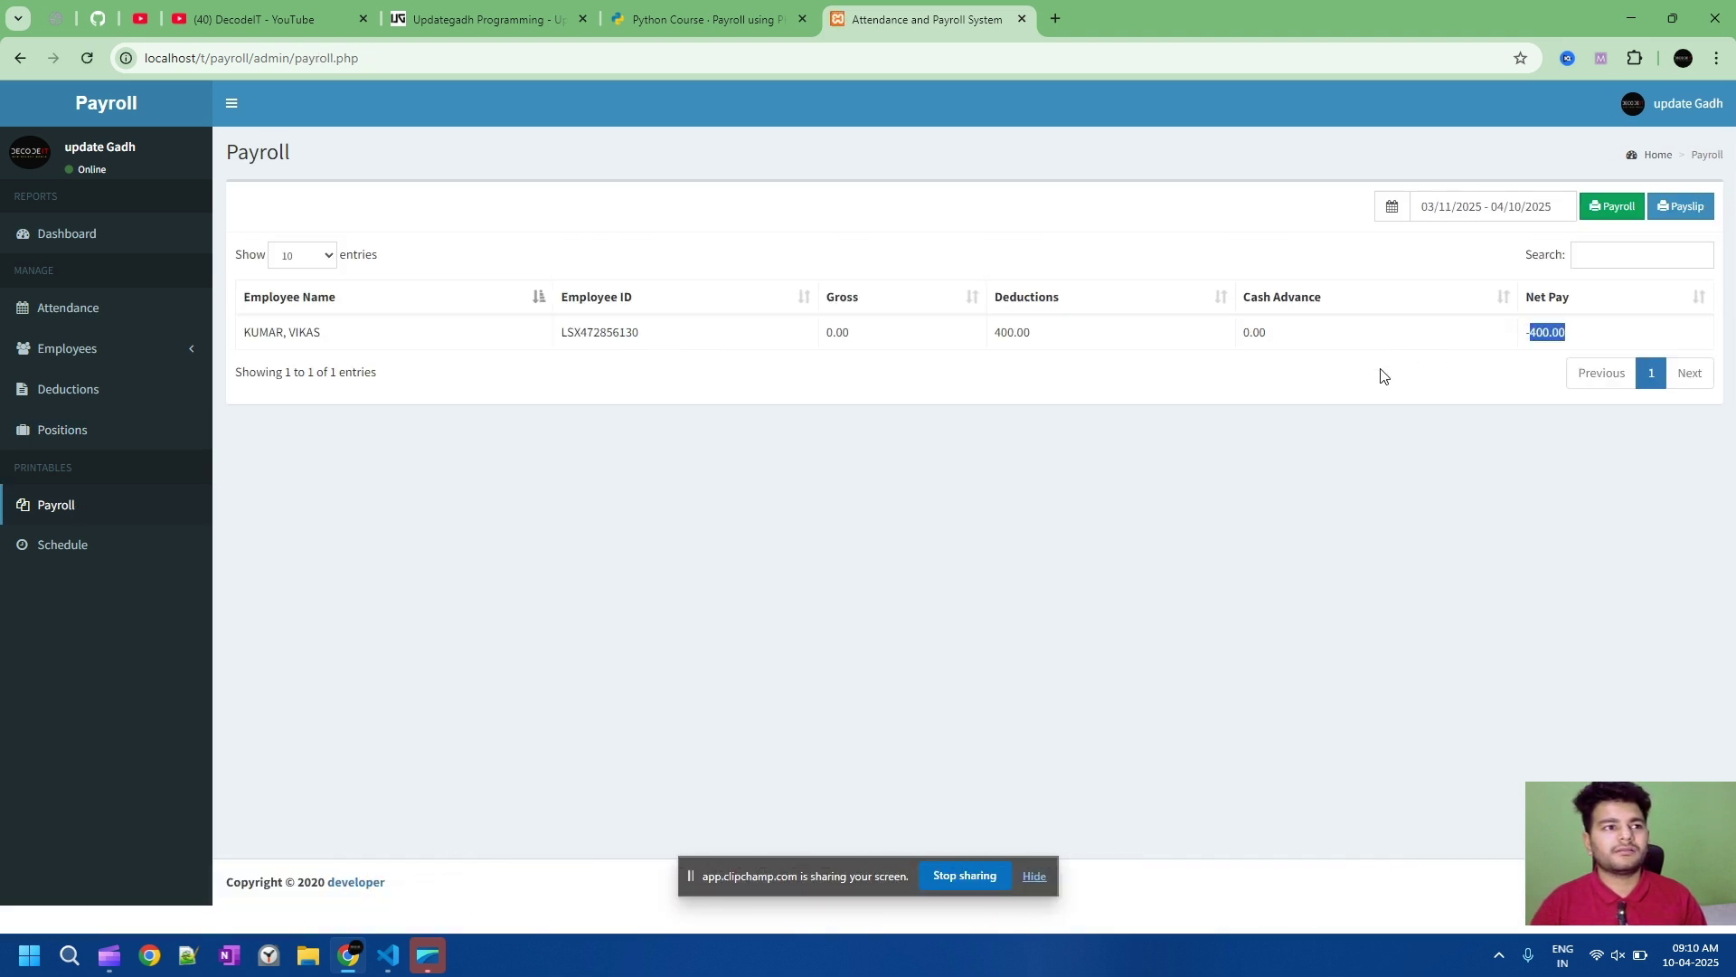
{"action": "left_click_drag", "start_coordinate": [1082, 332], "coordinate": [976, 334]}
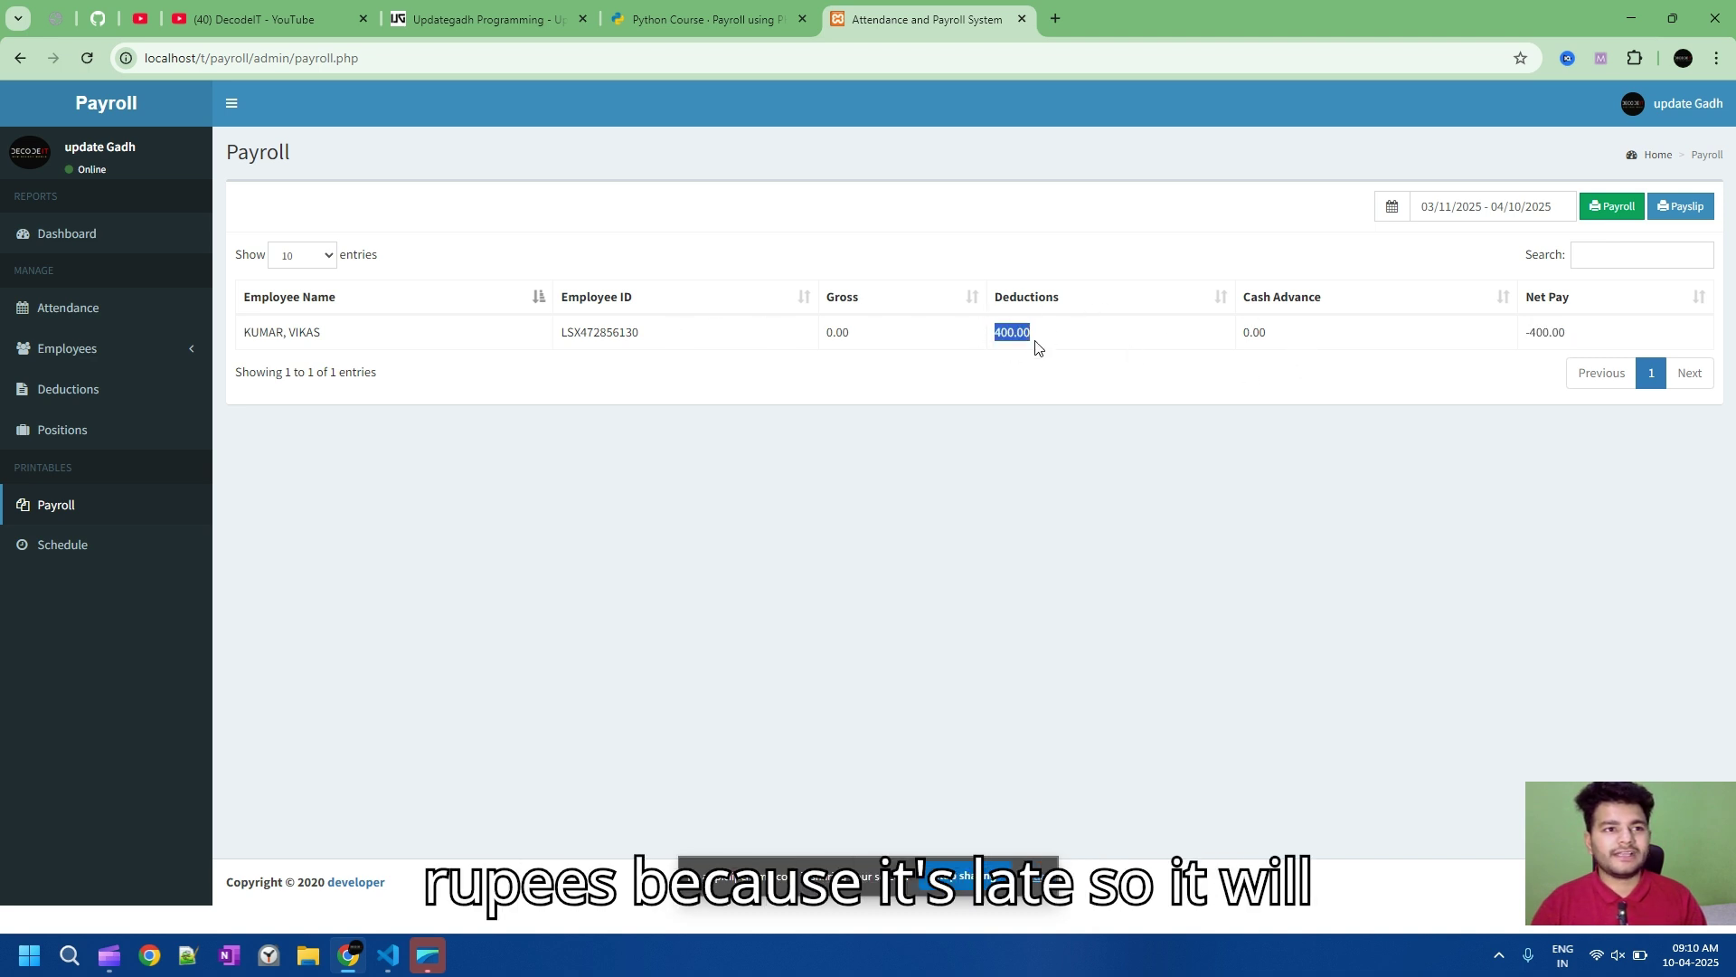
Filter the payroll to the 04/01/2025 – 04/11/2025 date range
{"action": "left_click", "coordinate": [1528, 207]}
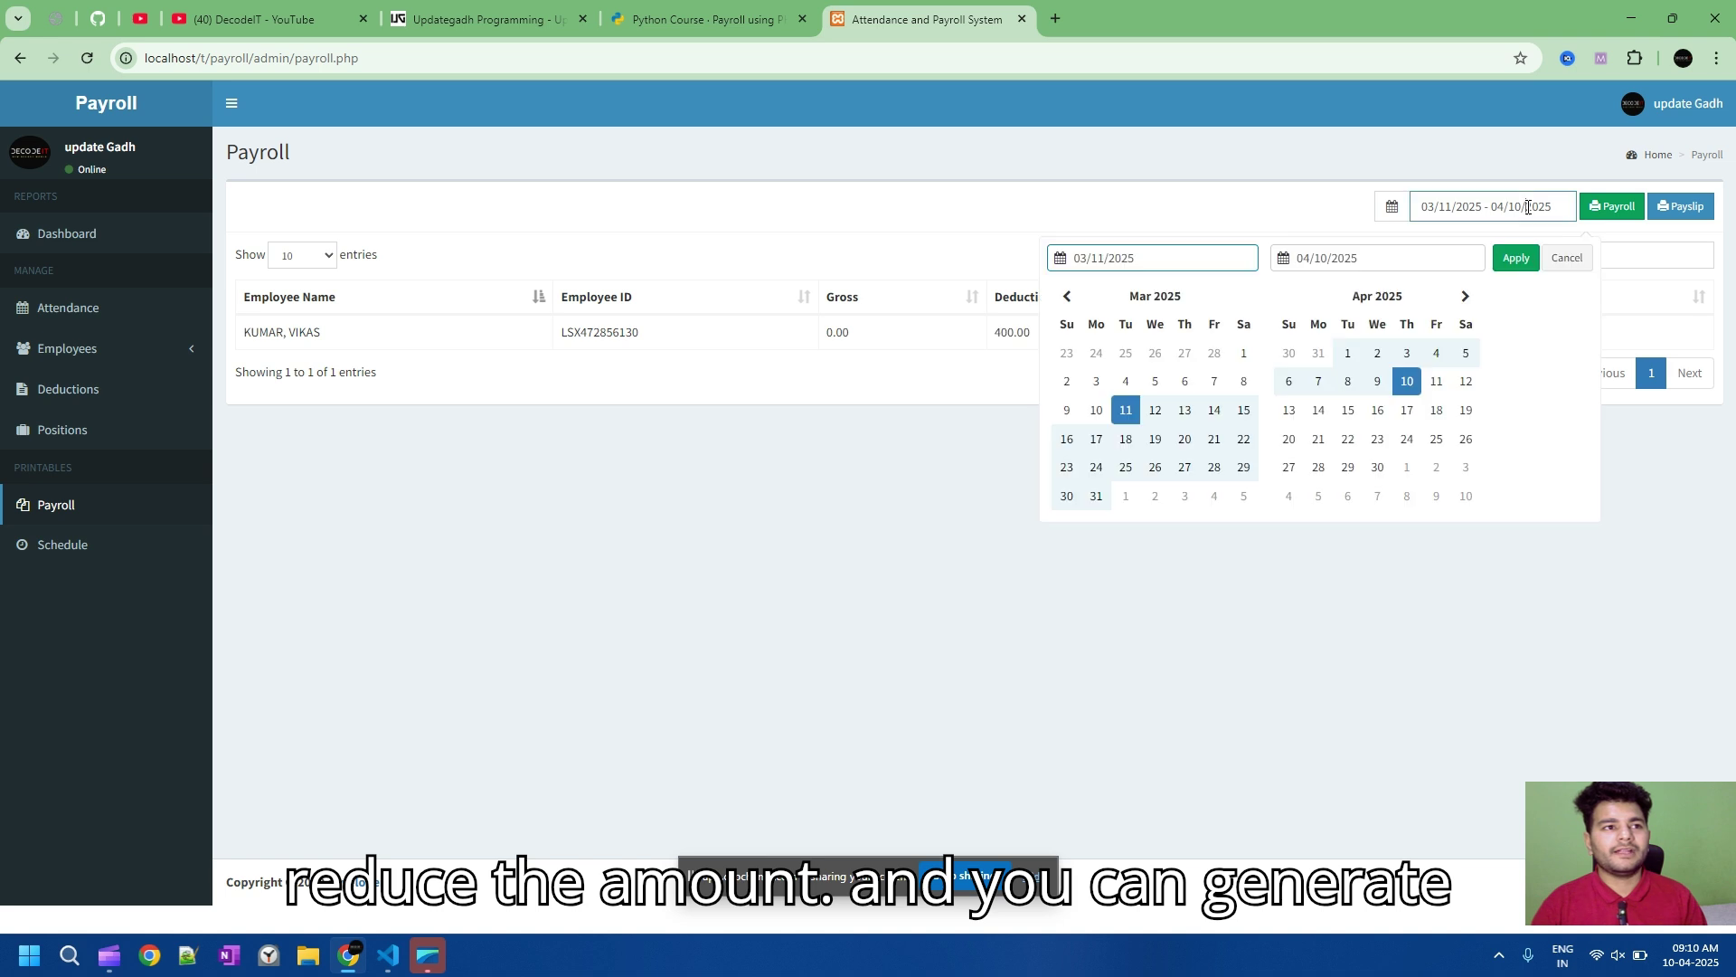
{"action": "left_click", "coordinate": [1297, 202]}
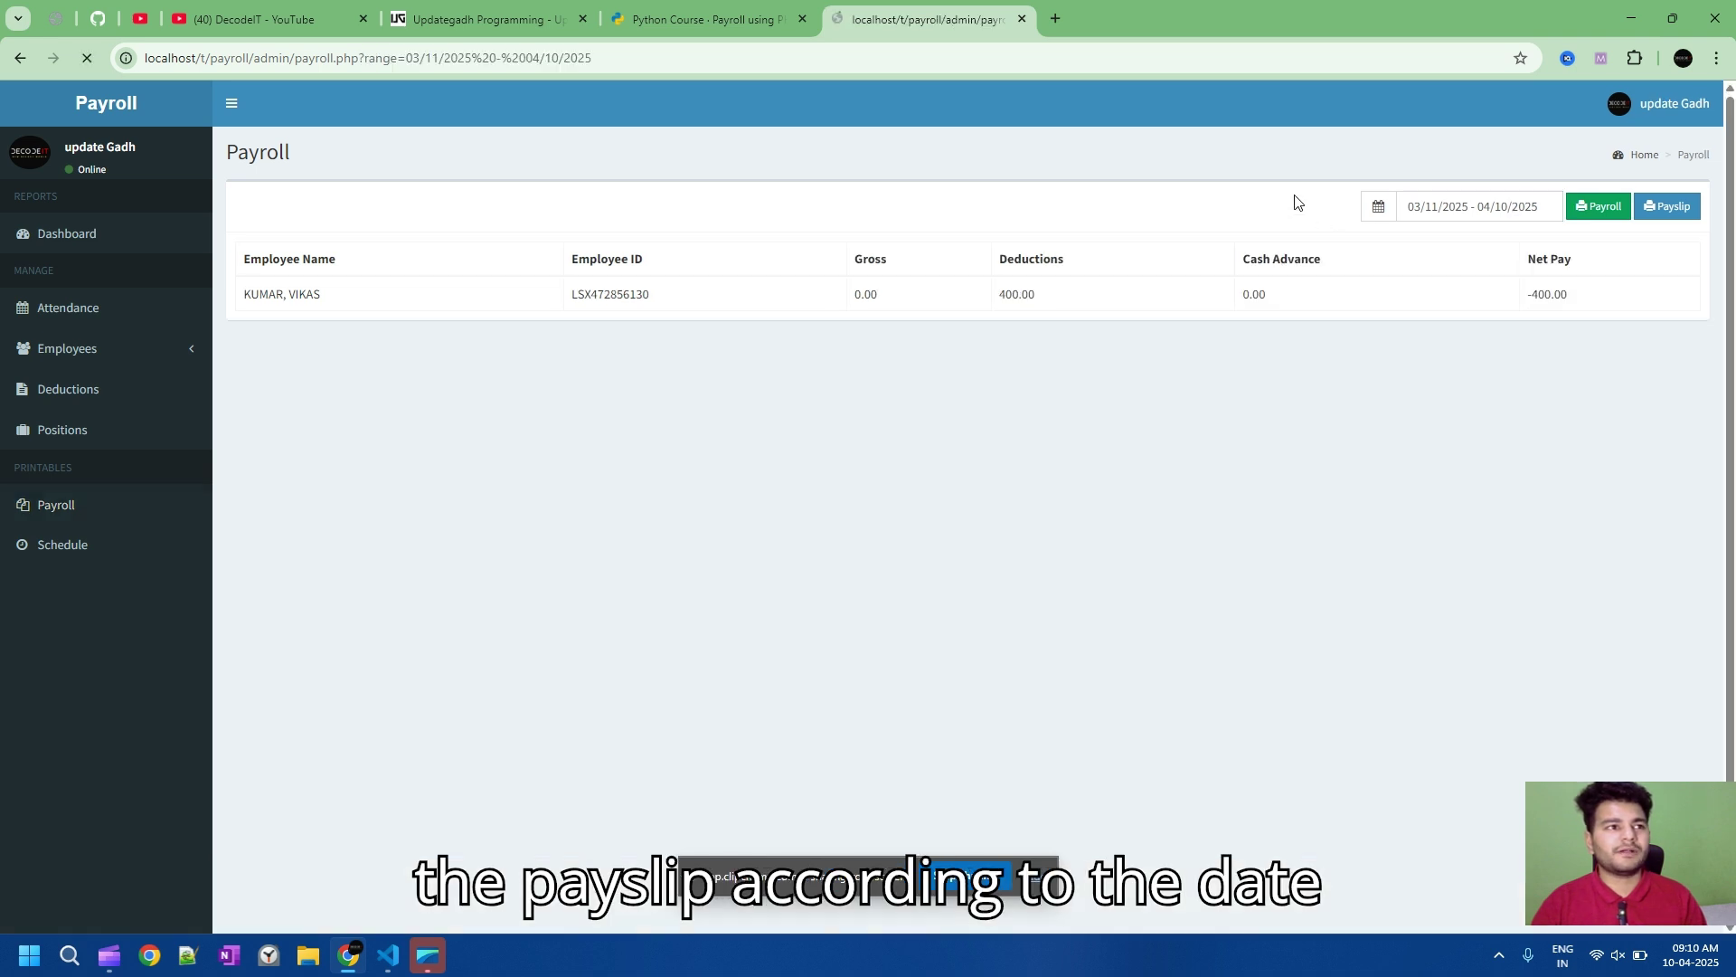
{"action": "left_click", "coordinate": [1529, 207]}
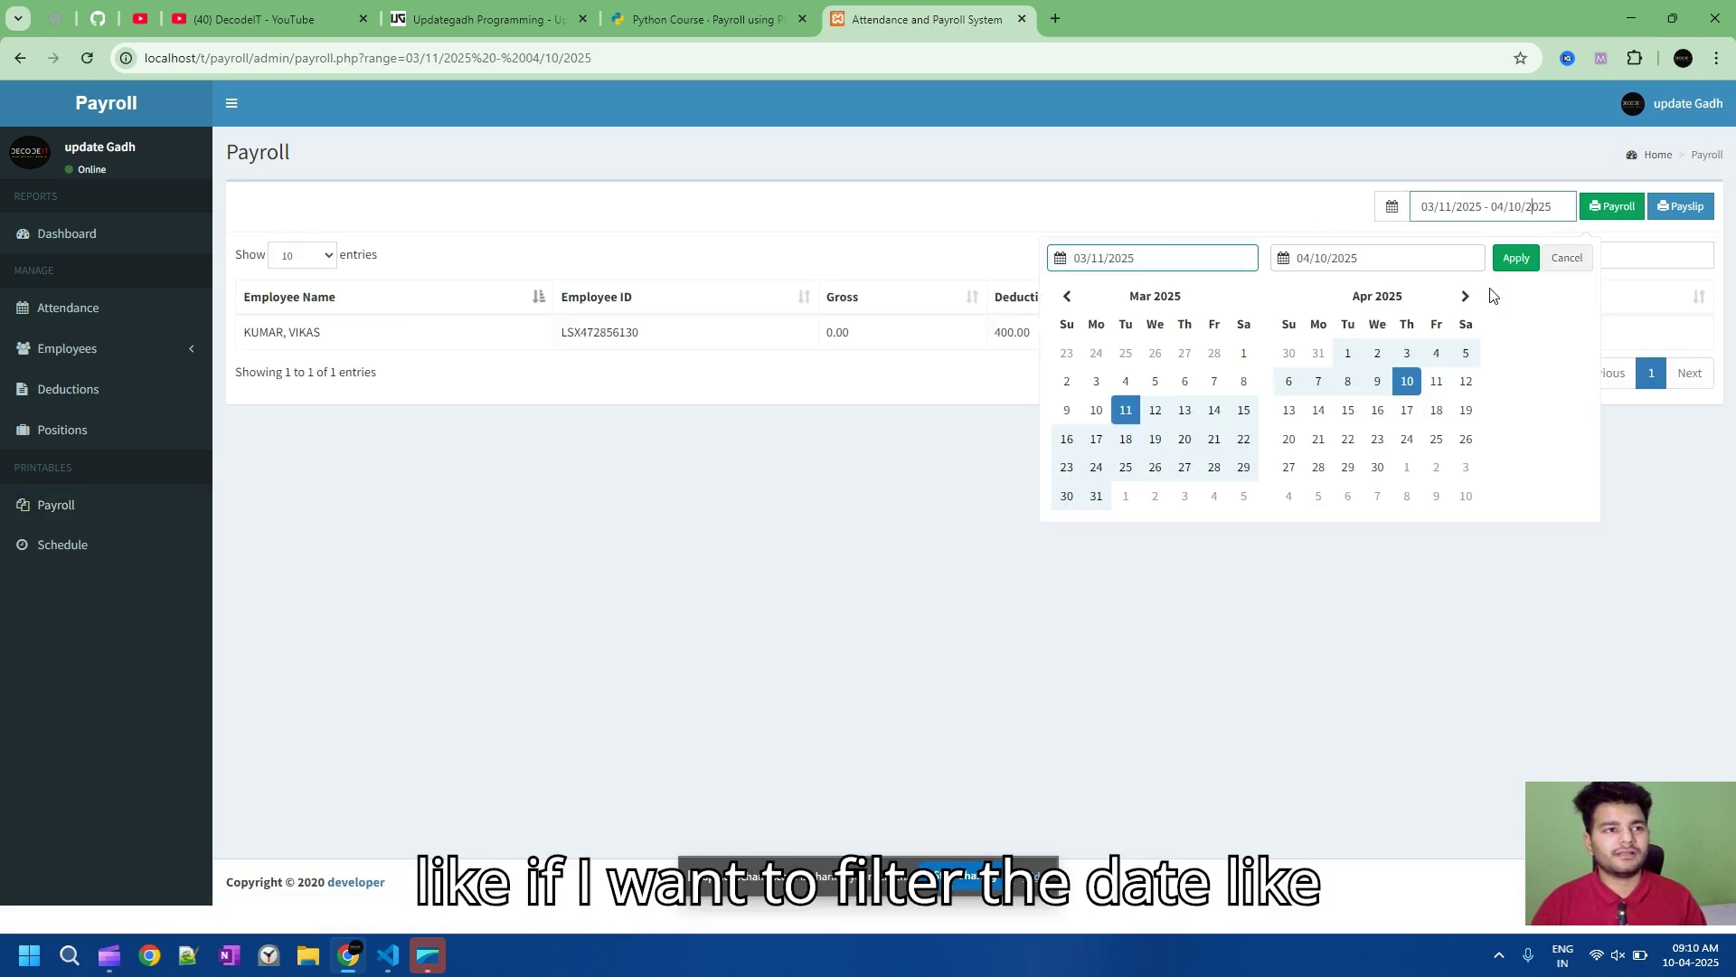
{"action": "left_click", "coordinate": [1347, 352]}
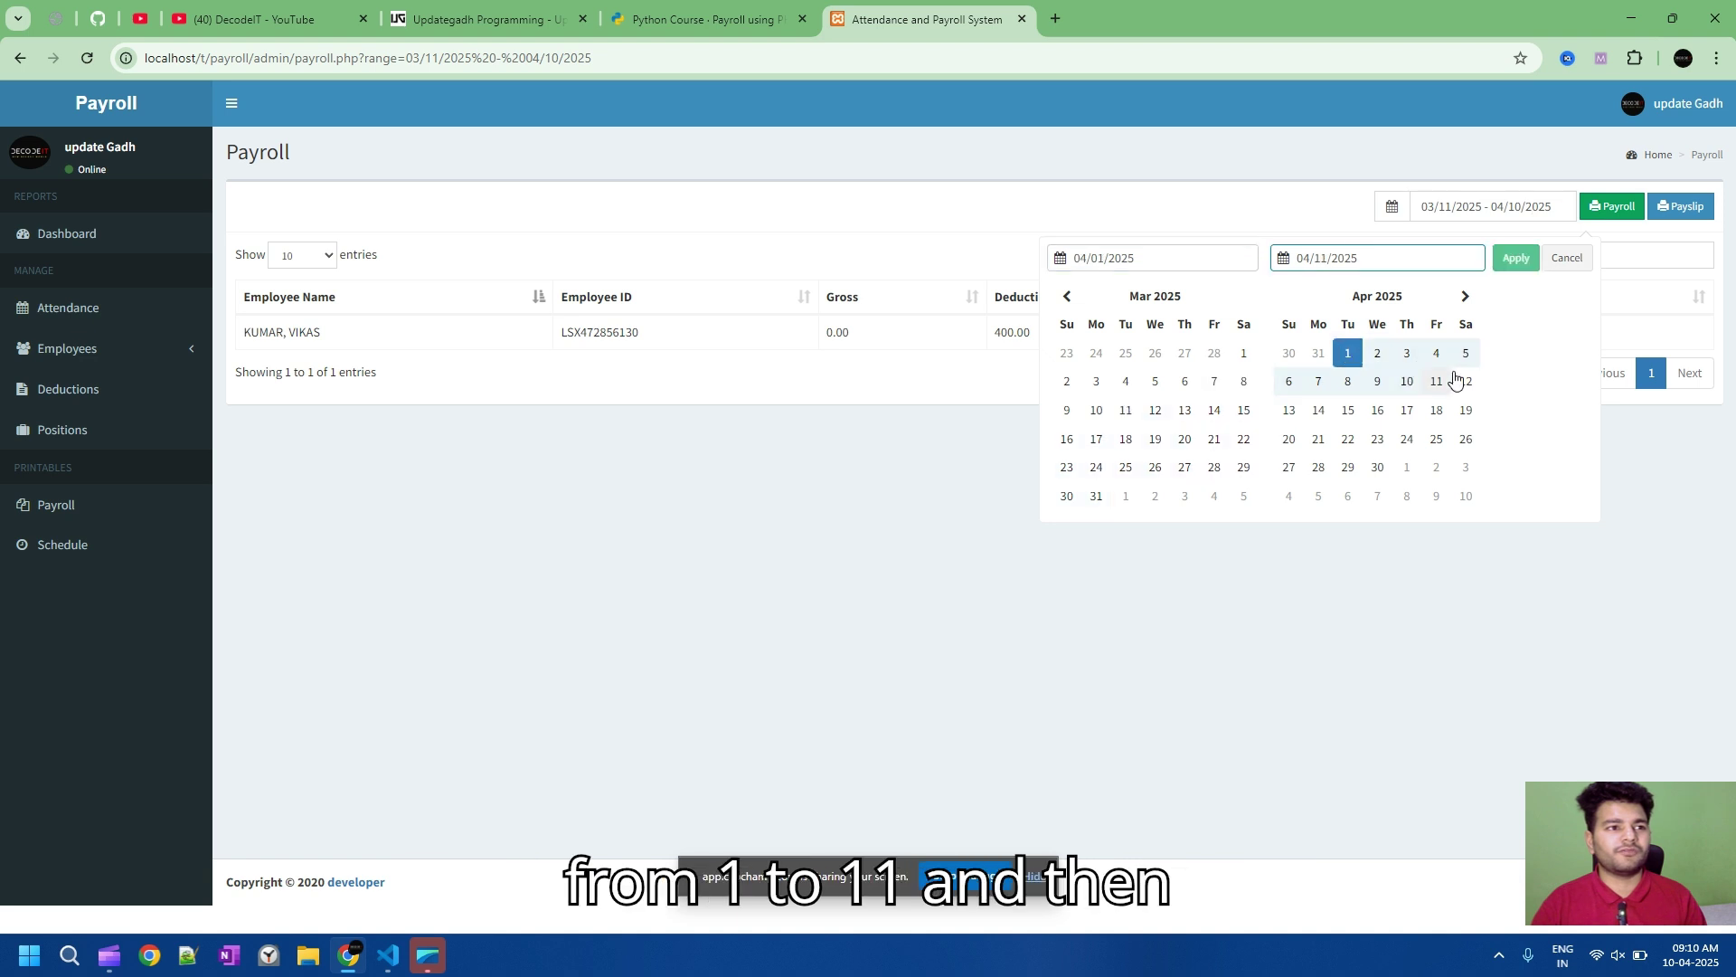
{"action": "left_click", "coordinate": [1436, 381]}
{"action": "left_click", "coordinate": [1601, 426]}
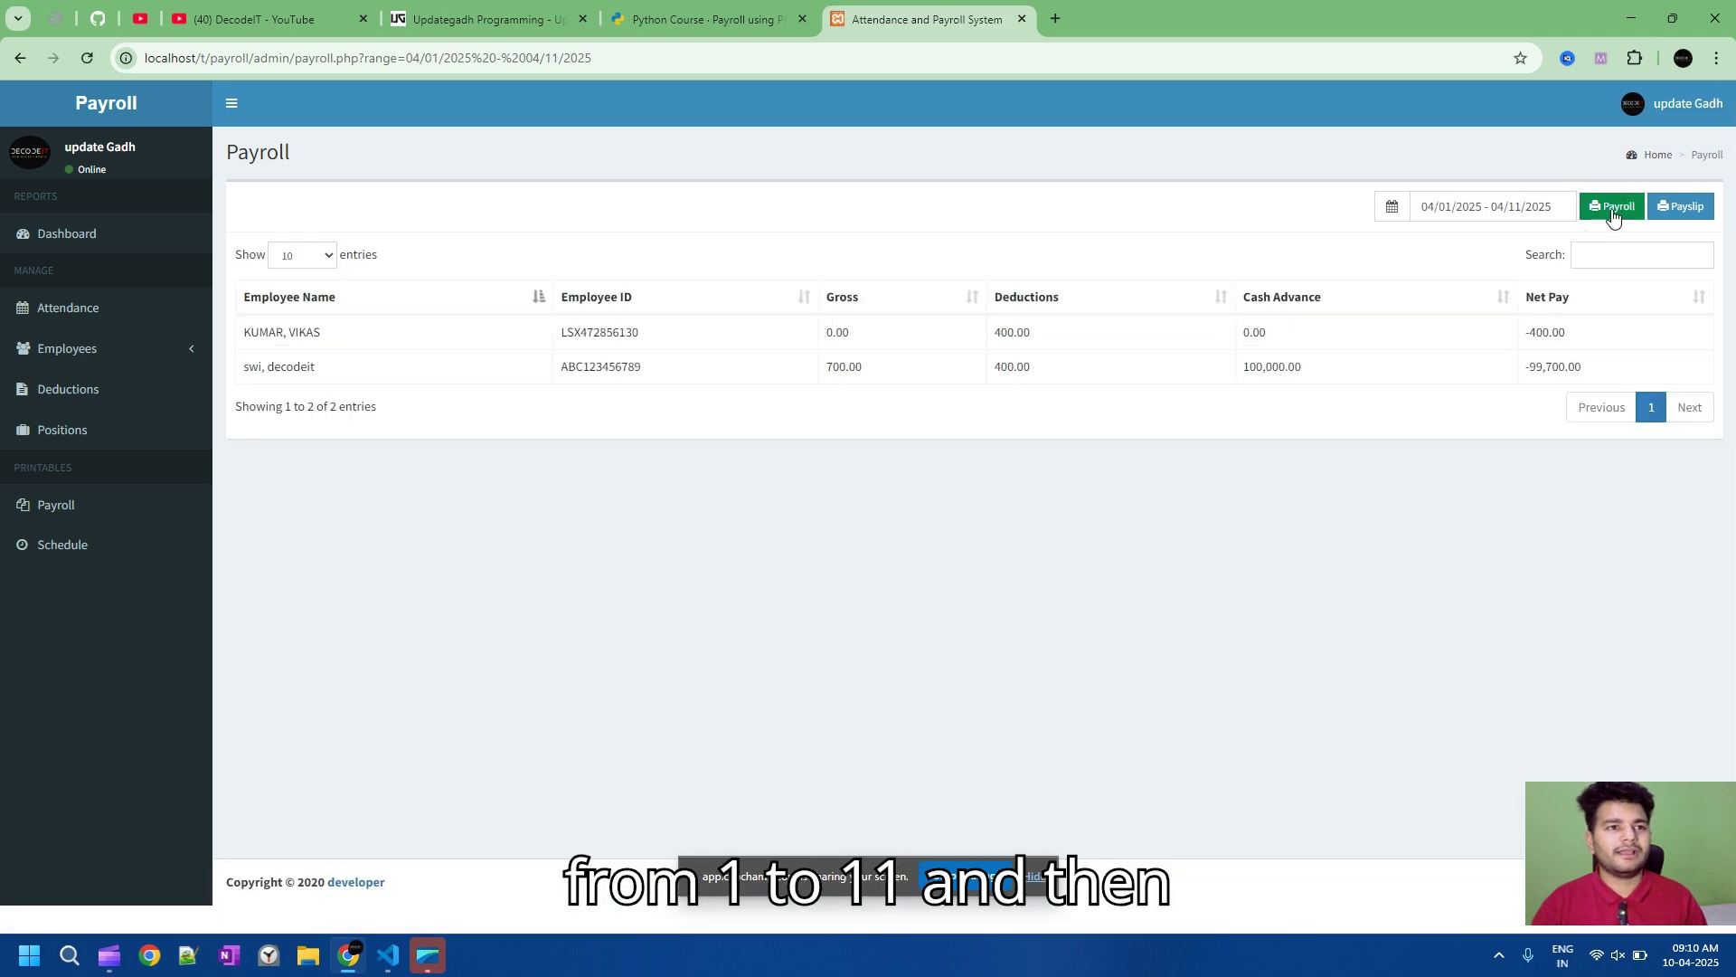
Generate the Apr 1–11 payroll report PDF, review both employee rows, and return
{"action": "left_click", "coordinate": [1617, 208]}
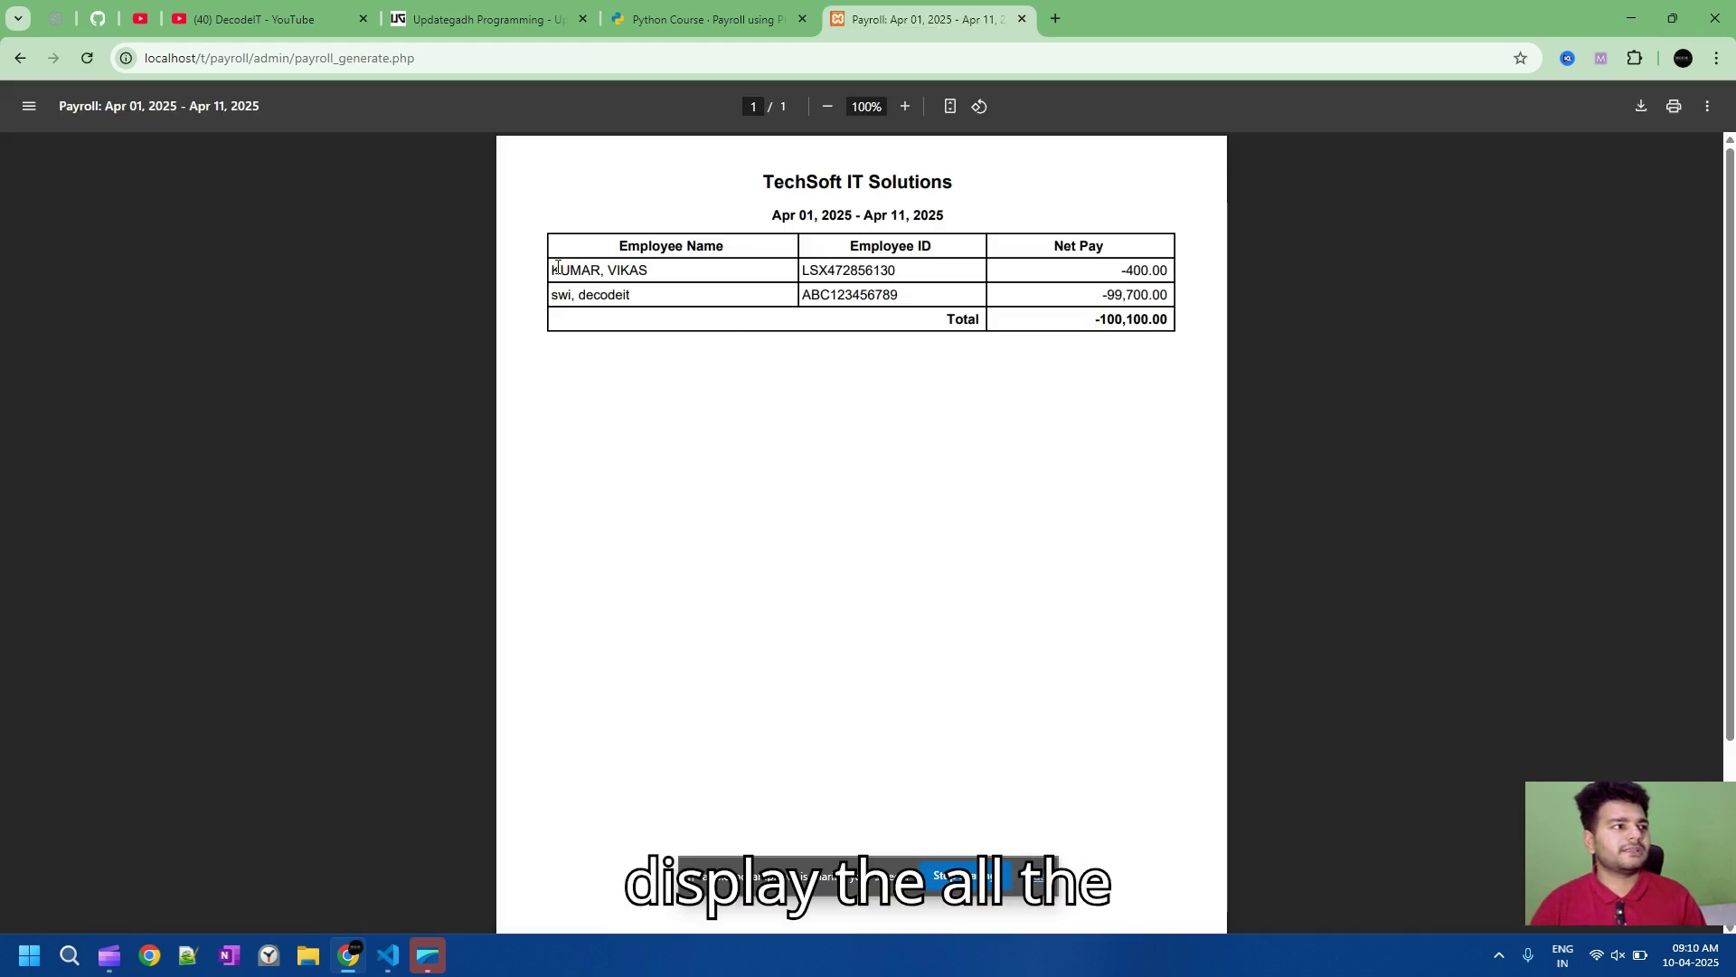
{"action": "left_click_drag", "start_coordinate": [553, 268], "coordinate": [1243, 370]}
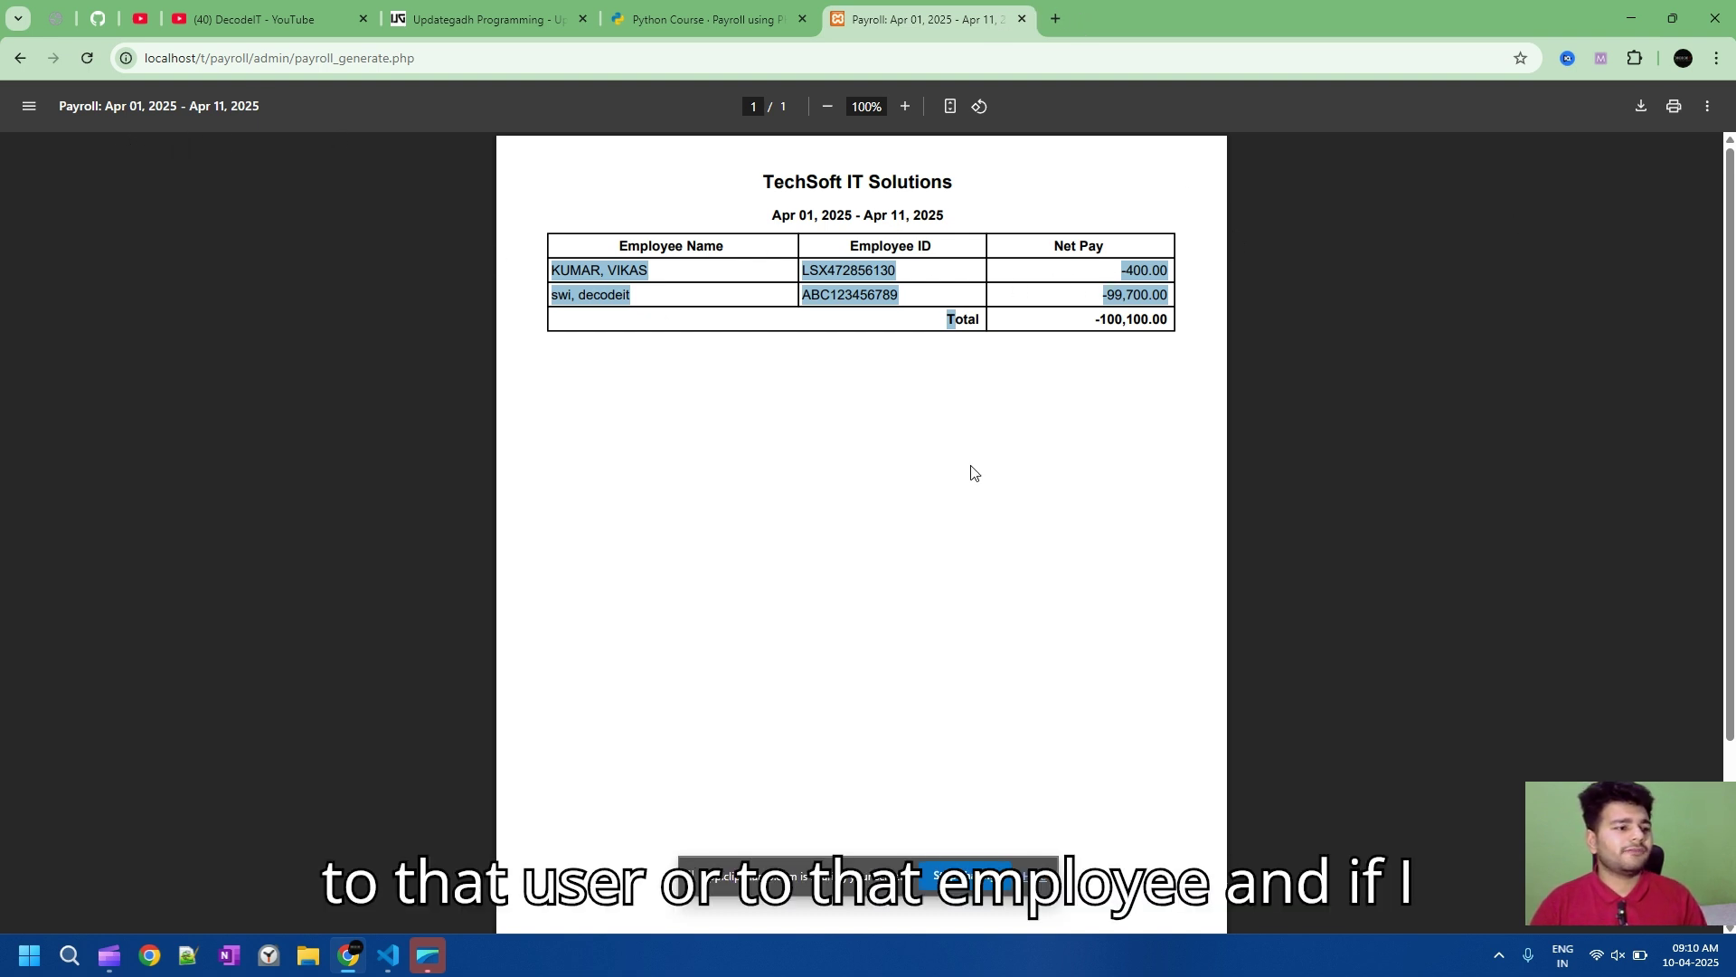
{"action": "scroll", "coordinate": [971, 472], "scroll_direction": "down", "scroll_amount": 5}
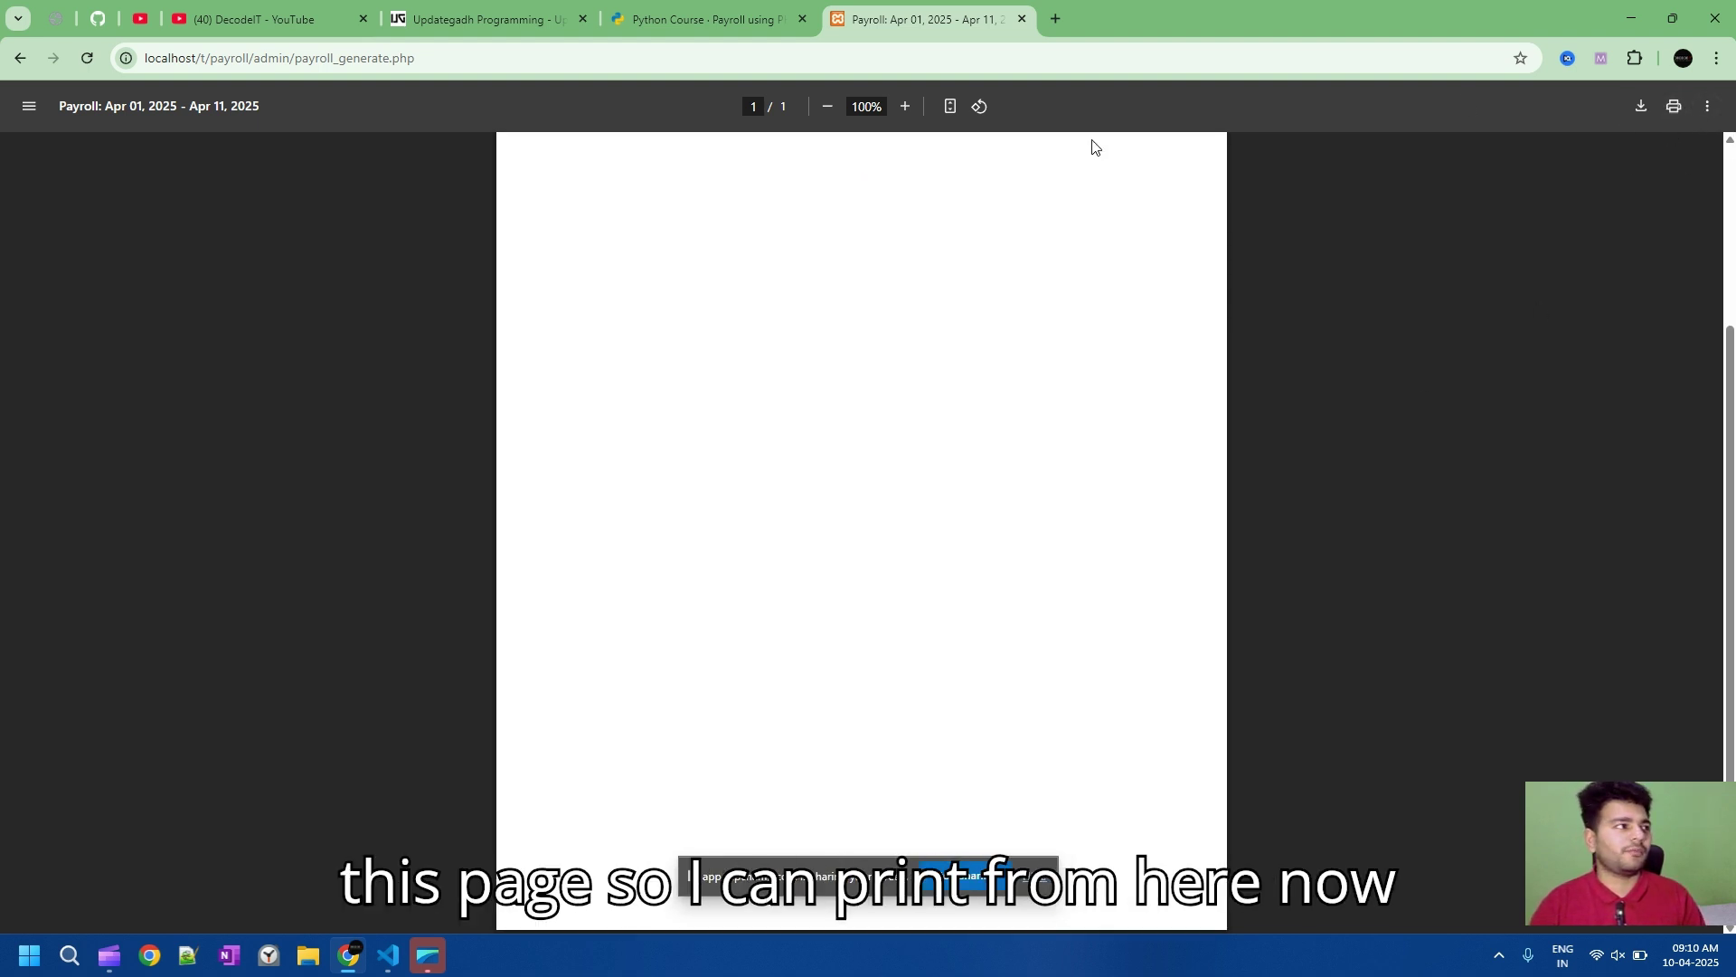
{"action": "left_click", "coordinate": [32, 61]}
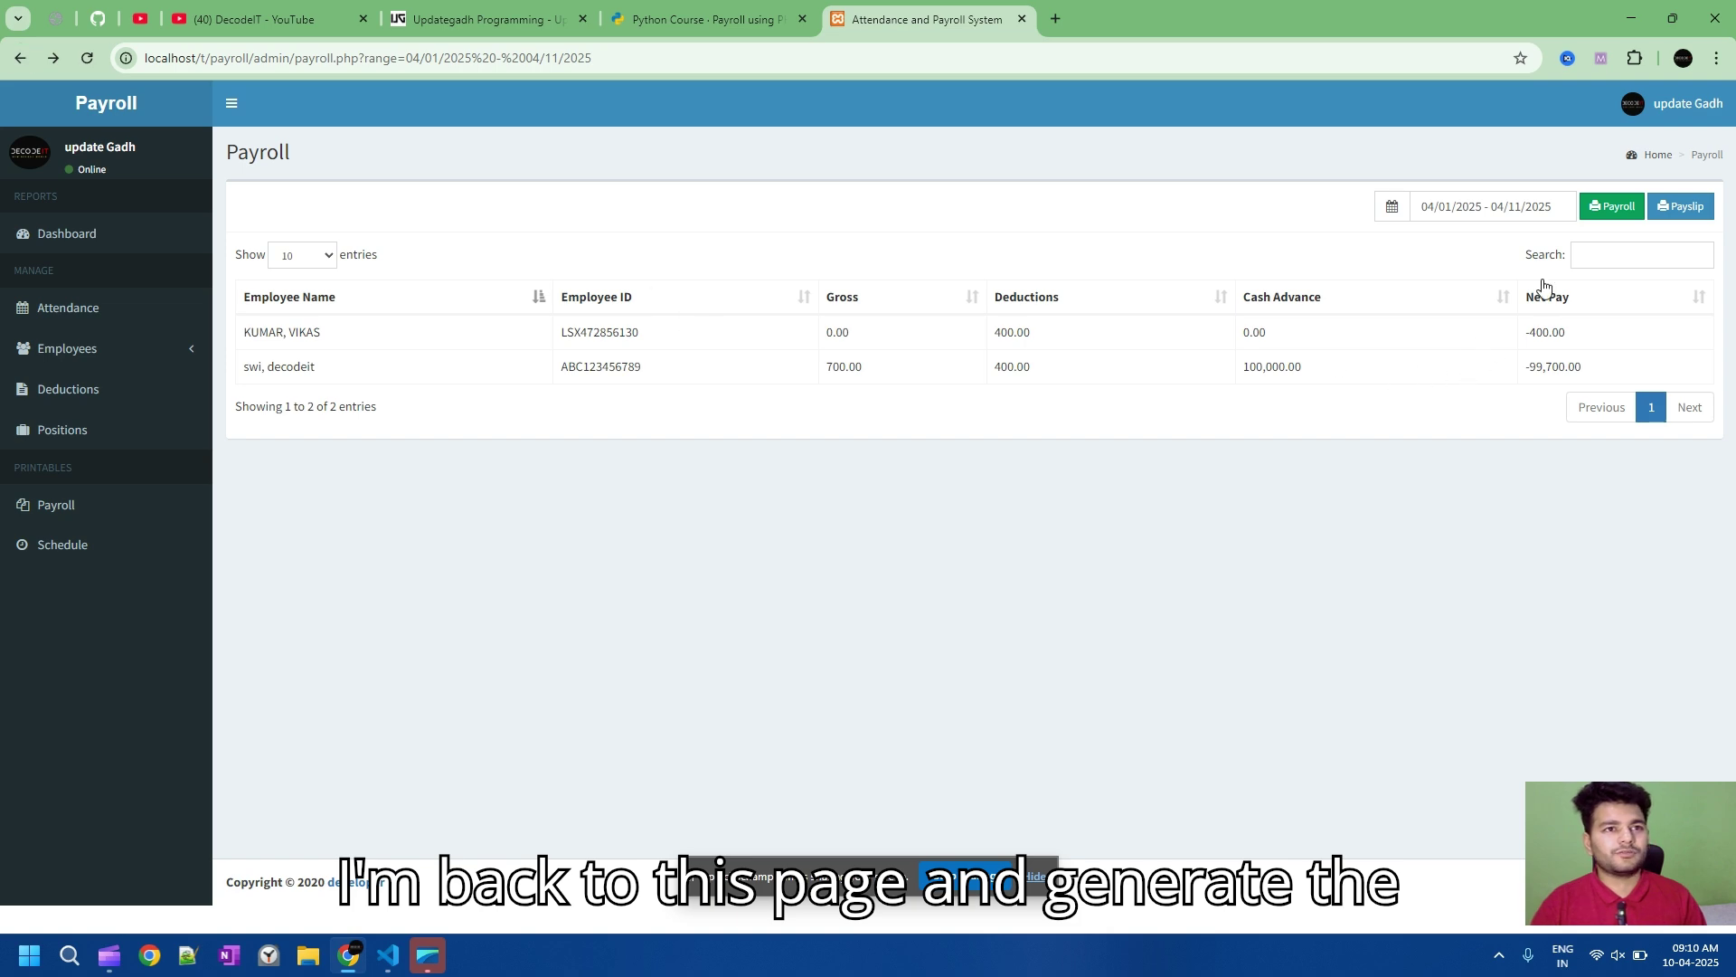
Generate the Apr 1–11 payslips PDF, review the first employee's payslip, and go back
{"action": "left_click", "coordinate": [1662, 222]}
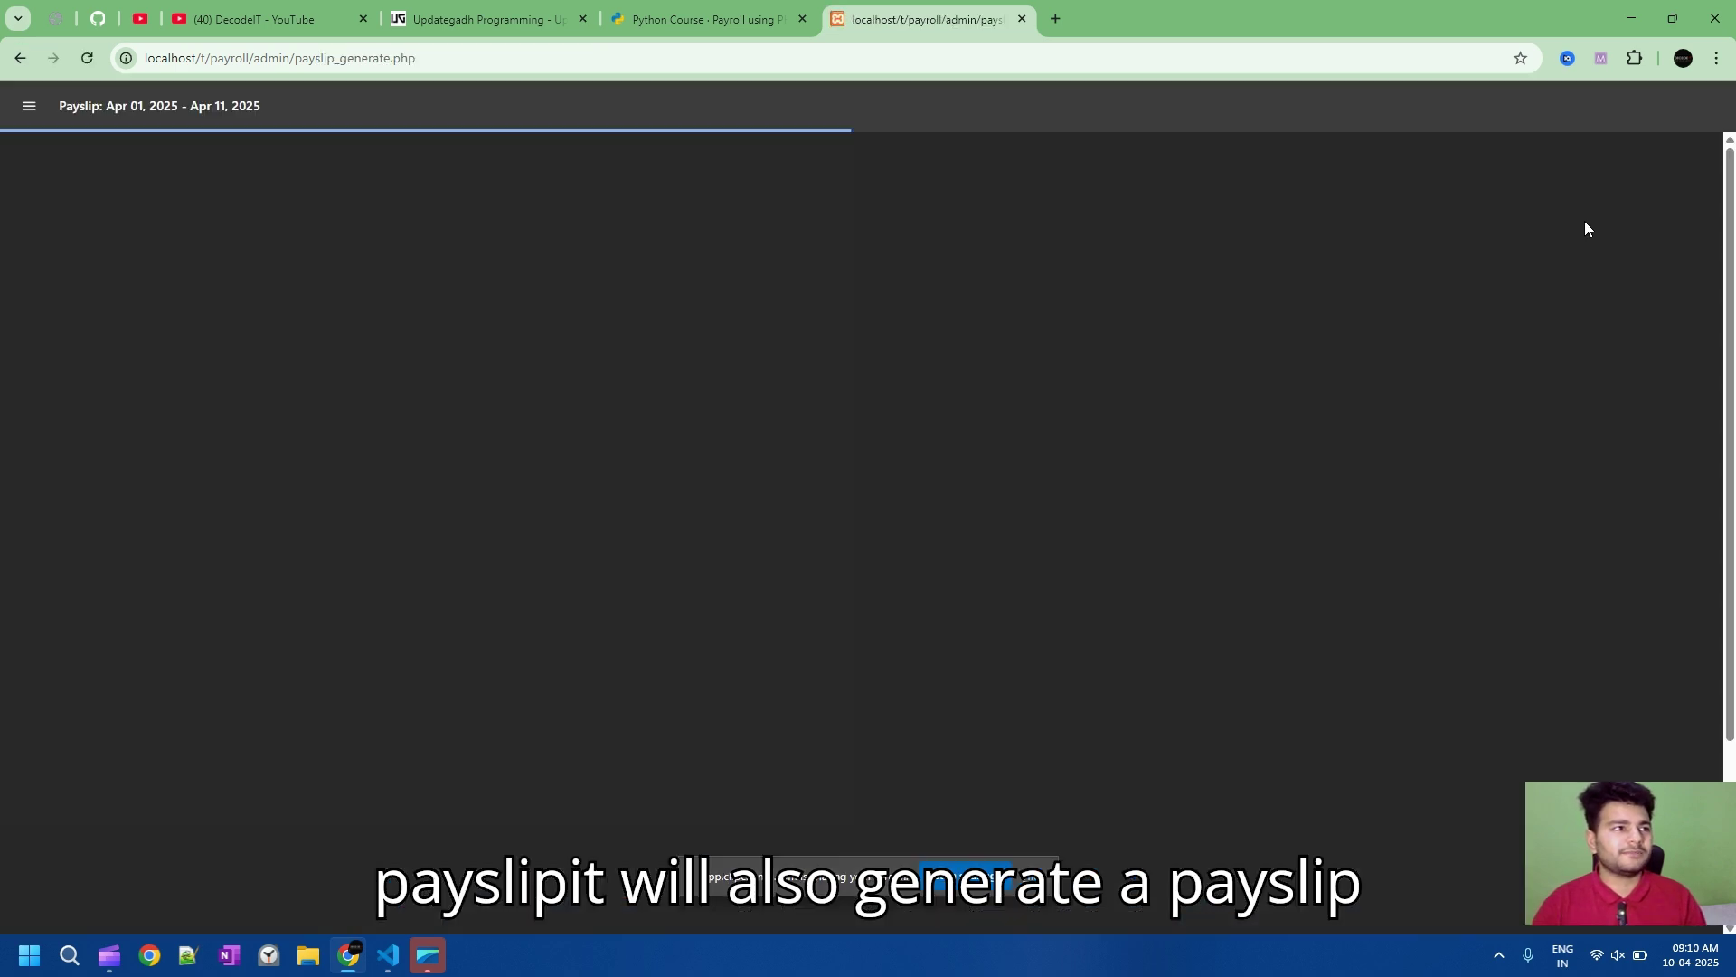
{"action": "scroll", "coordinate": [990, 457], "scroll_direction": "down", "scroll_amount": 3}
{"action": "scroll", "coordinate": [990, 457], "scroll_direction": "up", "scroll_amount": 3}
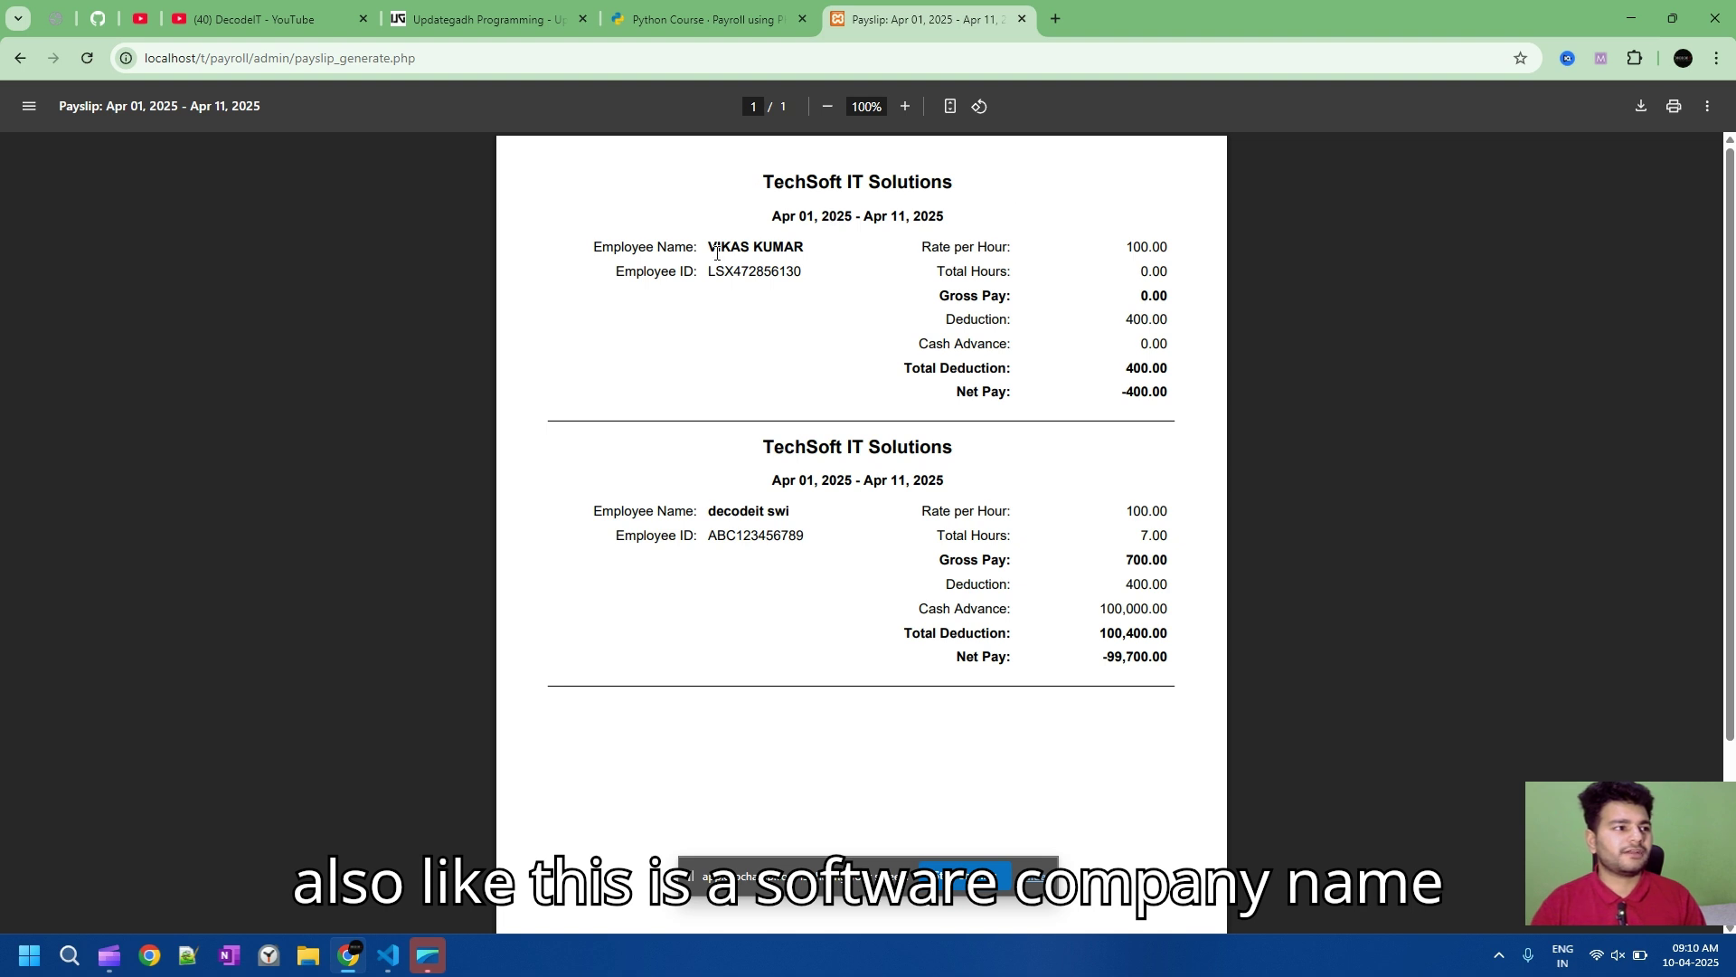
{"action": "left_click_drag", "start_coordinate": [603, 249], "coordinate": [1158, 392]}
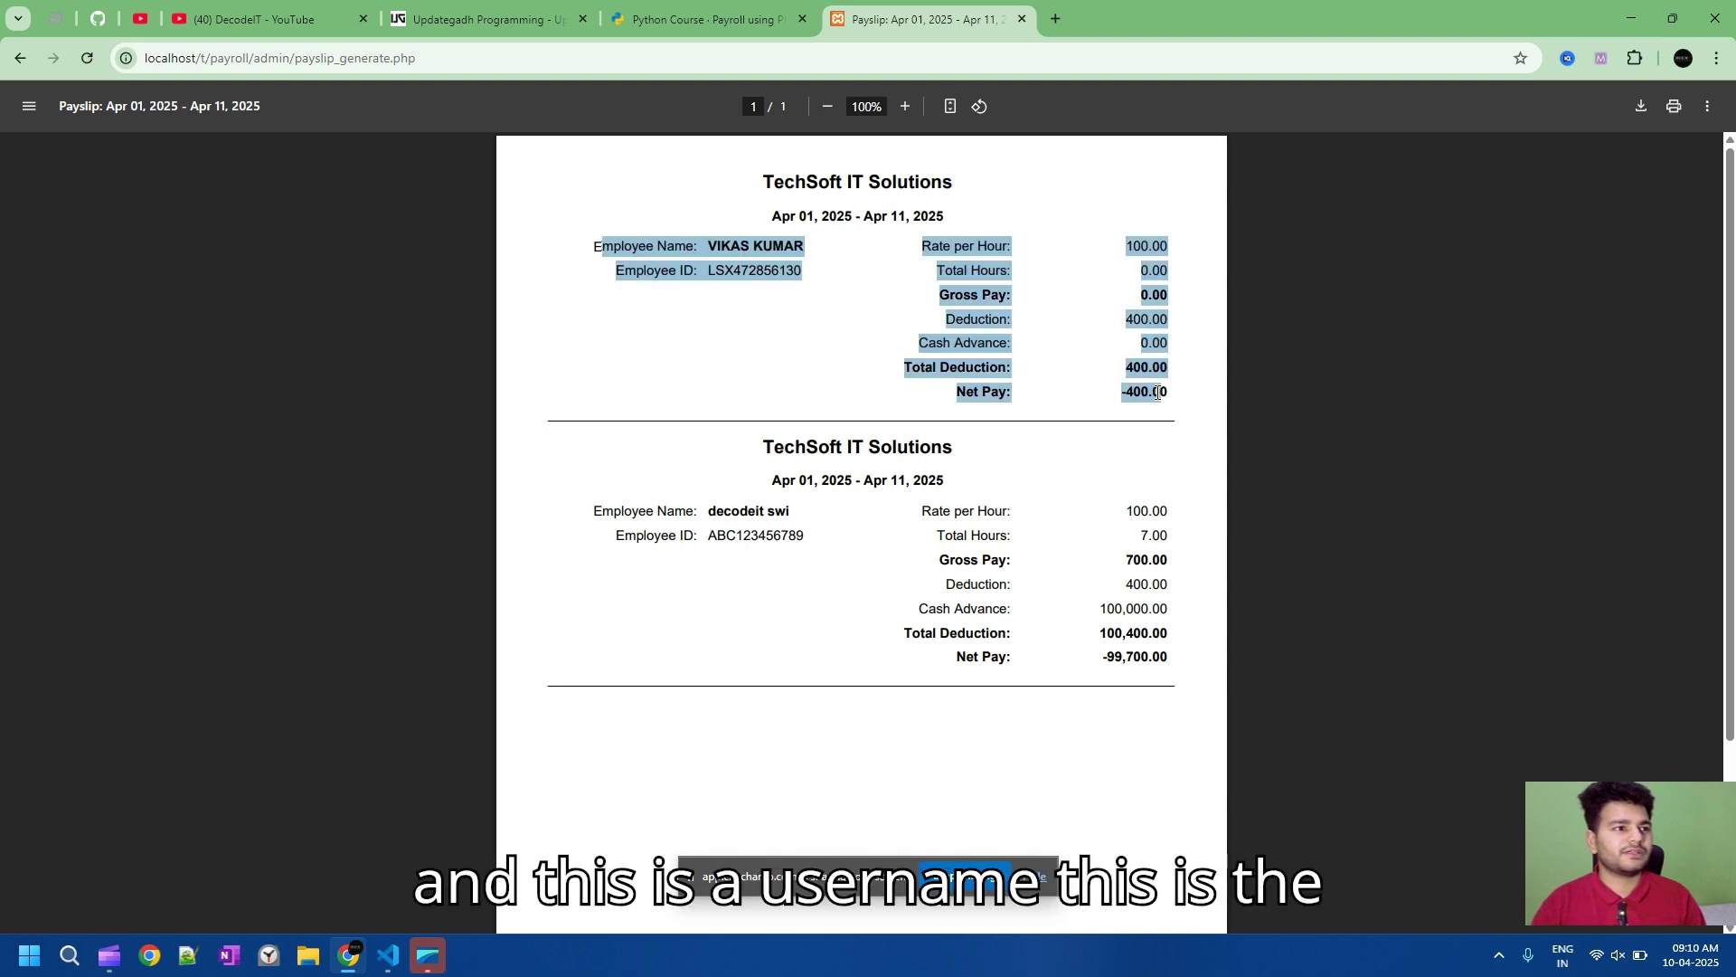
{"action": "left_click", "coordinate": [750, 457]}
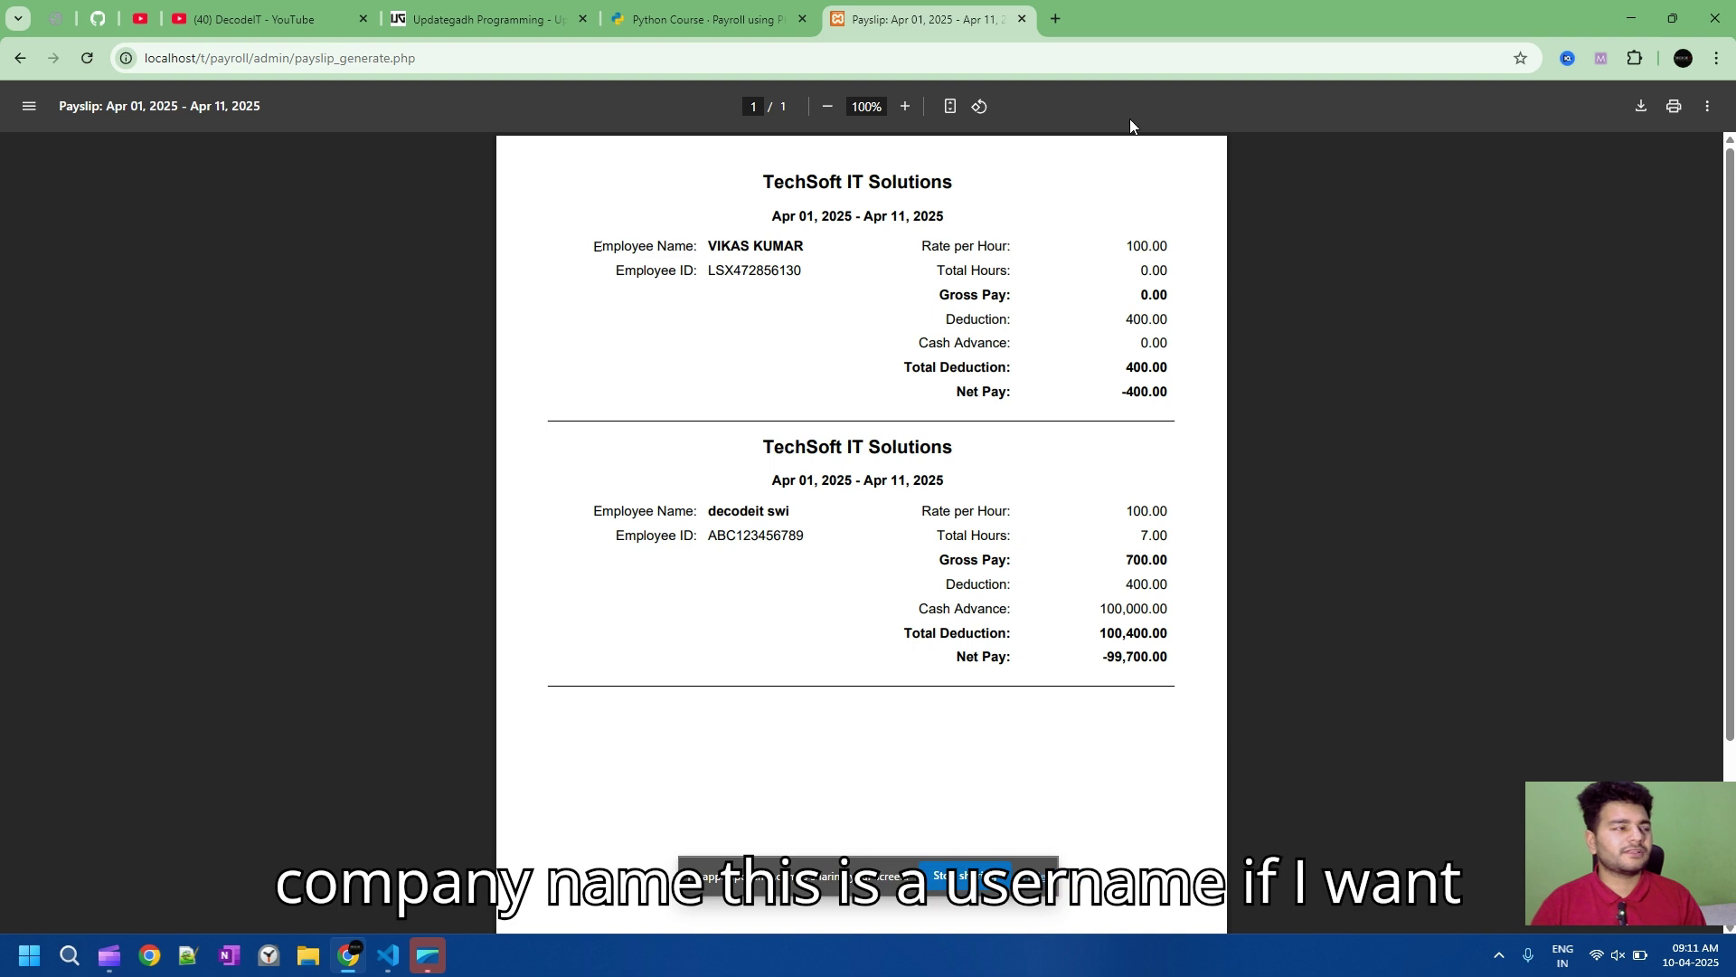
{"action": "left_click", "coordinate": [20, 62]}
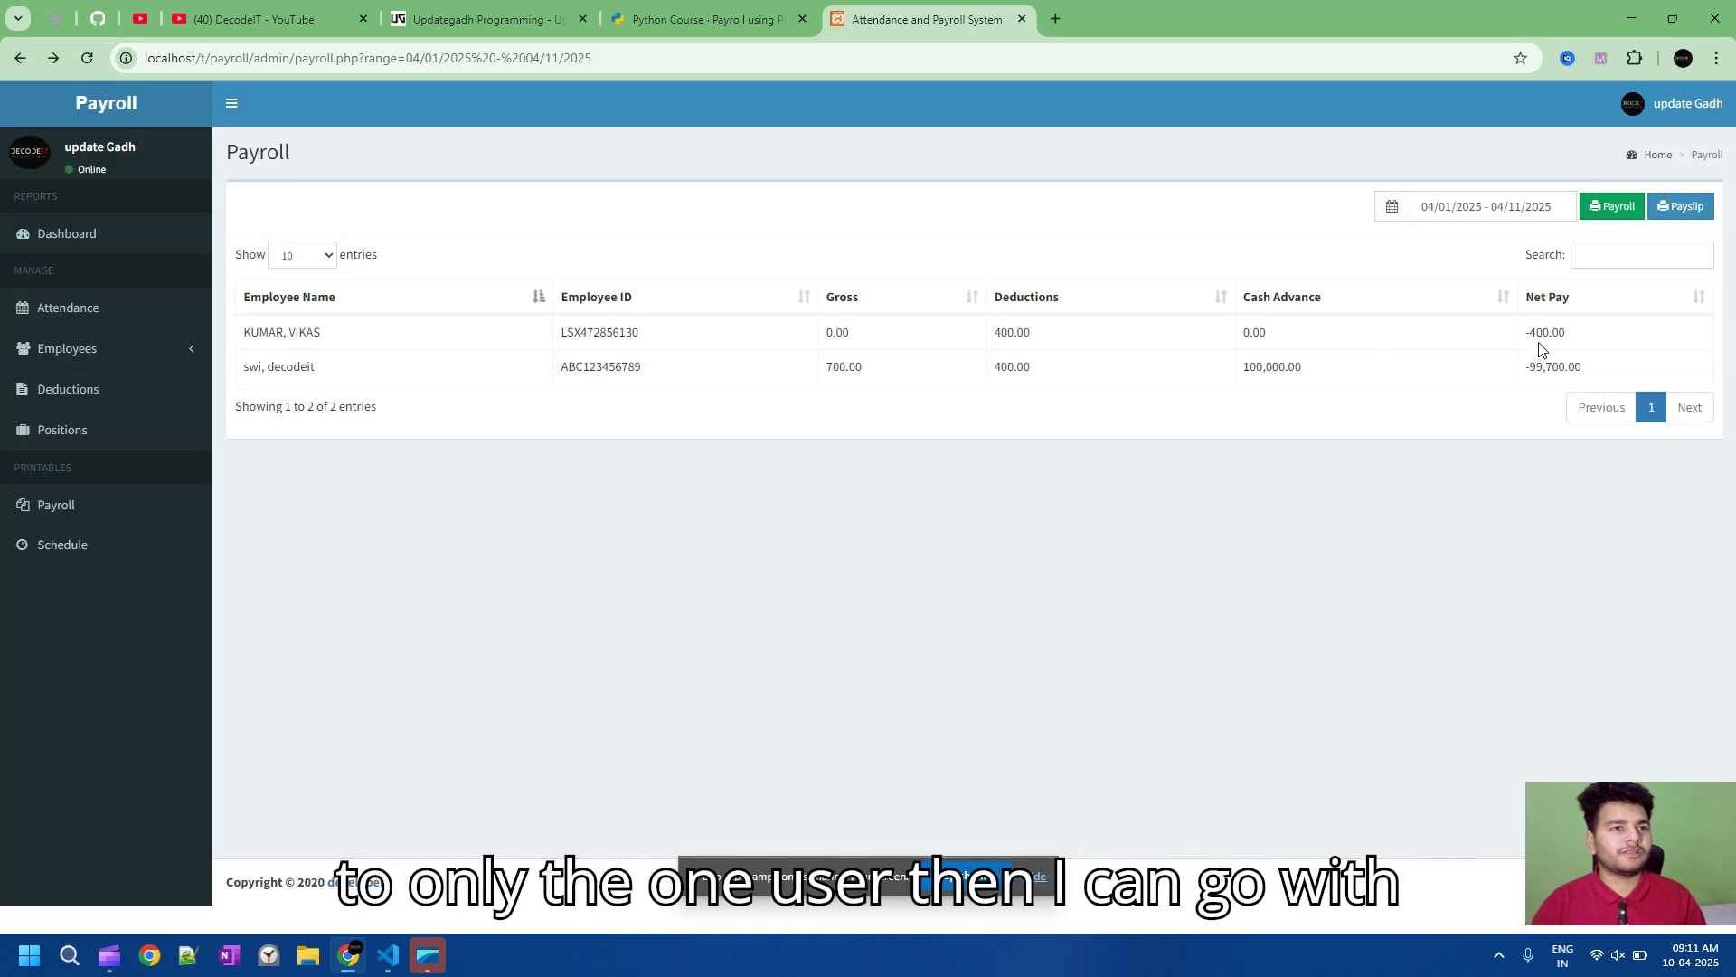
{"action": "left_click", "coordinate": [1532, 211]}
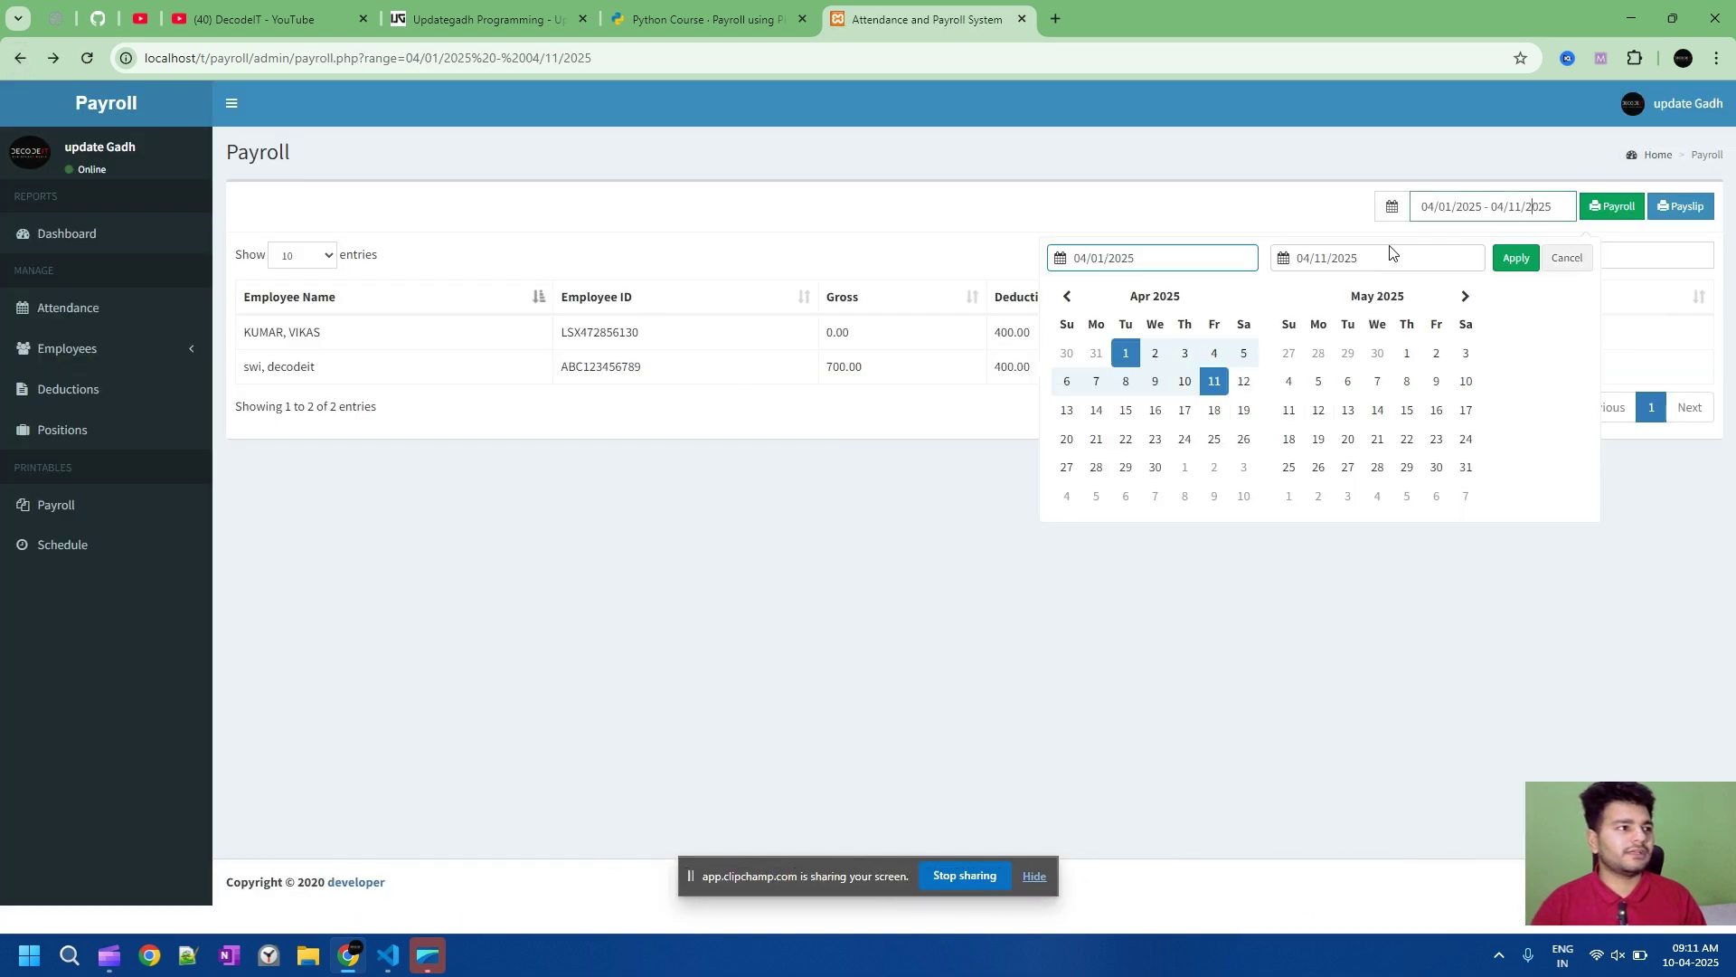
{"action": "left_click", "coordinate": [701, 422]}
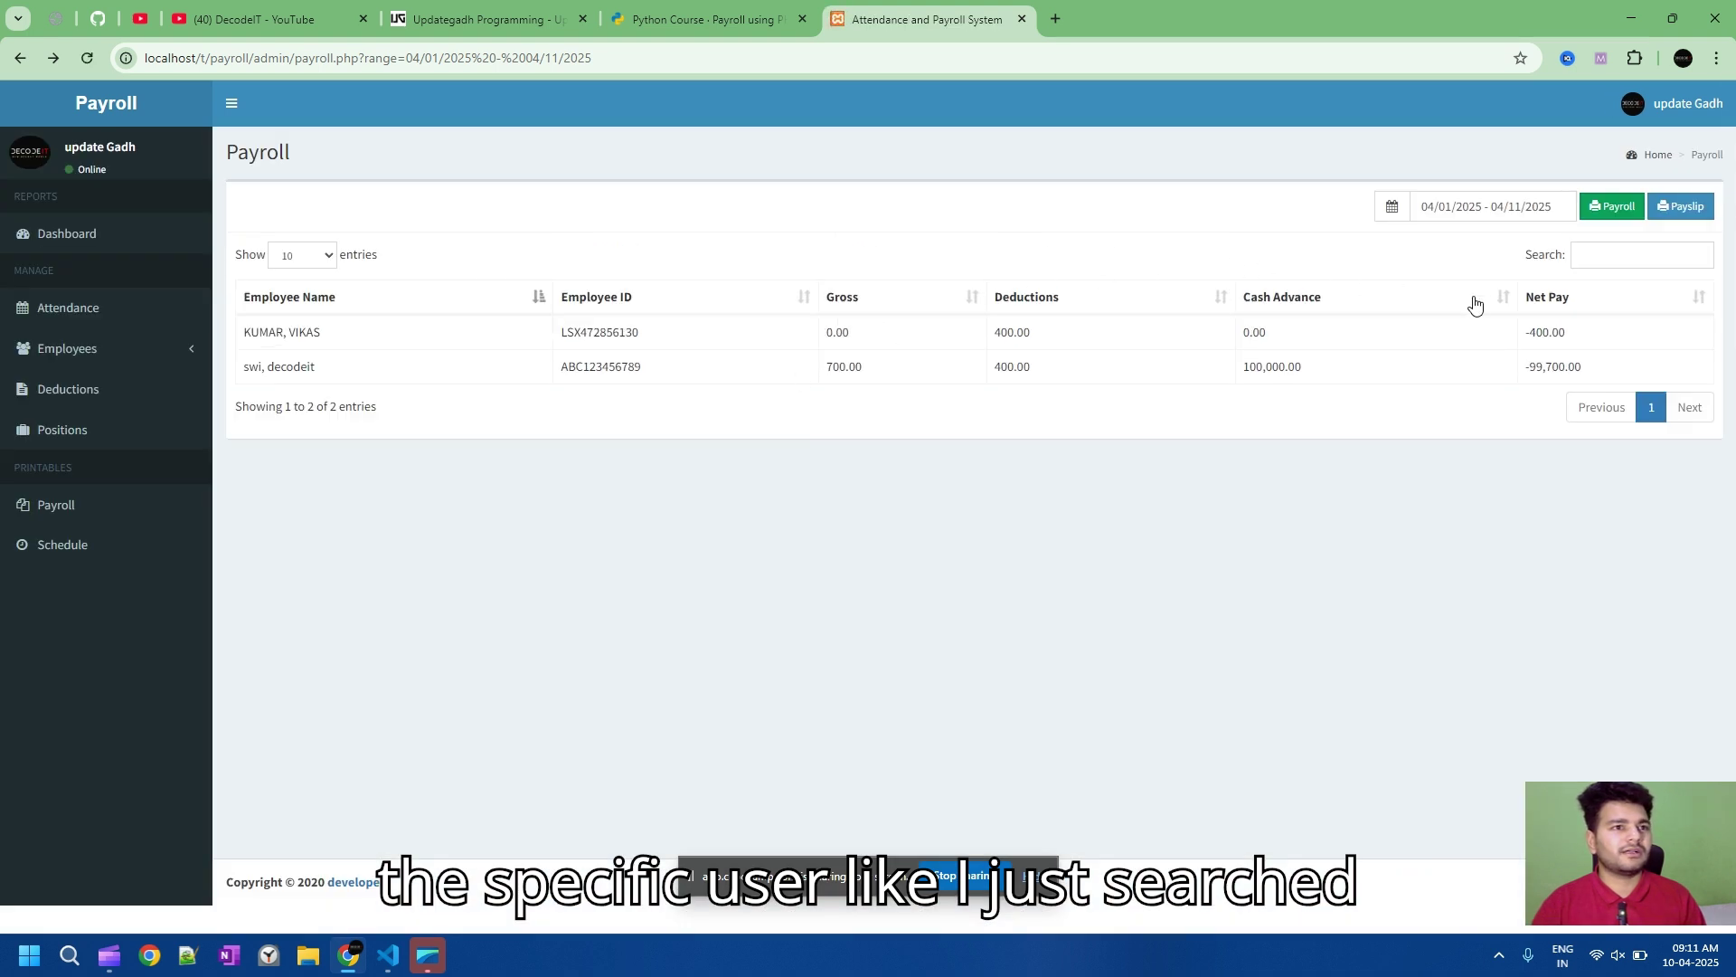
{"action": "double_click", "coordinate": [613, 337]}
{"action": "key", "text": "ctrl+c"}
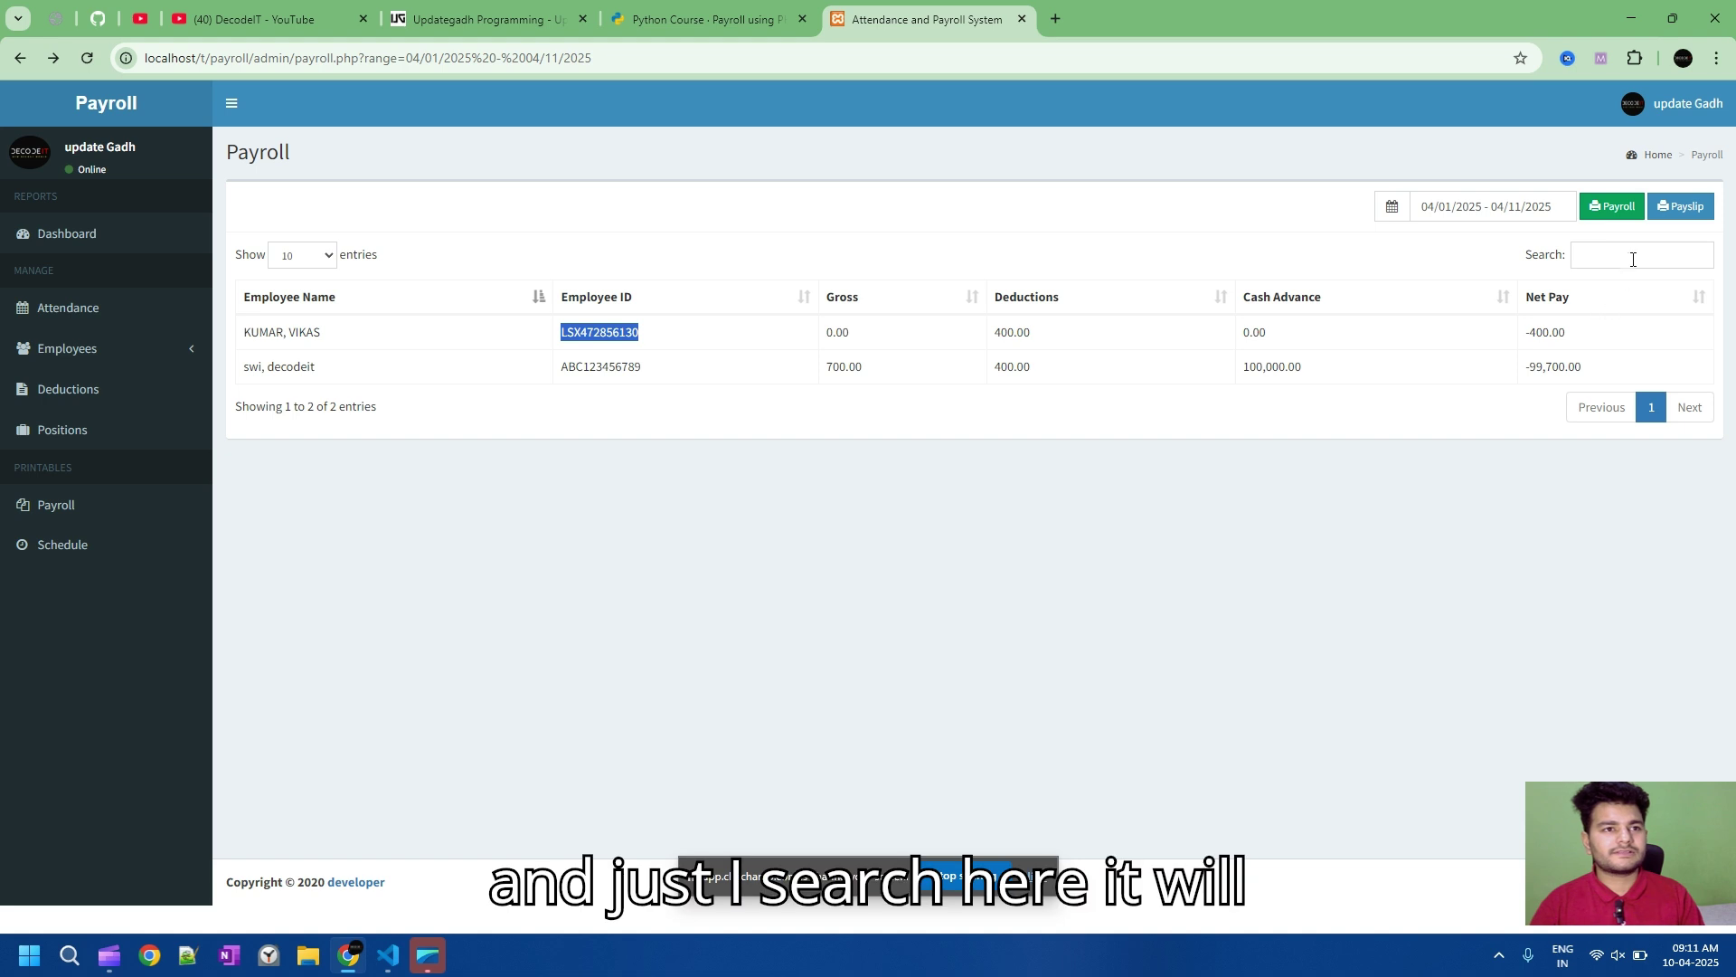
{"action": "left_click", "coordinate": [1631, 255]}
{"action": "key", "text": "ctrl+v"}
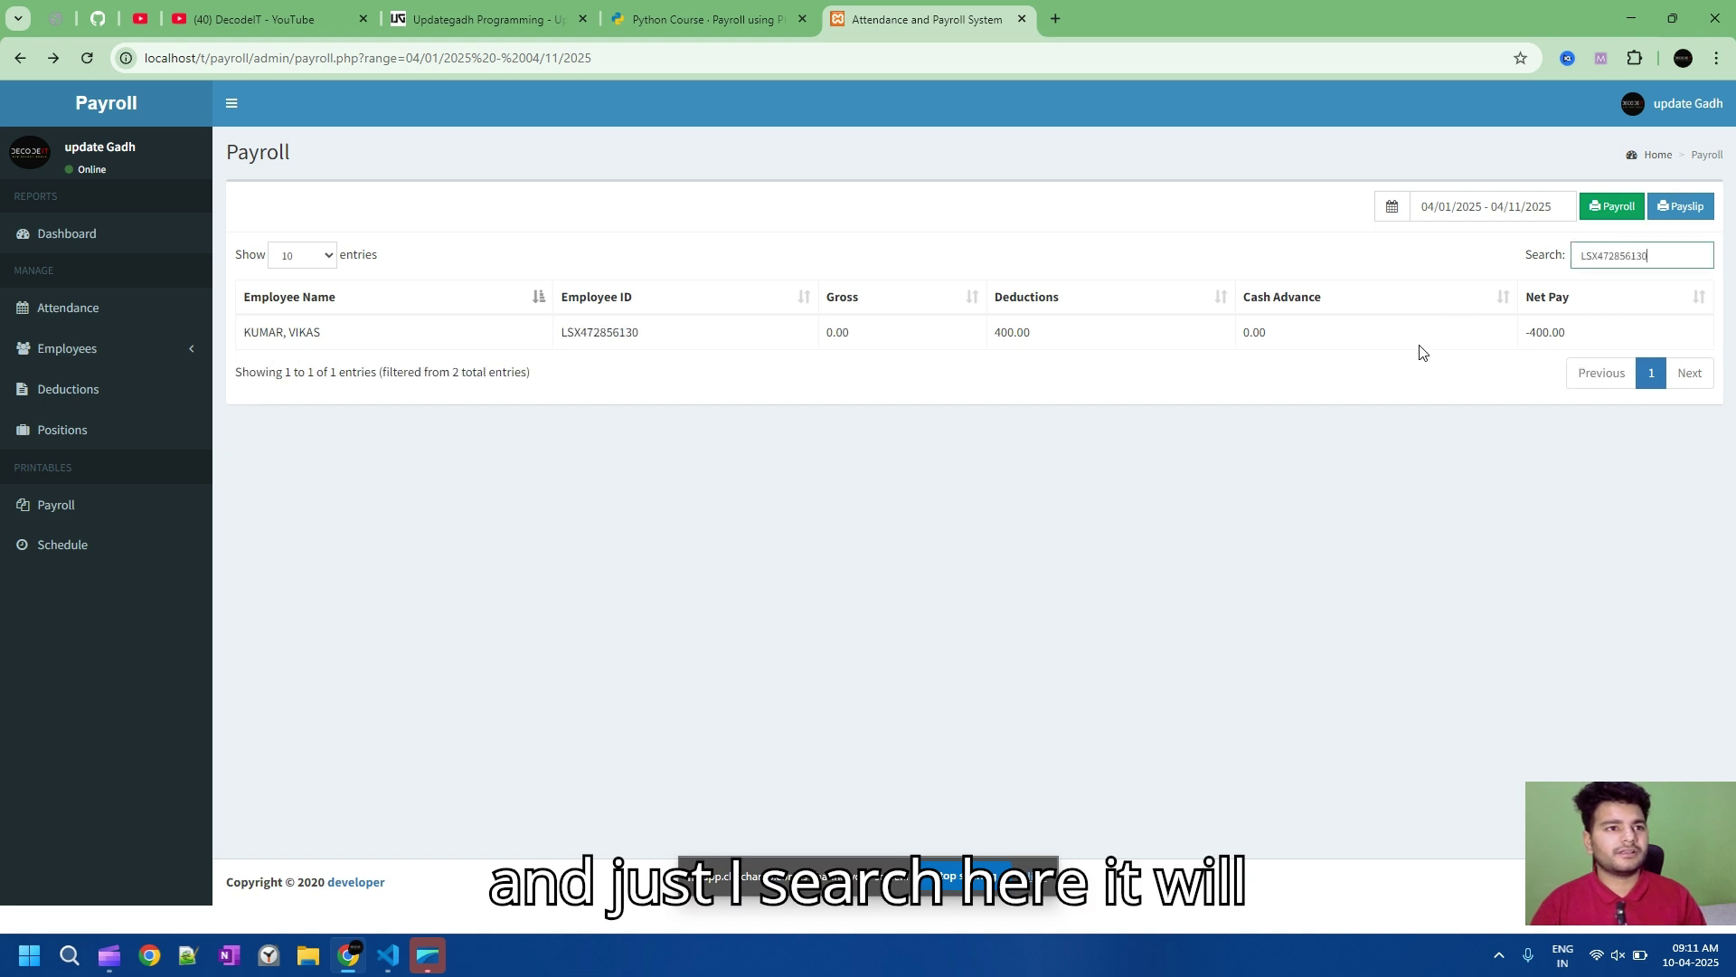
{"action": "left_click", "coordinate": [1682, 208]}
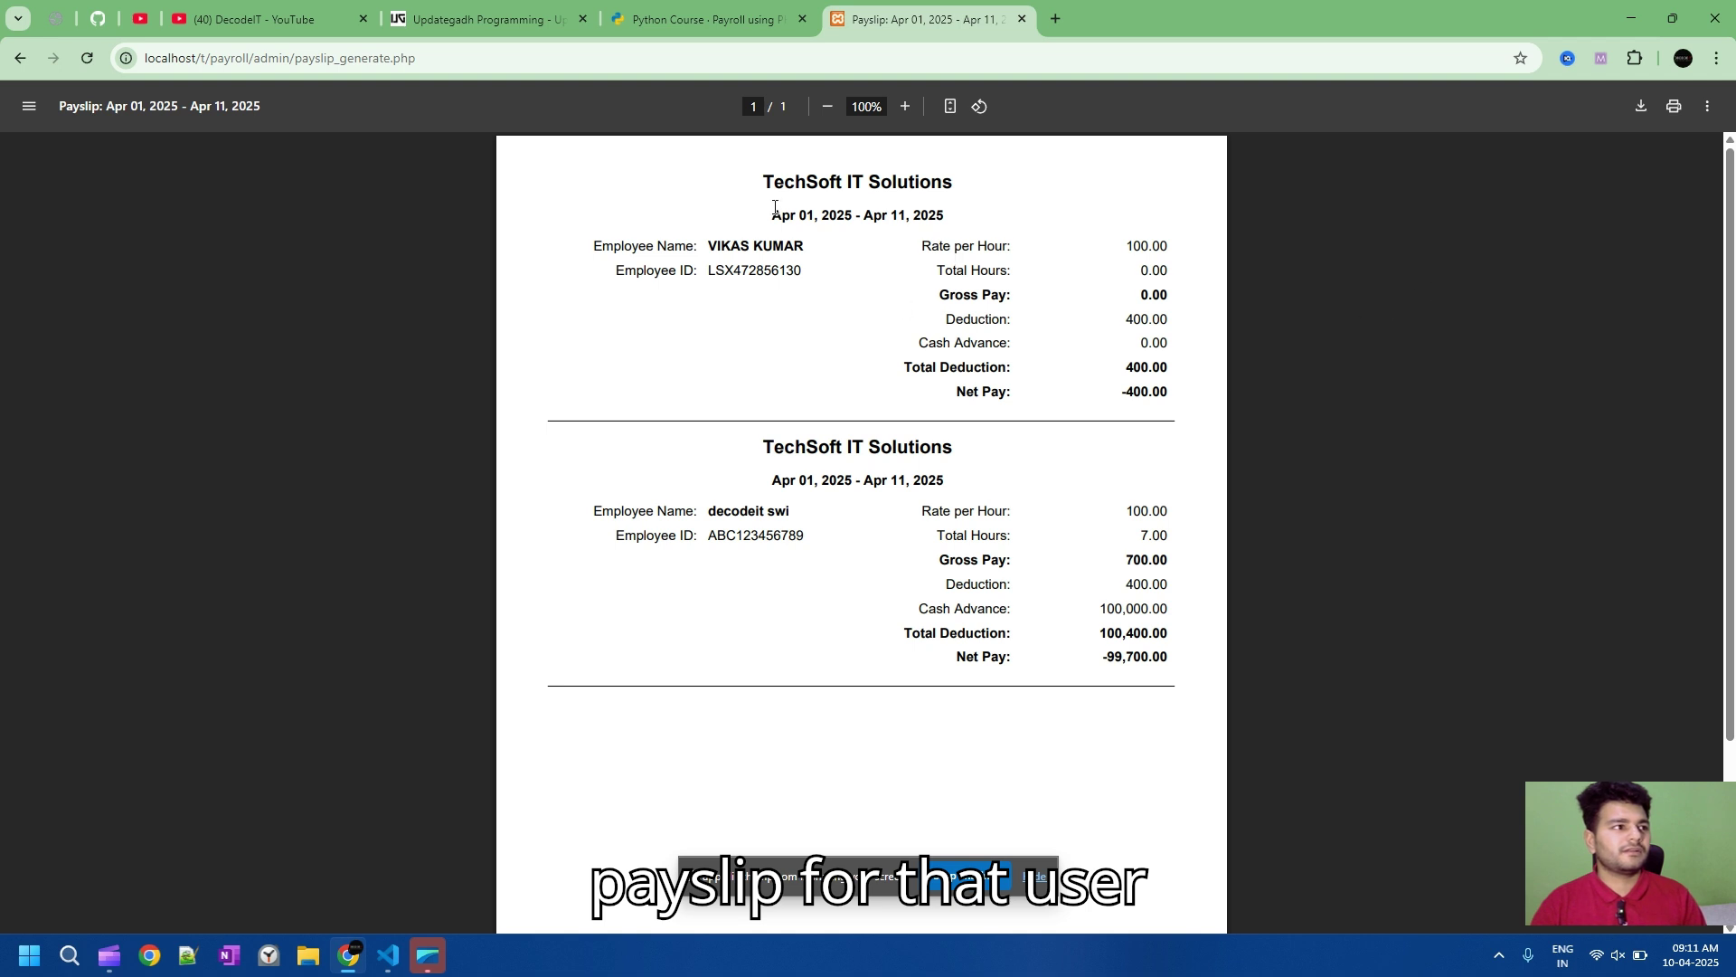
{"action": "left_click_drag", "start_coordinate": [995, 308], "coordinate": [733, 215]}
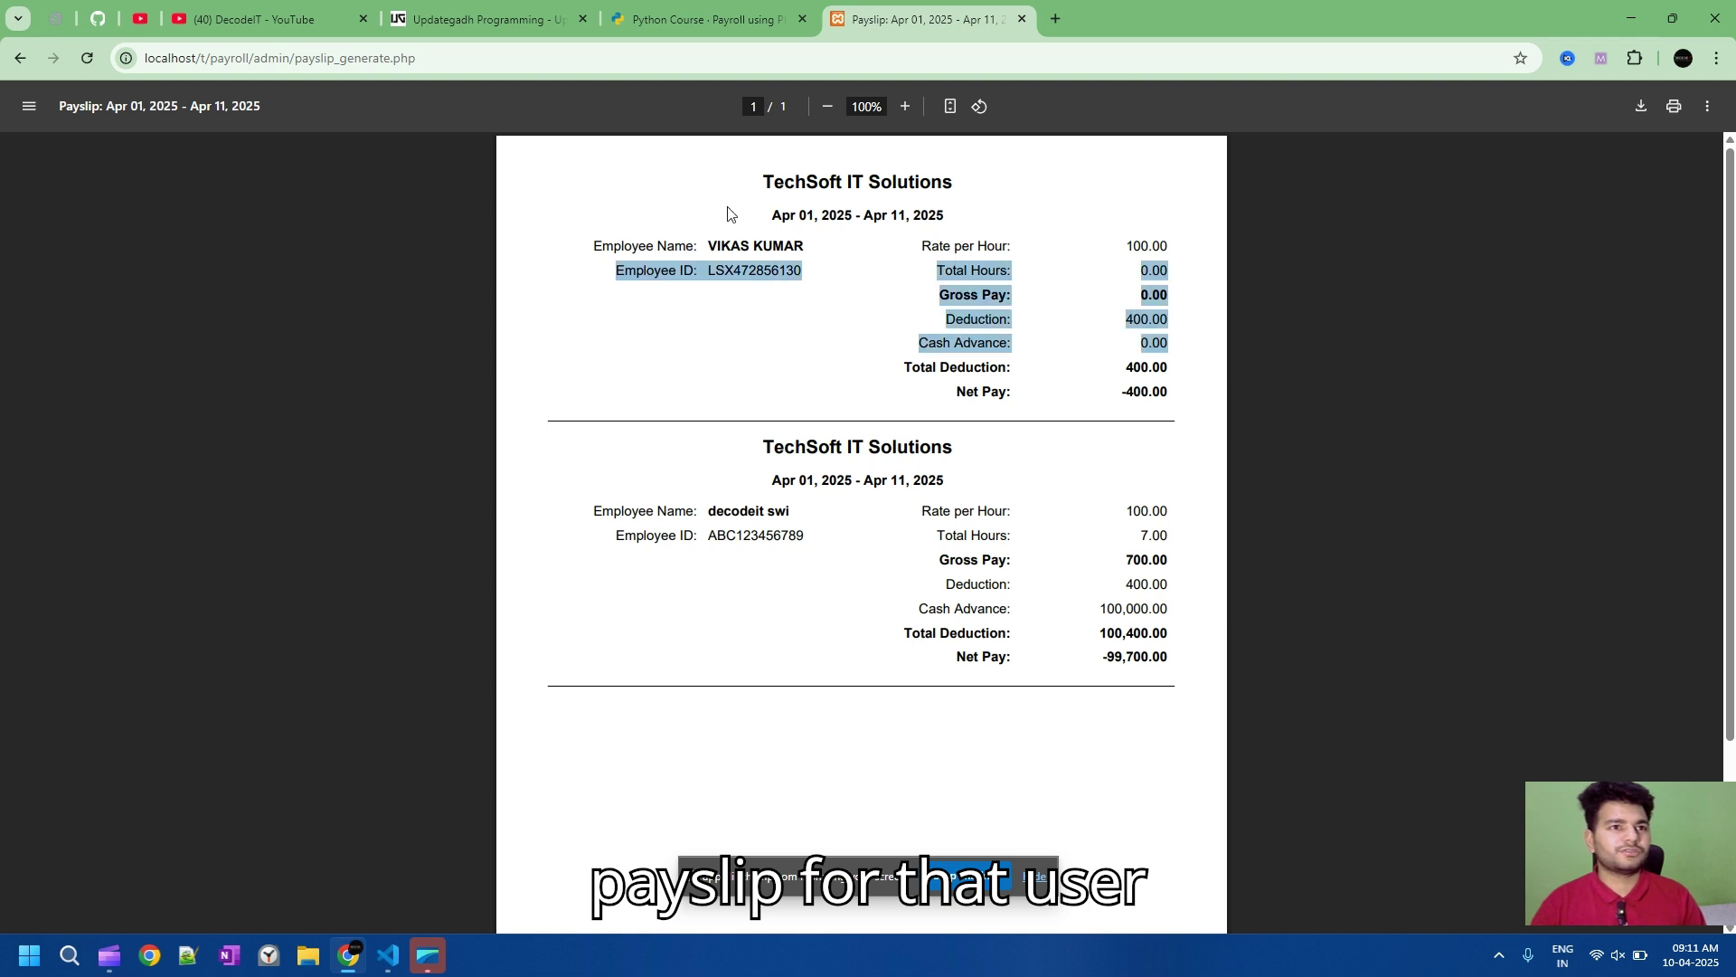
{"action": "left_click", "coordinate": [20, 58]}
{"action": "left_click", "coordinate": [1543, 207]}
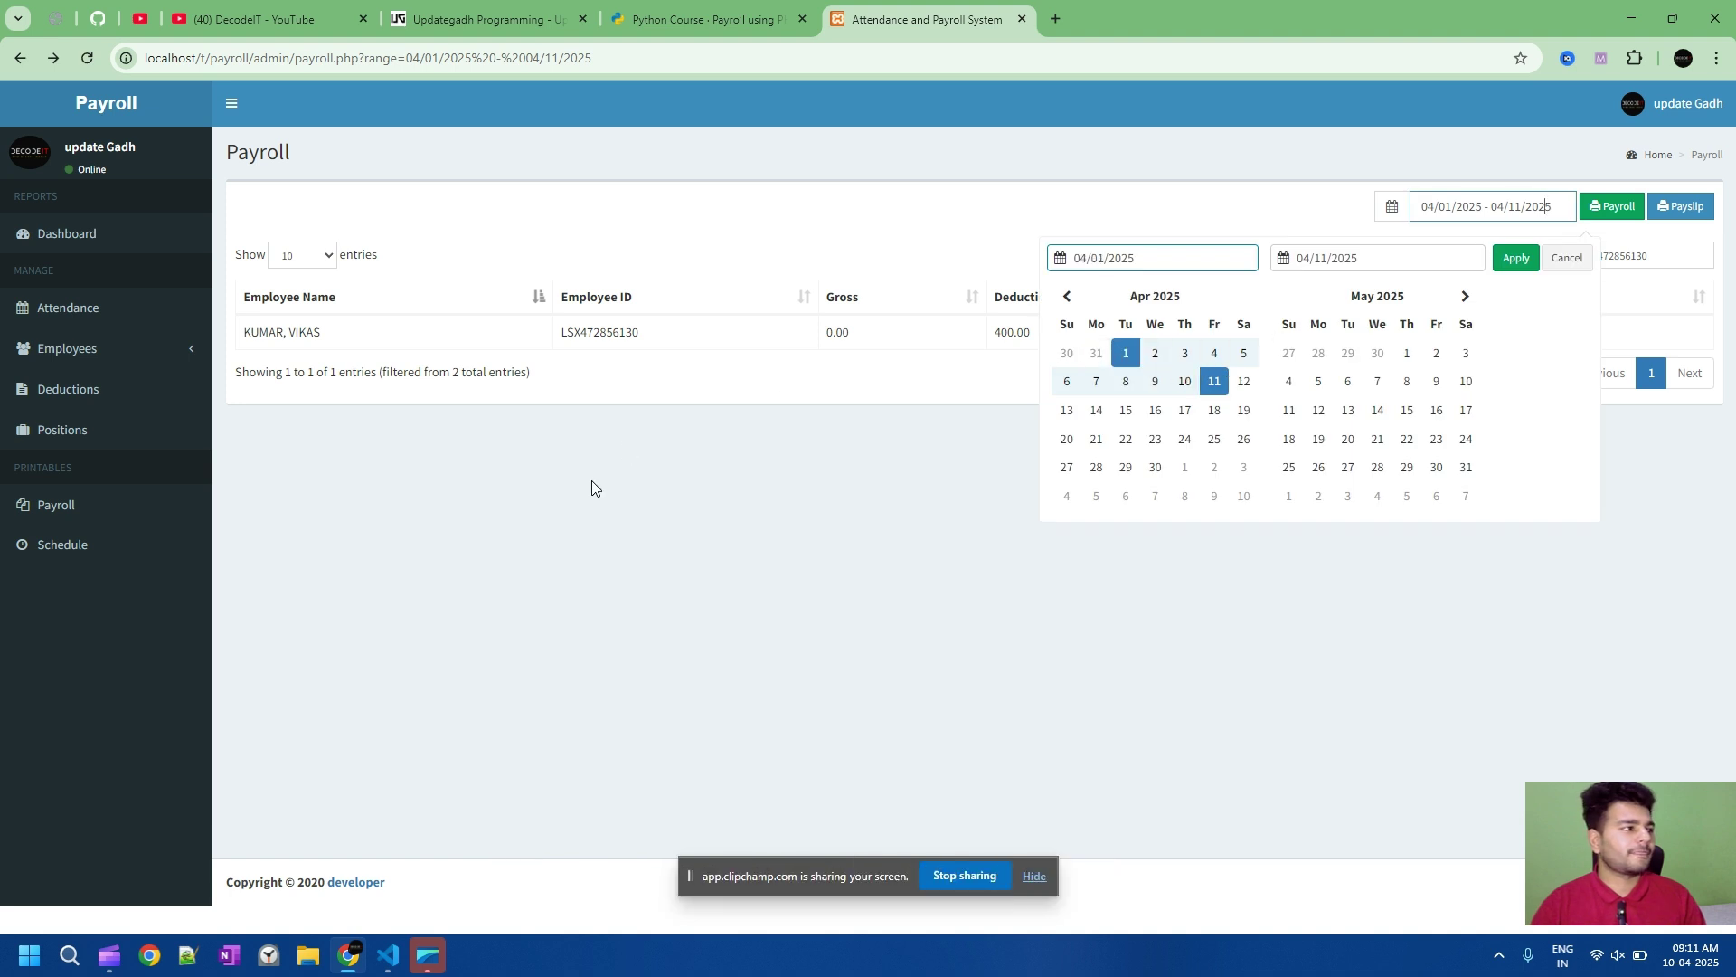
{"action": "left_click", "coordinate": [104, 553]}
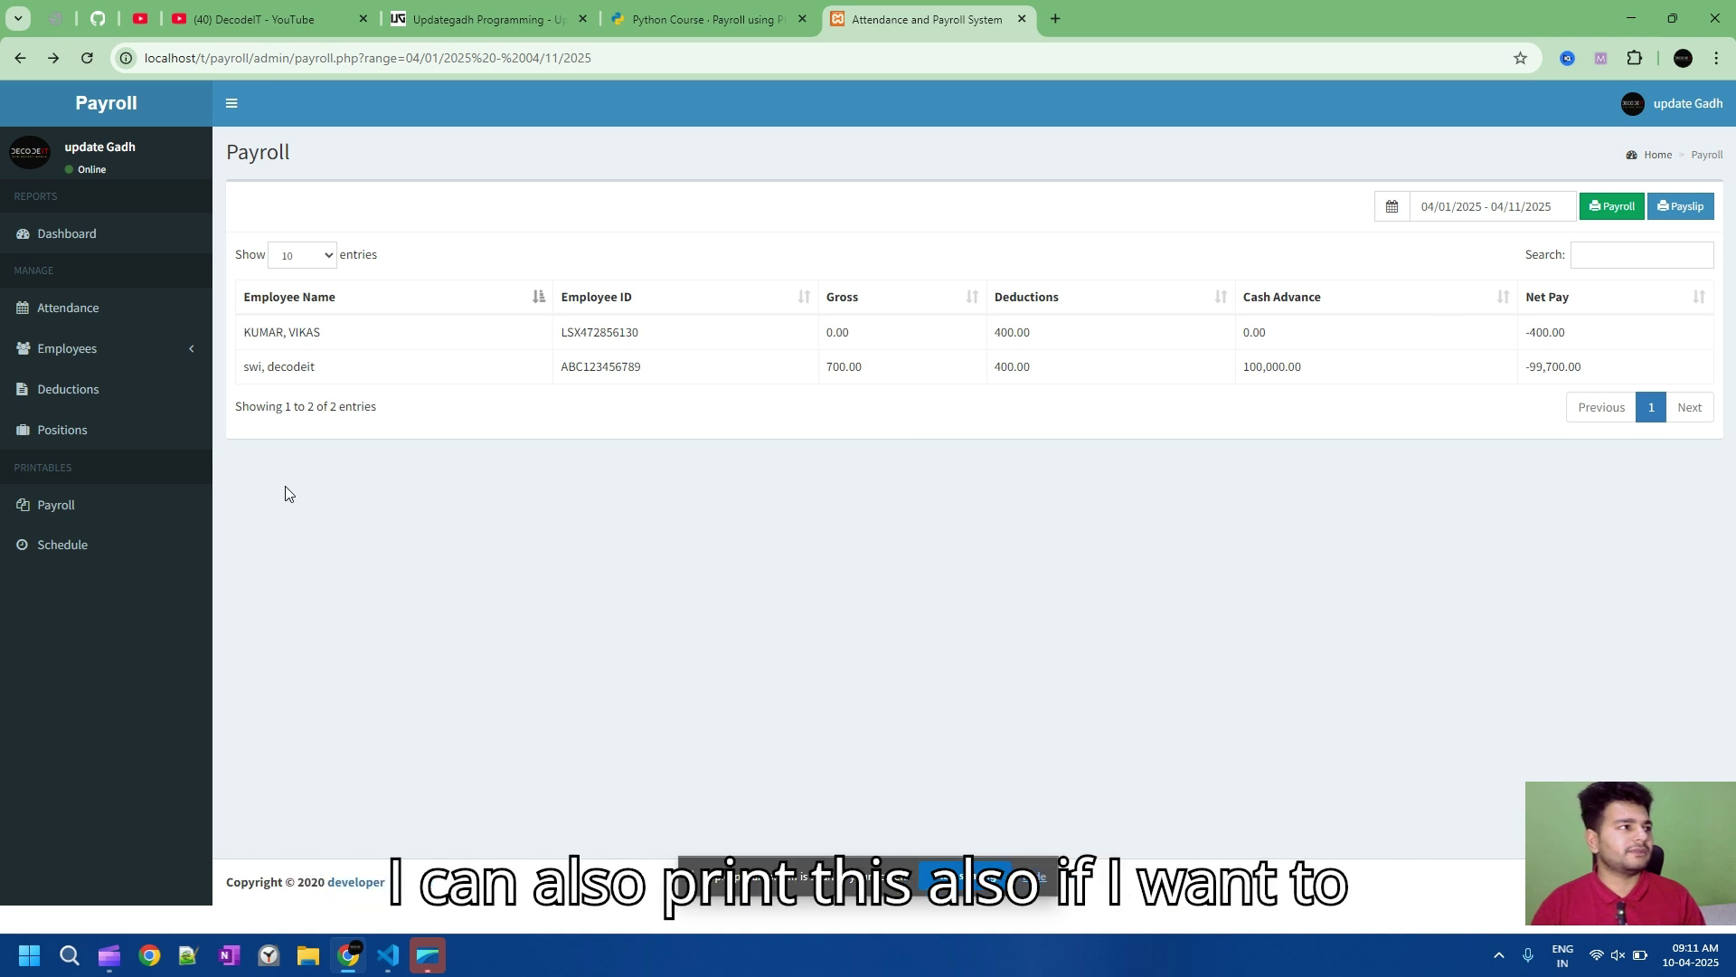
Visit Schedule and the Dashboard, then sign out of the admin account
{"action": "left_click", "coordinate": [67, 544]}
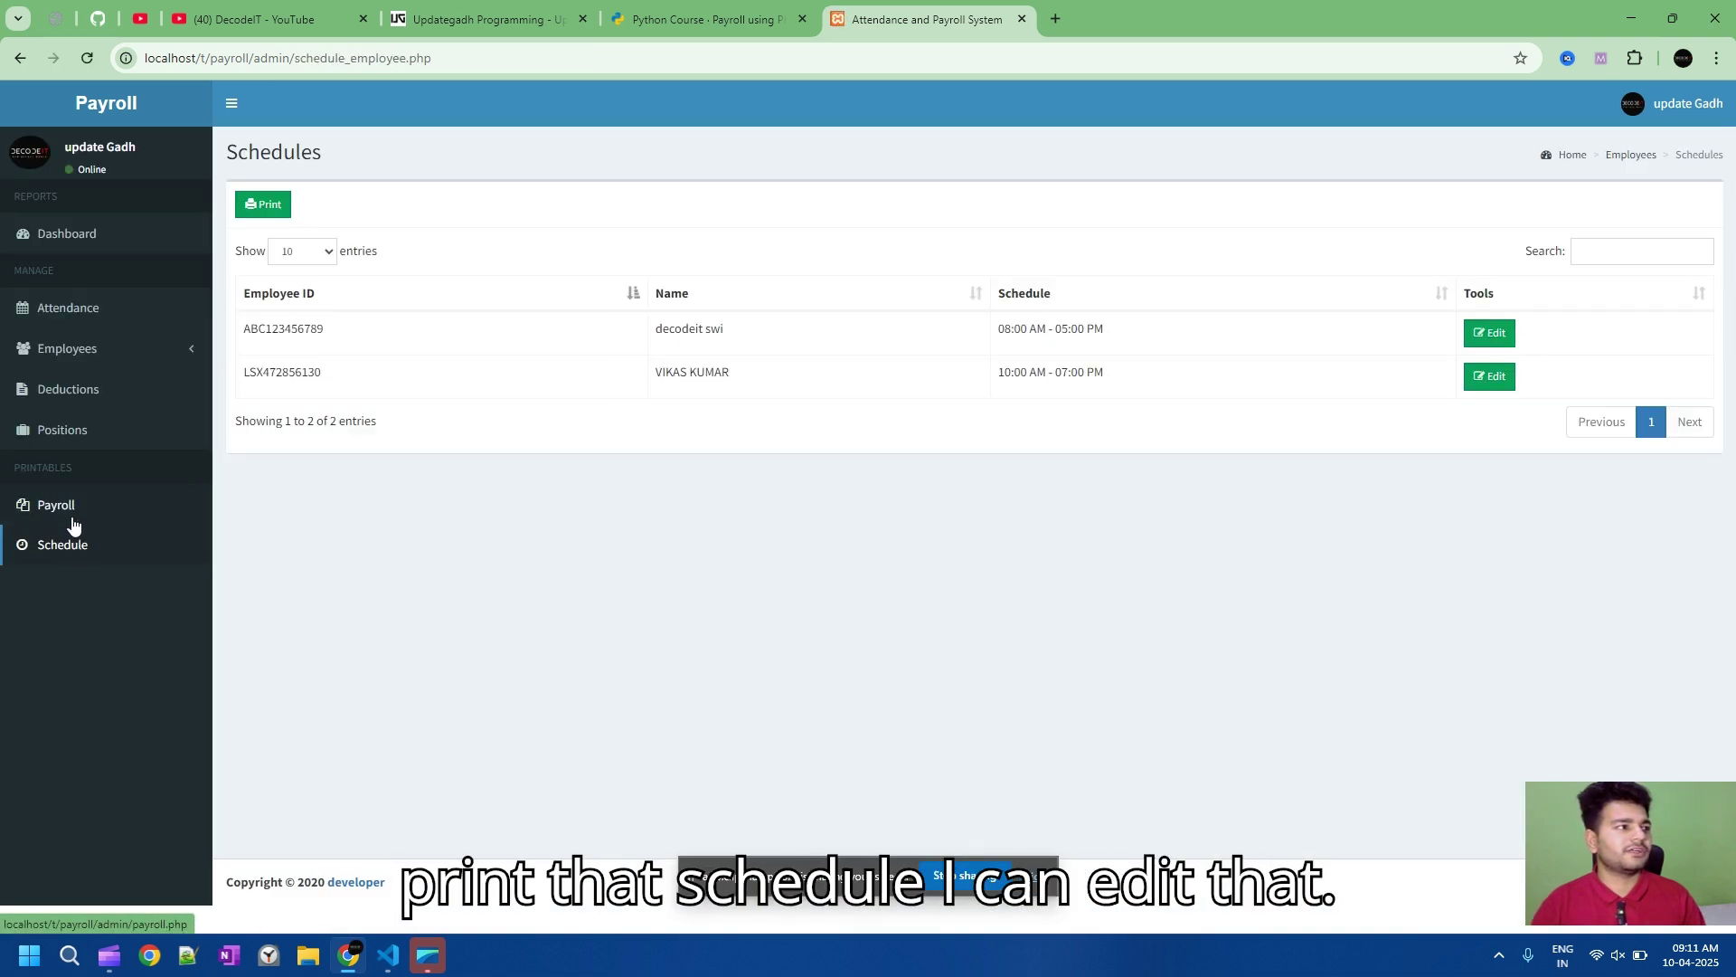
{"action": "left_click", "coordinate": [87, 243]}
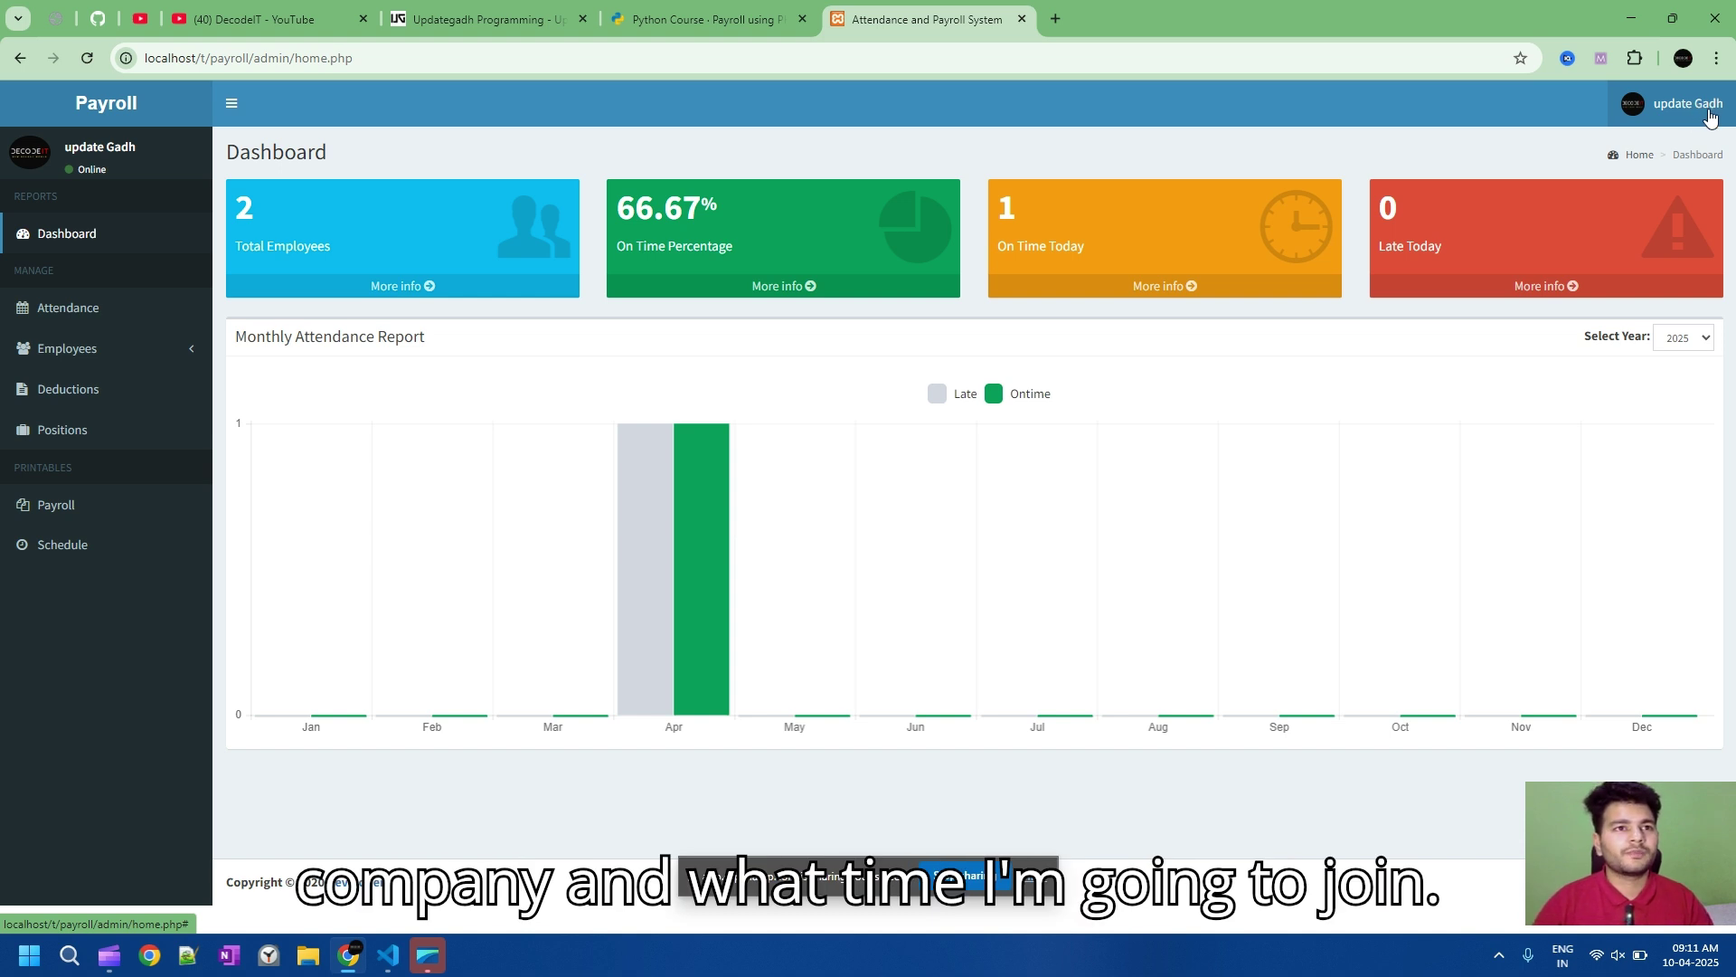
{"action": "left_click", "coordinate": [1700, 108]}
{"action": "left_click", "coordinate": [1689, 318]}
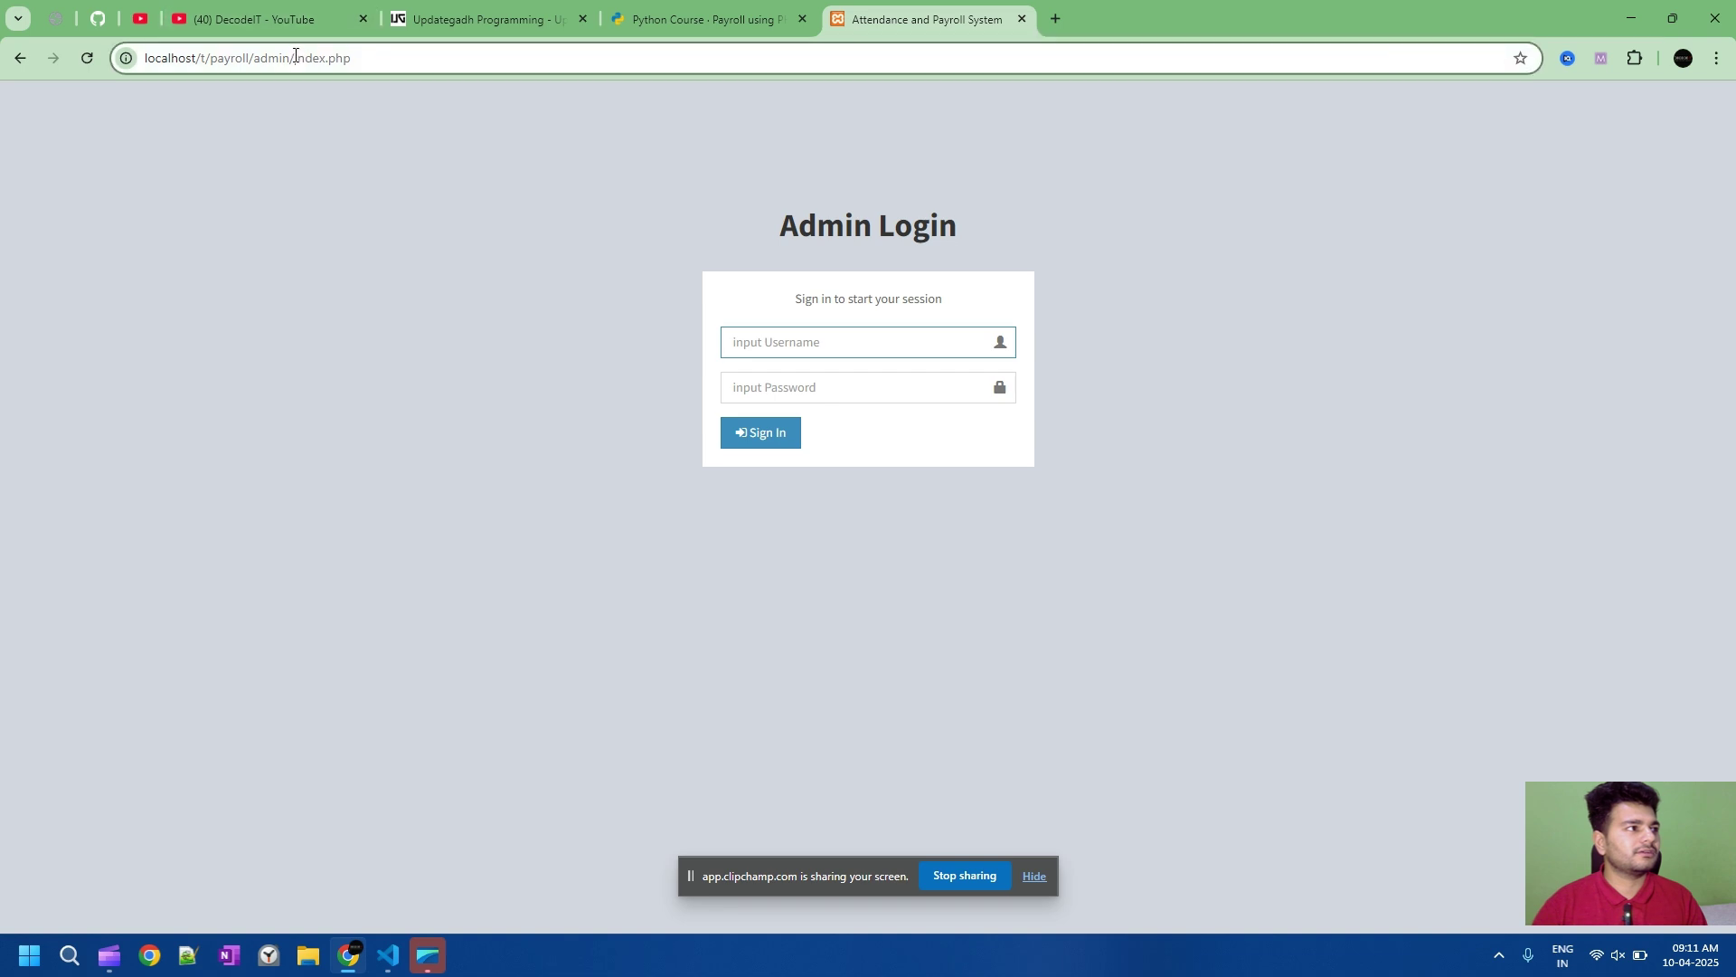
Load the employee attendance page at localhost/t/payroll/ and point out its live clock
{"action": "left_click_drag", "start_coordinate": [297, 58], "coordinate": [1170, 96]}
{"action": "key", "text": "BackSpace"}
{"action": "key", "text": "BackSpace"}
{"action": "key", "text": "BackSpace"}
{"action": "key", "text": "BackSpace"}
{"action": "key", "text": "BackSpace"}
{"action": "key", "text": "BackSpace"}
{"action": "key", "text": "BackSpace"}
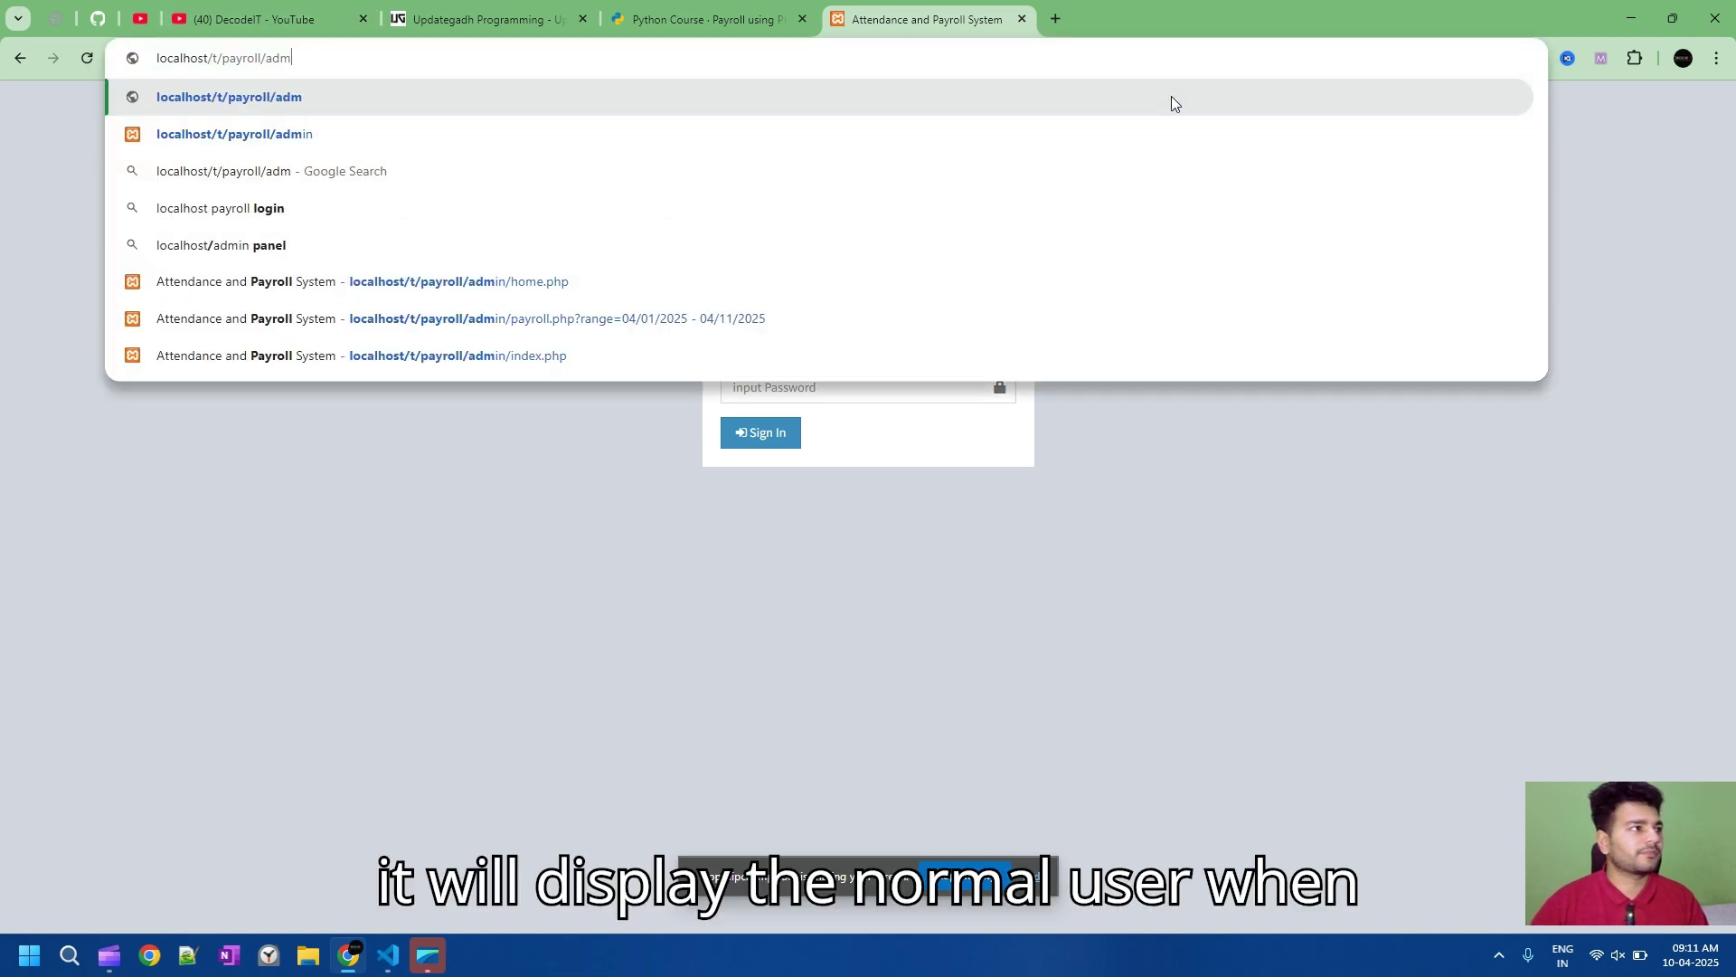
{"action": "key", "text": "Return"}
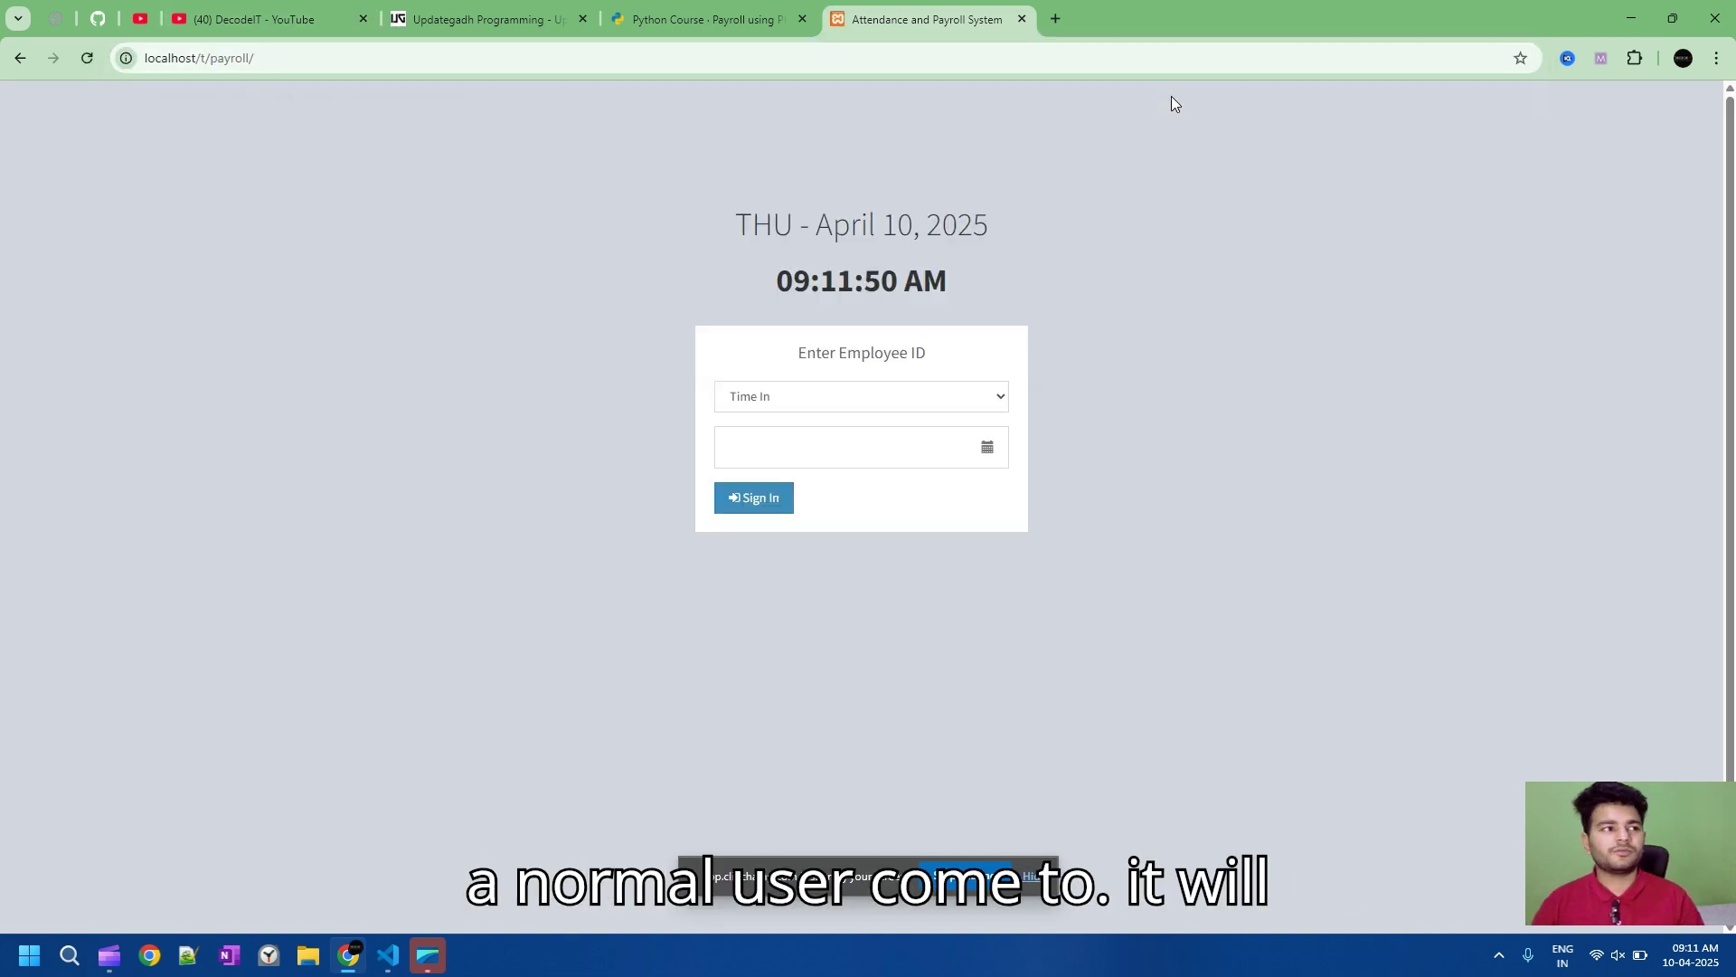
{"action": "left_click_drag", "start_coordinate": [793, 292], "coordinate": [1007, 291]}
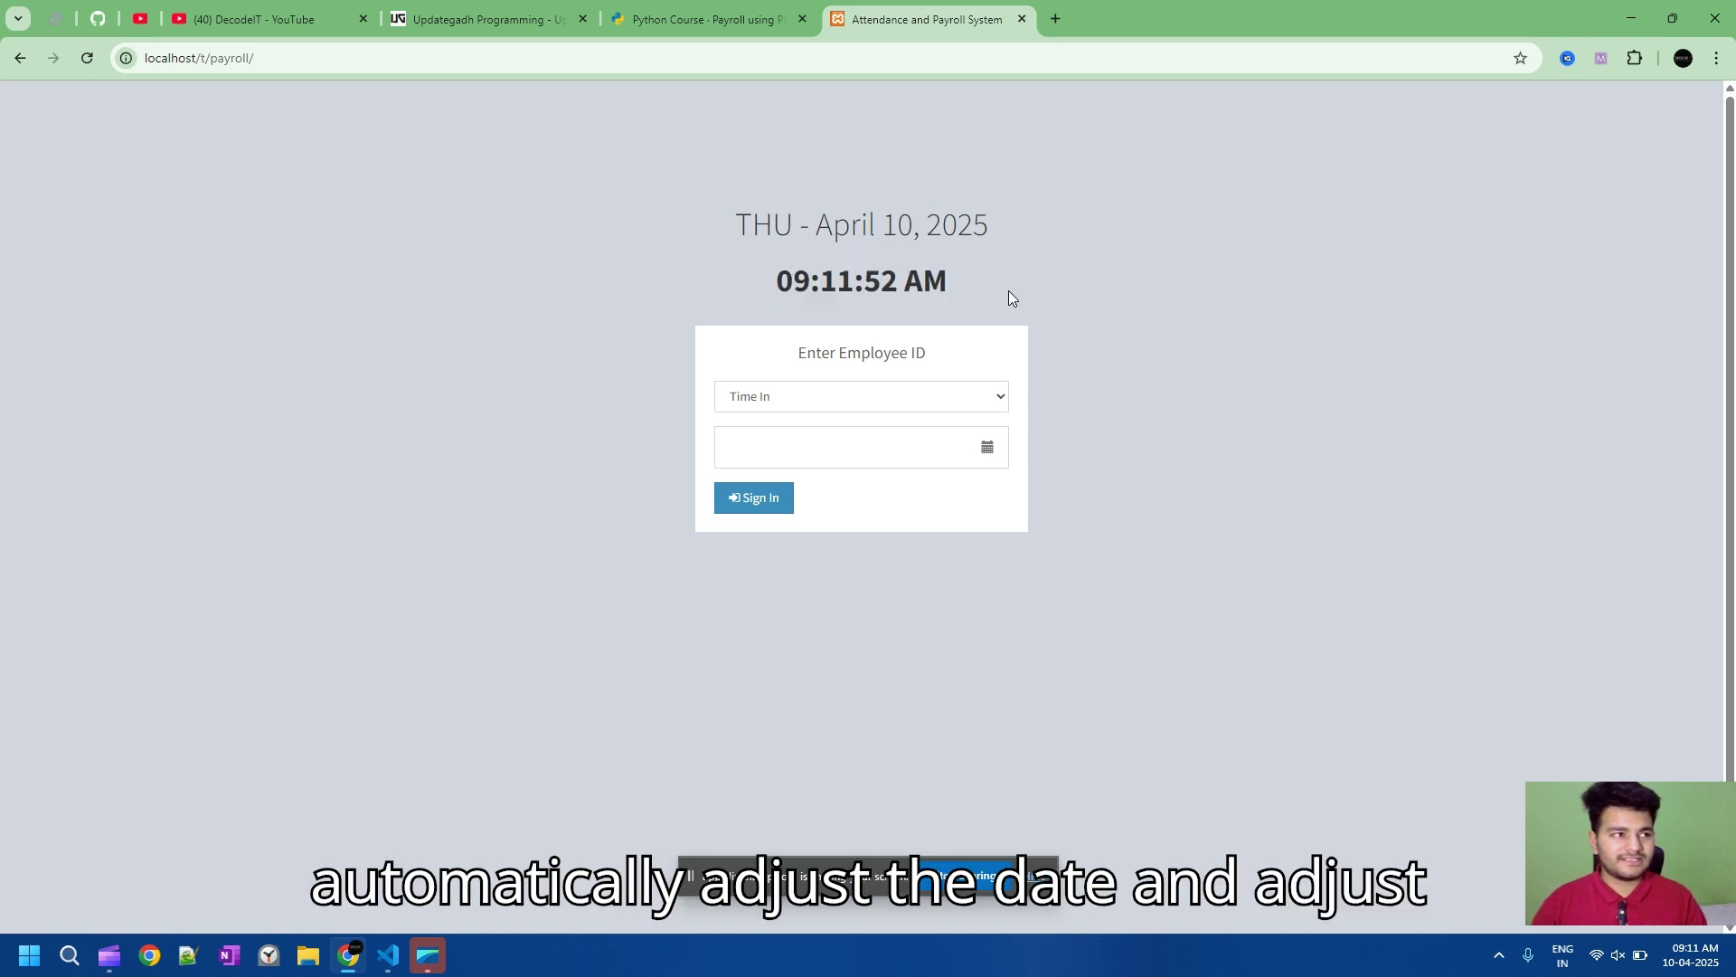
{"action": "left_click_drag", "start_coordinate": [772, 280], "coordinate": [1031, 295]}
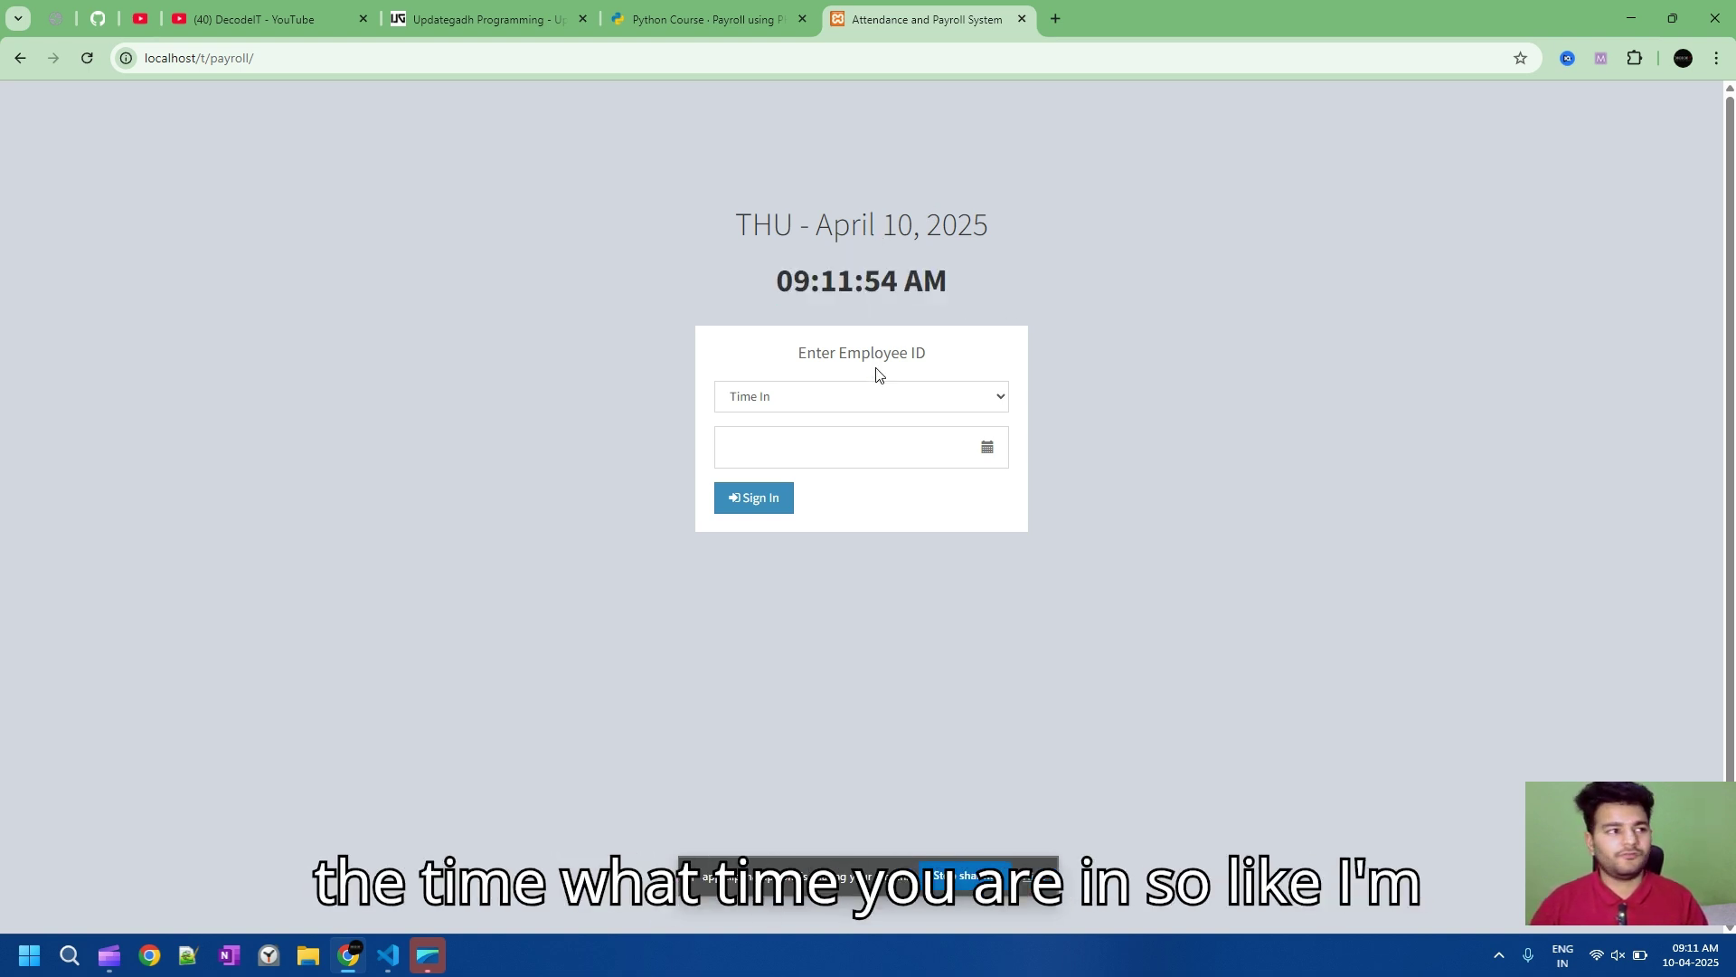
Submit a Time In with the first employee's ID and highlight the already-timed-in-today warning
{"action": "left_click", "coordinate": [843, 400]}
{"action": "left_click", "coordinate": [823, 420]}
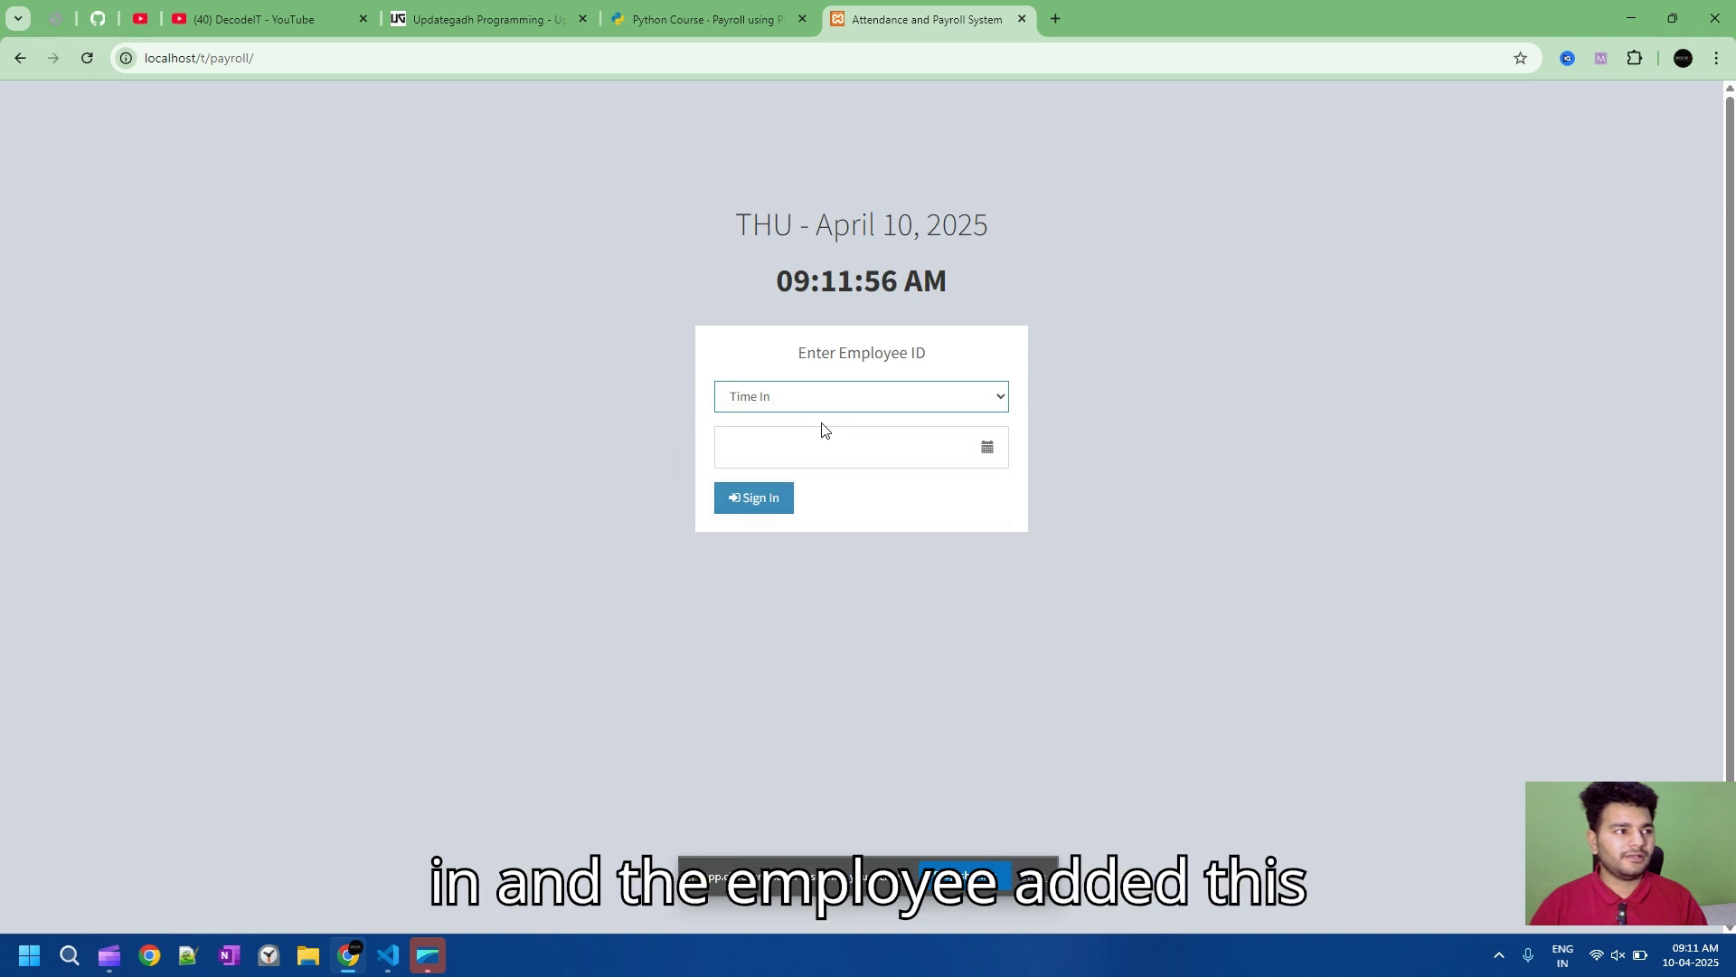
{"action": "left_click", "coordinate": [800, 446]}
{"action": "type", "text": "LSX472851130"}
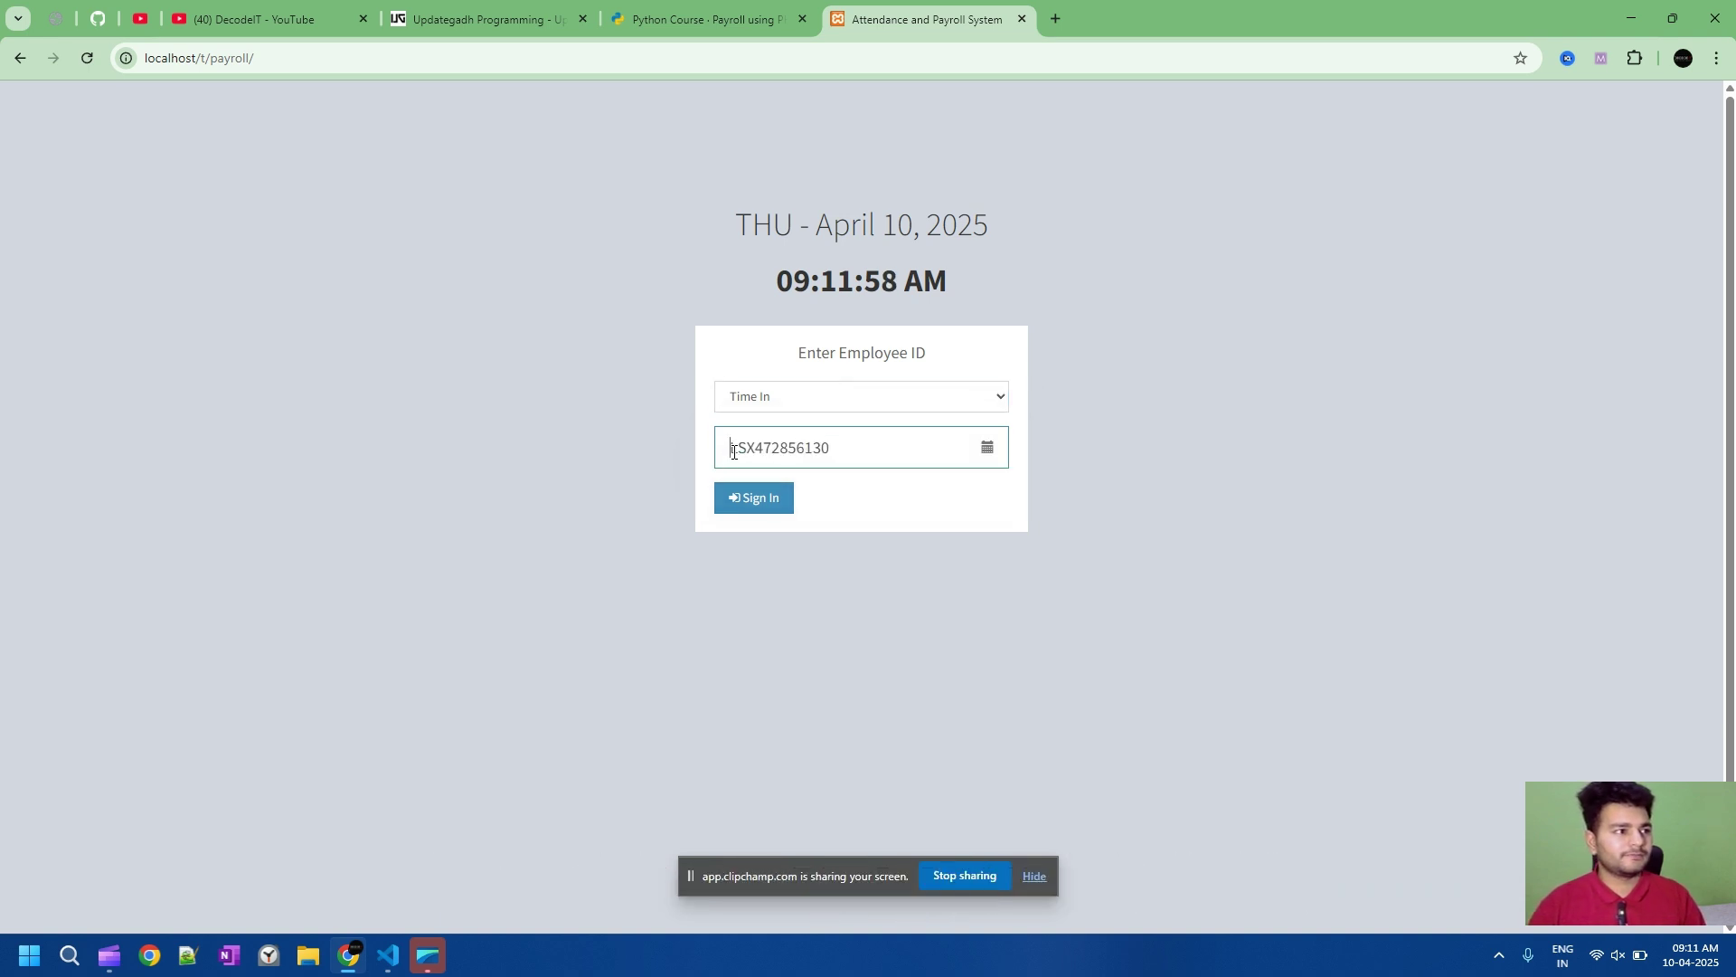
{"action": "left_click", "coordinate": [760, 498]}
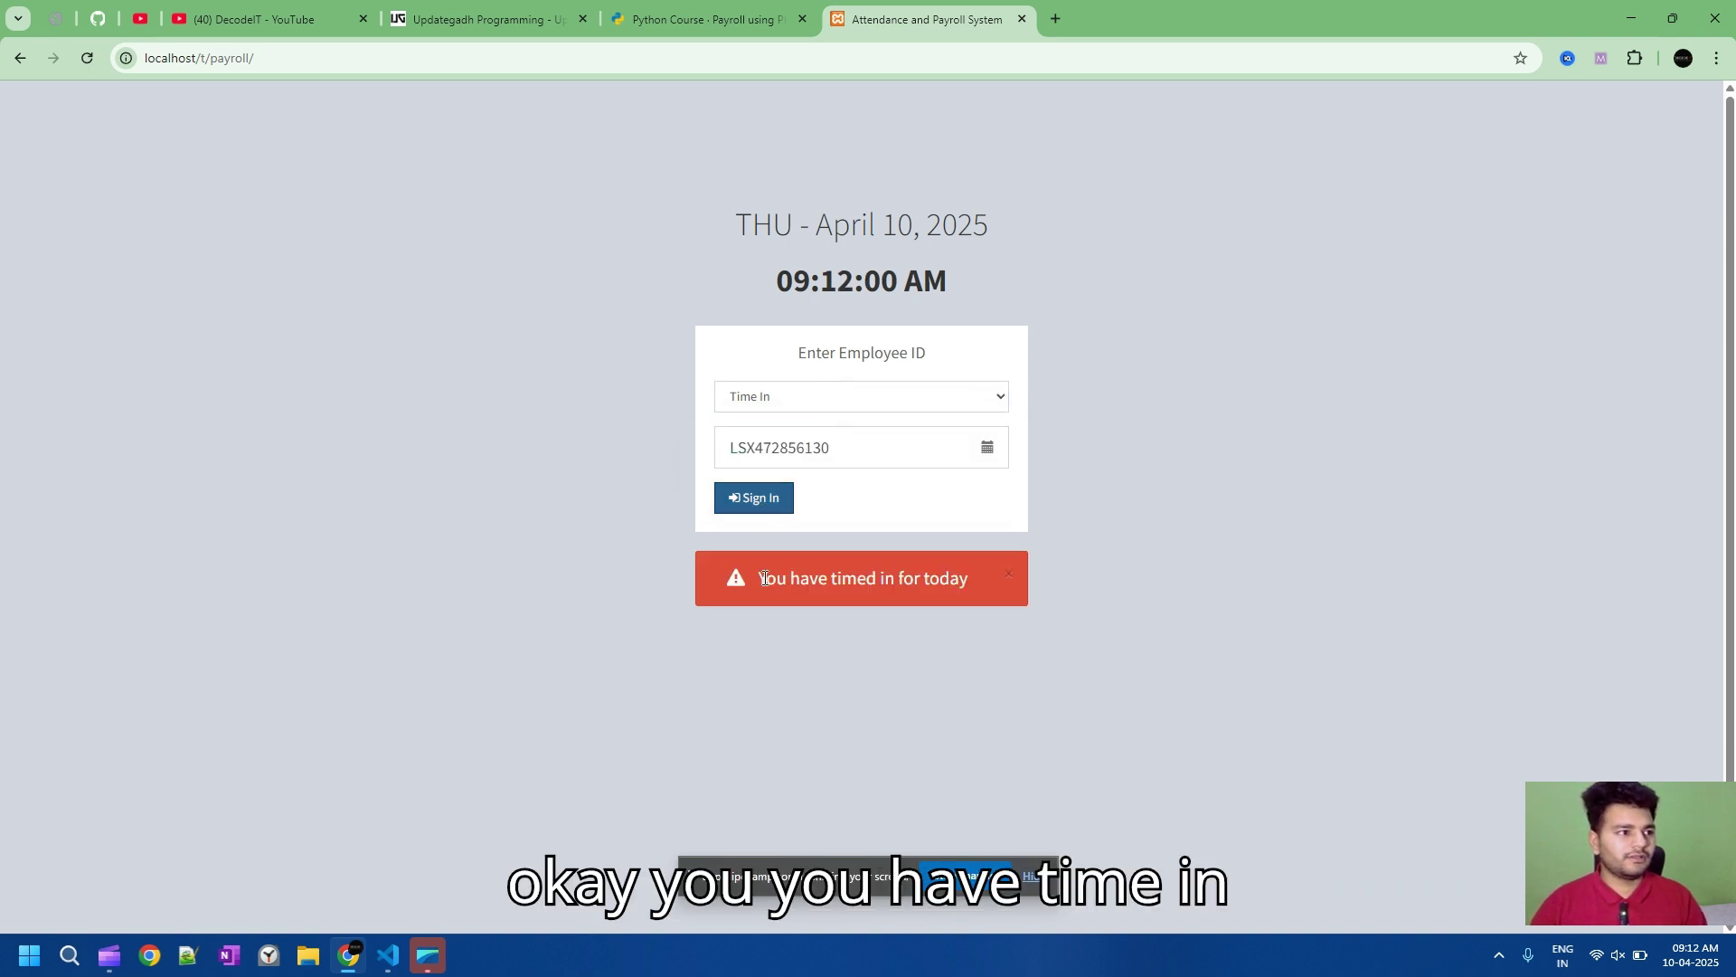
{"action": "left_click_drag", "start_coordinate": [759, 579], "coordinate": [879, 586]}
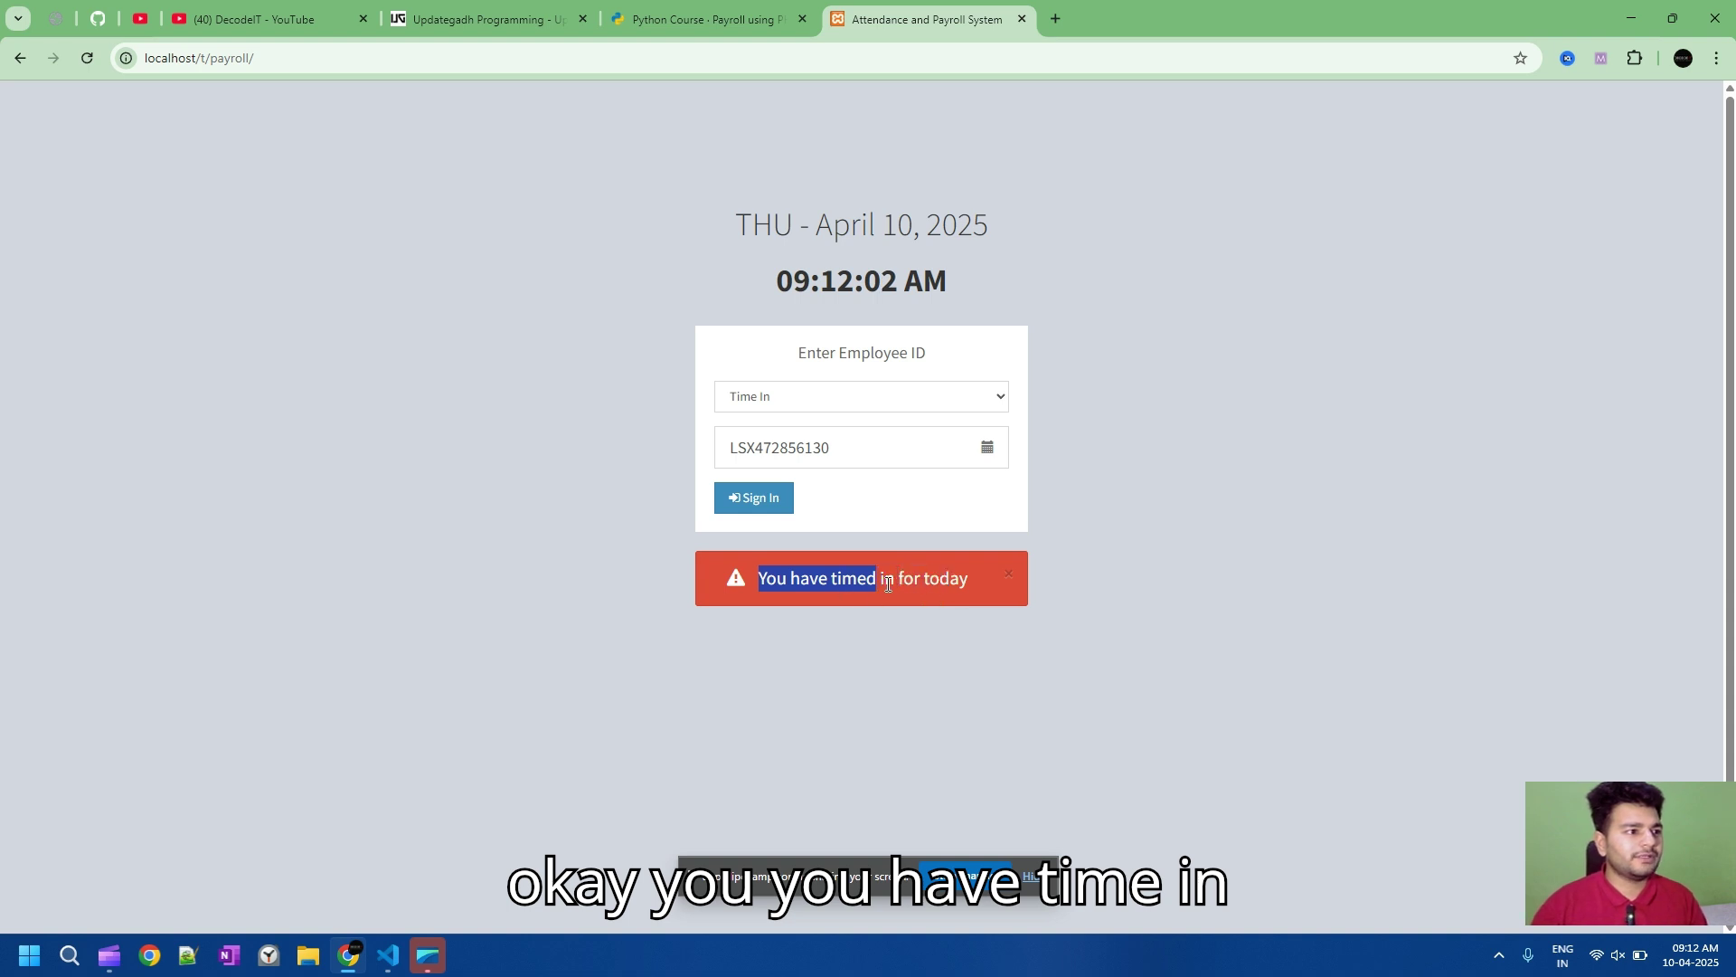
{"action": "left_click", "coordinate": [961, 581]}
{"action": "double_click", "coordinate": [961, 581]}
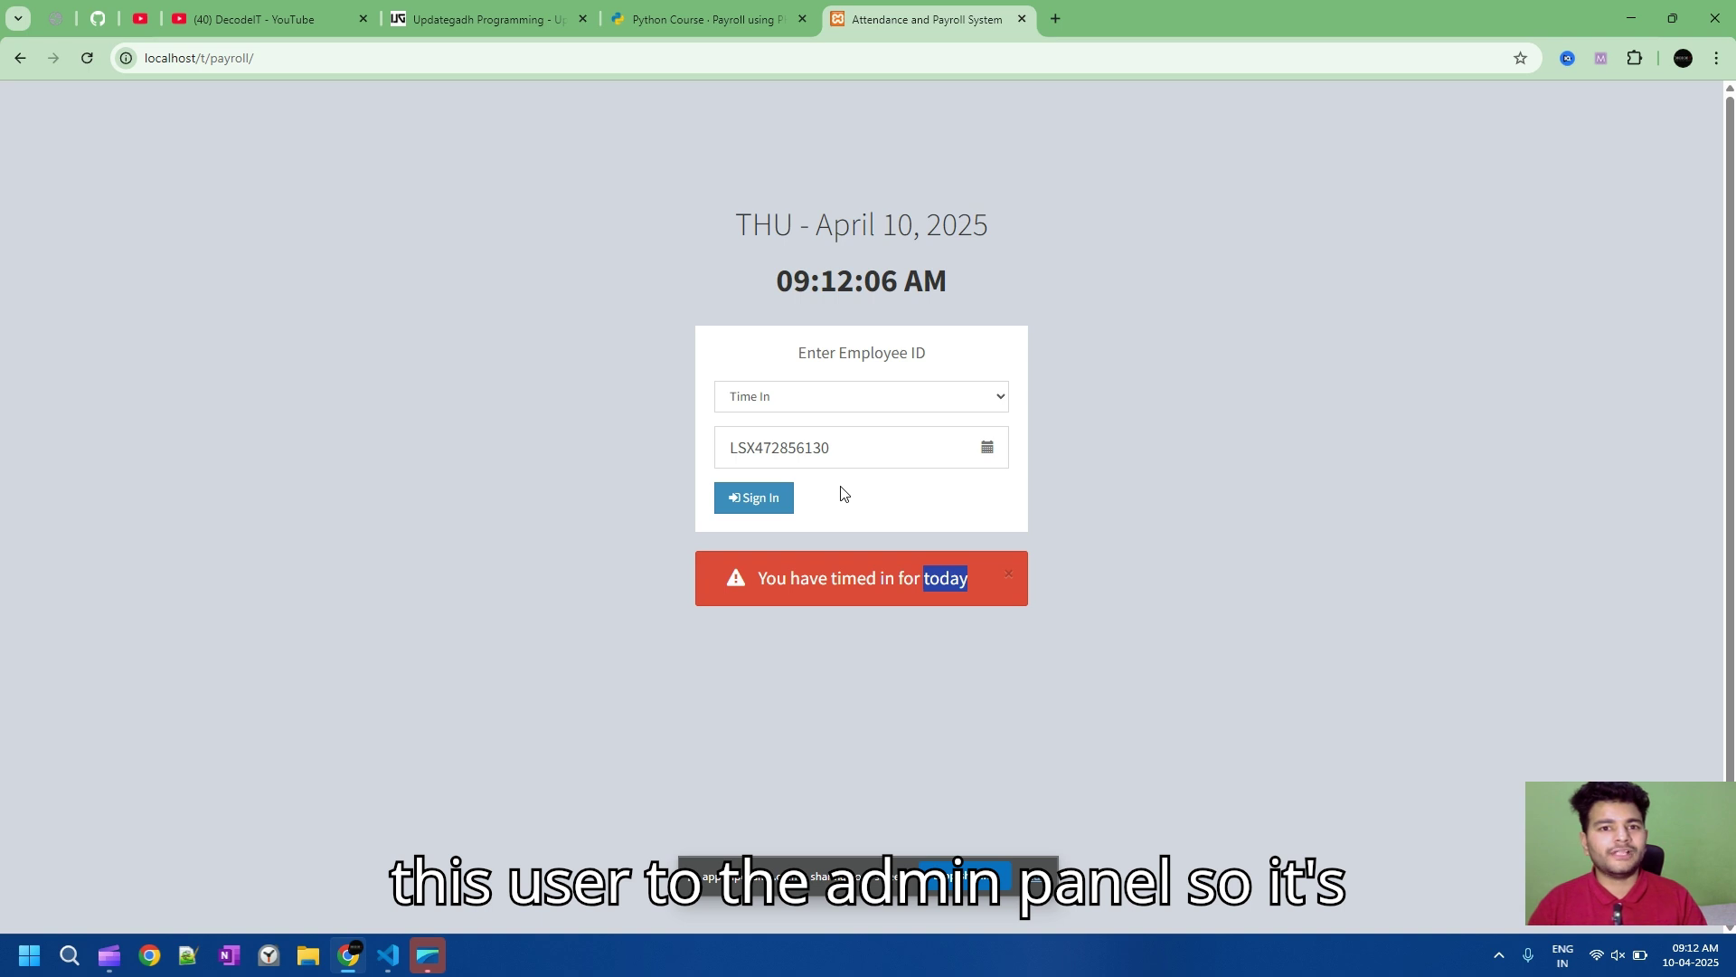
Record a Time Out for the employee and highlight the confirmation message
{"action": "left_click", "coordinate": [908, 403]}
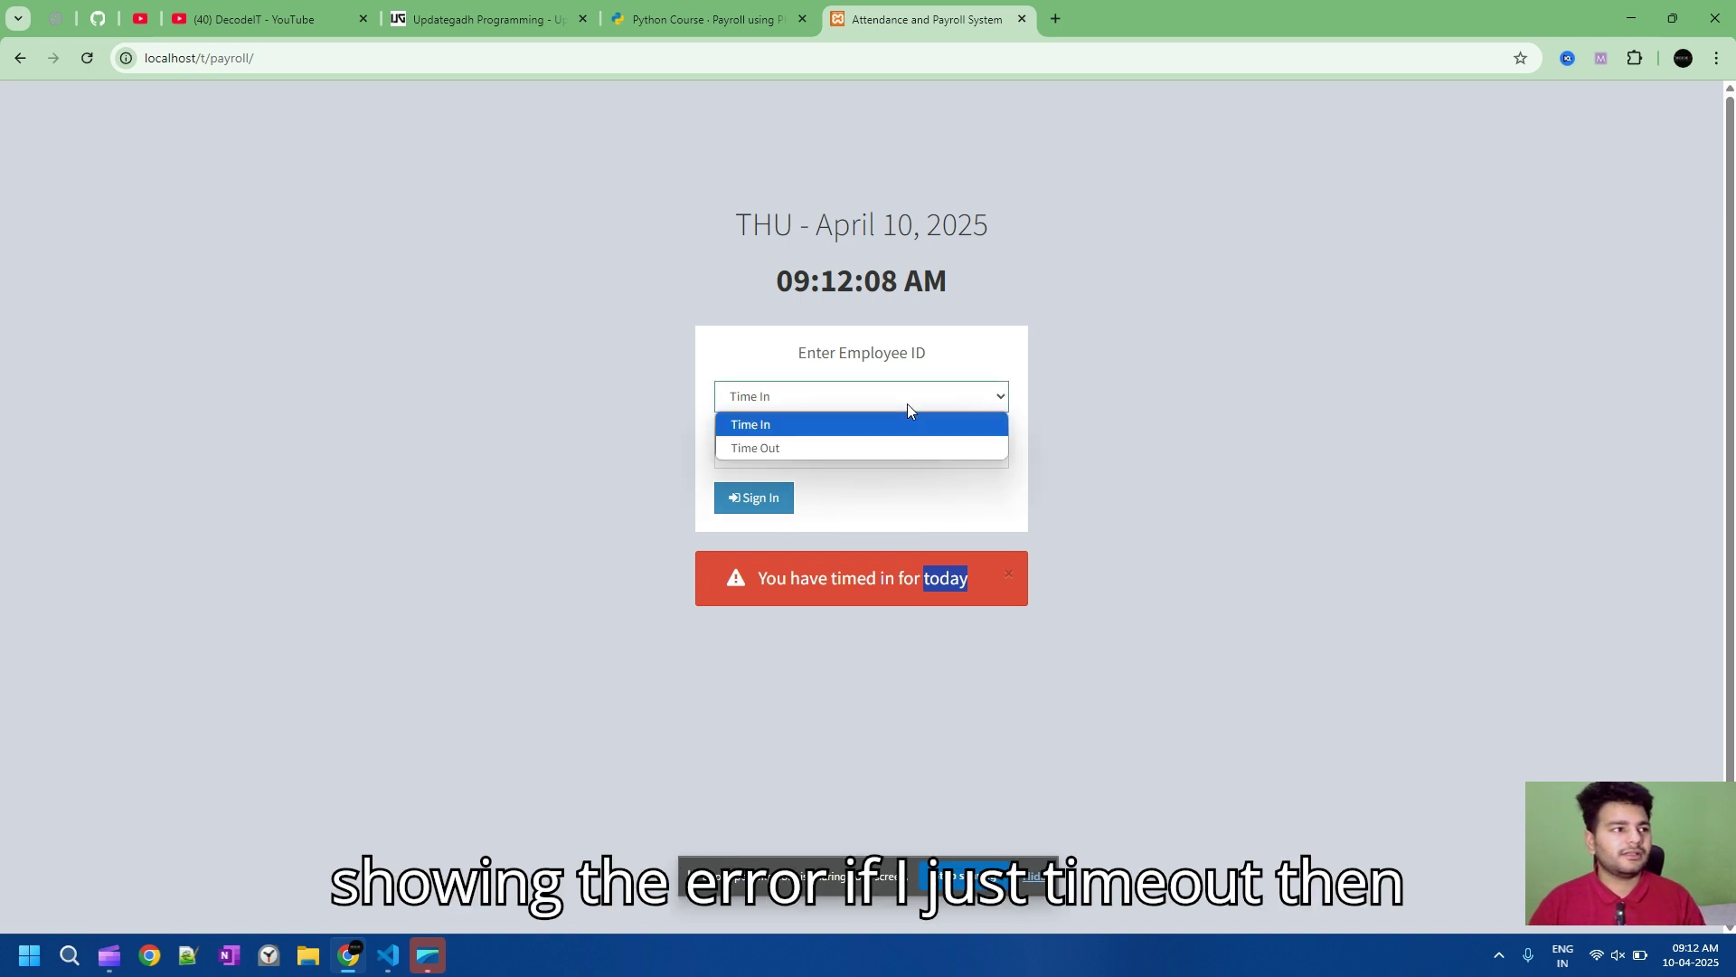
{"action": "left_click", "coordinate": [861, 445]}
{"action": "left_click", "coordinate": [776, 493]}
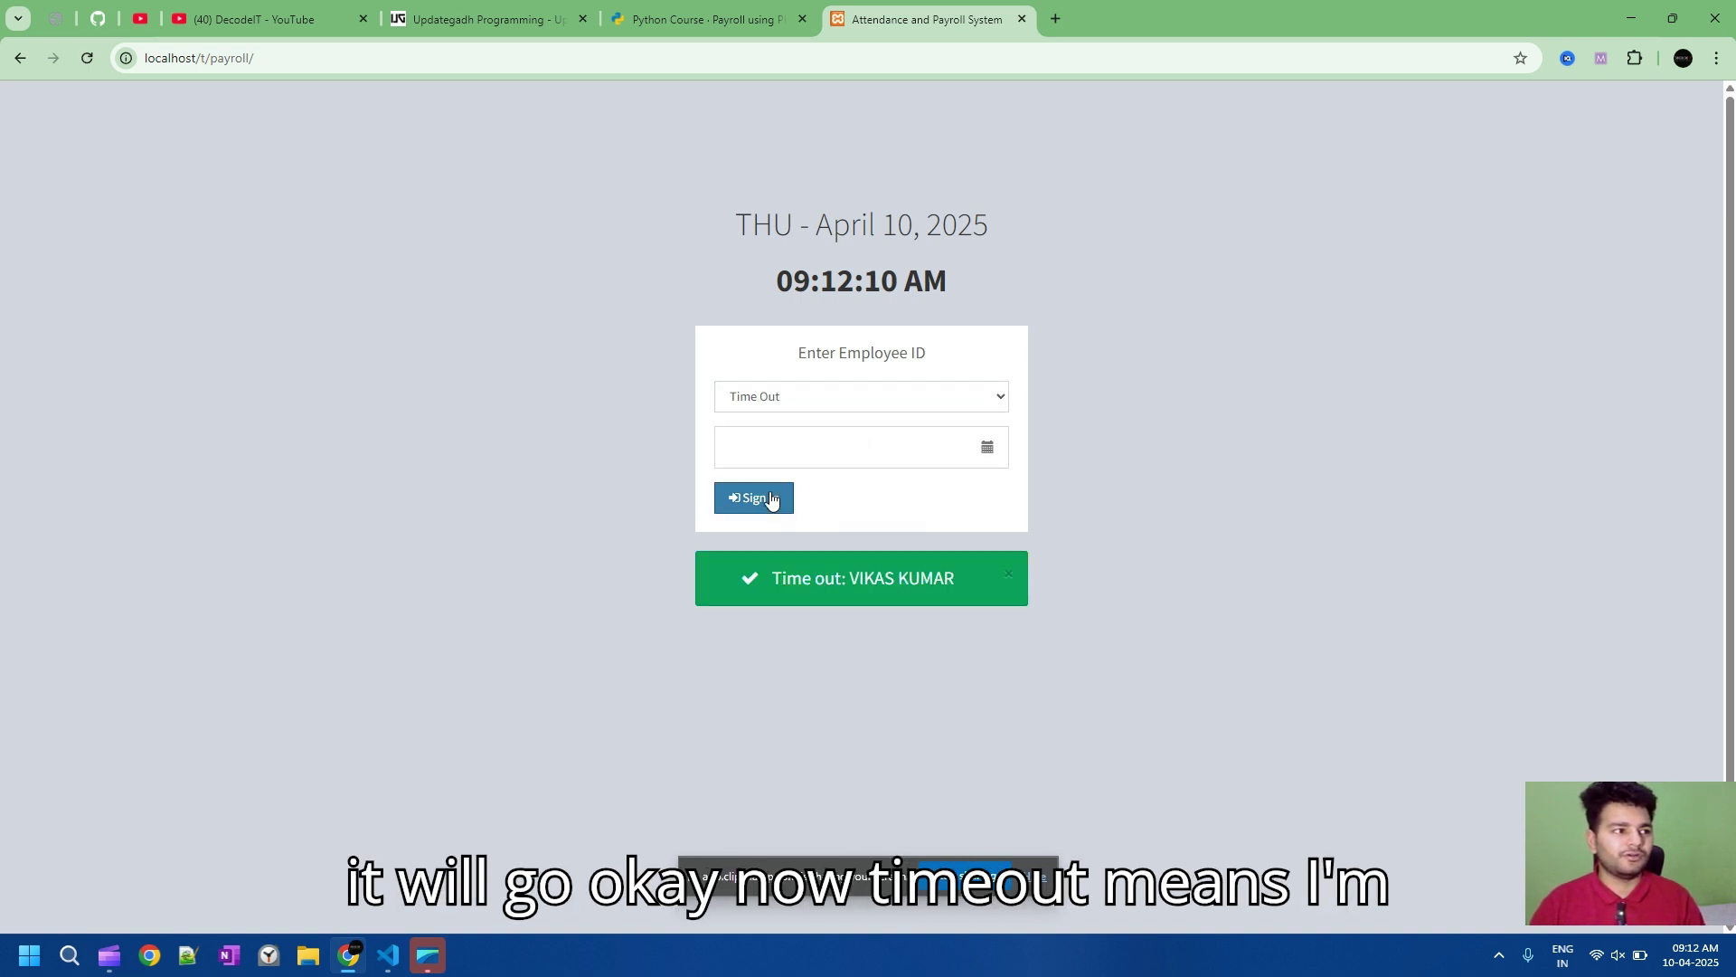
{"action": "left_click_drag", "start_coordinate": [768, 578], "coordinate": [966, 584]}
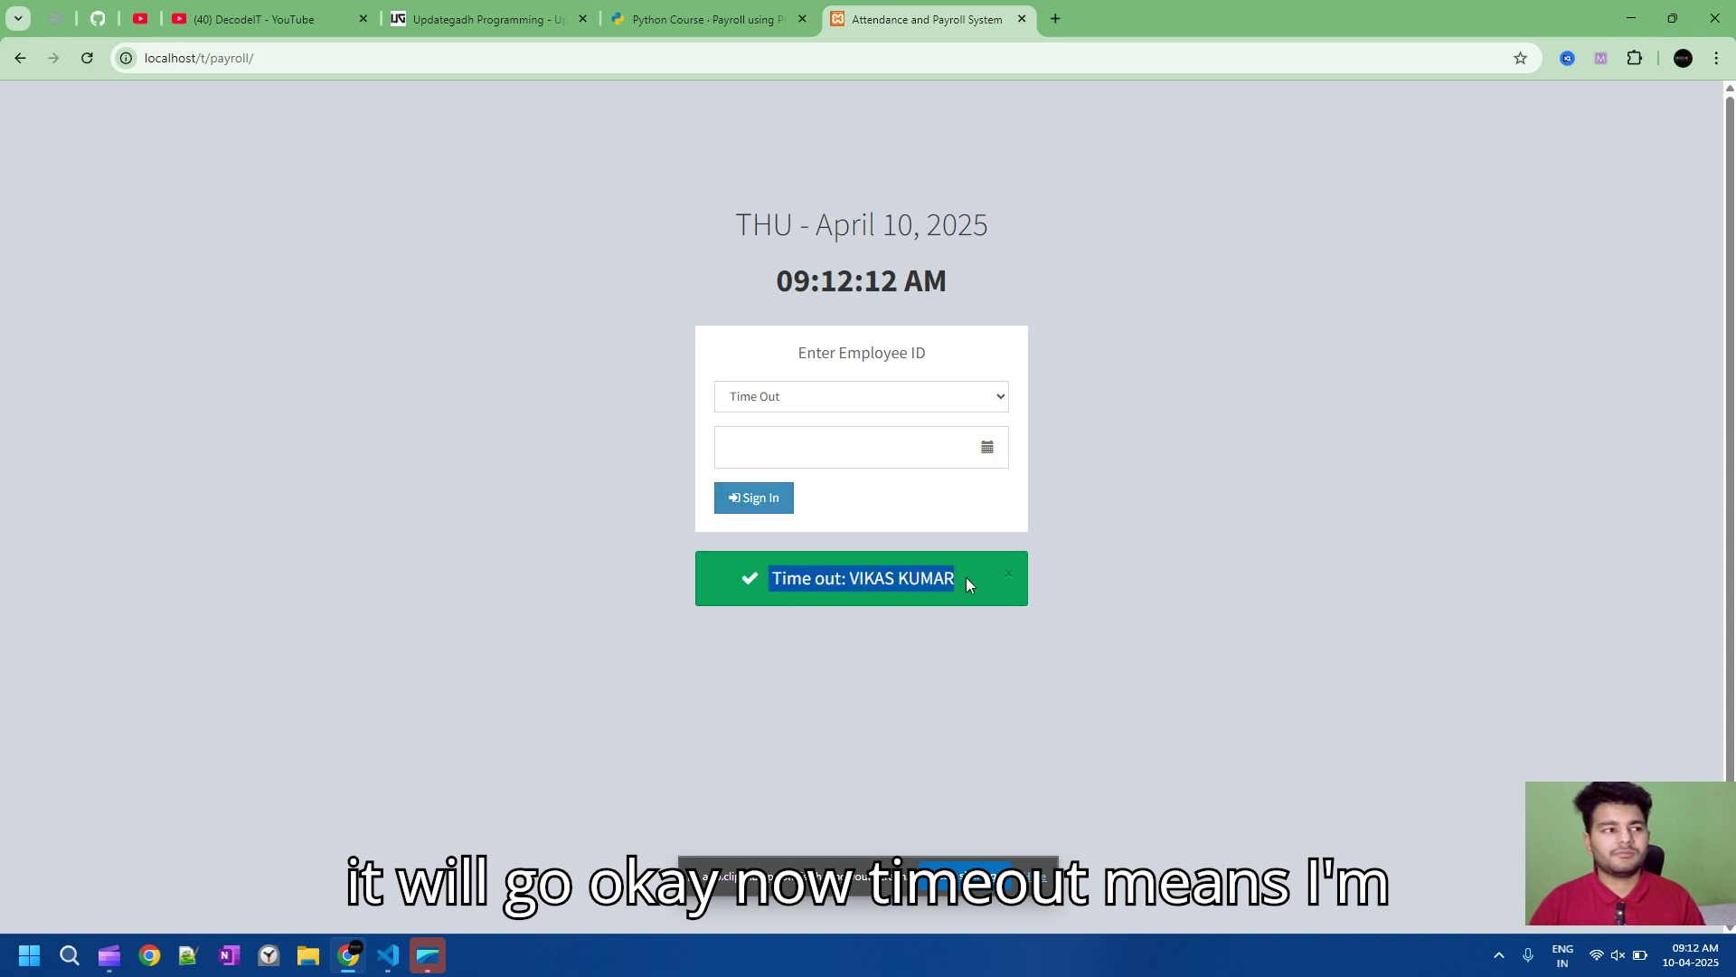
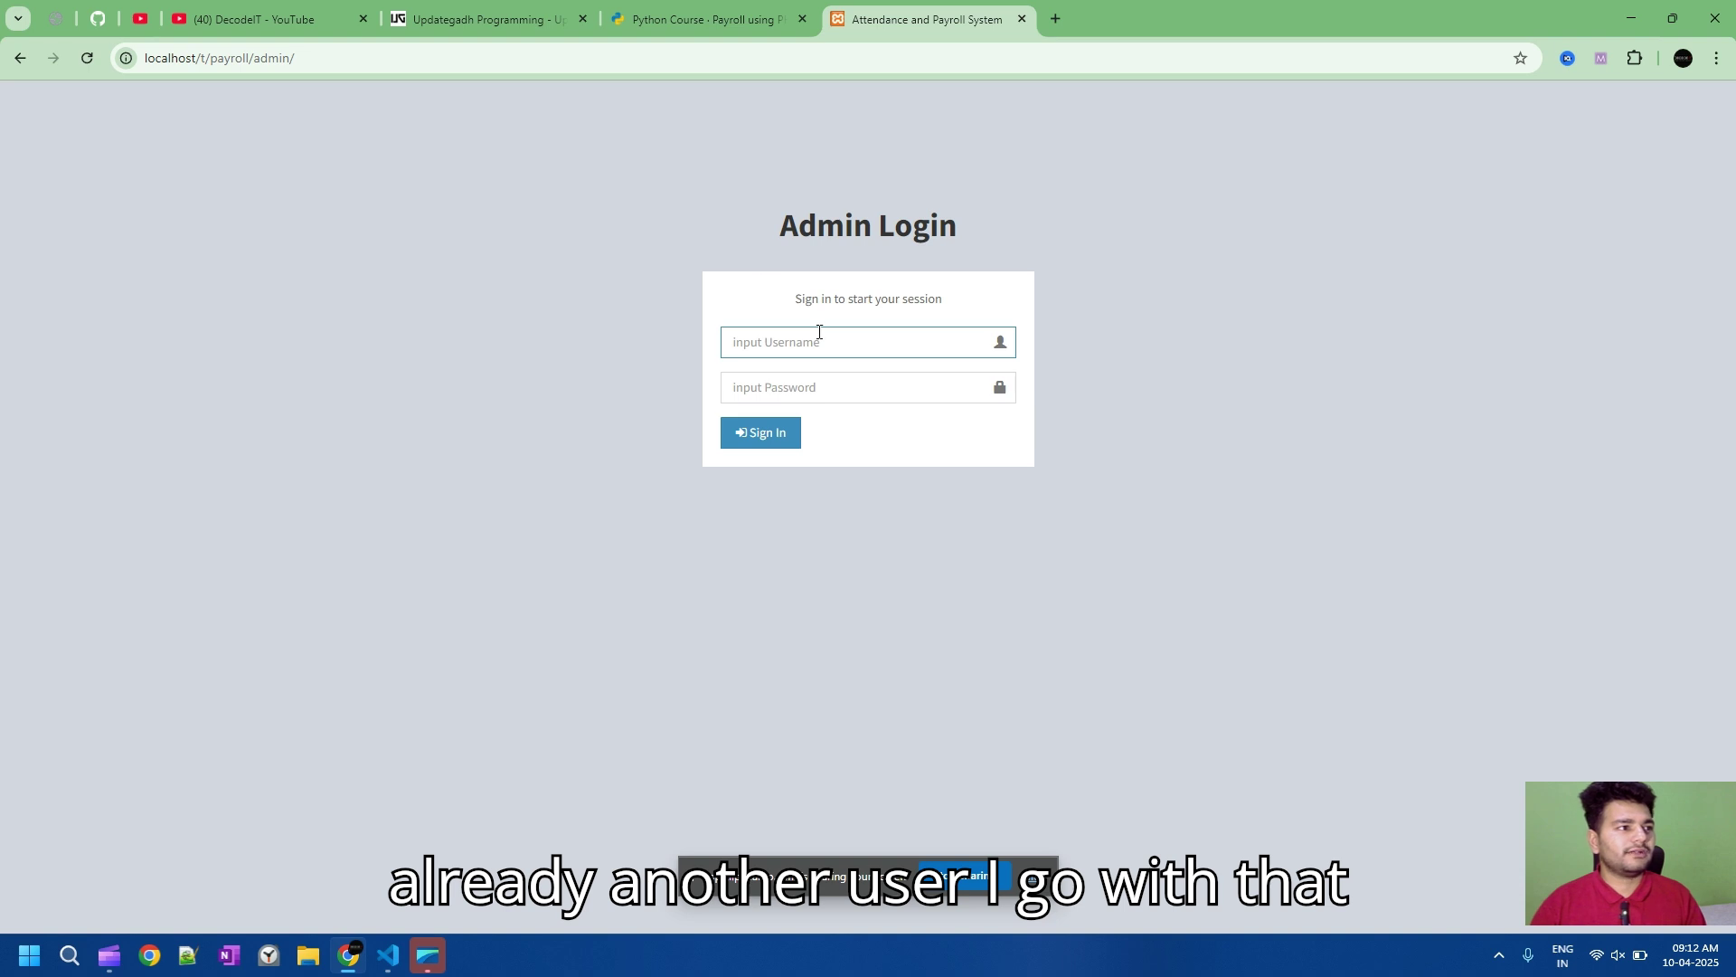
Log in as admin and dismiss Chrome's password warning
{"action": "key", "text": "Tab"}
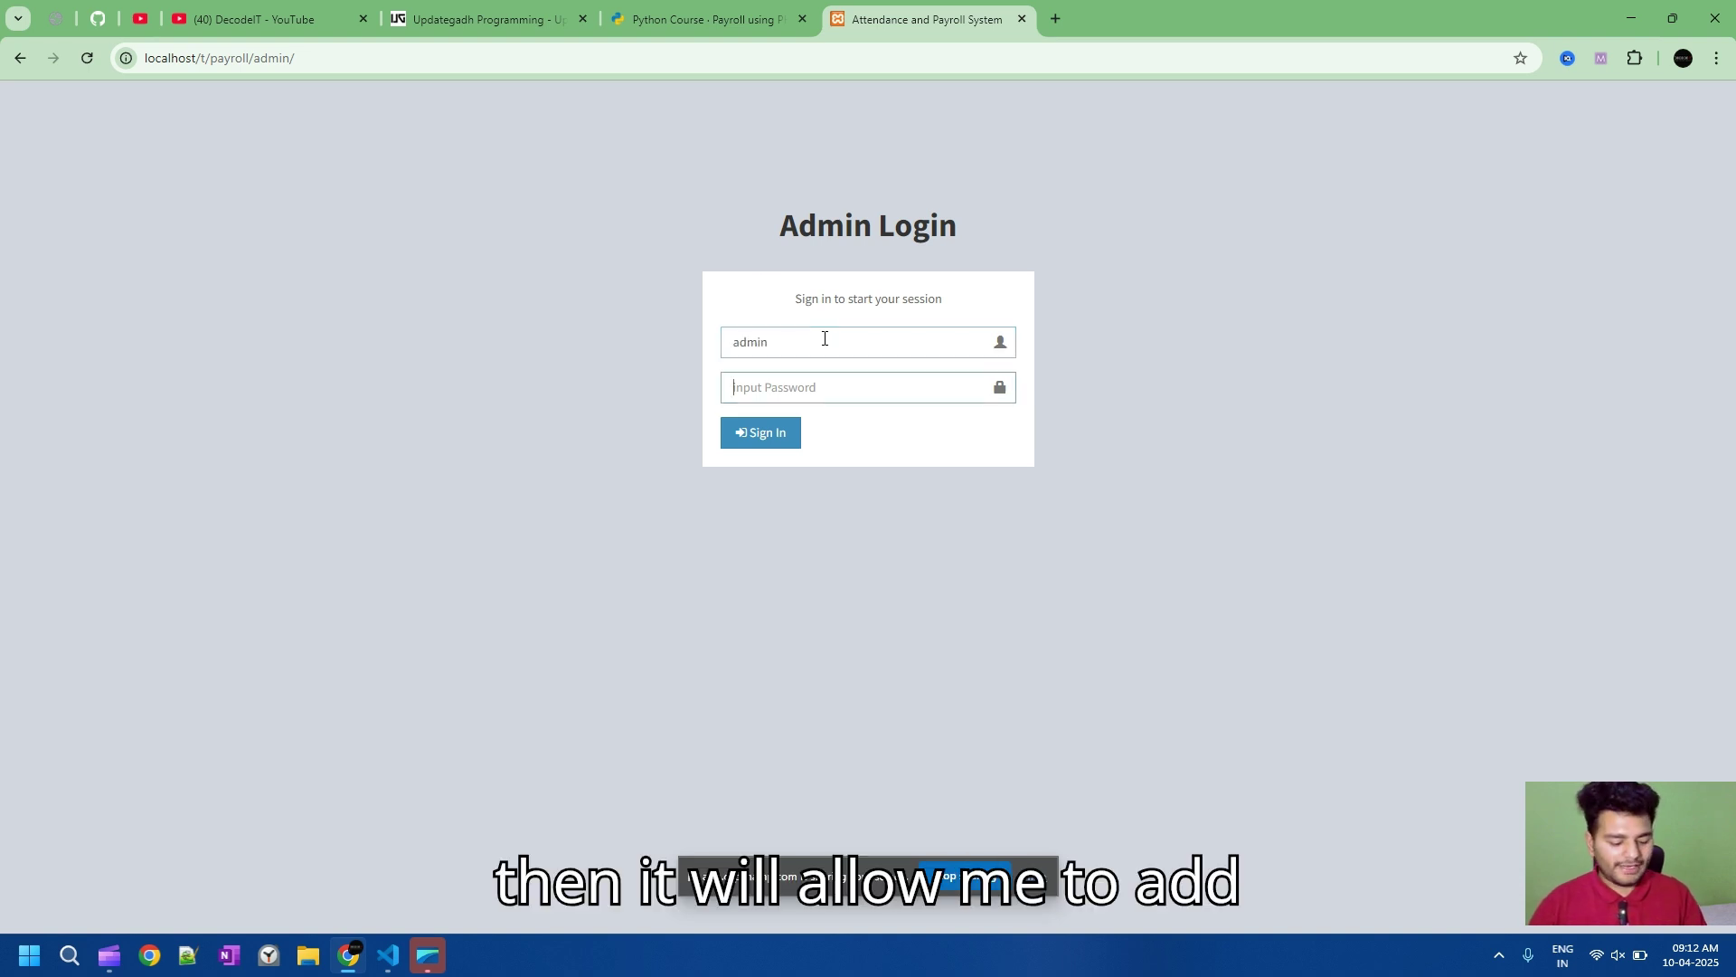
{"action": "type", "text": "adm"}
{"action": "key", "text": "Return"}
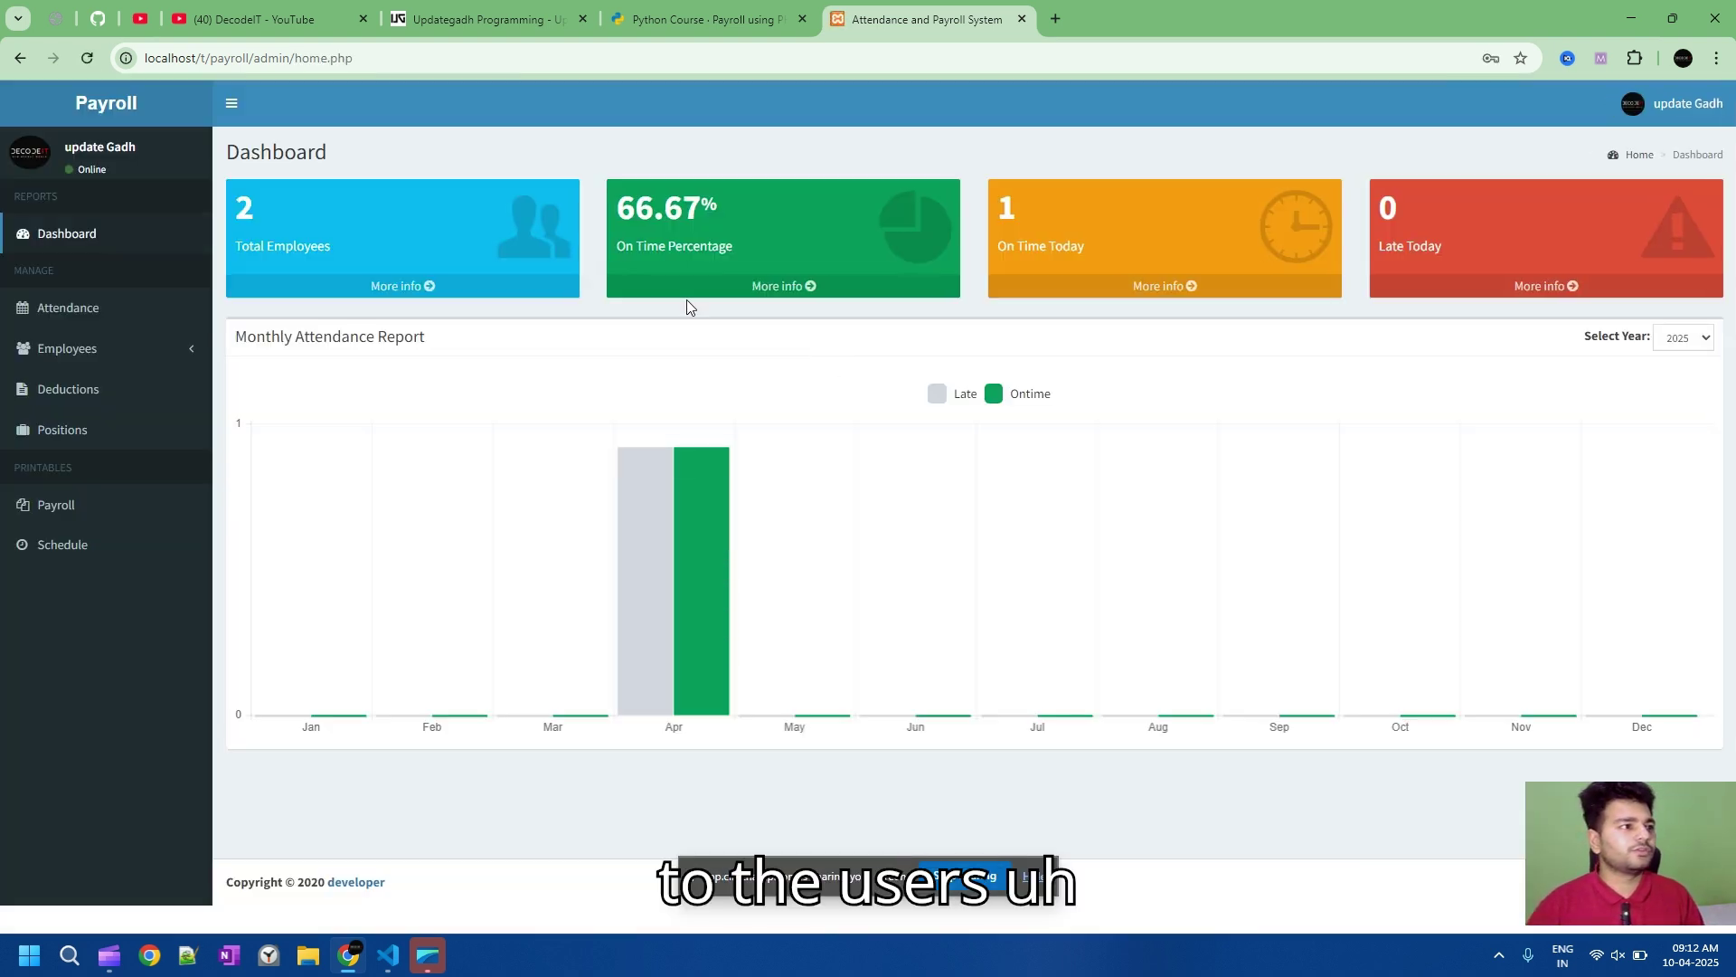
{"action": "left_click", "coordinate": [1026, 319]}
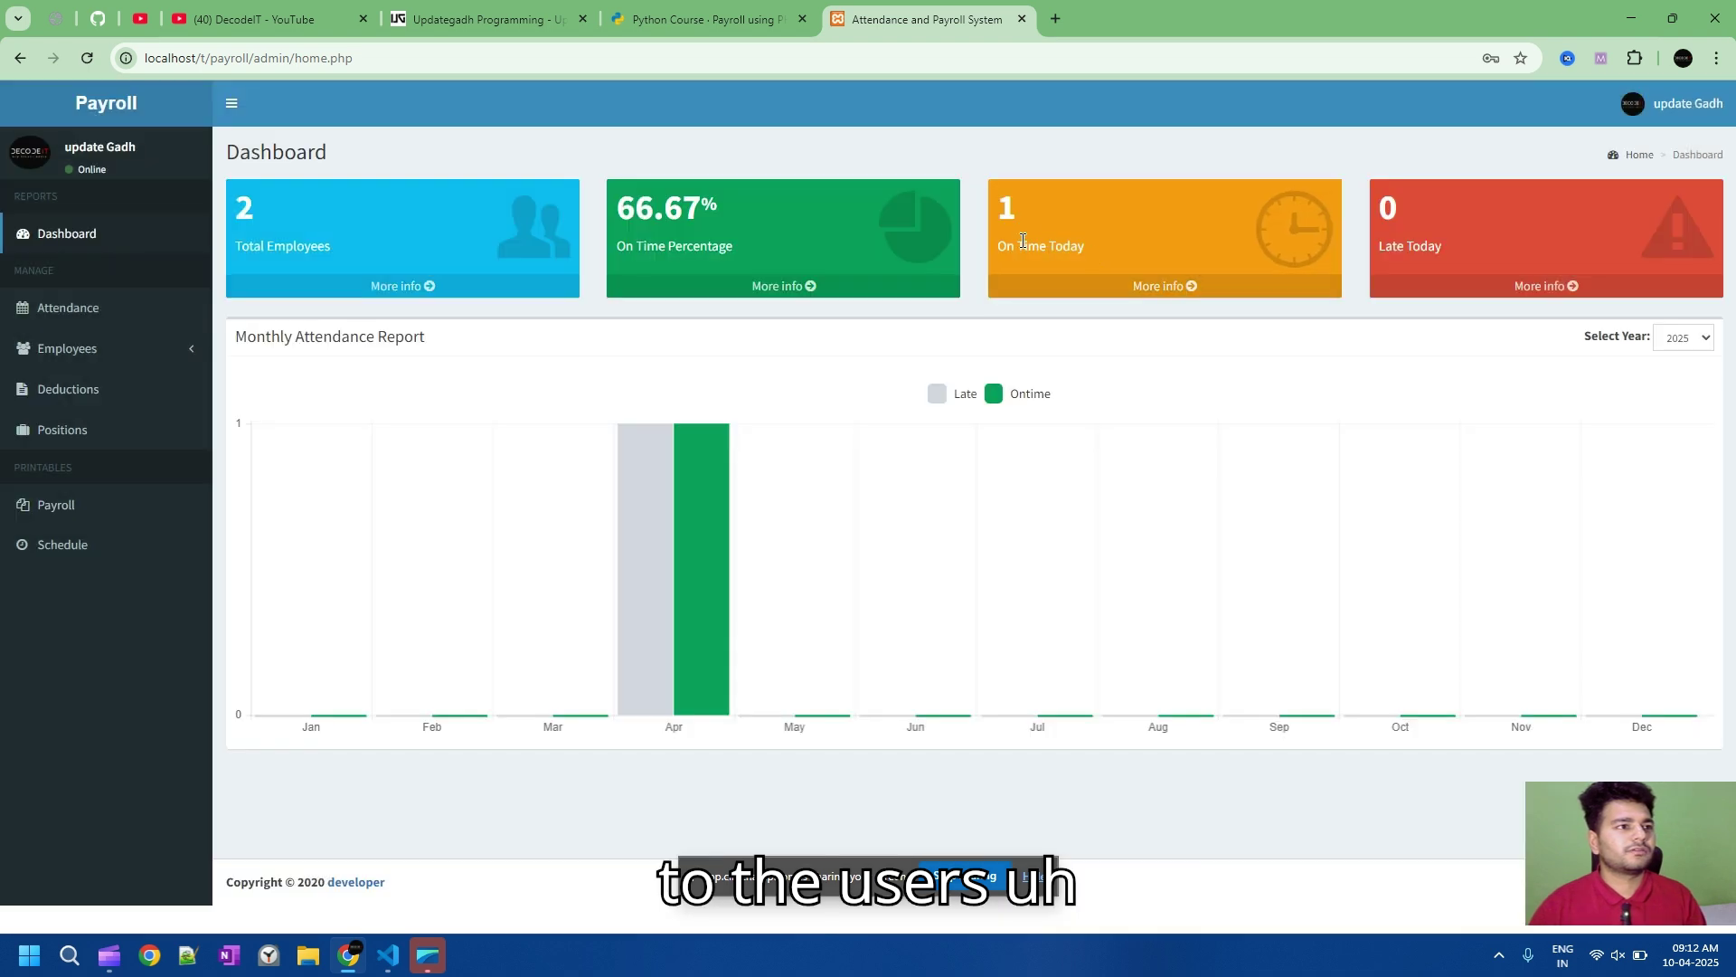
Open the On Time Today details and locate the late Apr 11, 2025 attendance record
{"action": "left_click_drag", "start_coordinate": [1002, 225], "coordinate": [1114, 265]}
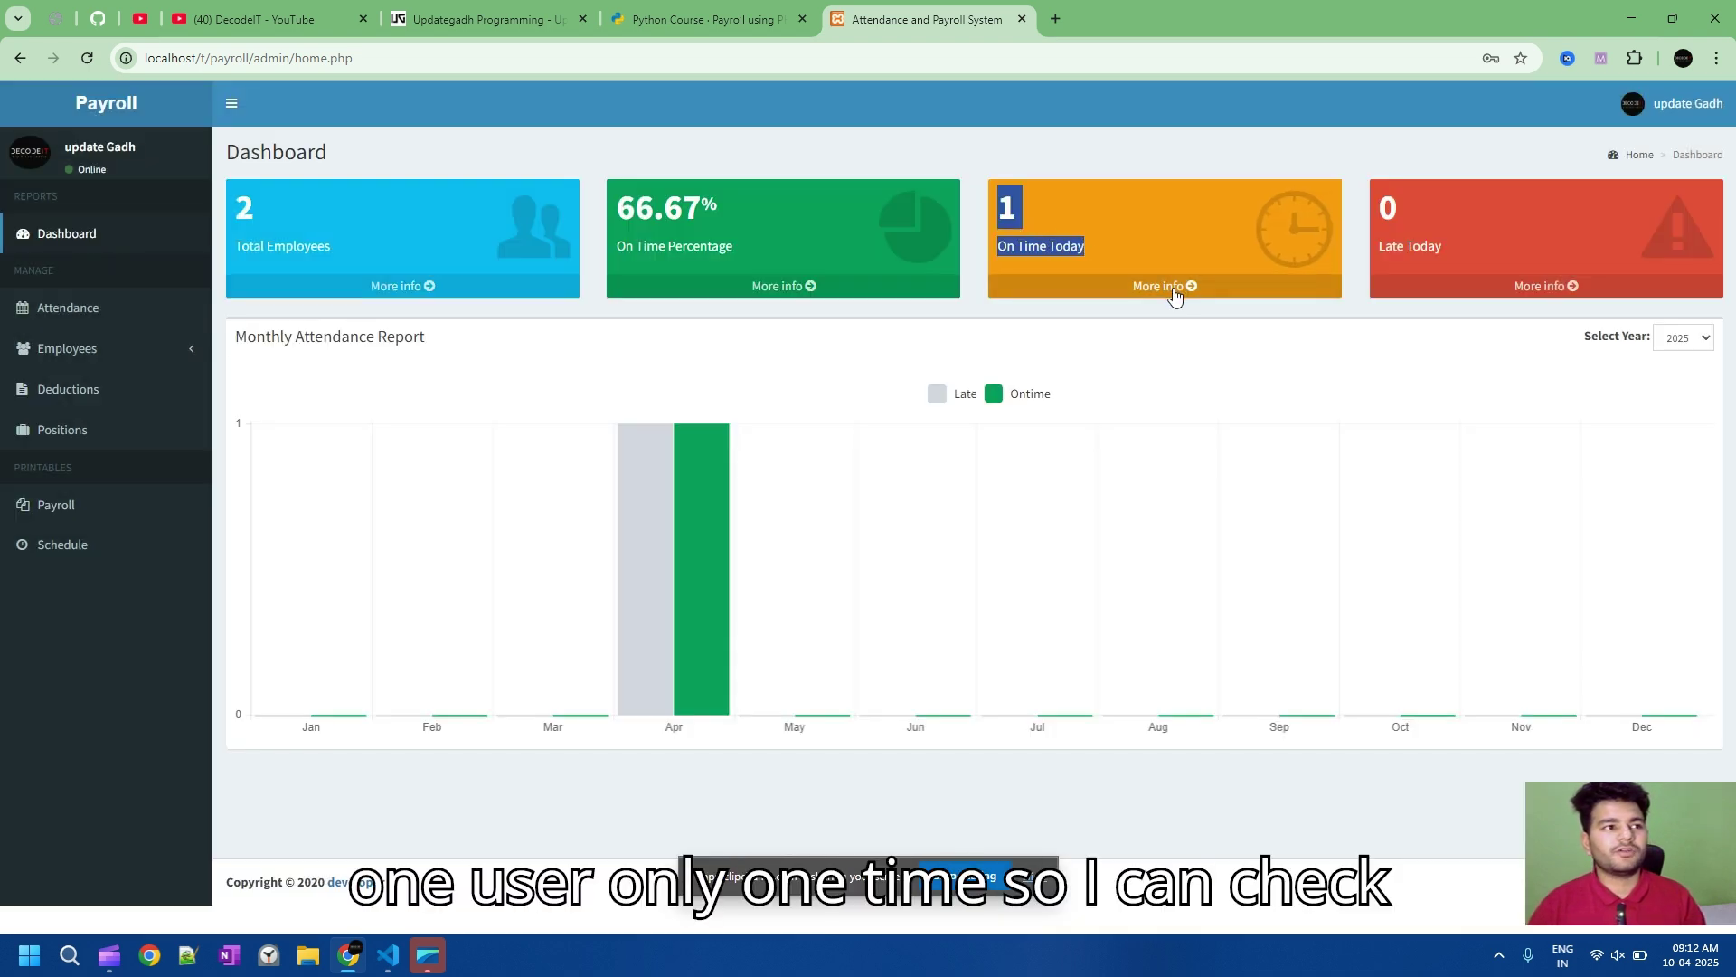
{"action": "left_click", "coordinate": [1172, 289]}
{"action": "left_click_drag", "start_coordinate": [981, 328], "coordinate": [633, 352]}
Edit the Apr 11, 2025 record to 06:00 AM time in and 12:00 AM time out, then update
{"action": "left_click", "coordinate": [1428, 333]}
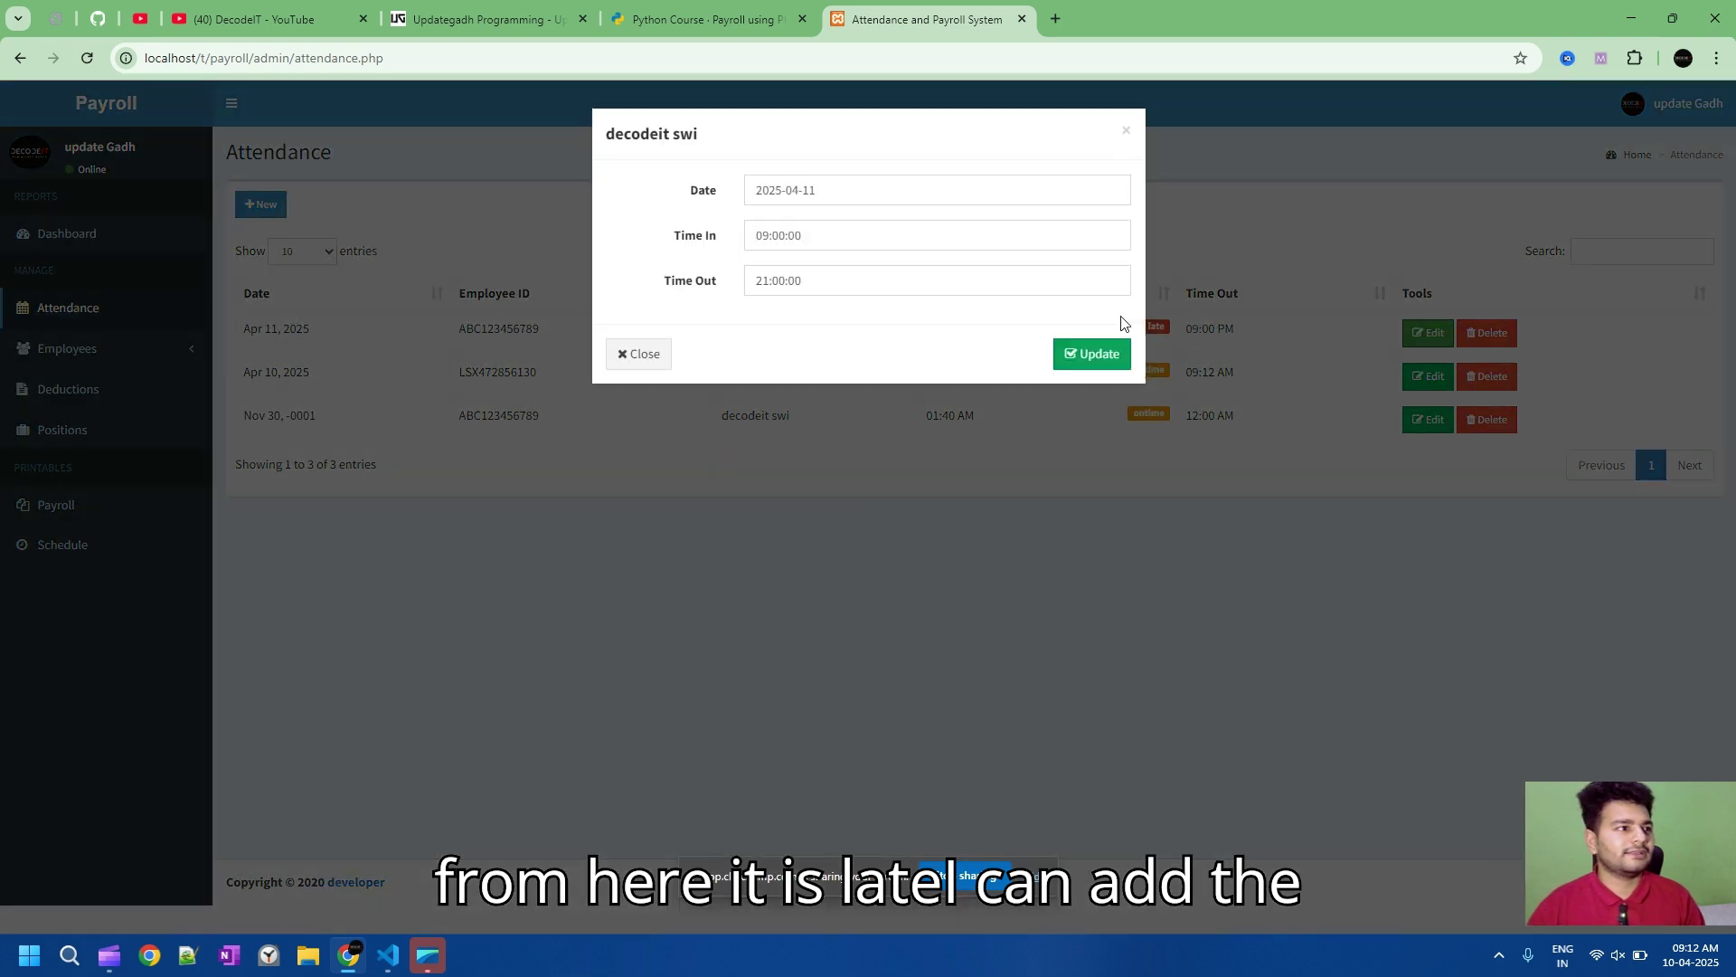
{"action": "left_click", "coordinate": [818, 278]}
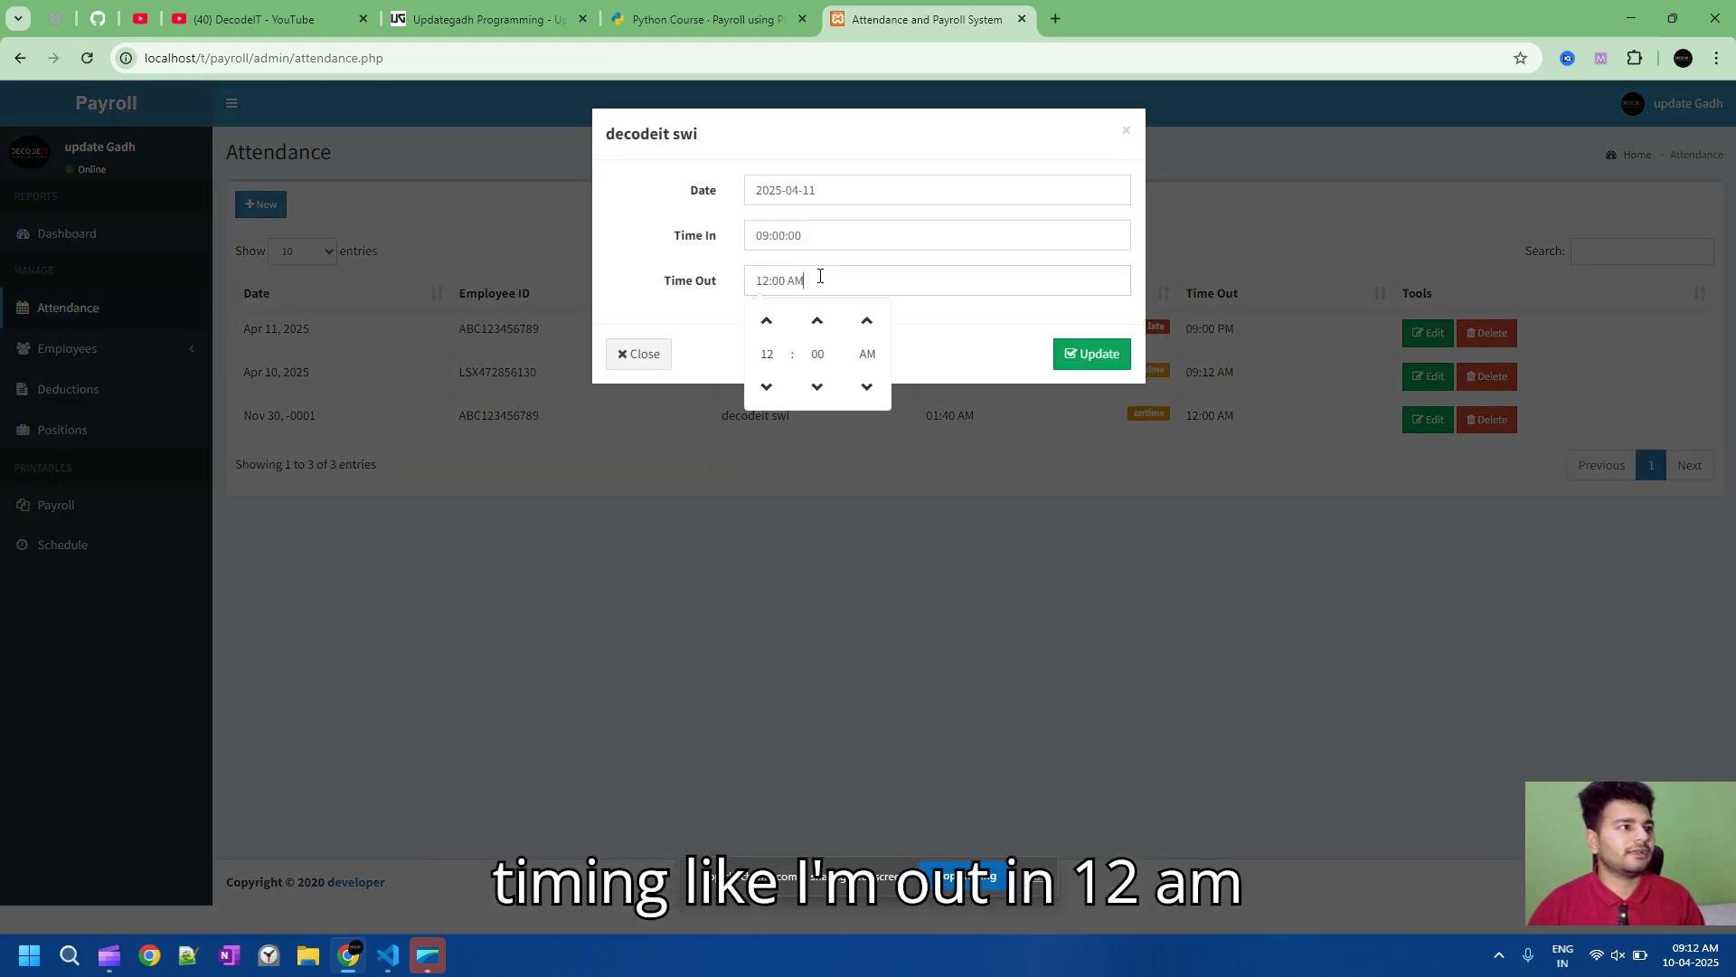
{"action": "left_click", "coordinate": [767, 242]}
{"action": "left_click", "coordinate": [766, 340]}
{"action": "left_click", "coordinate": [767, 340]}
{"action": "left_click", "coordinate": [767, 340]}
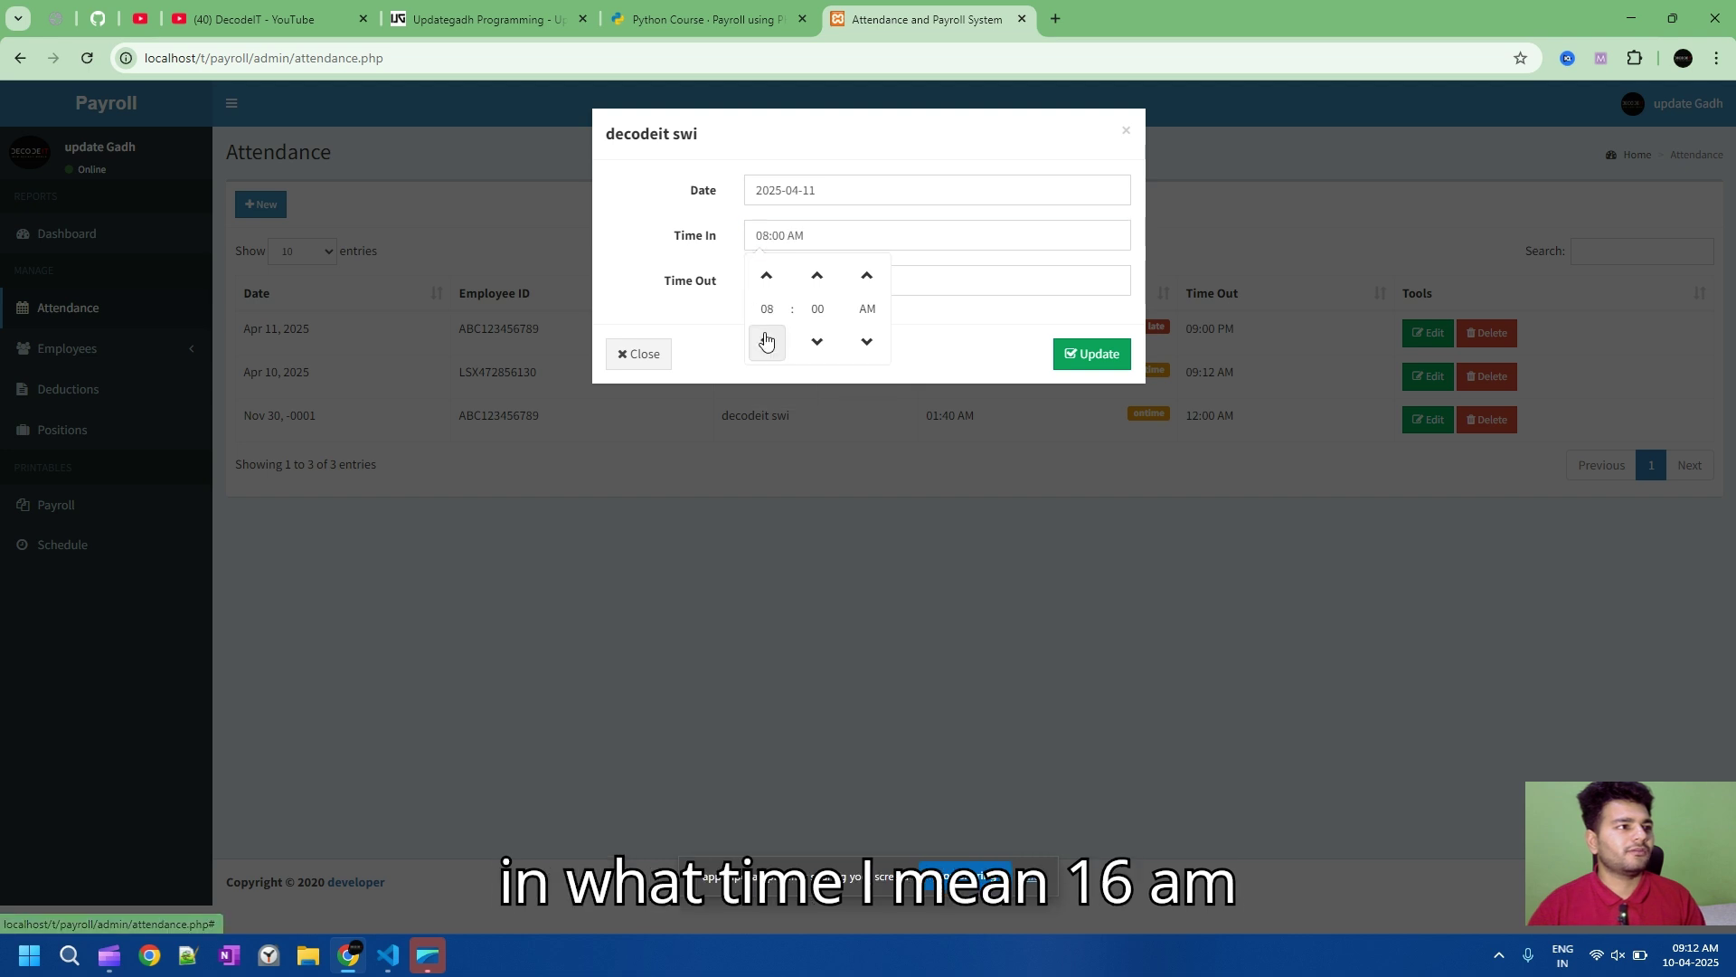
{"action": "left_click", "coordinate": [1074, 355]}
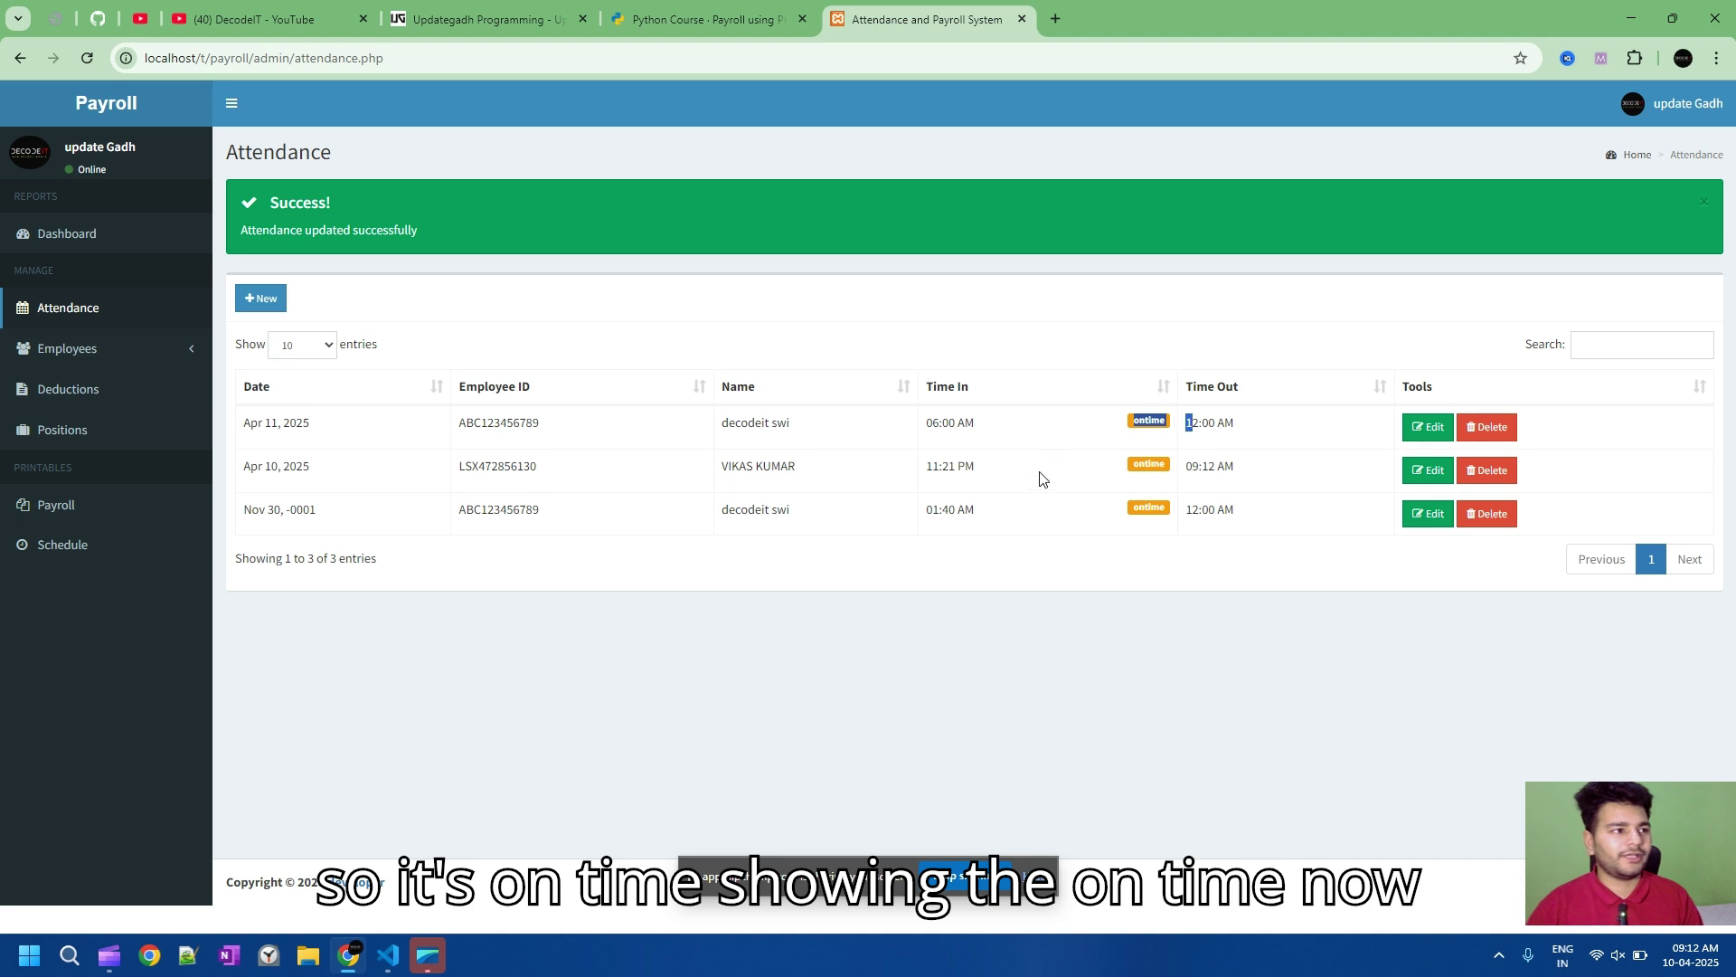
Select the employee IDs shown in the attendance list rows
{"action": "left_click_drag", "start_coordinate": [537, 510], "coordinate": [460, 512]}
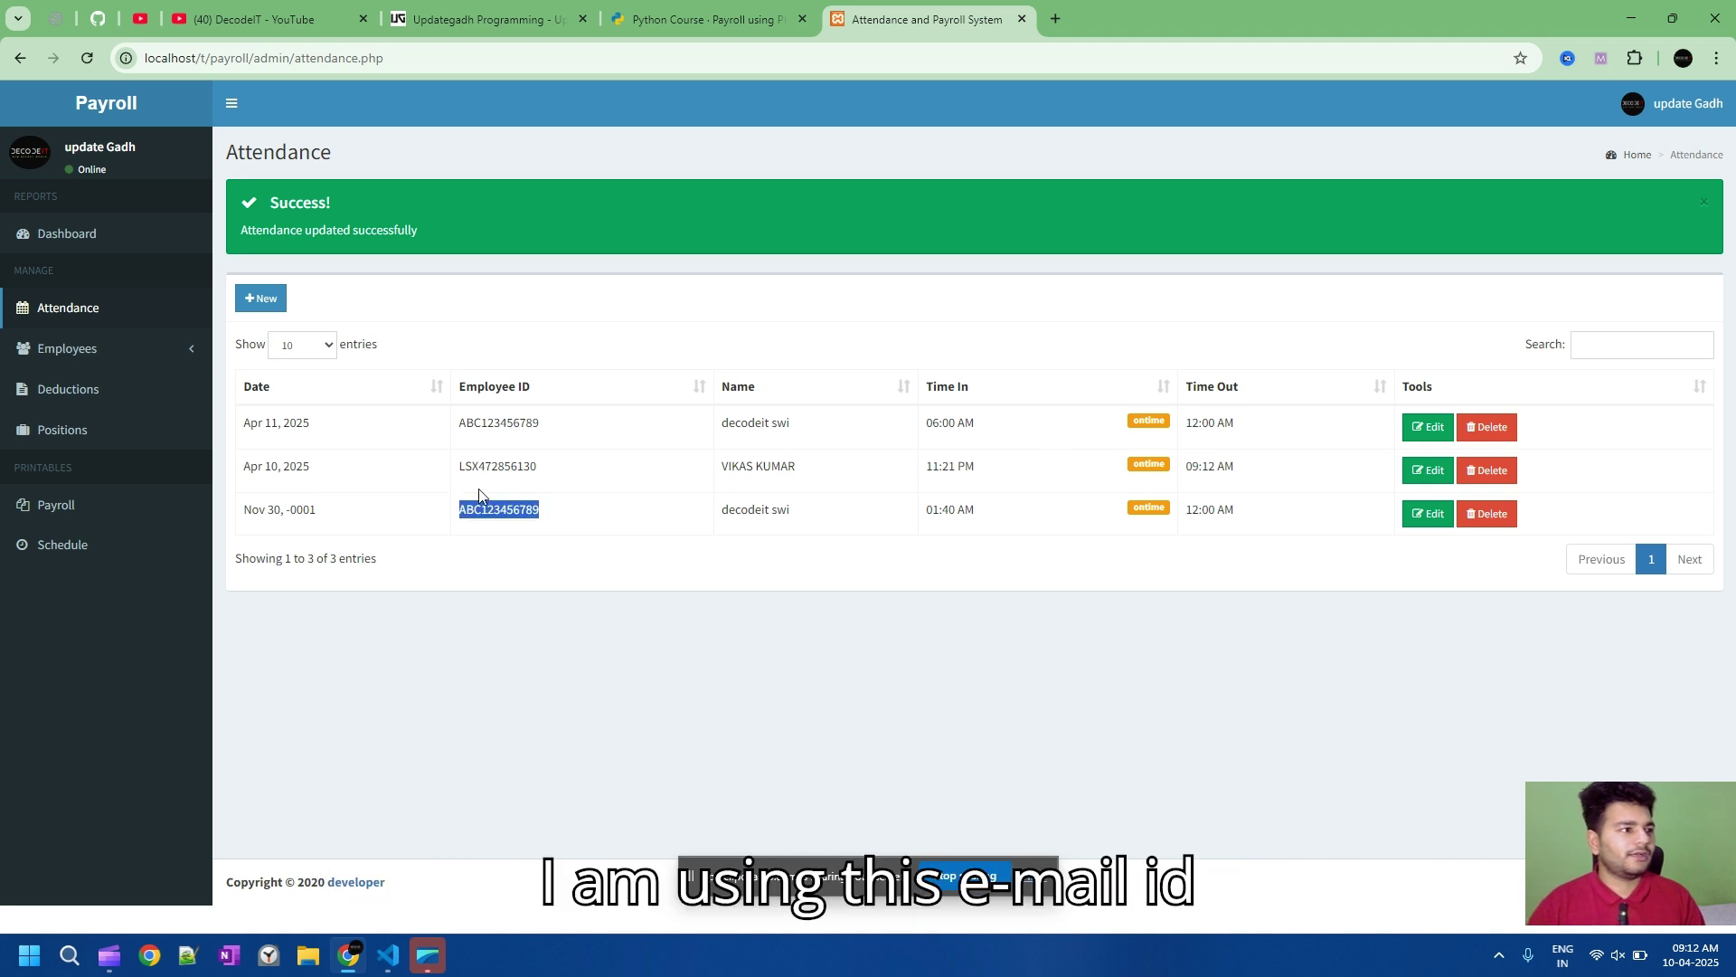
{"action": "double_click", "coordinate": [510, 463]}
{"action": "left_click", "coordinate": [510, 462]}
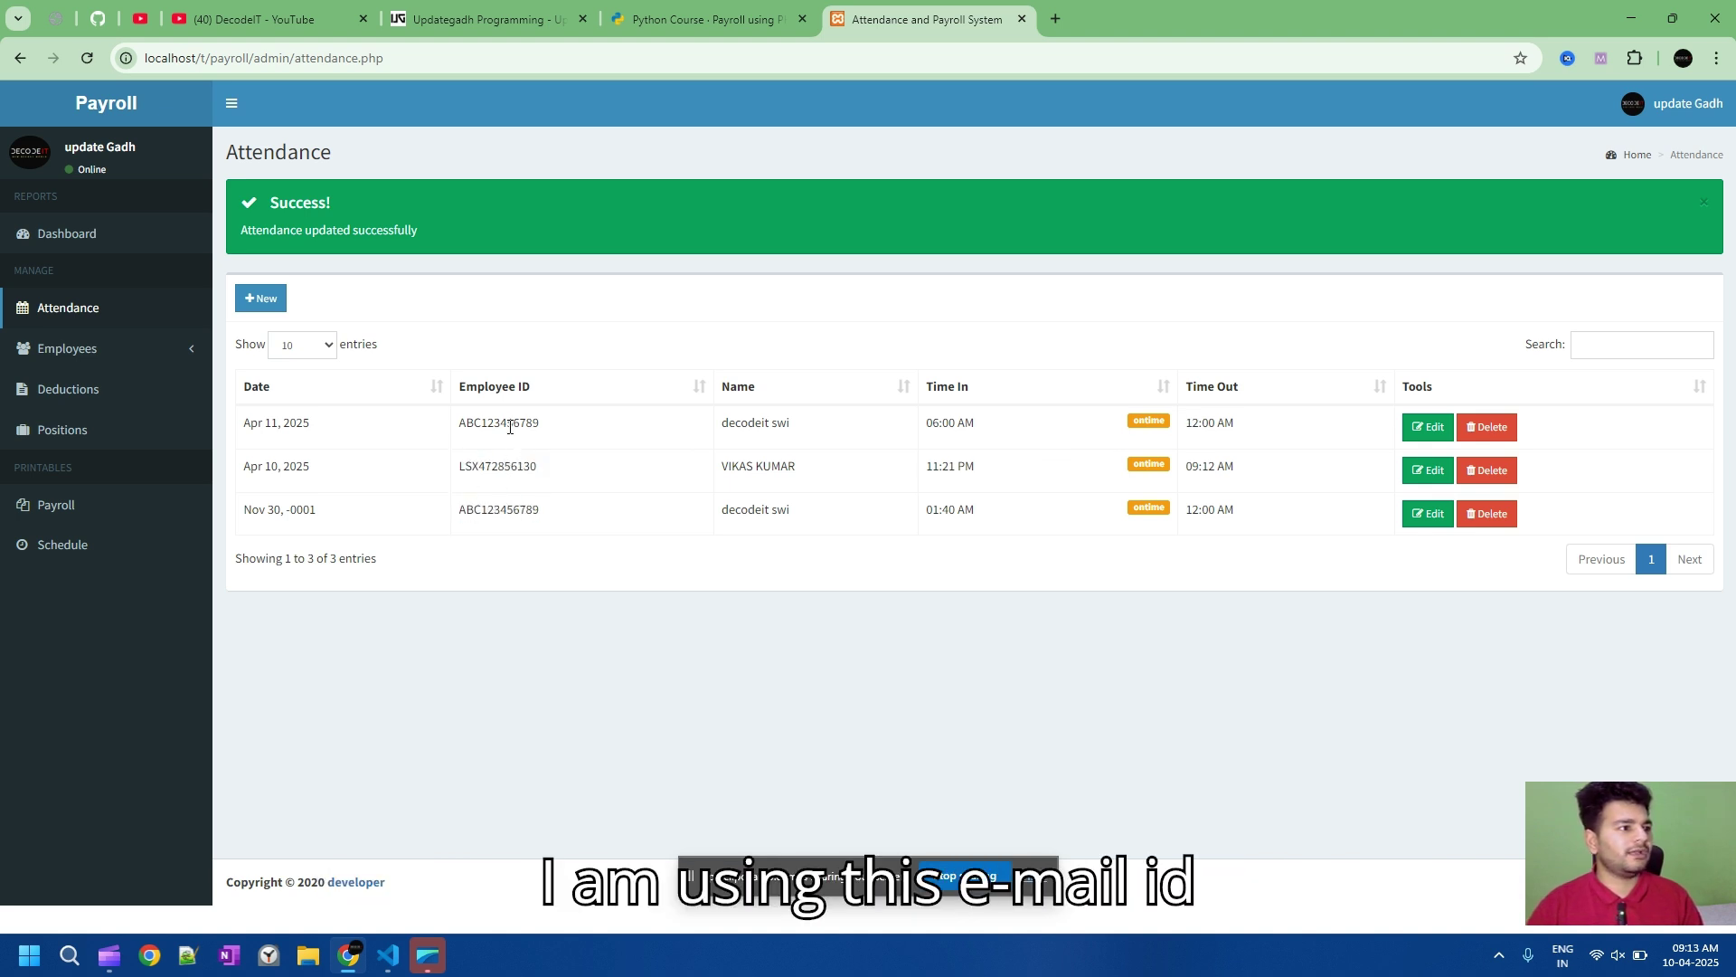
{"action": "double_click", "coordinate": [492, 464]}
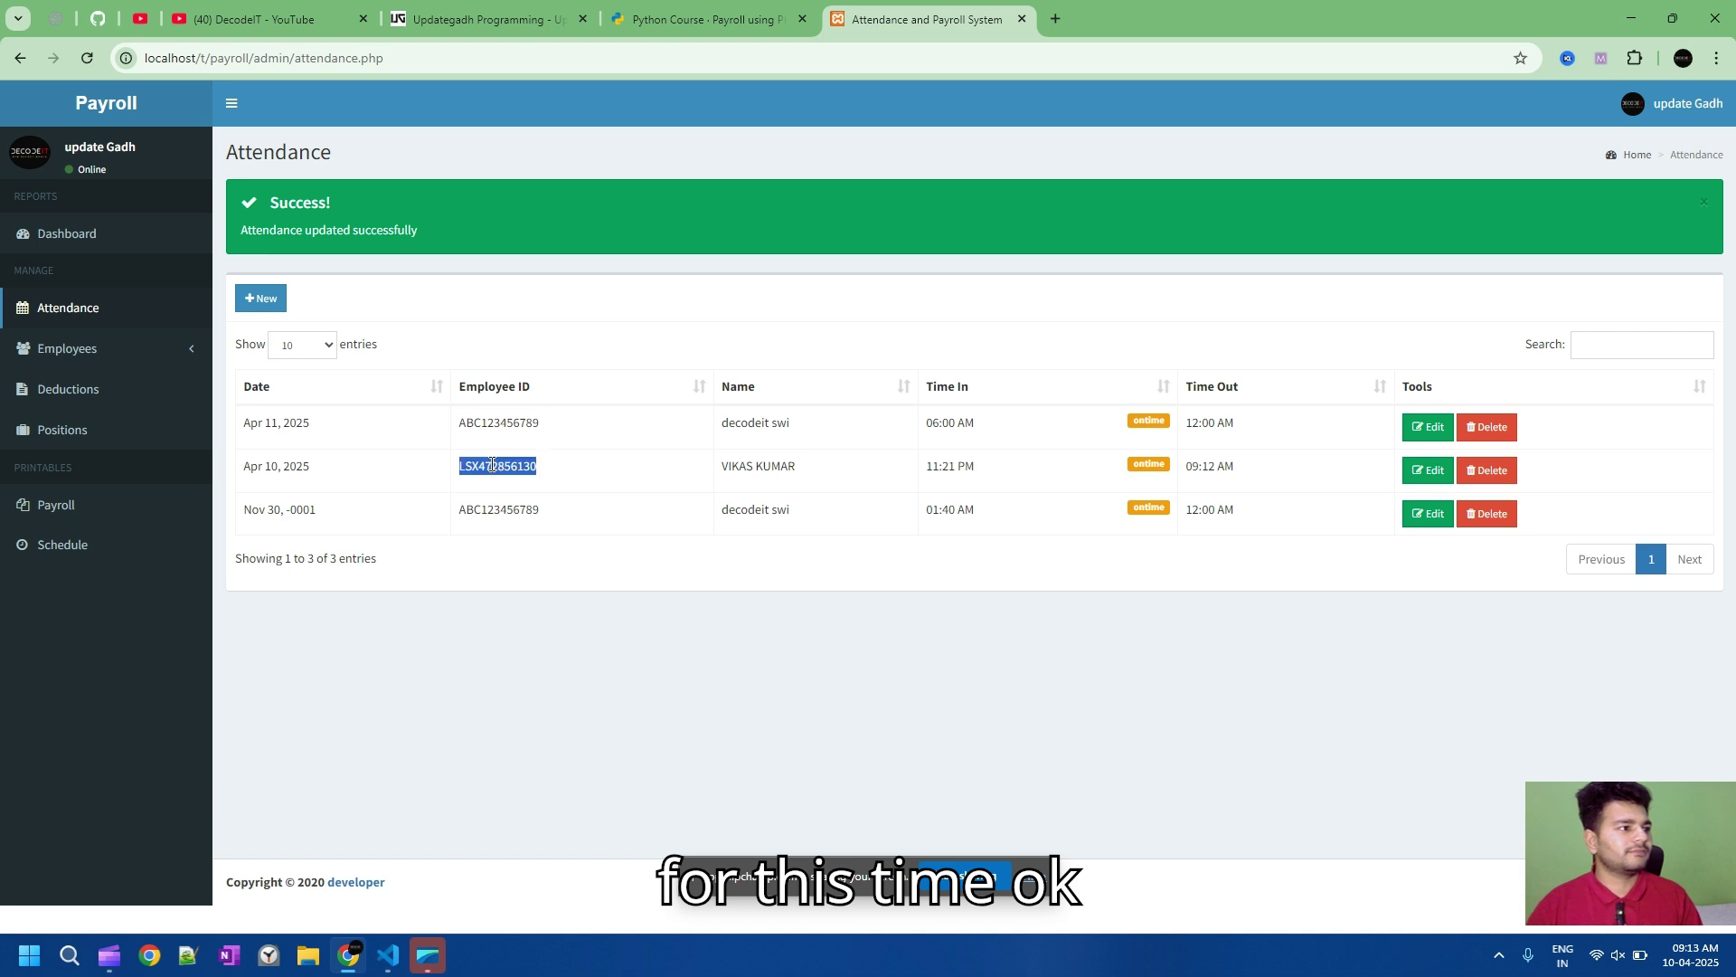
{"action": "double_click", "coordinate": [494, 425]}
{"action": "key", "text": "ctrl+c"}
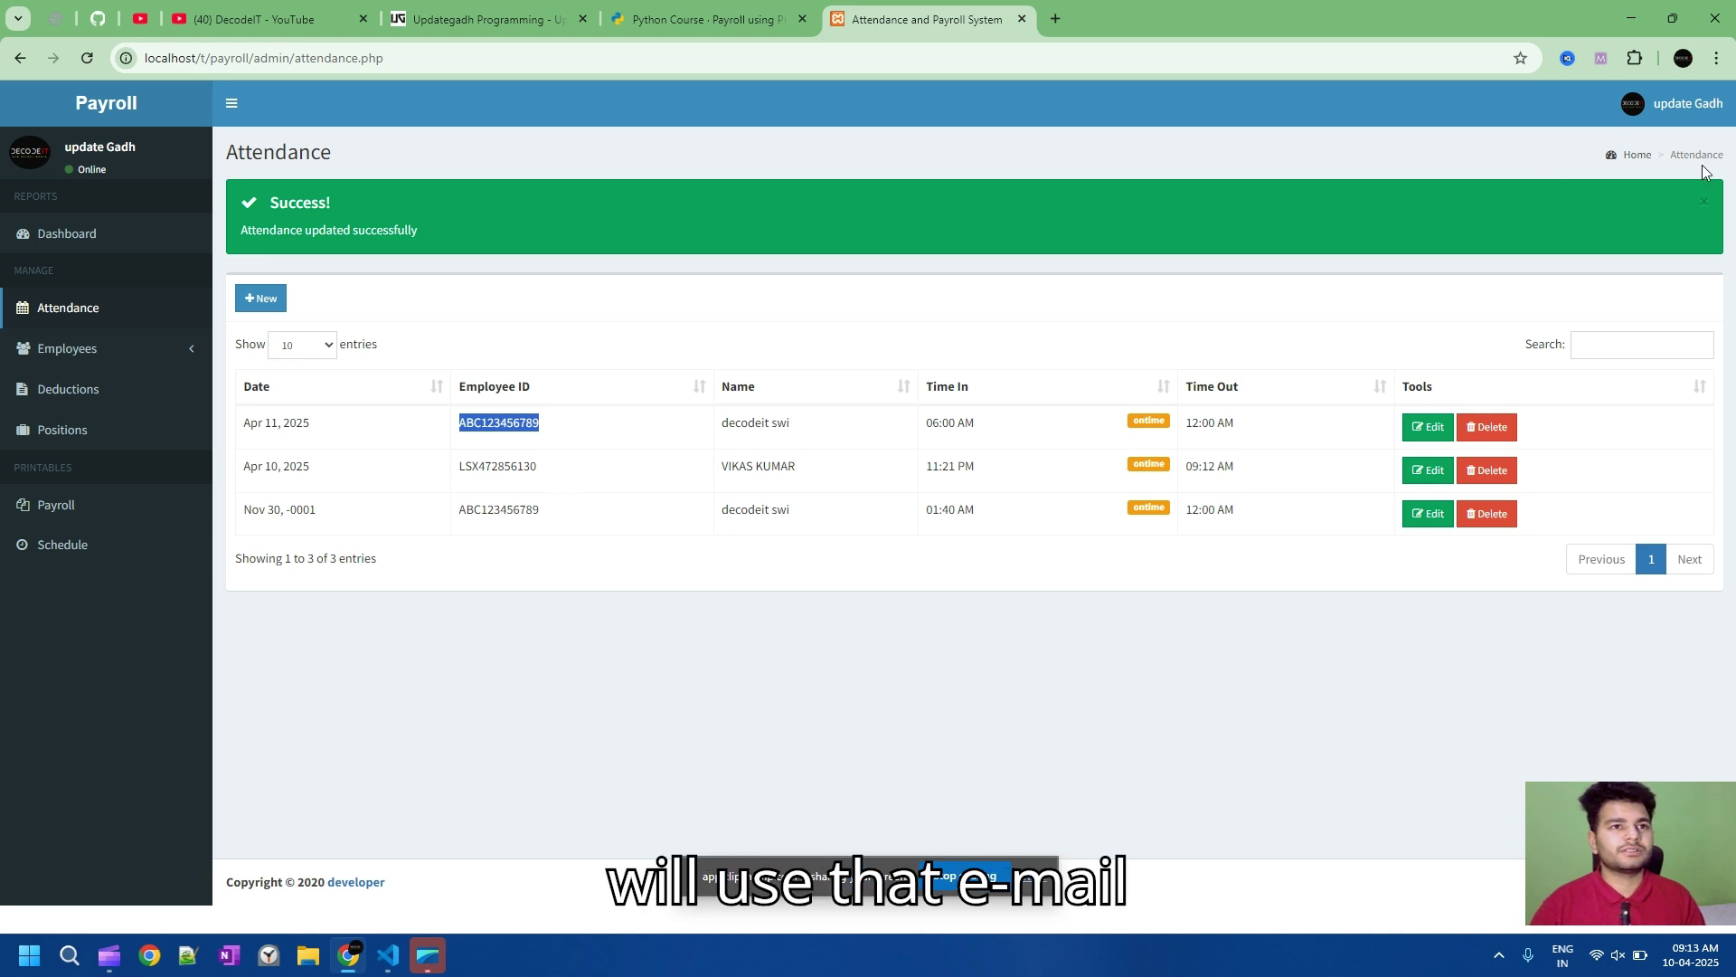
{"action": "left_click", "coordinate": [1725, 105]}
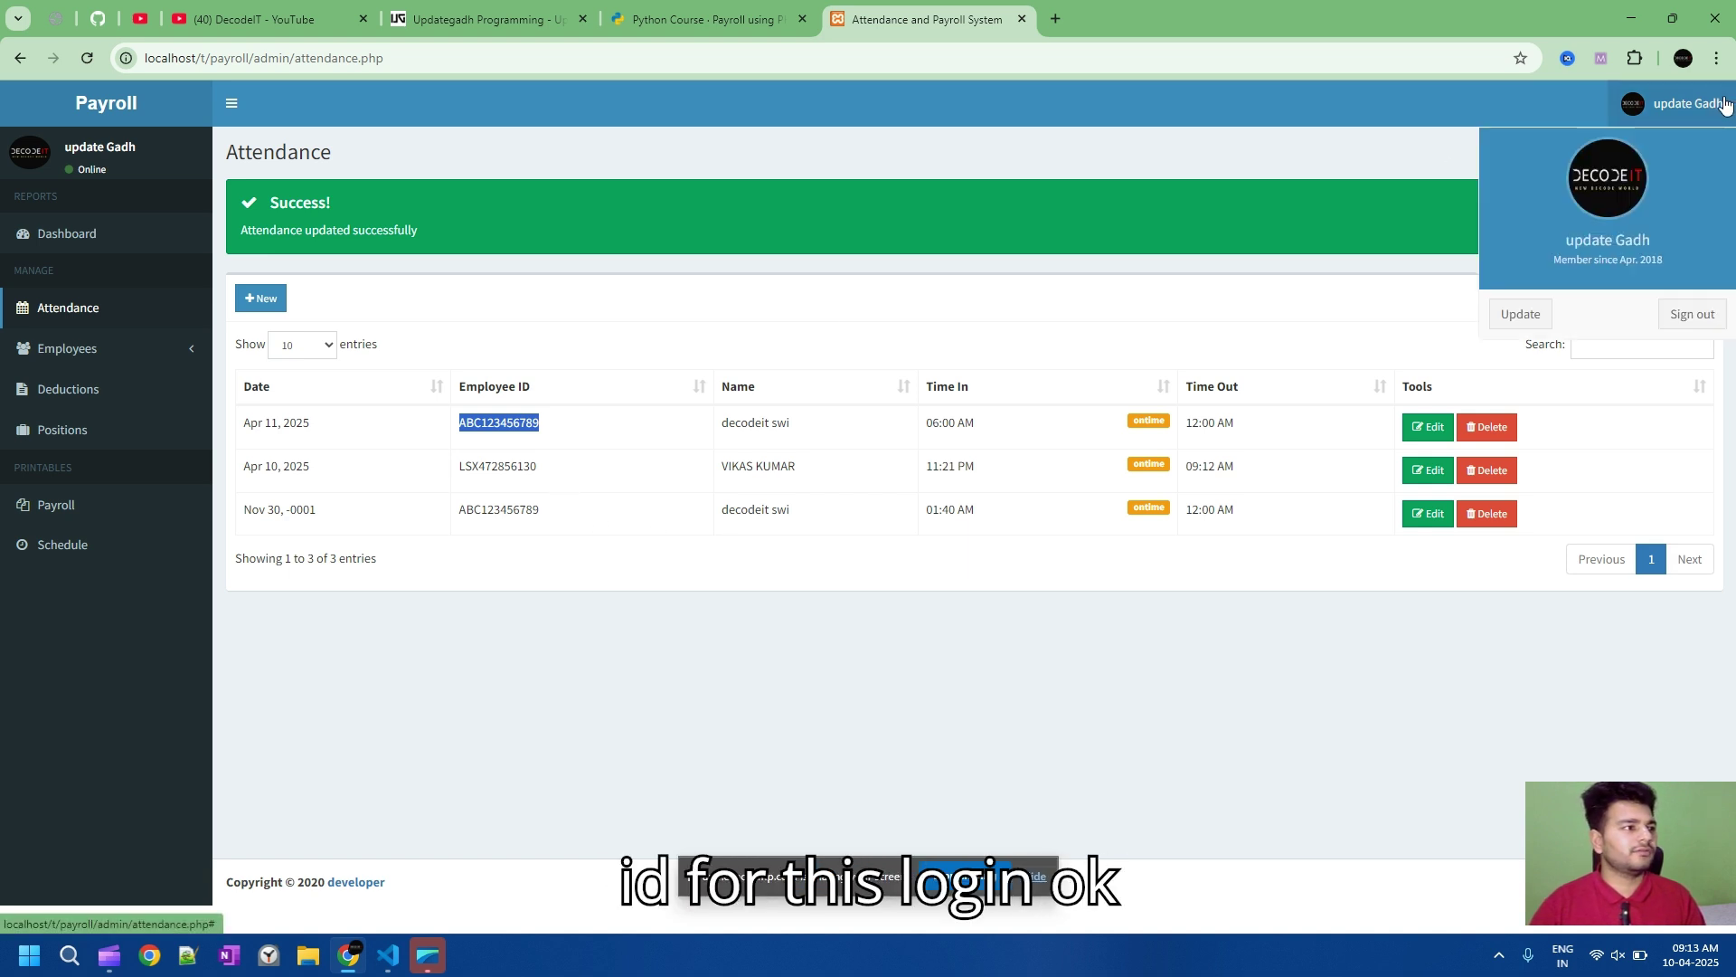
Sign out of the admin panel and load the public page at localhost/t/payroll/
{"action": "left_click", "coordinate": [1687, 316]}
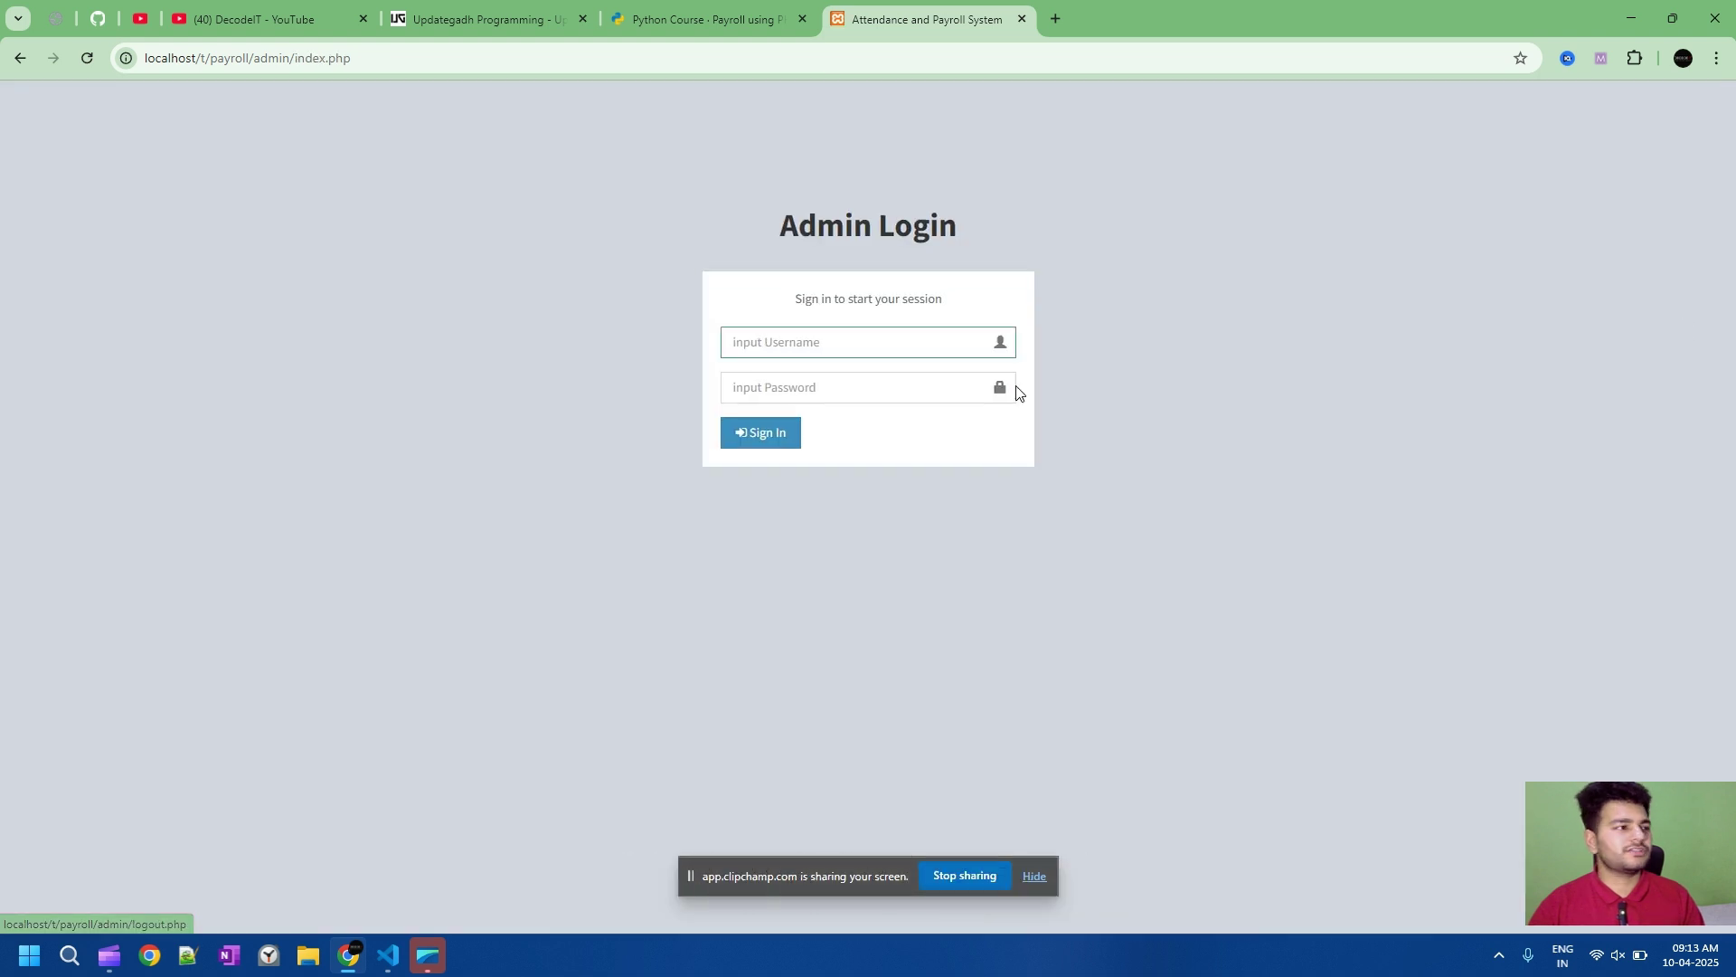
{"action": "left_click_drag", "start_coordinate": [257, 62], "coordinate": [988, 116]}
{"action": "key", "text": "BackSpace"}
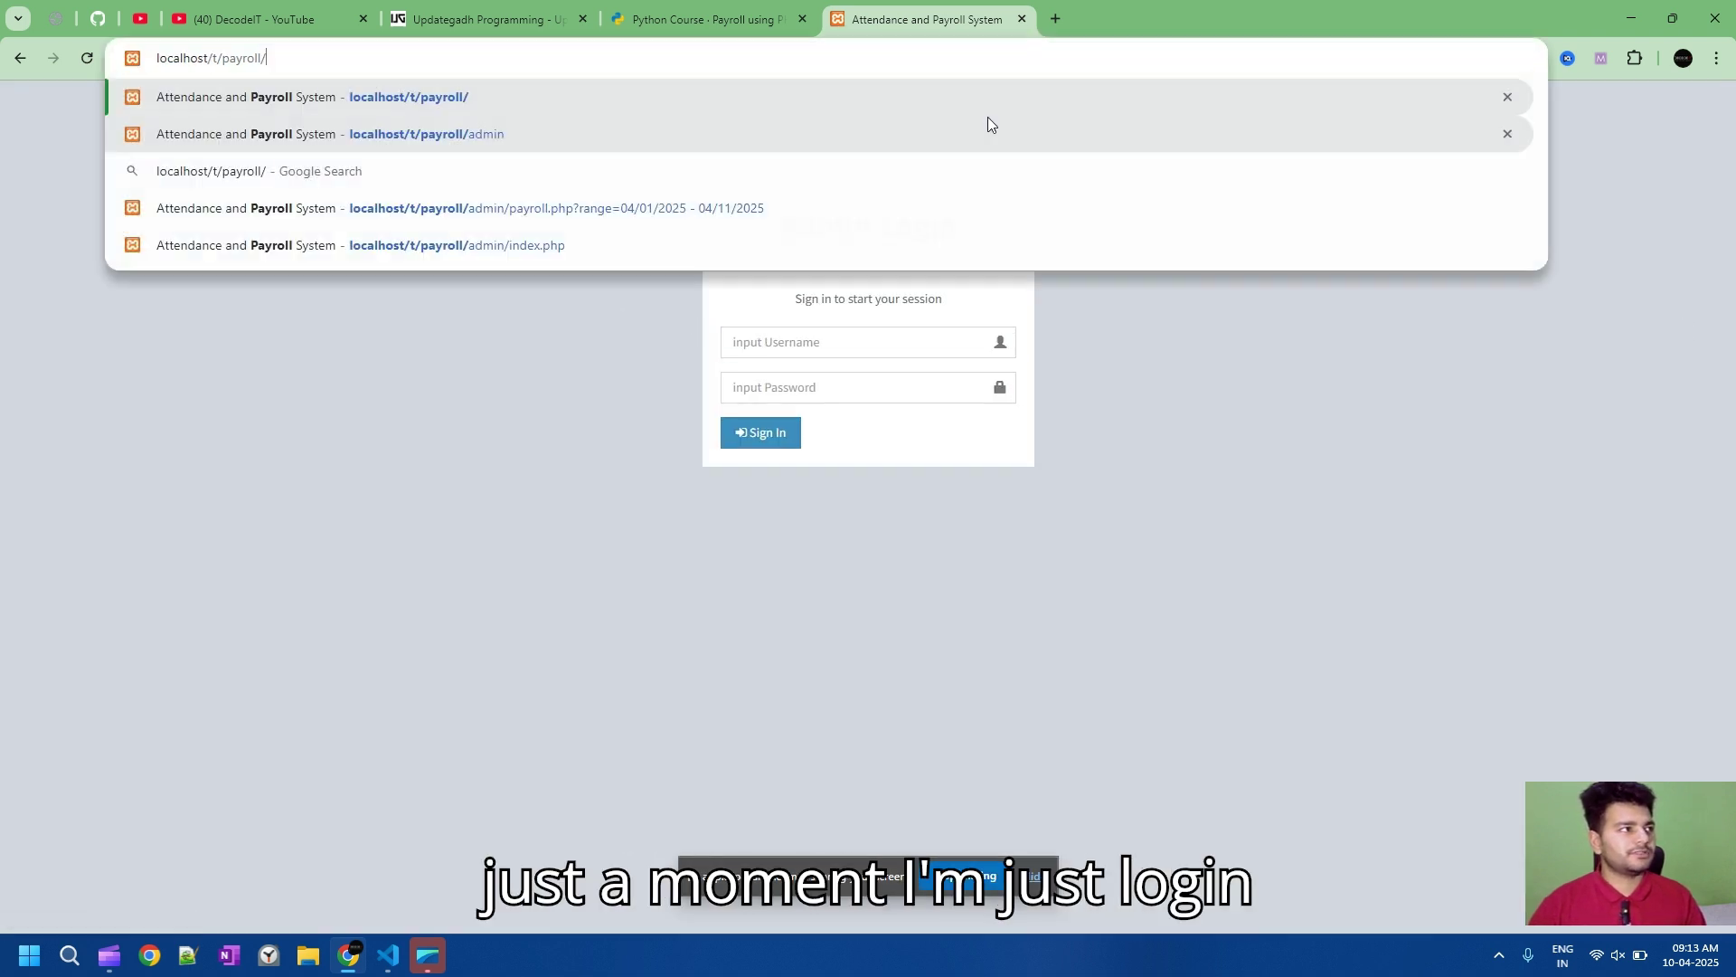
{"action": "key", "text": "Return"}
Keep Time In selected and paste the employee ID into the Employee ID field
{"action": "left_click", "coordinate": [894, 408]}
{"action": "left_click", "coordinate": [868, 423]}
{"action": "left_click", "coordinate": [868, 432]}
{"action": "key", "text": "ctrl+v"}
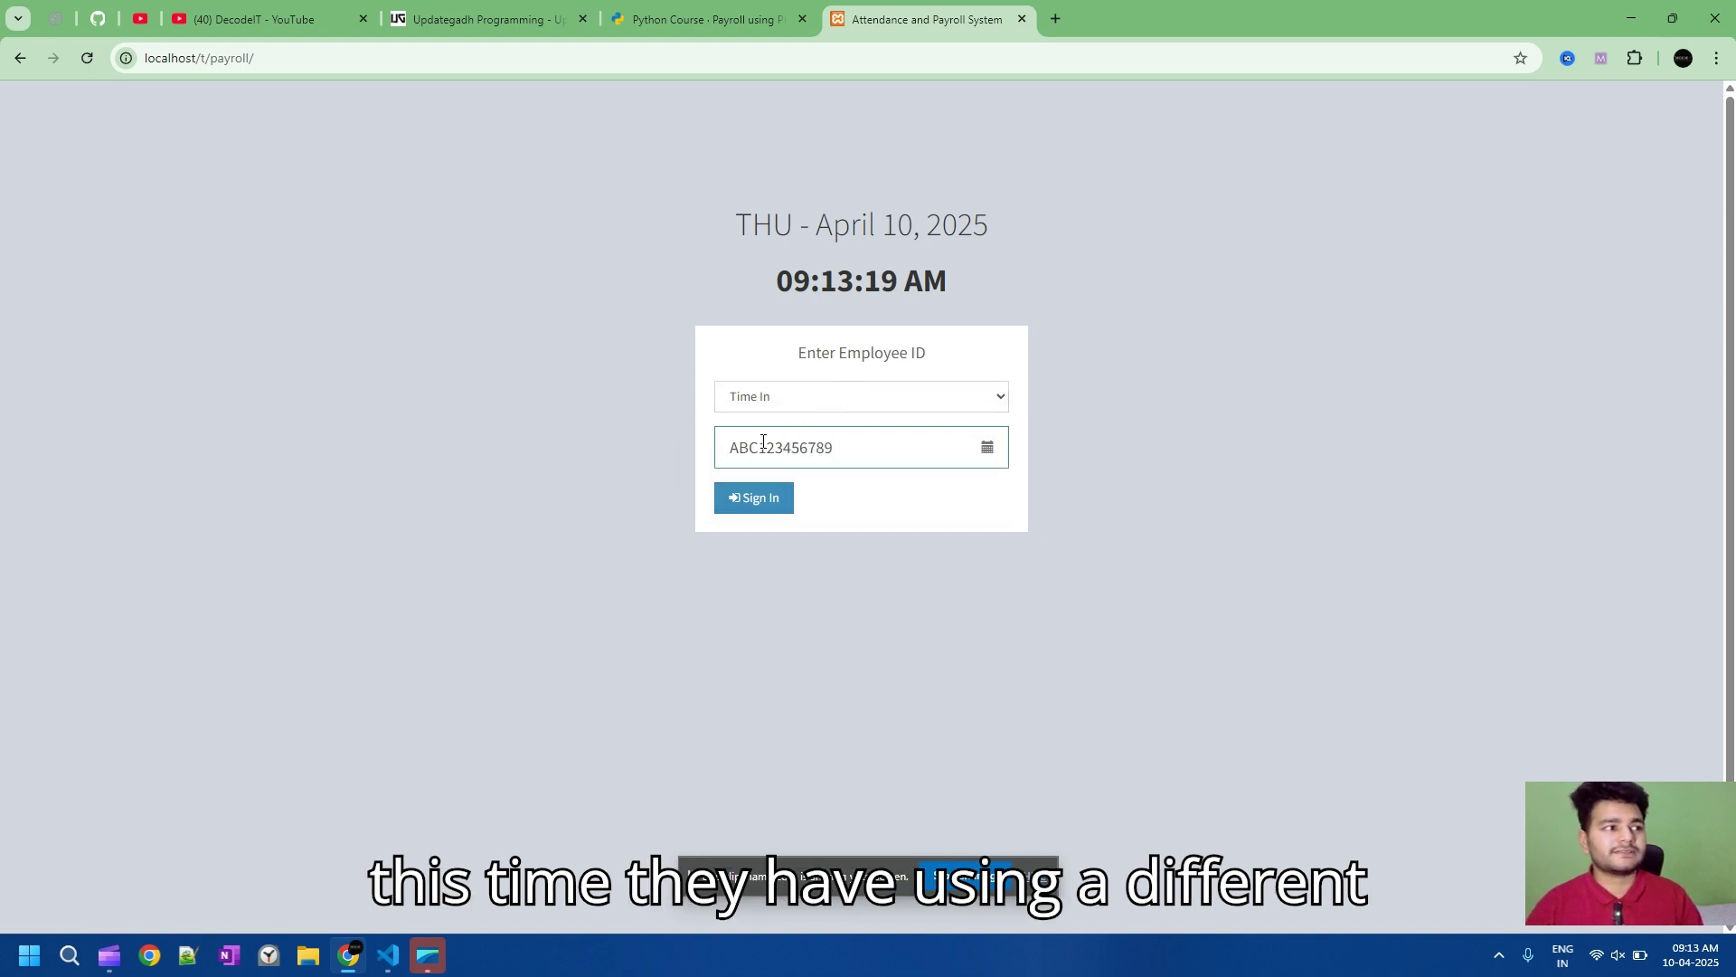
Time the employee in, then retry with the same ID to trigger 'You have timed in for today'
{"action": "left_click", "coordinate": [756, 506]}
{"action": "left_click_drag", "start_coordinate": [750, 560], "coordinate": [1161, 608]}
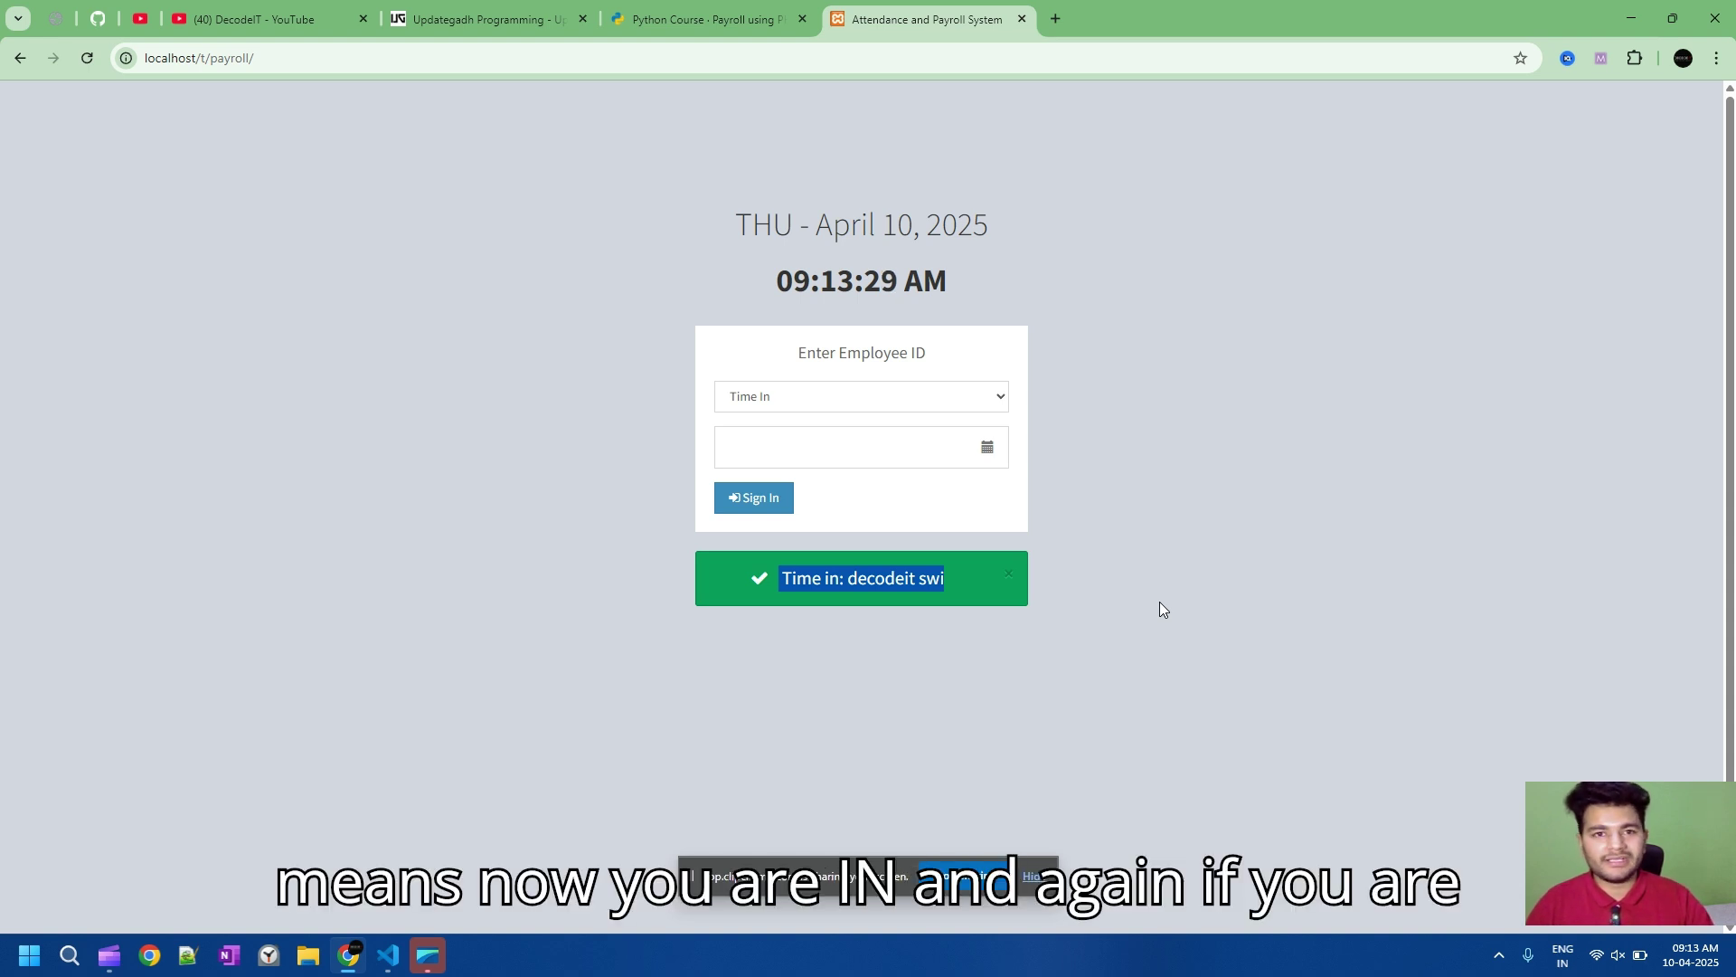
{"action": "left_click", "coordinate": [900, 449]}
{"action": "key", "text": "ctrl+v"}
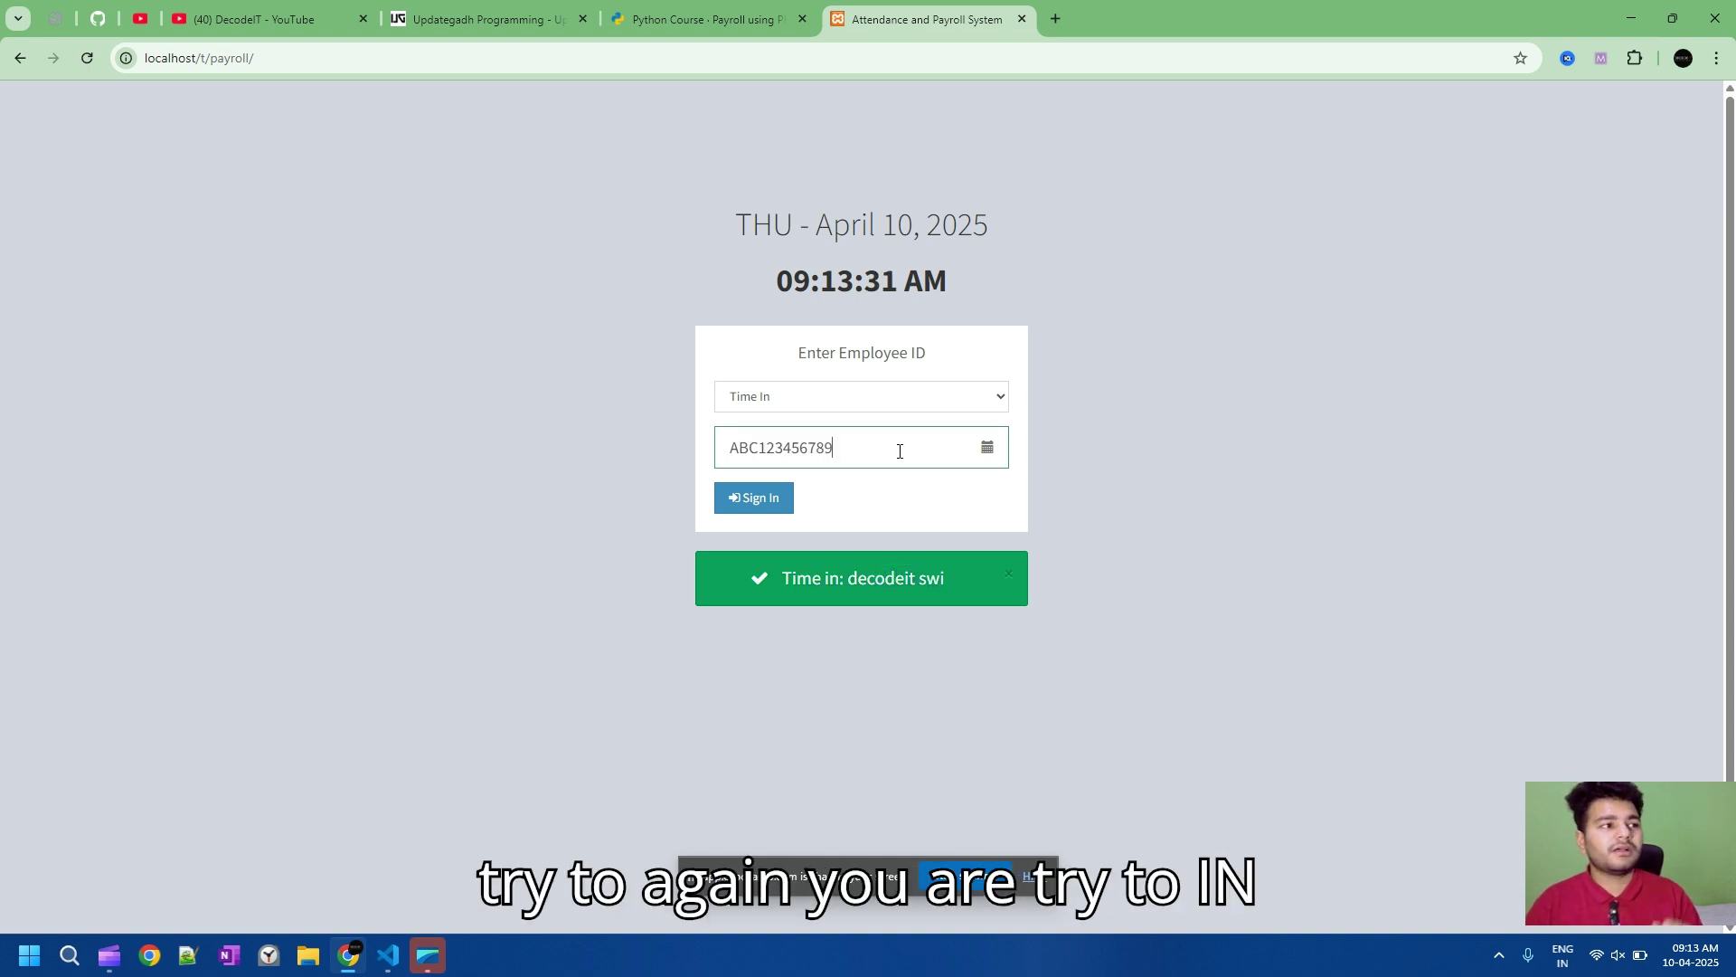
{"action": "left_click", "coordinate": [755, 498]}
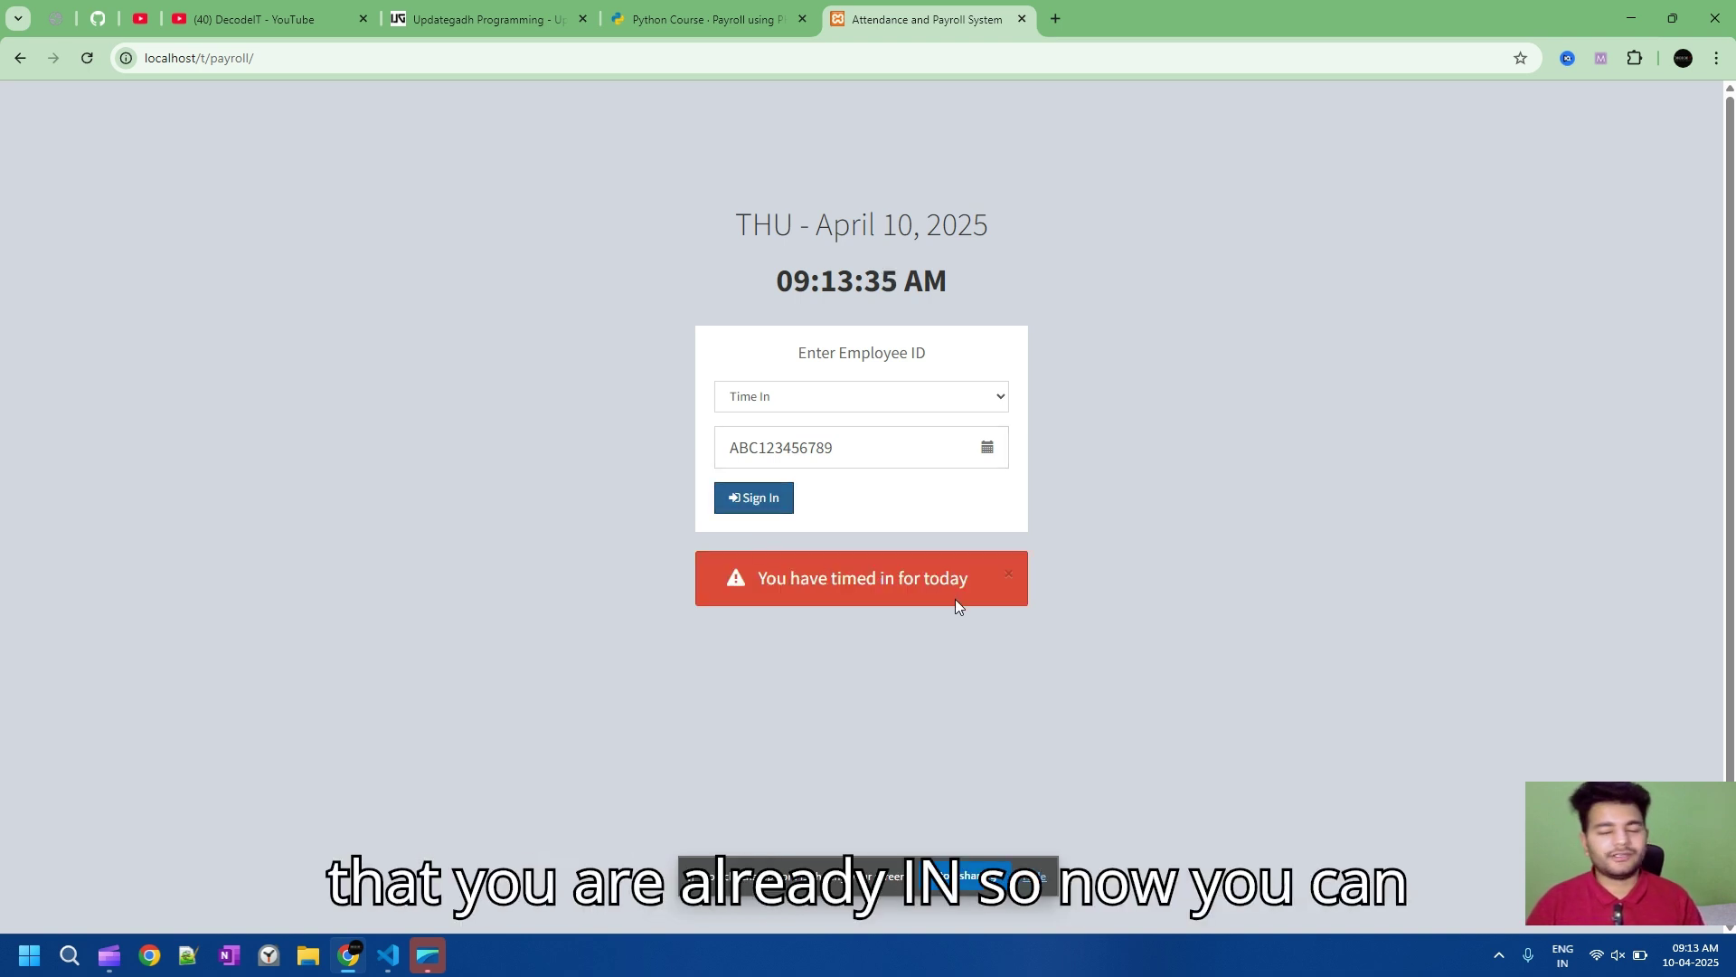
Switch the time-clock action to Time Out and focus the Employee ID field
{"action": "left_click", "coordinate": [961, 396]}
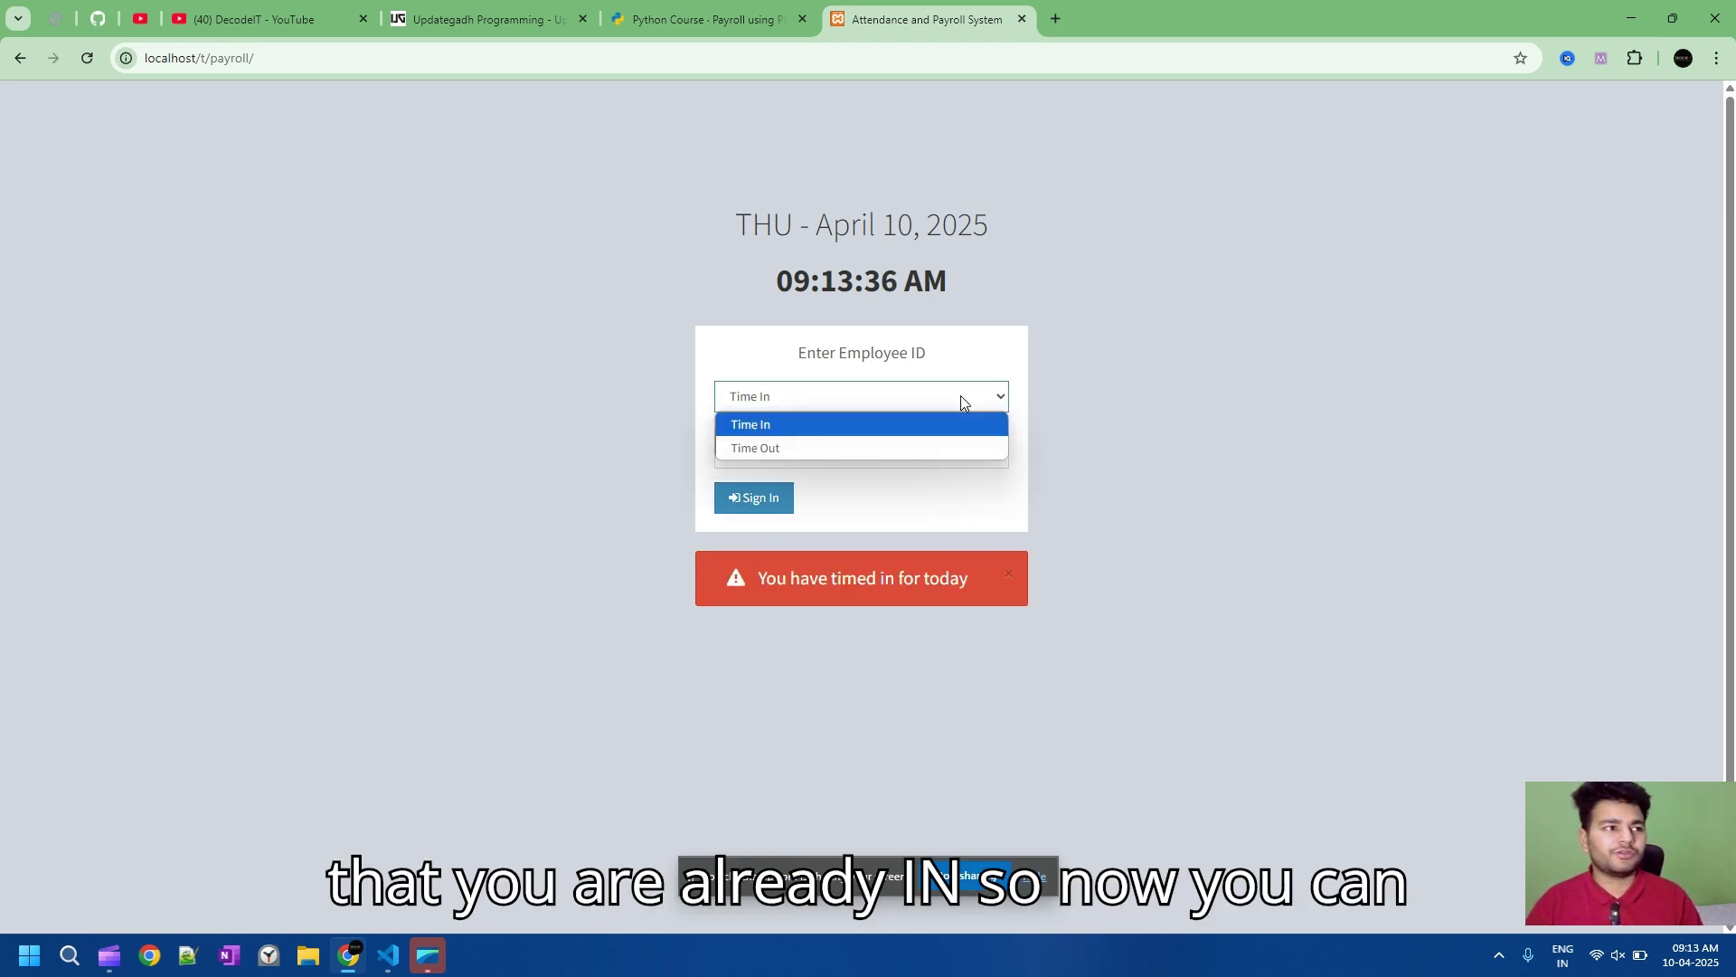
{"action": "left_click", "coordinate": [893, 443]}
{"action": "left_click", "coordinate": [863, 445]}
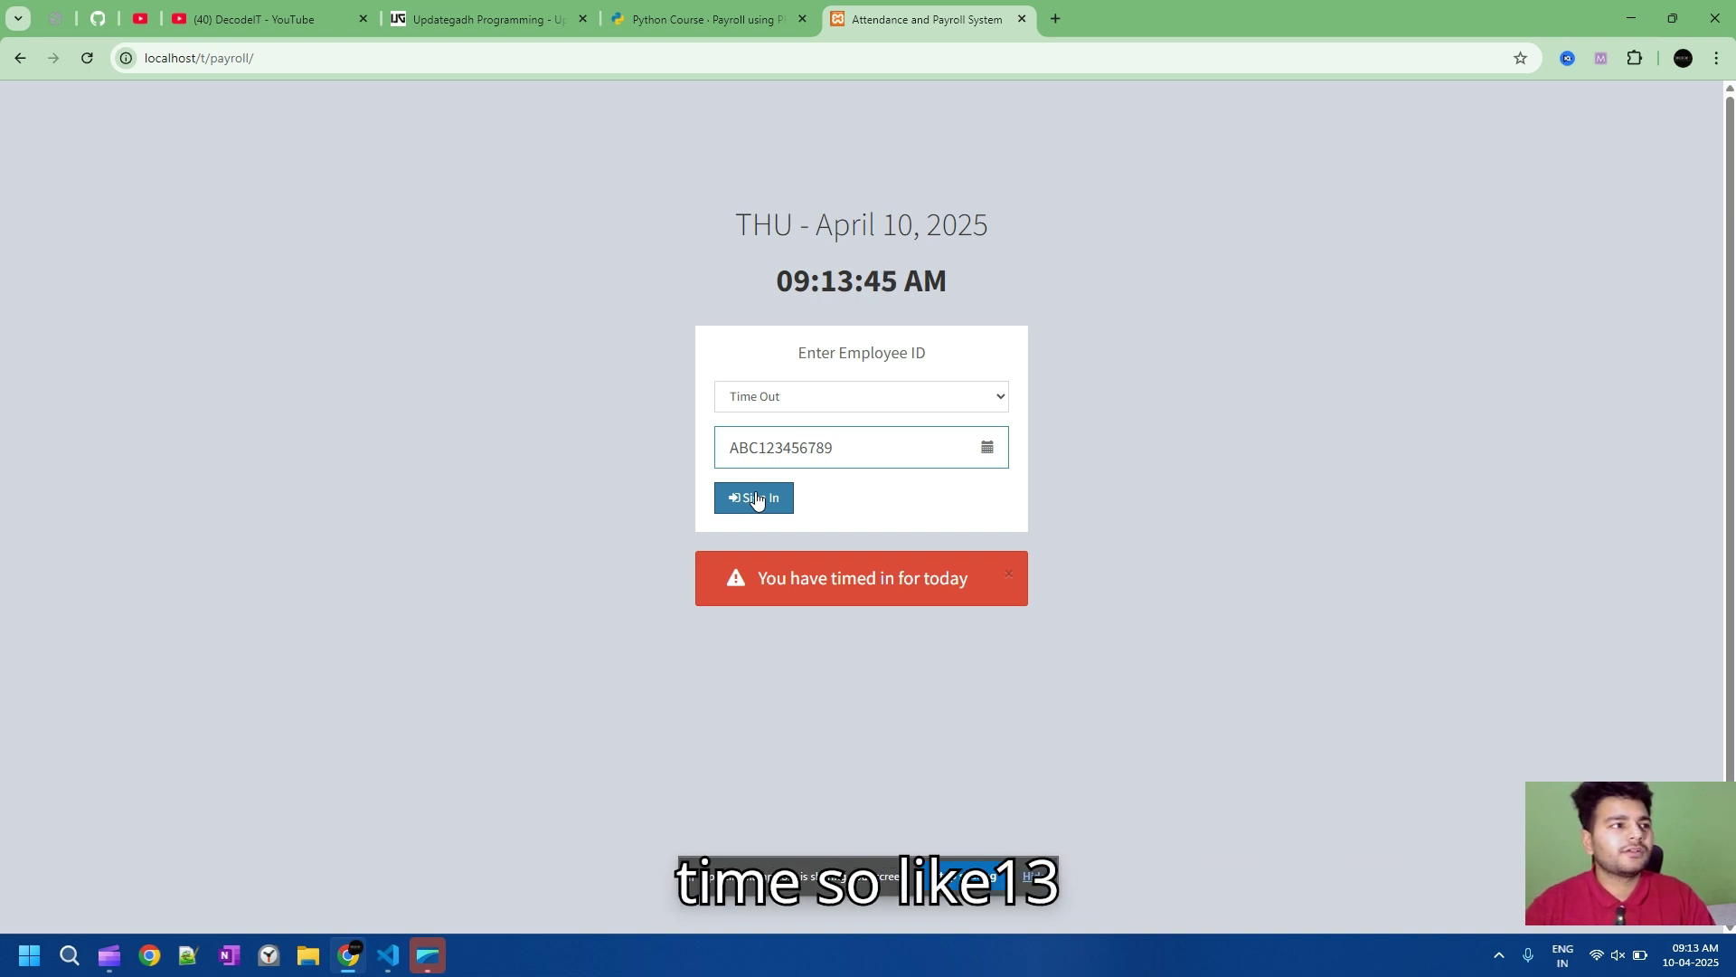
{"action": "left_click_drag", "start_coordinate": [777, 281], "coordinate": [900, 295]}
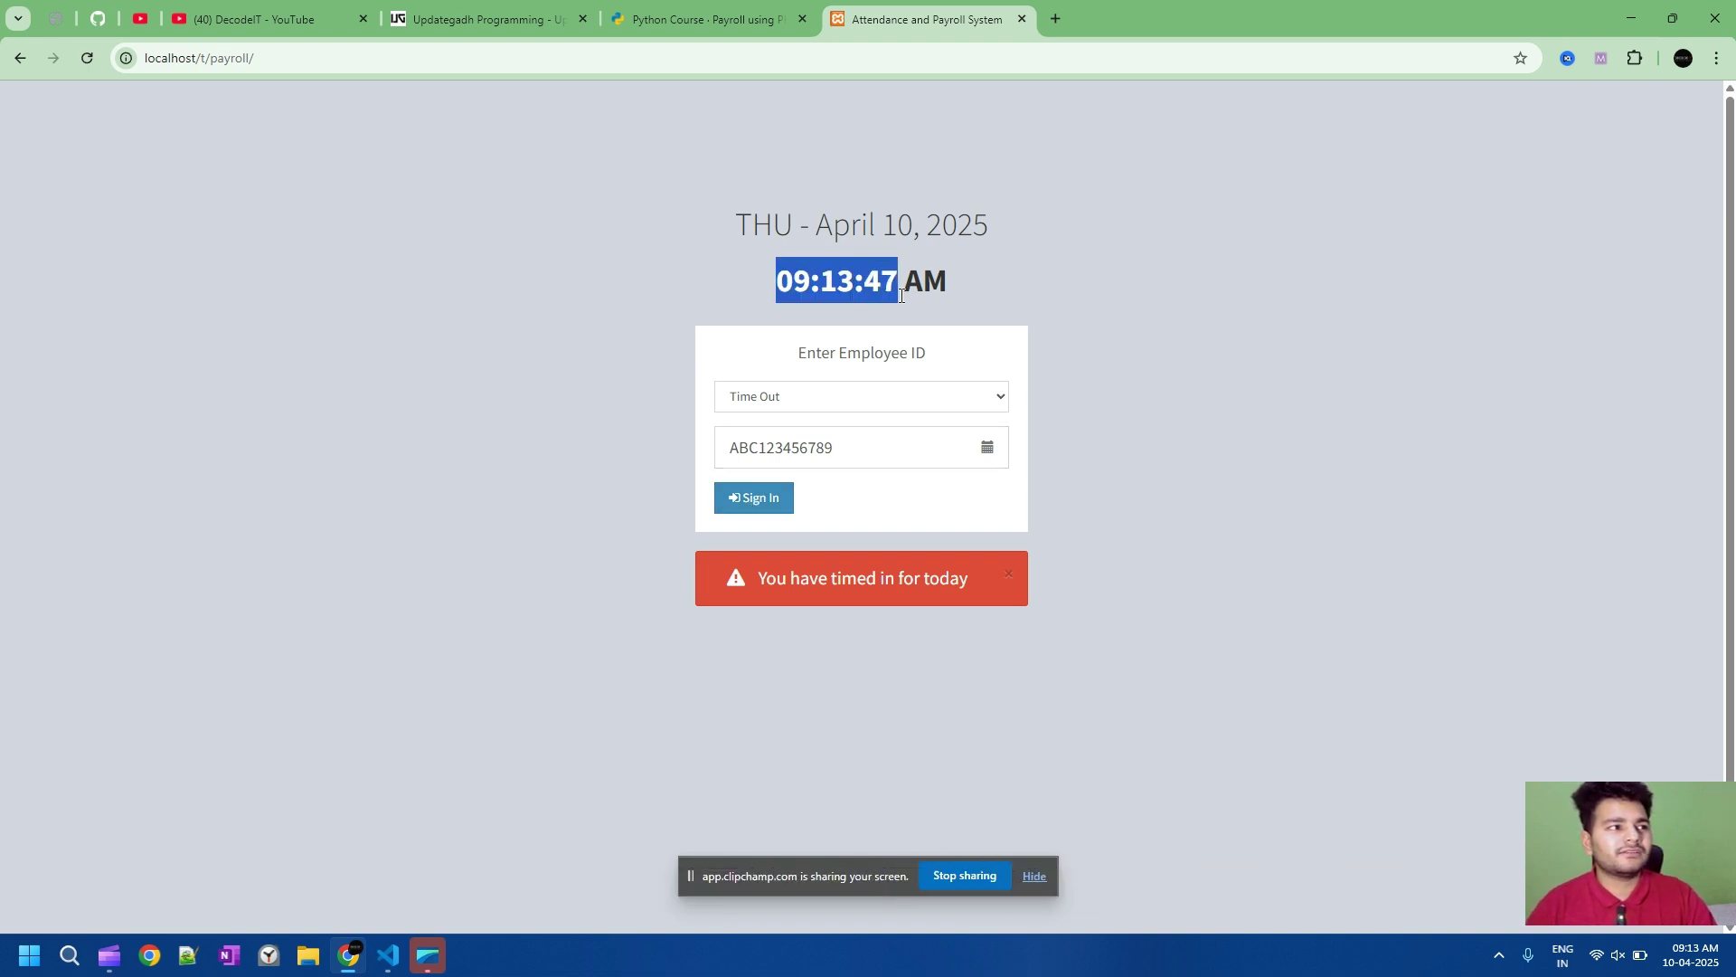